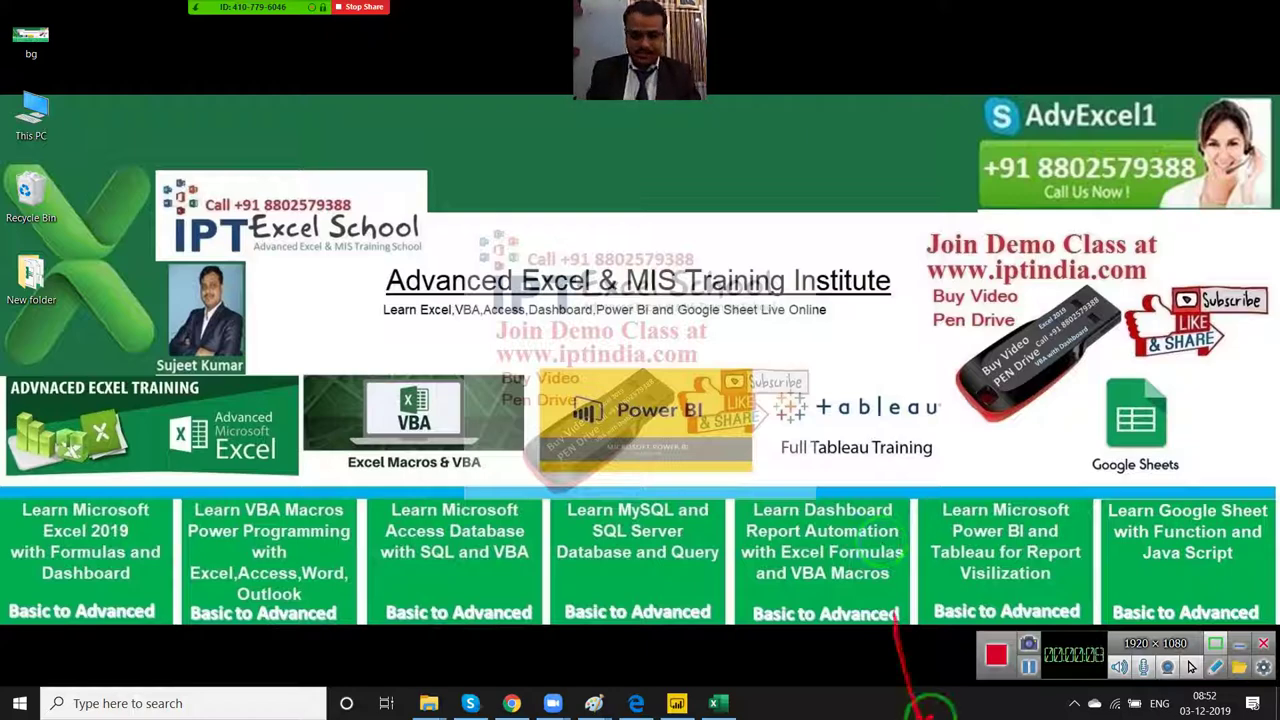
Step: Enter 20 in C2 and 30 in D2 on Sheet1
click(718, 704)
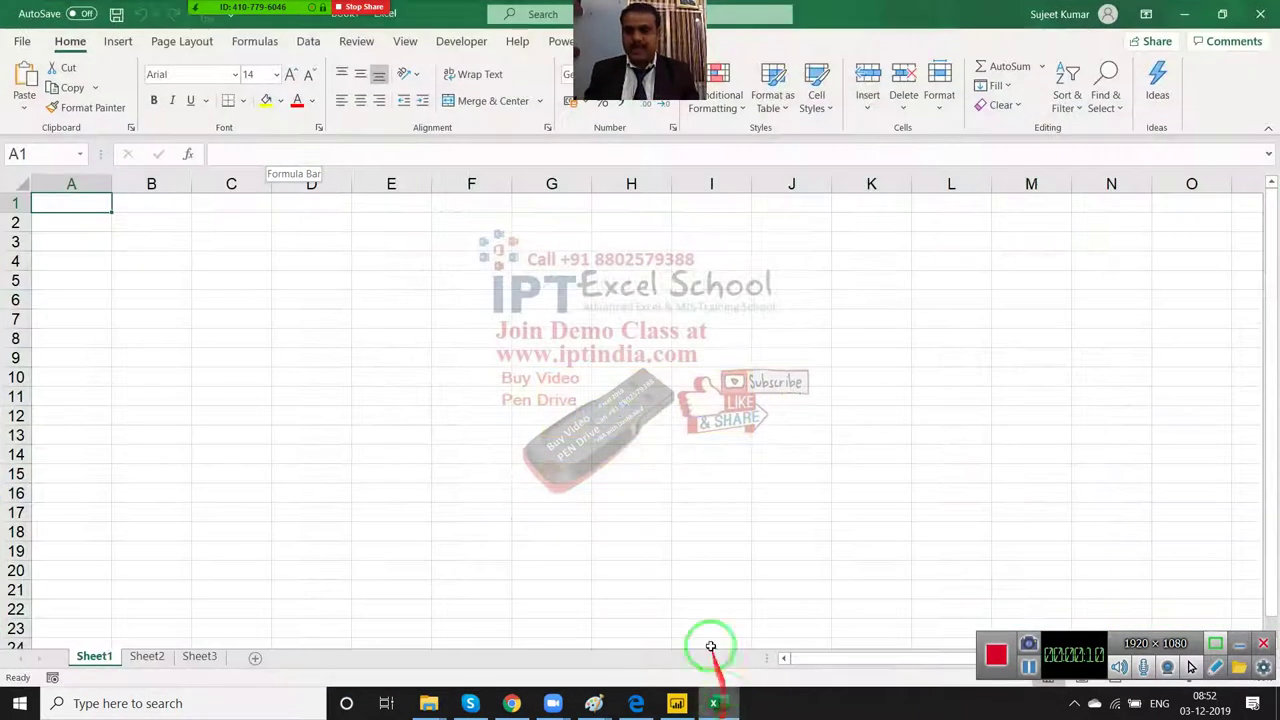
click(217, 216)
text(20)
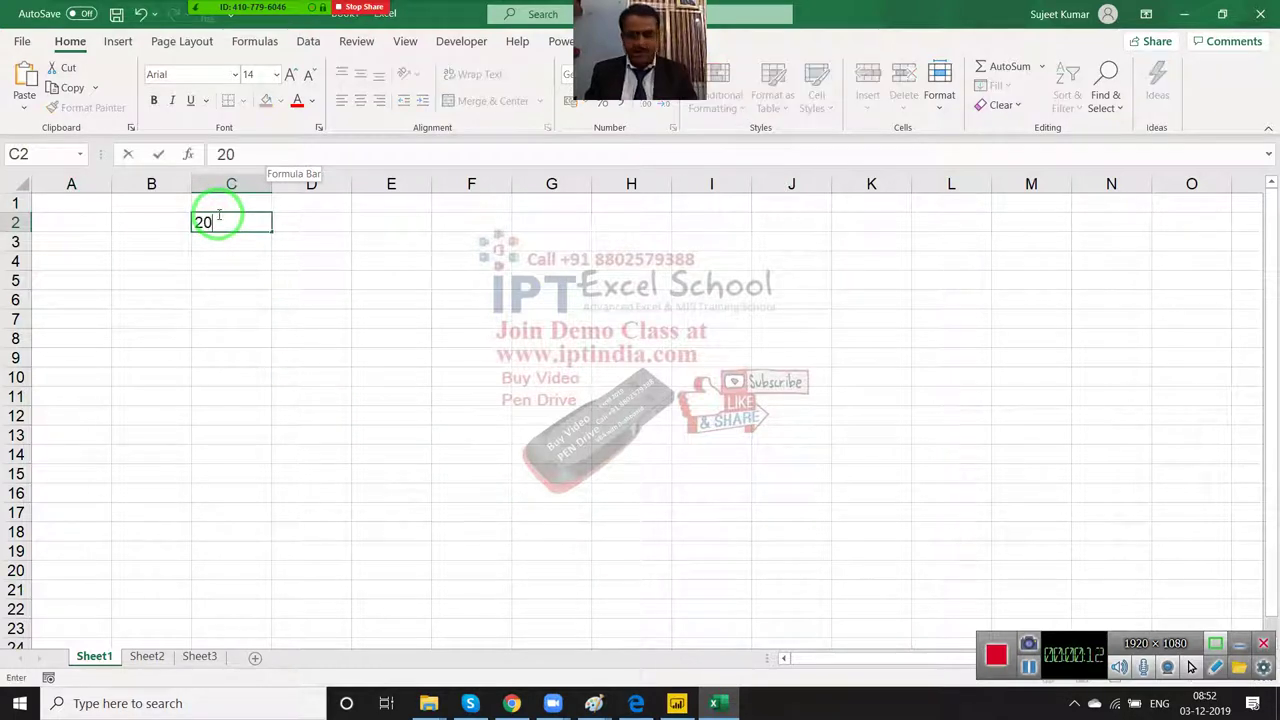
key(Right)
text(30)
key(Right)
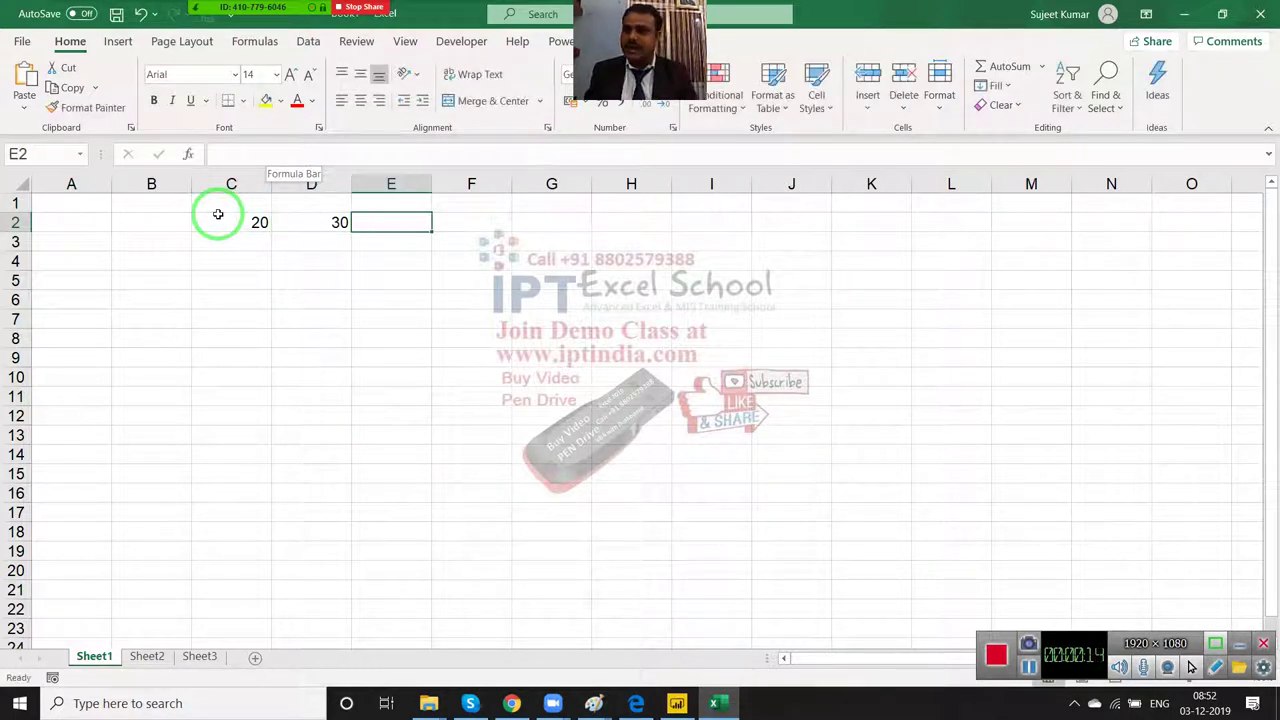
key(Left)
Step: Copy C2 and paste only its value into D2, replacing 30 with 20
click(217, 214)
key(ctrl+c)
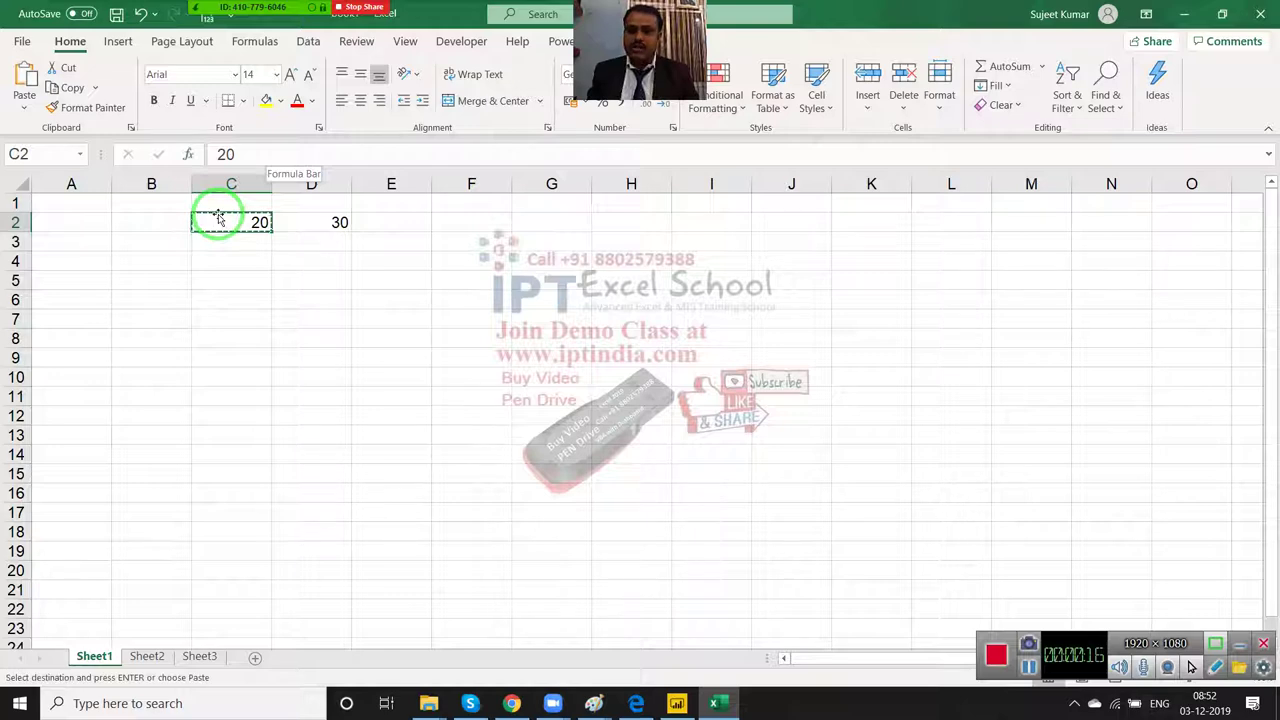
click(304, 229)
right_click(304, 228)
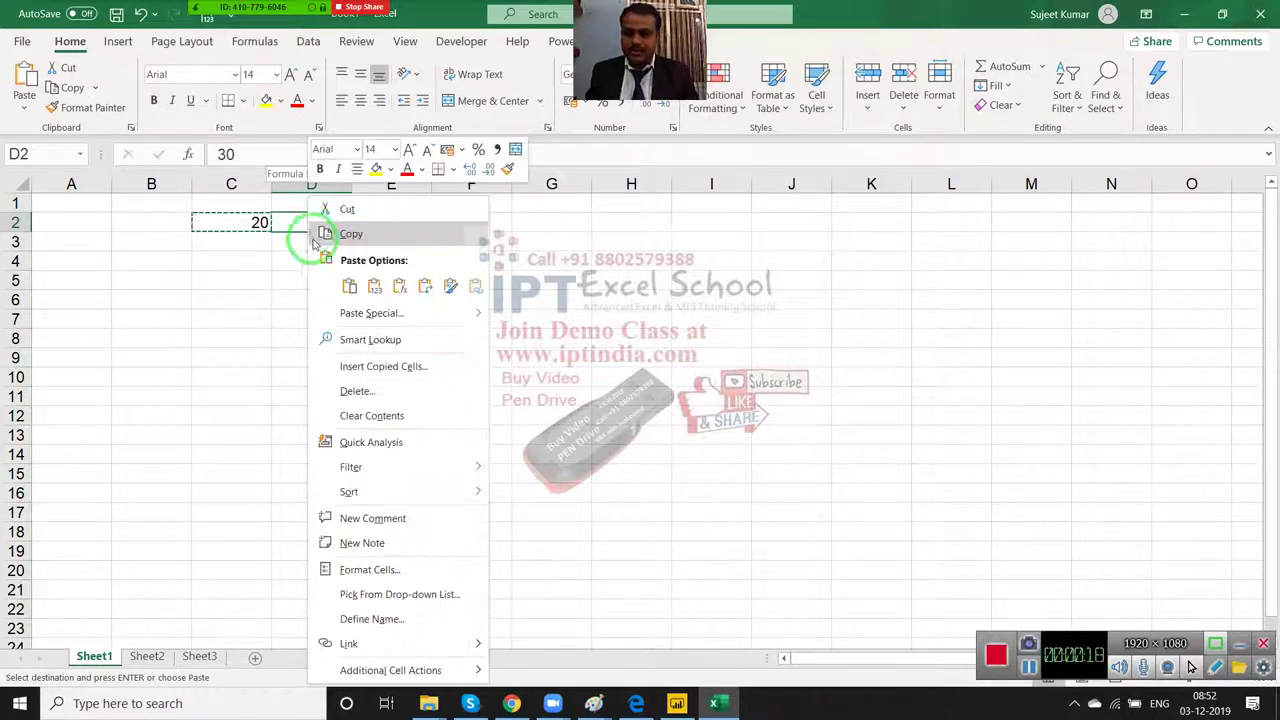
click(358, 313)
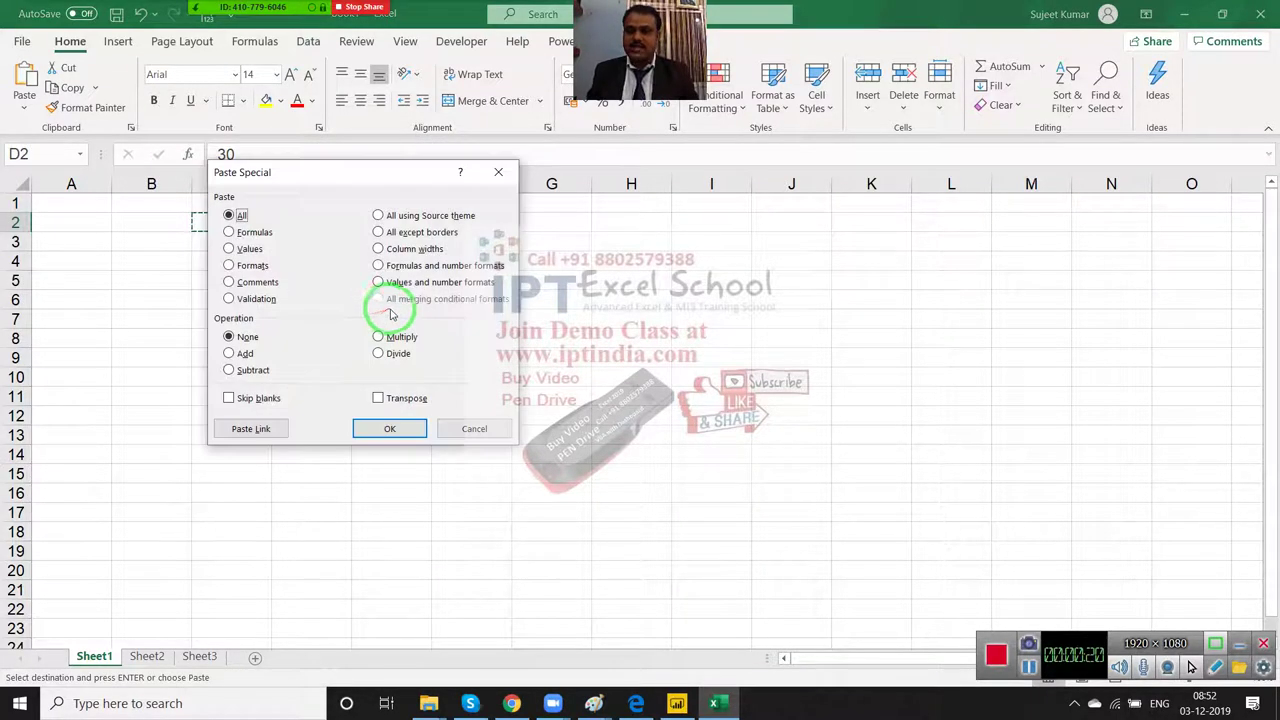
click(240, 249)
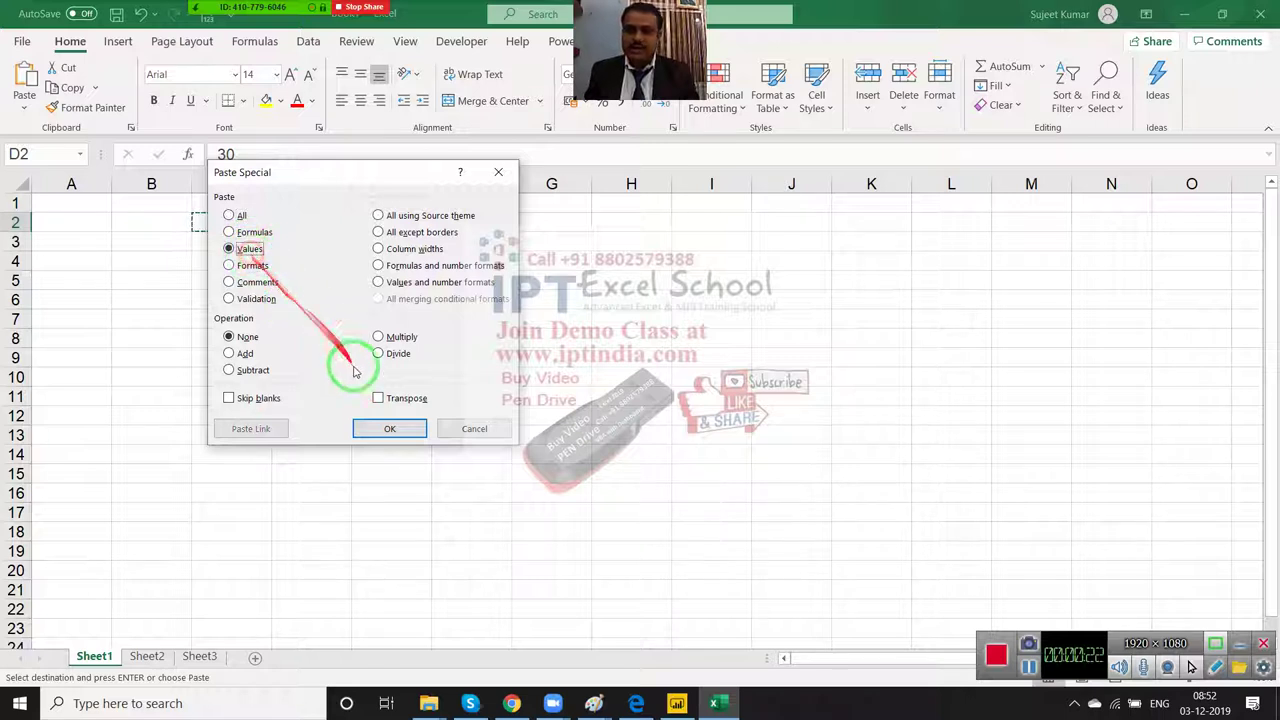
click(390, 430)
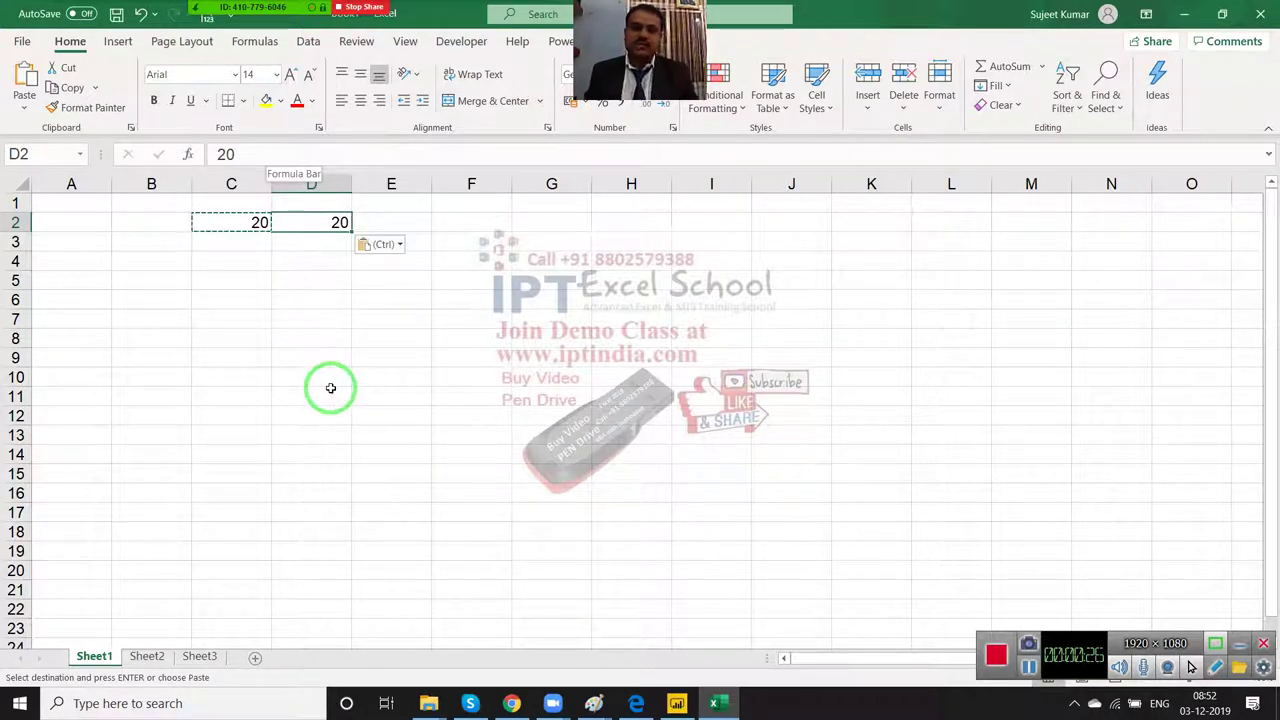
Step: Paste Special the copied 20 onto D2 with the Add operation, giving 40
right_click(300, 218)
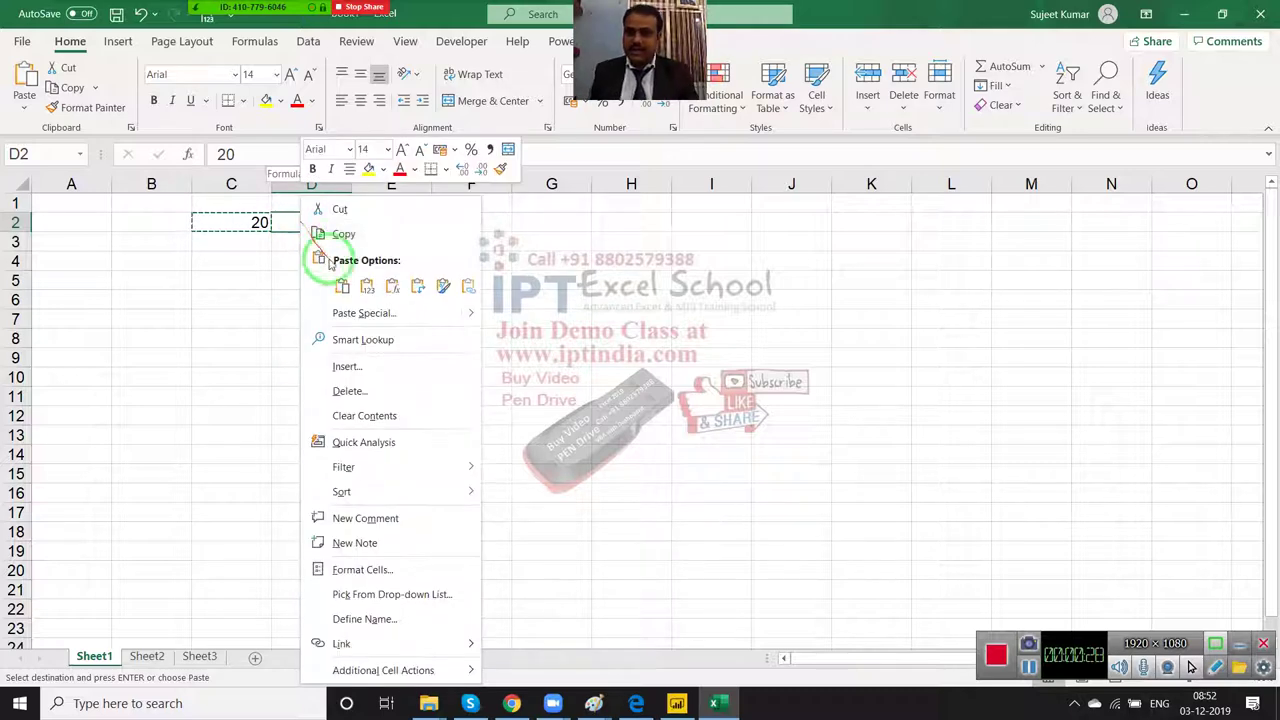
click(357, 312)
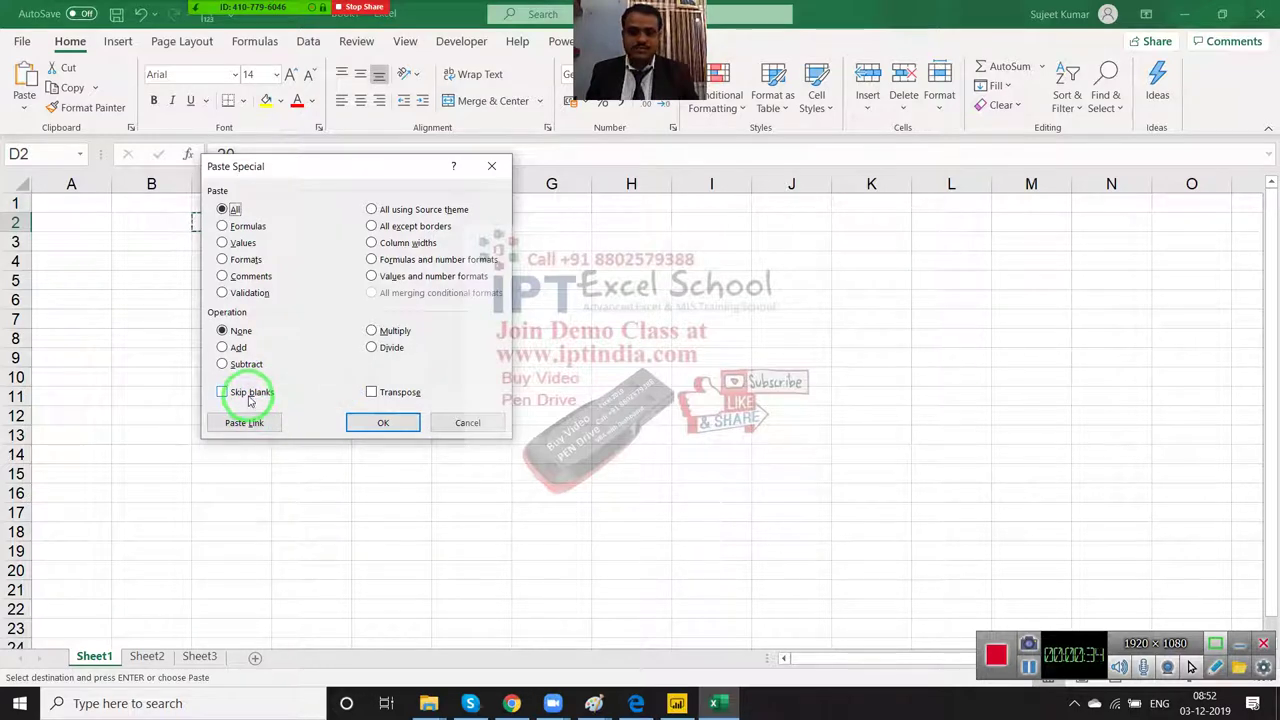
click(237, 348)
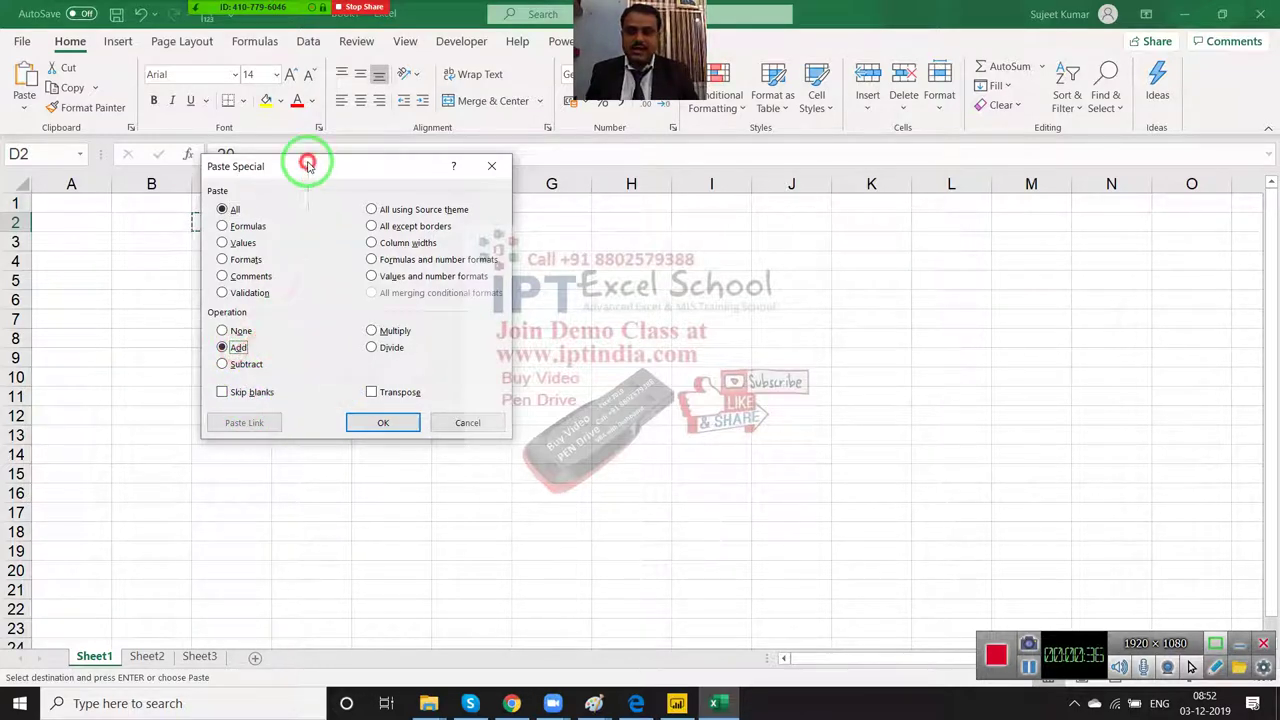
drag(309, 168, 554, 180)
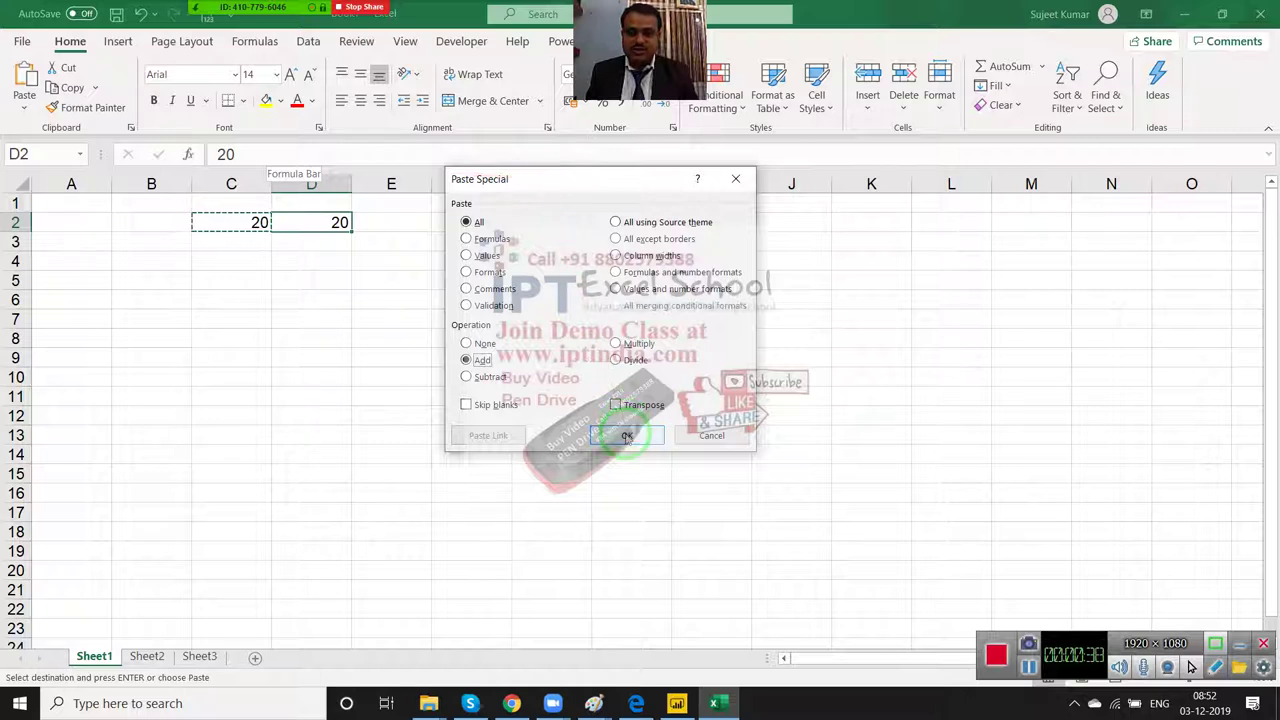
click(624, 435)
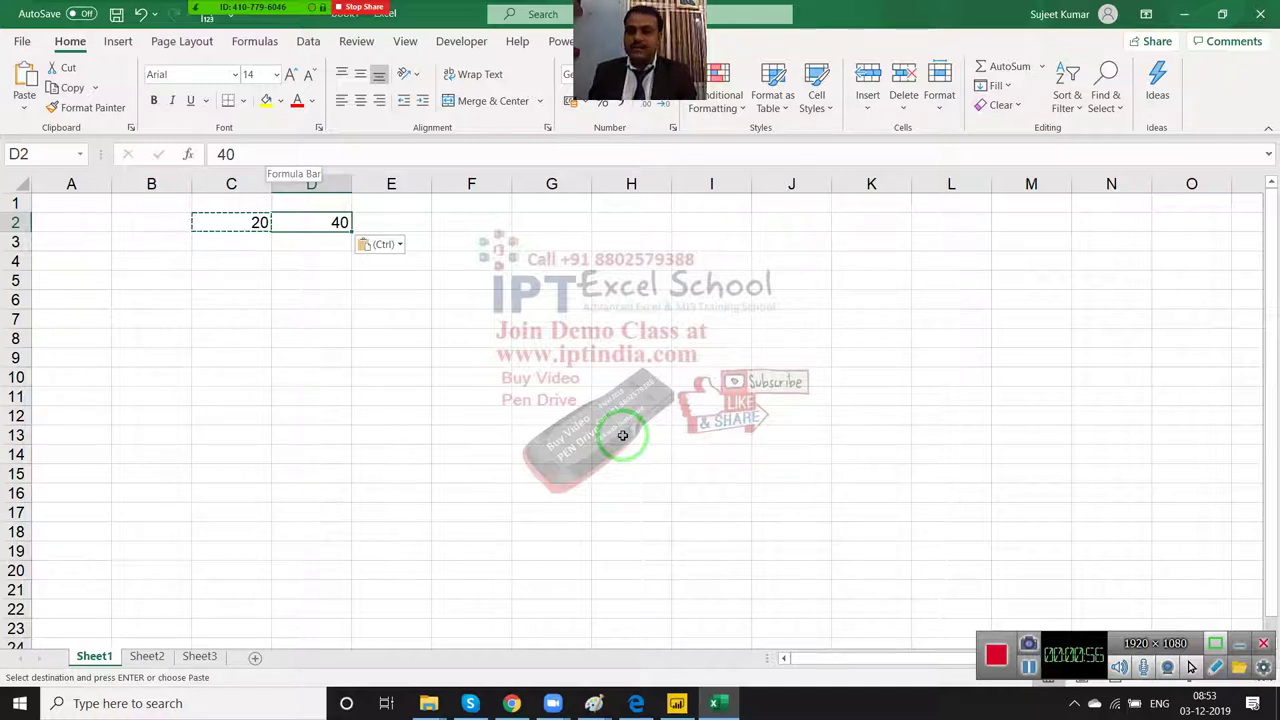
Step: Clear the contents of row 2
click(305, 377)
click(16, 224)
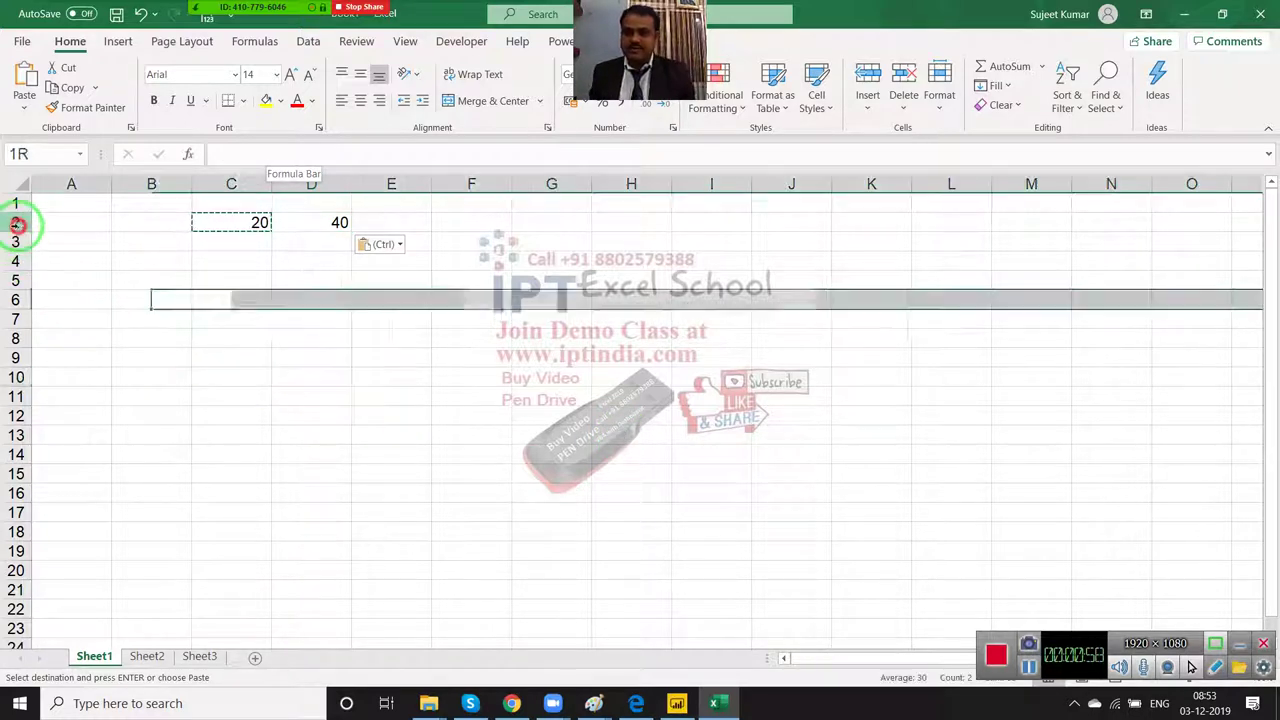
key(Delete)
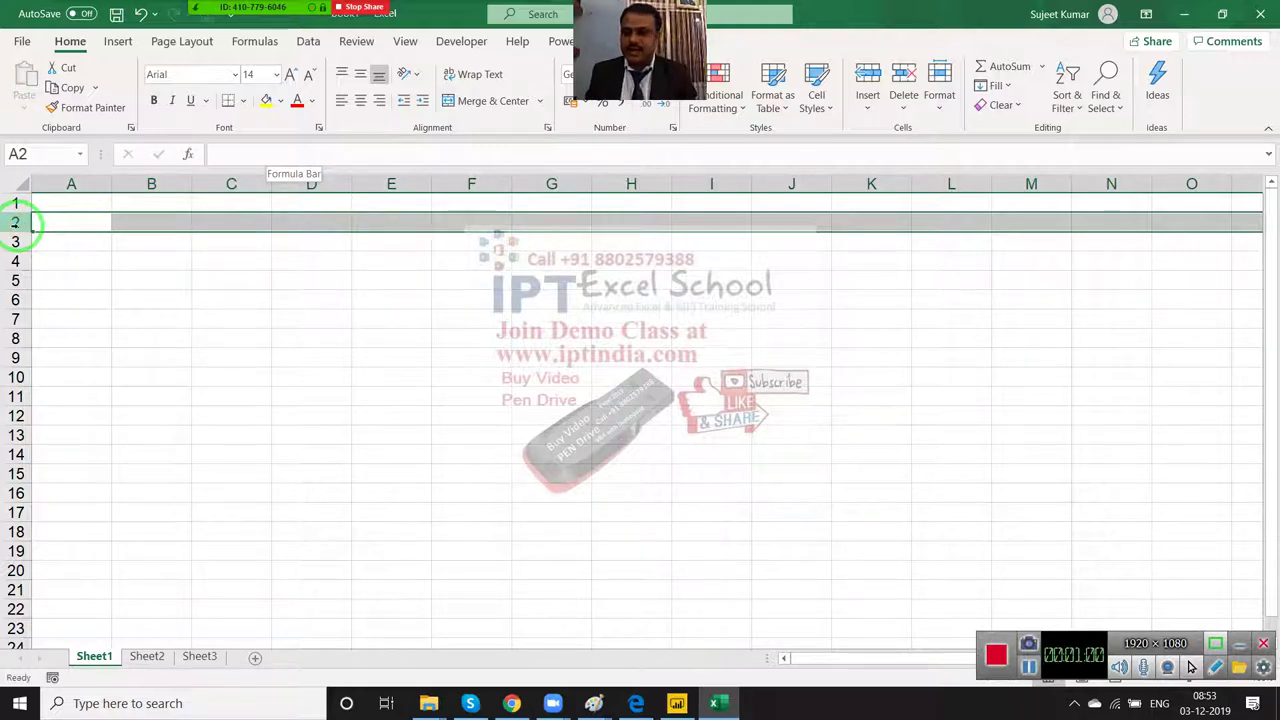
Step: Enter 20% in cell A2
key(ctrl+Home)
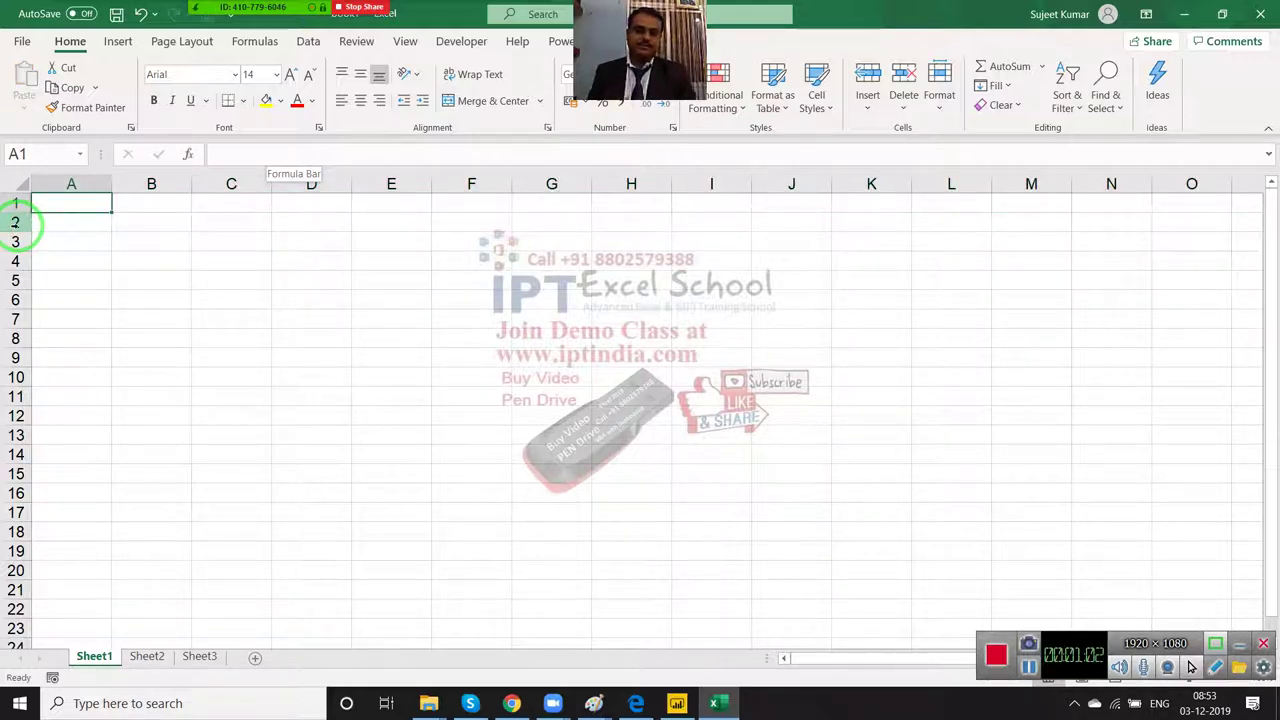
key(Down)
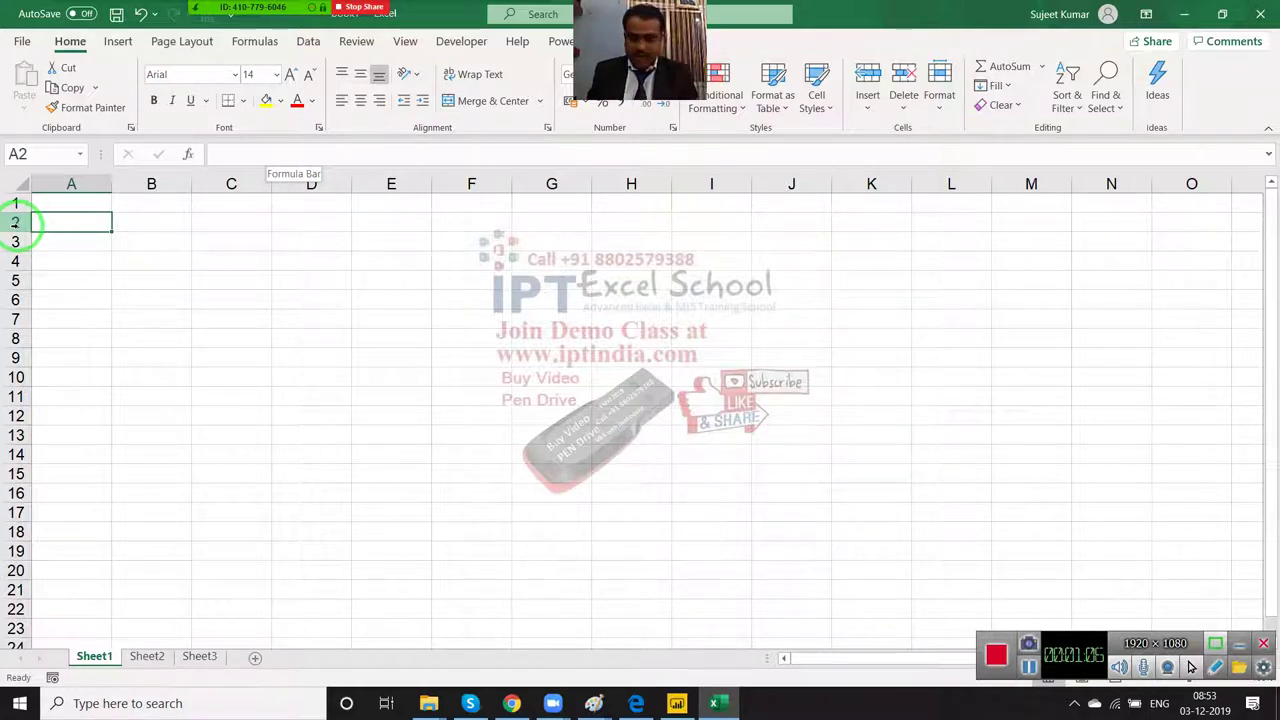
text(20)
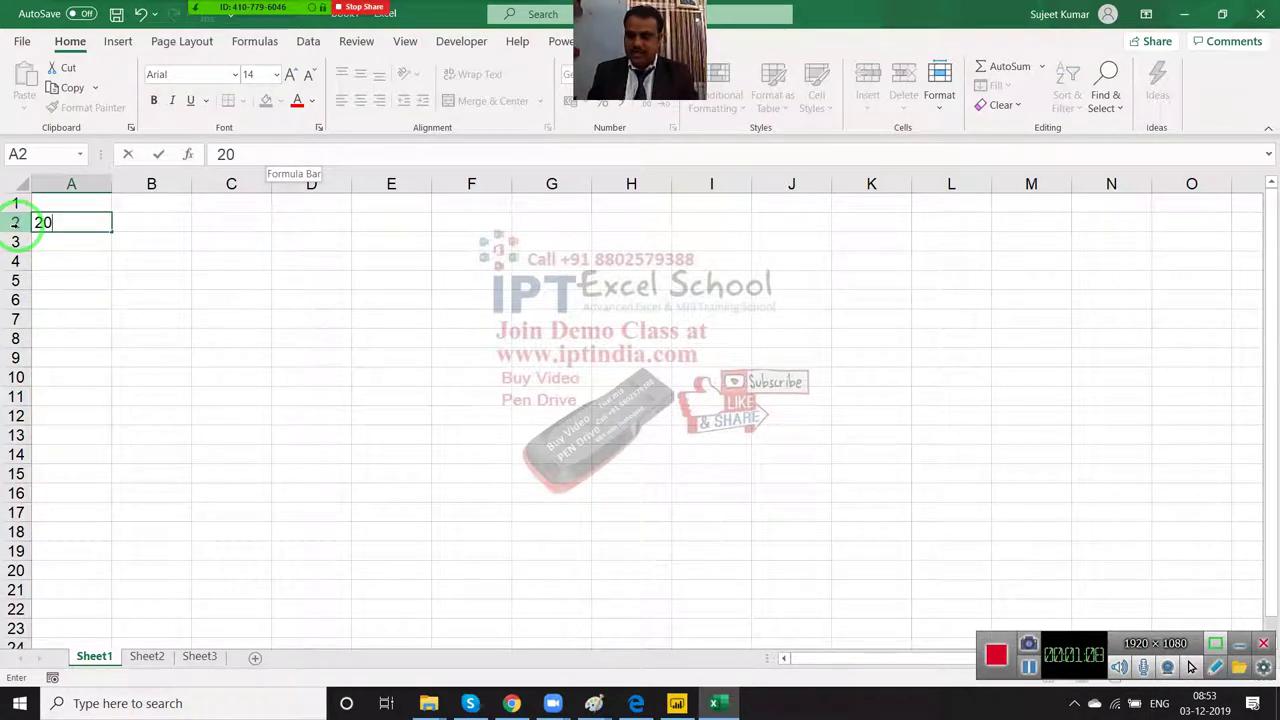
key(Return)
key(Up)
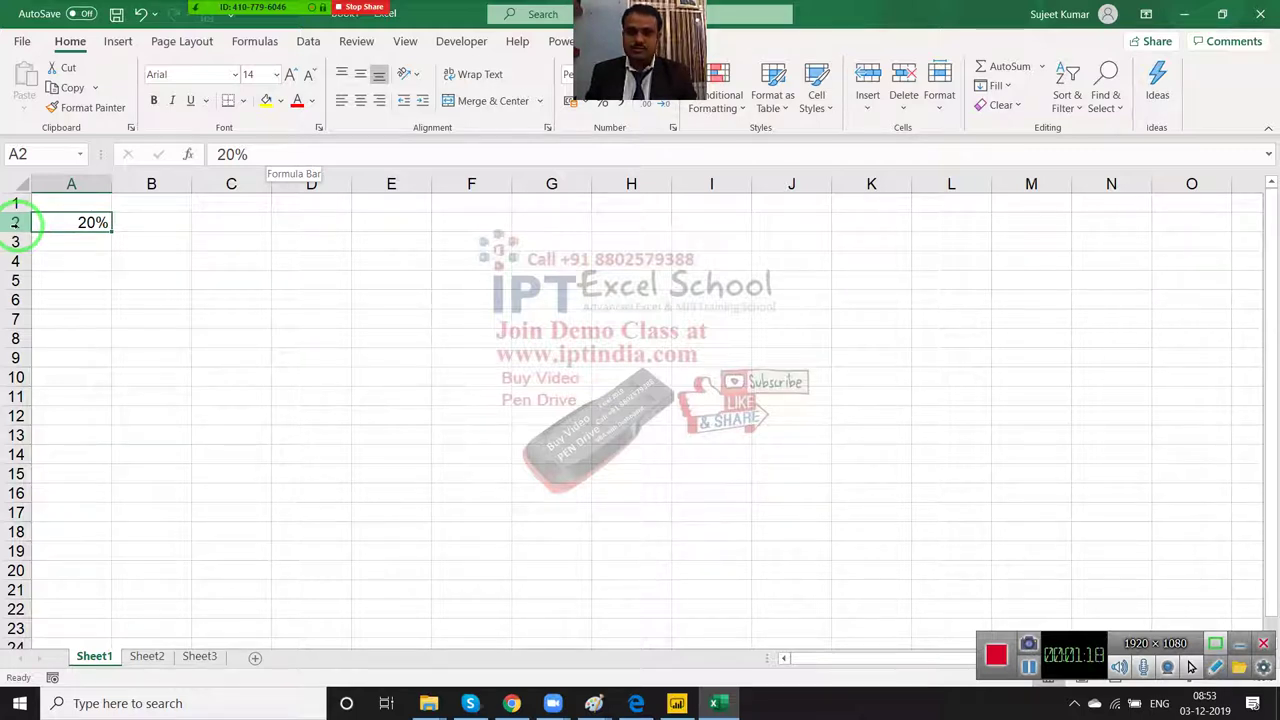
Step: Enter 20 in B2 and apply Percent Style so it shows 2000%
key(Right)
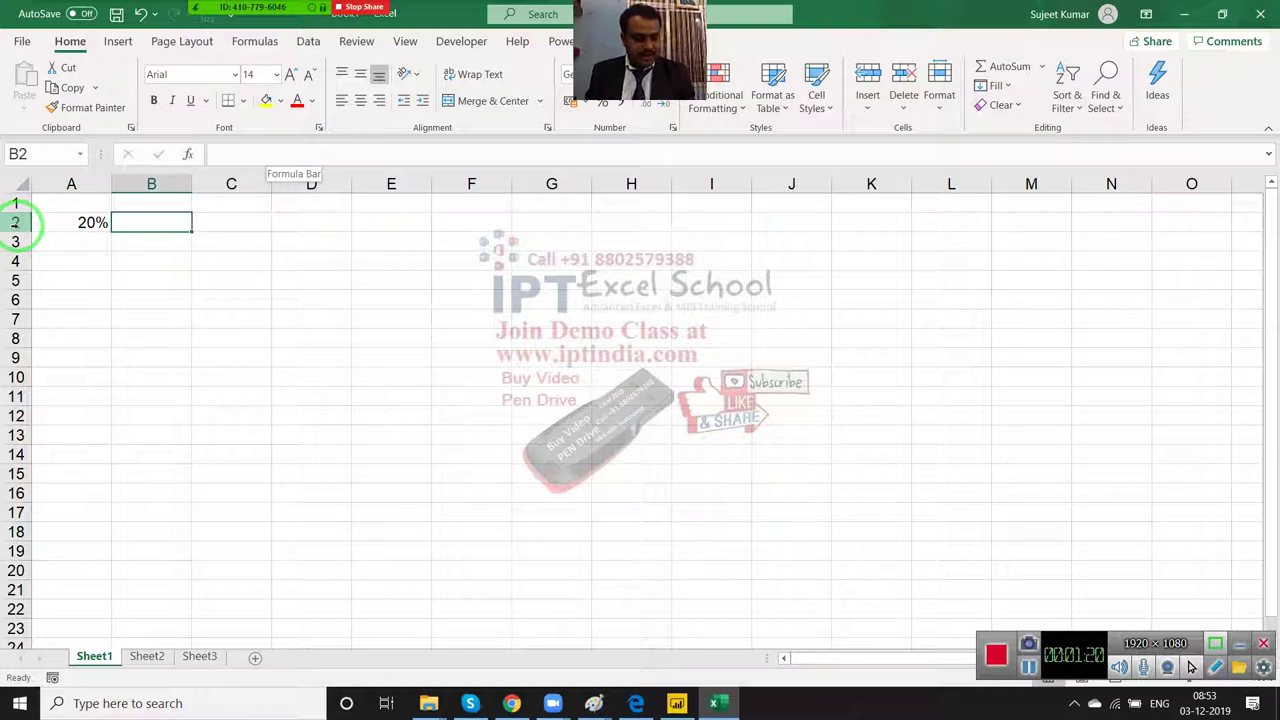
text(20)
key(Return)
key(Up)
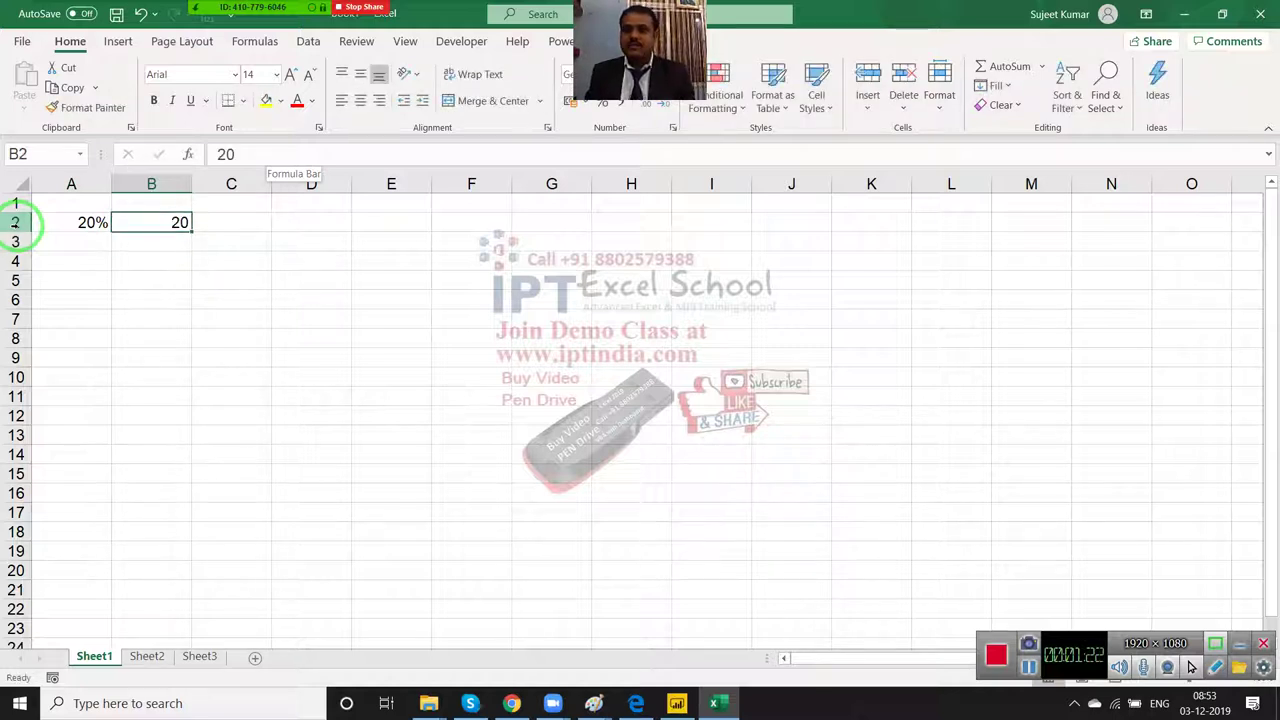
click(604, 104)
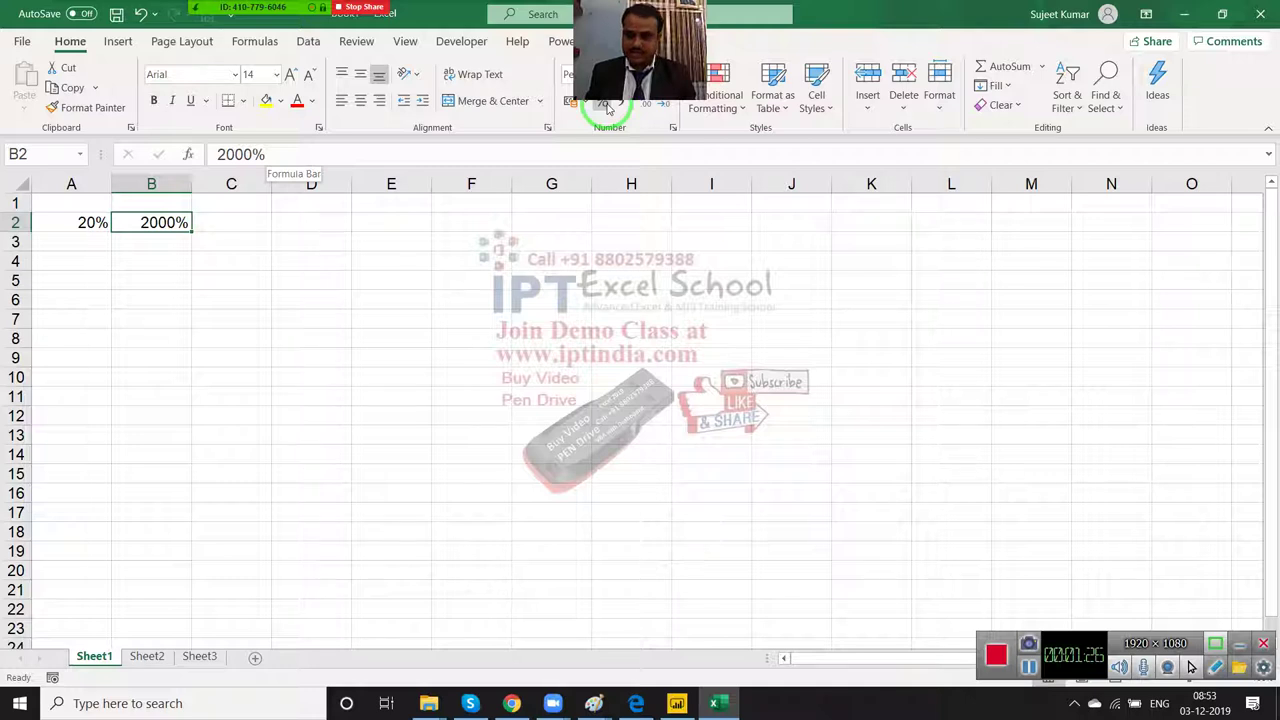
click(231, 239)
Step: Write the note 1=100% in cell C3
text(1)
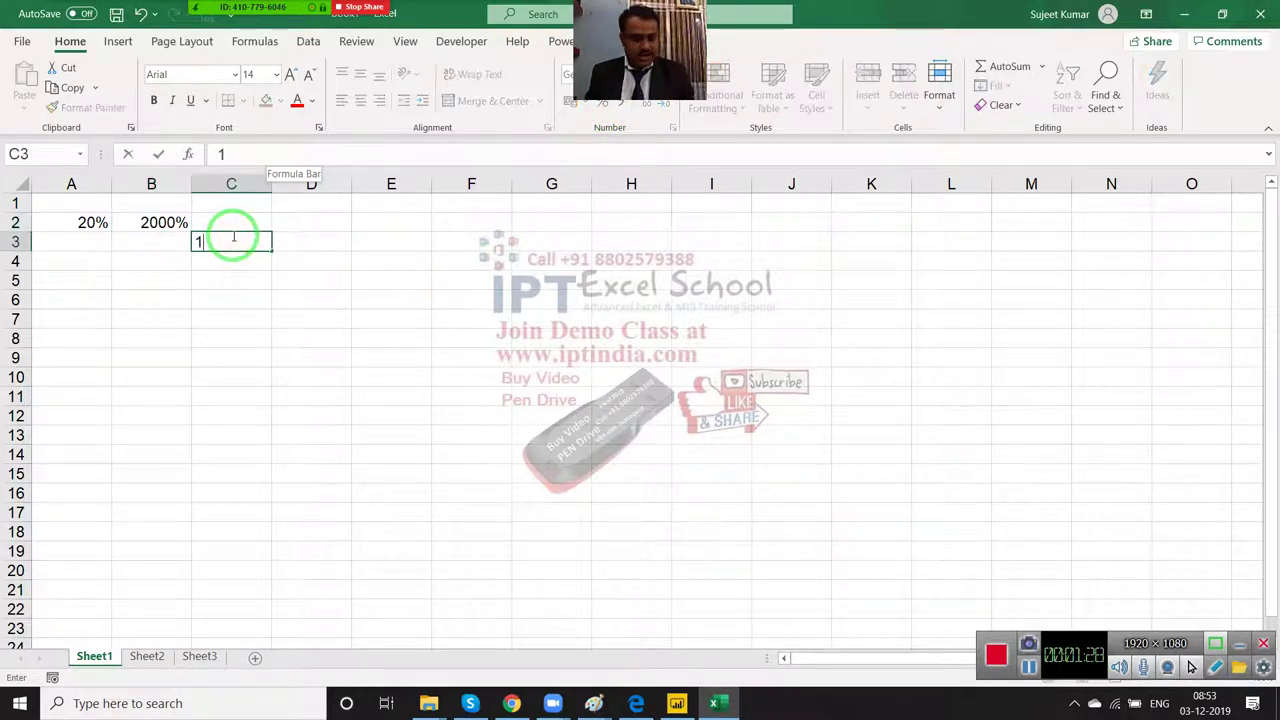
text(=100%)
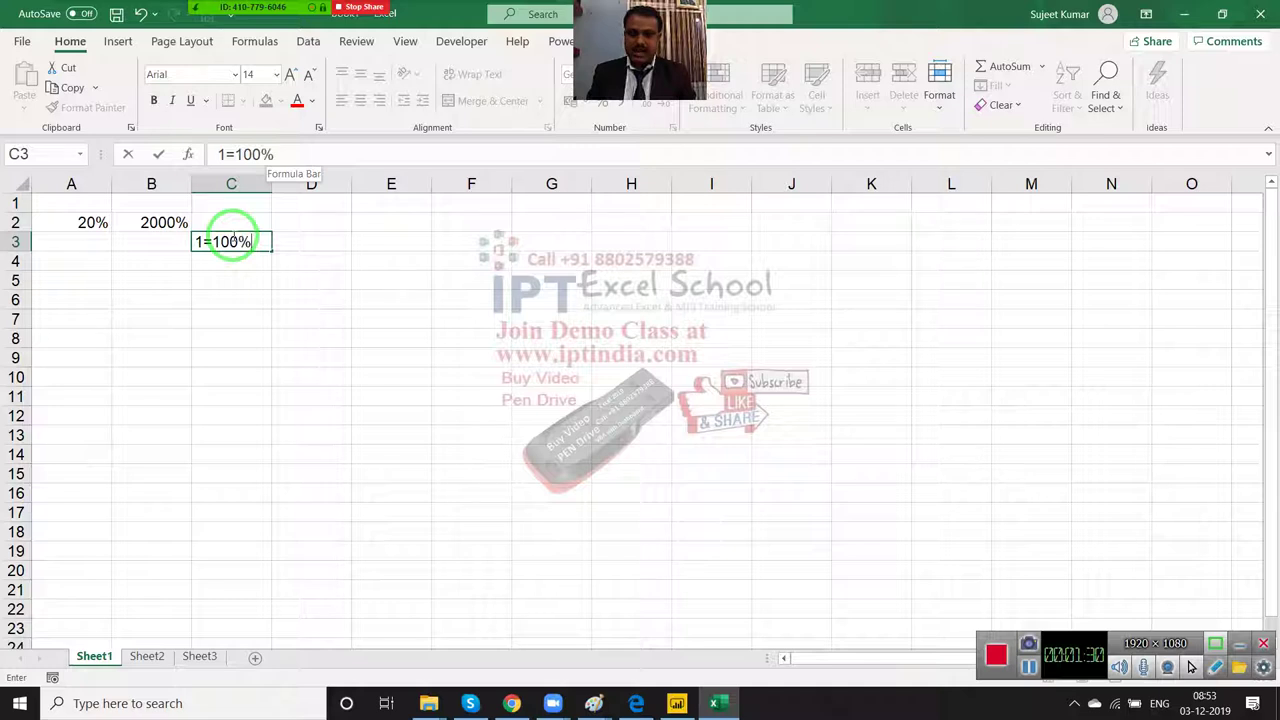
key(Return)
click(231, 239)
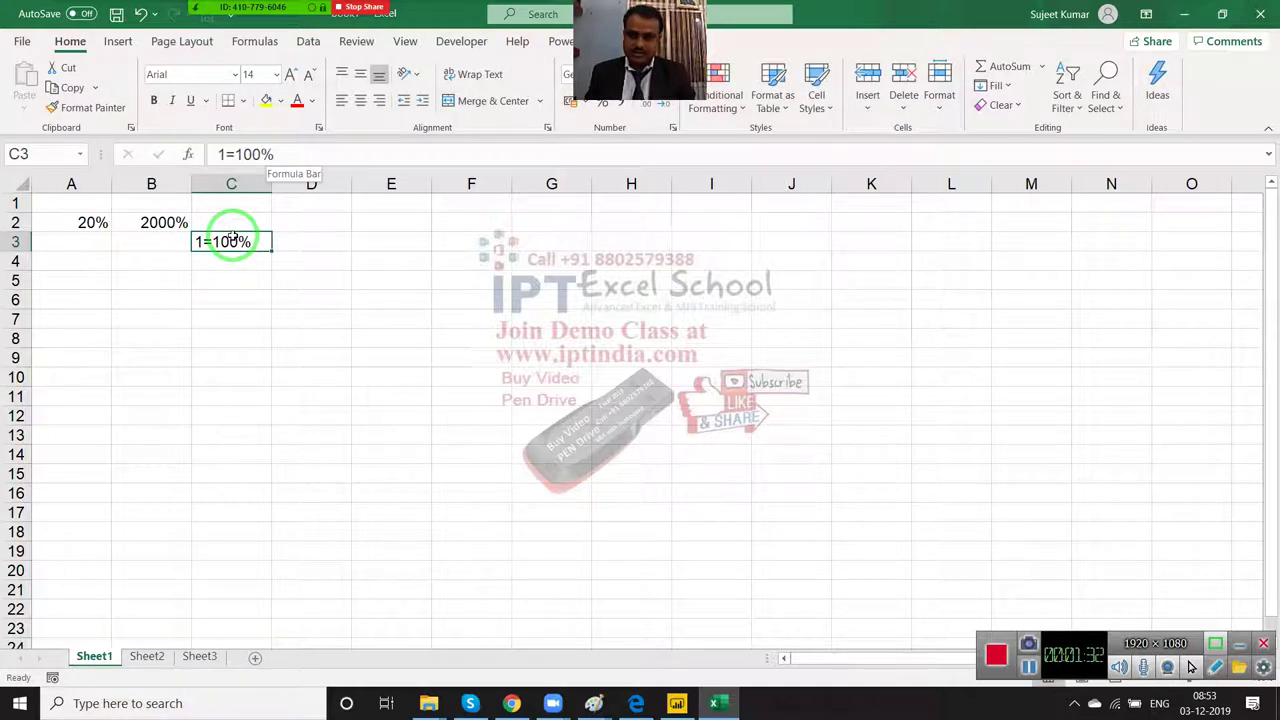
Step: Enter 0.2 in C2 and apply Percent Style so it shows 20%
key(Up)
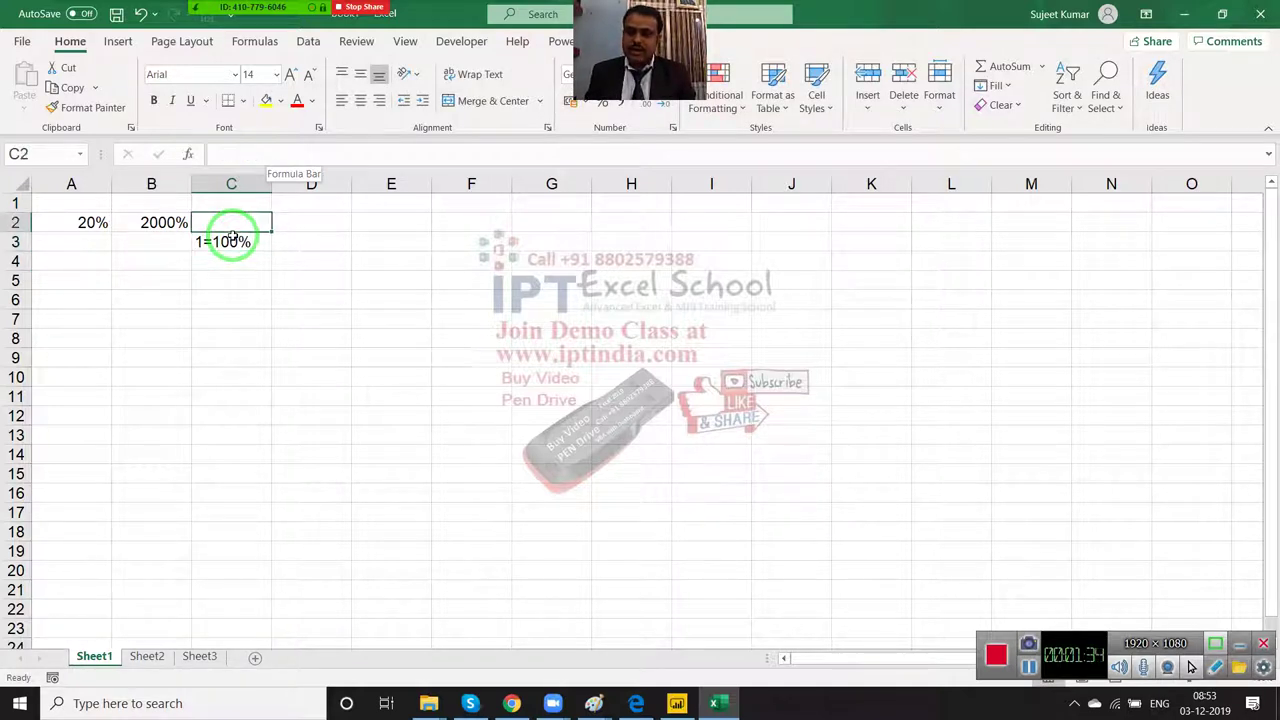
text(0.20)
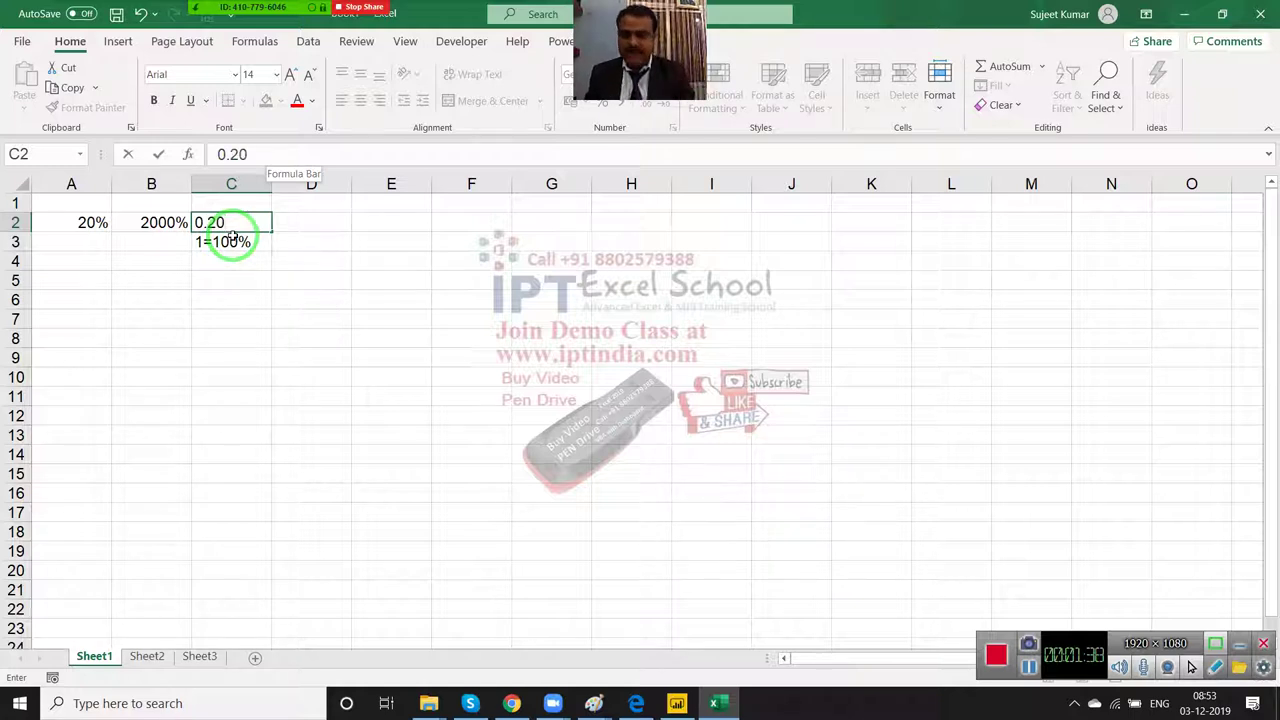
key(Return)
key(Up)
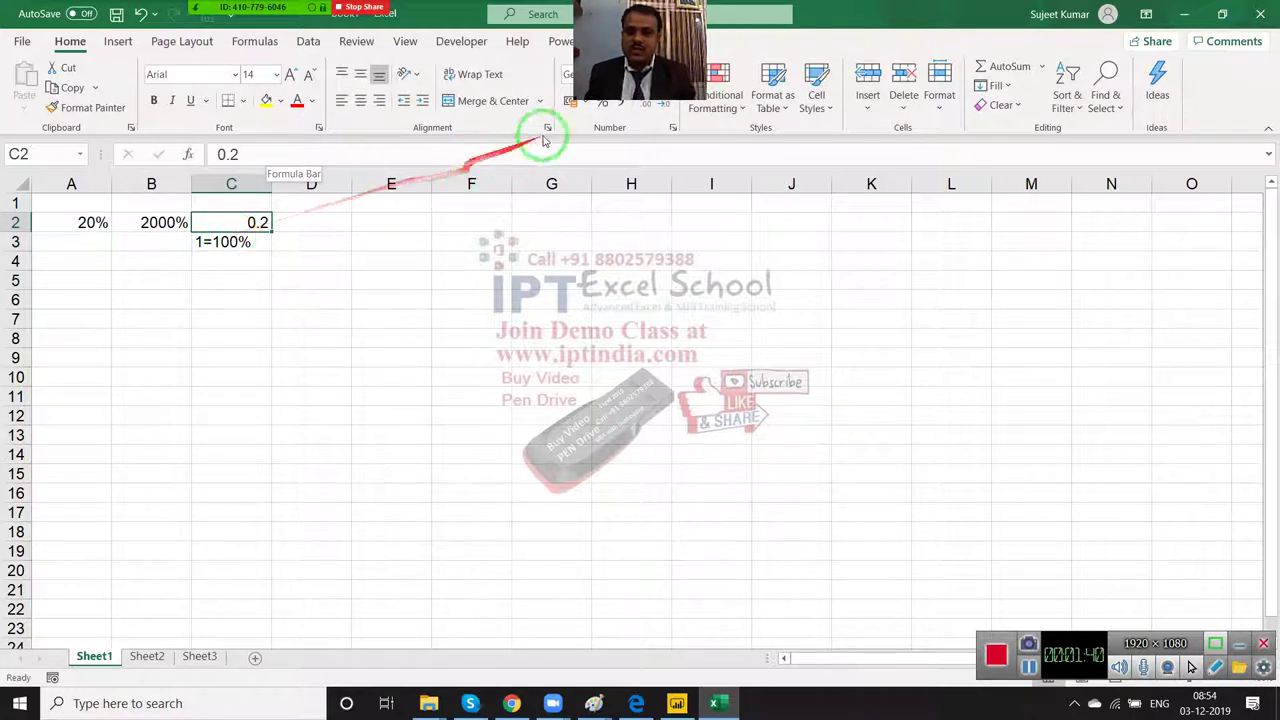
click(600, 104)
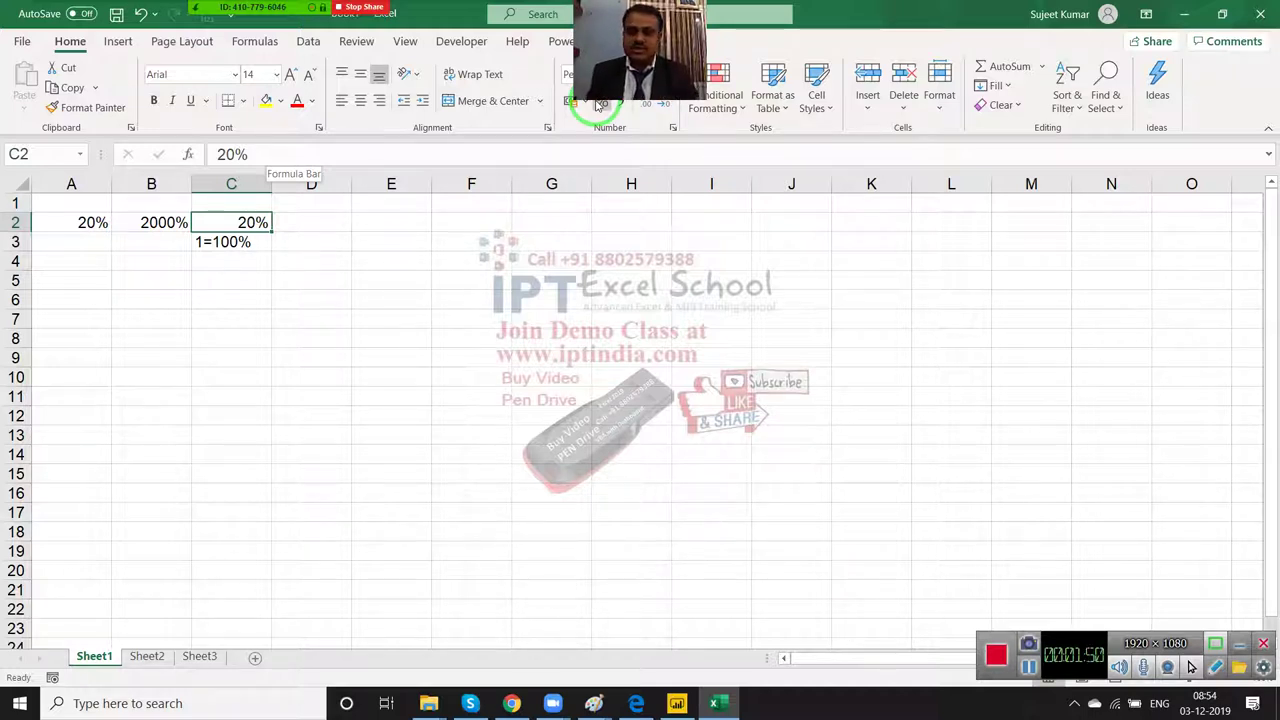
key(Down)
key(Down)
key(Down)
key(Right)
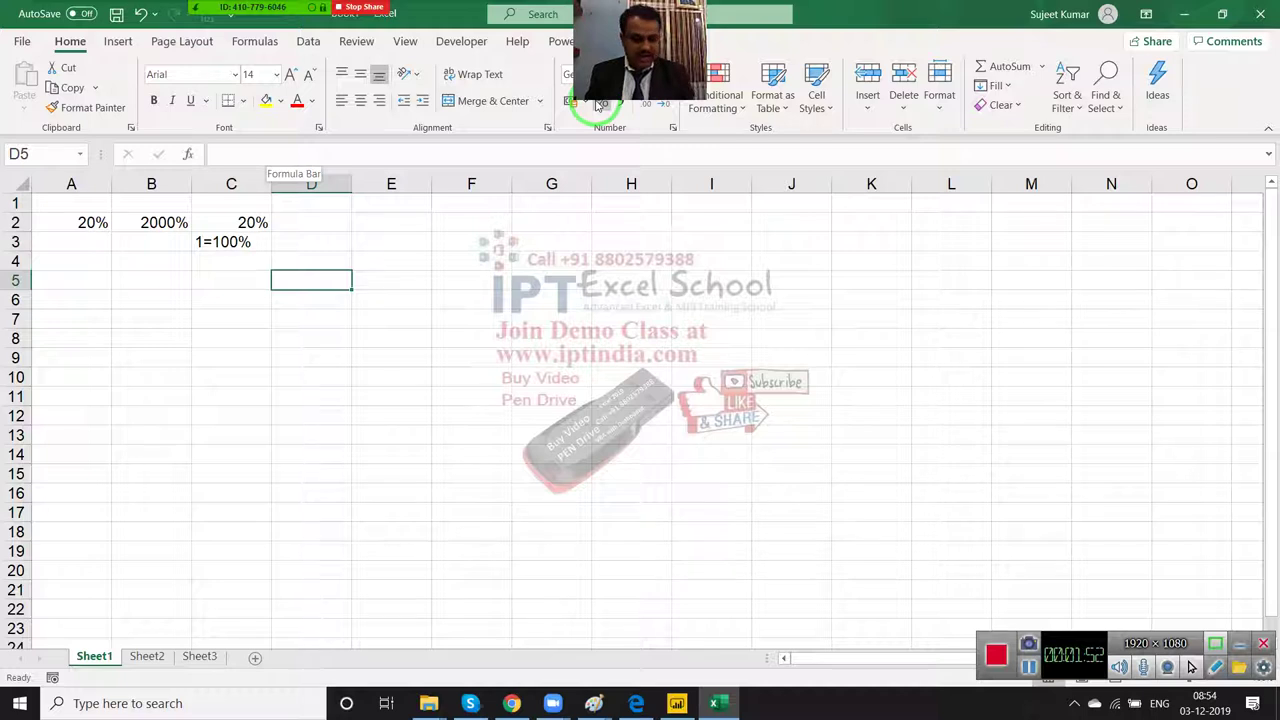
Step: Enter 500 in D5 and 20% in E5
text(500)
key(Right)
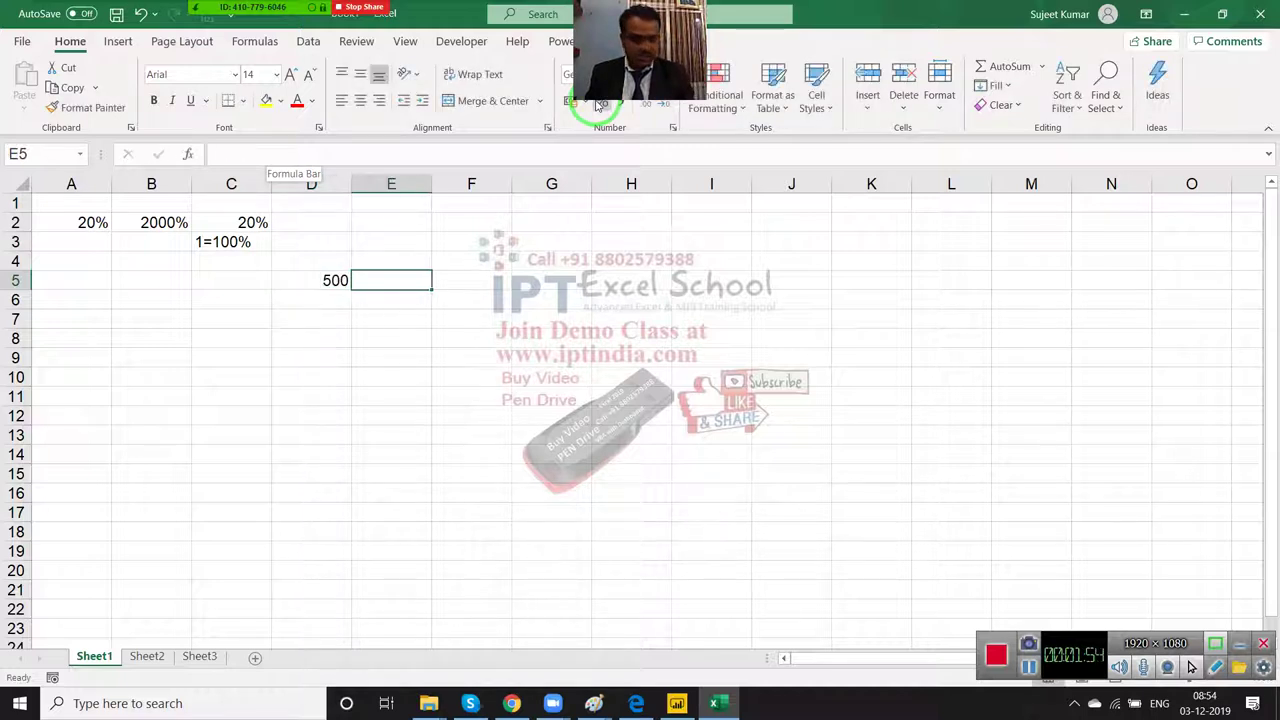
text(20%)
key(Return)
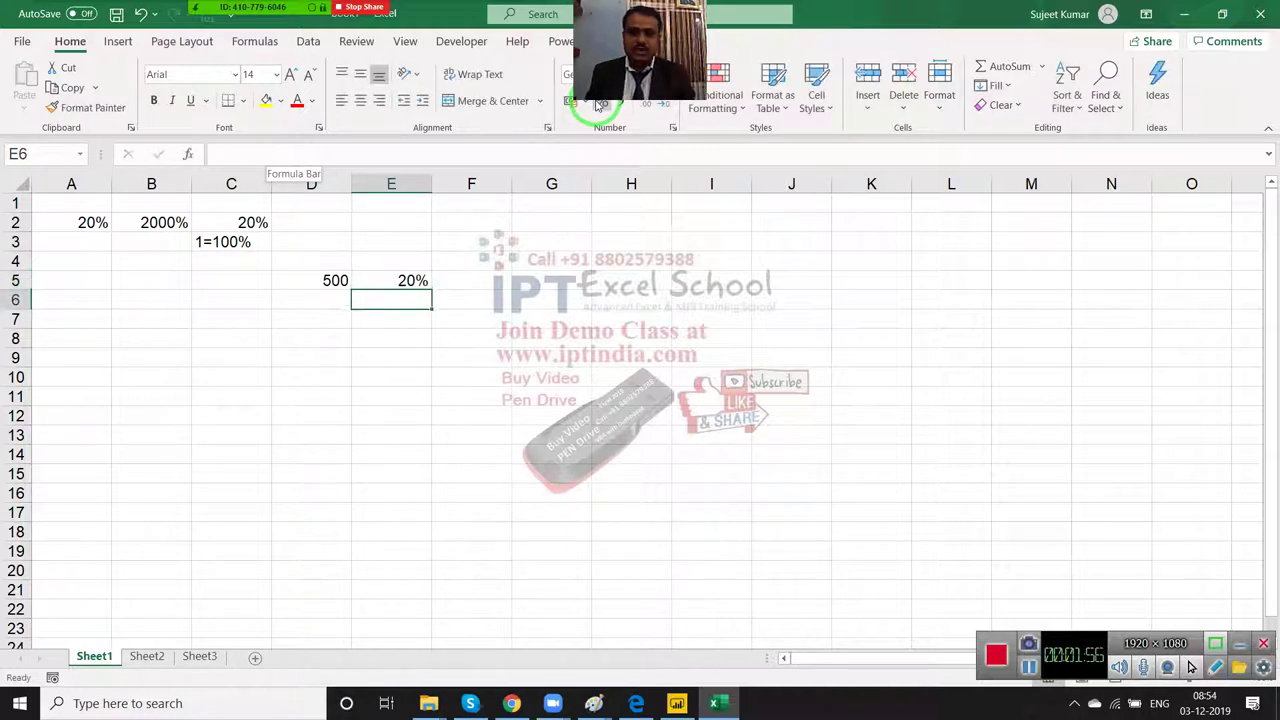
key(Up)
key(F2)
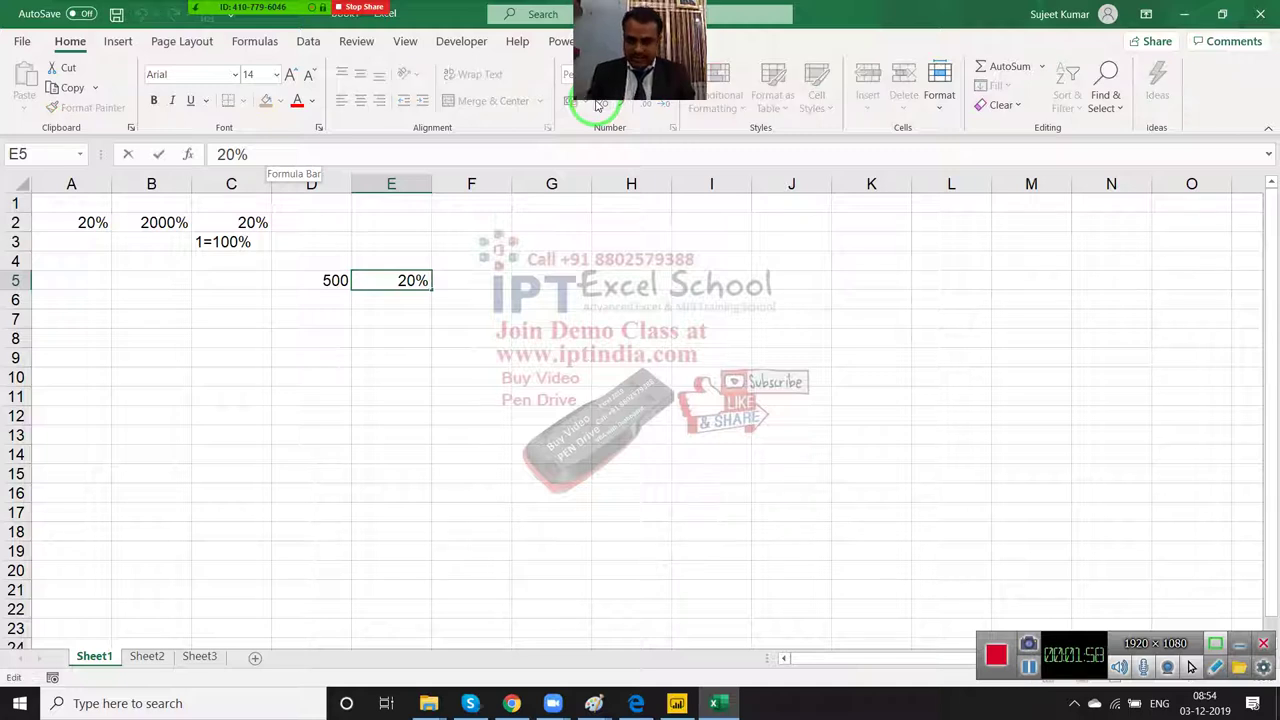
key(Escape)
Step: Enter the formula =D5*E5 in F5, returning 100
key(Right)
text(=)
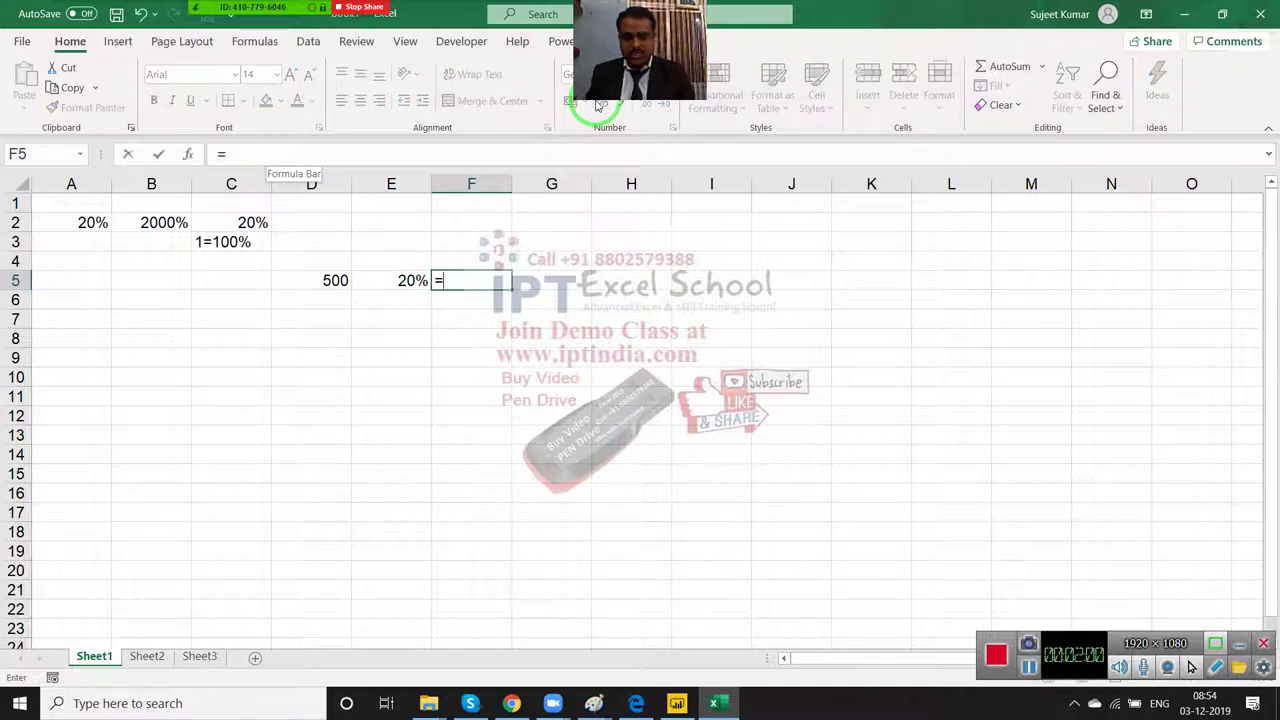
key(Left)
key(Left)
text(*)
key(Left)
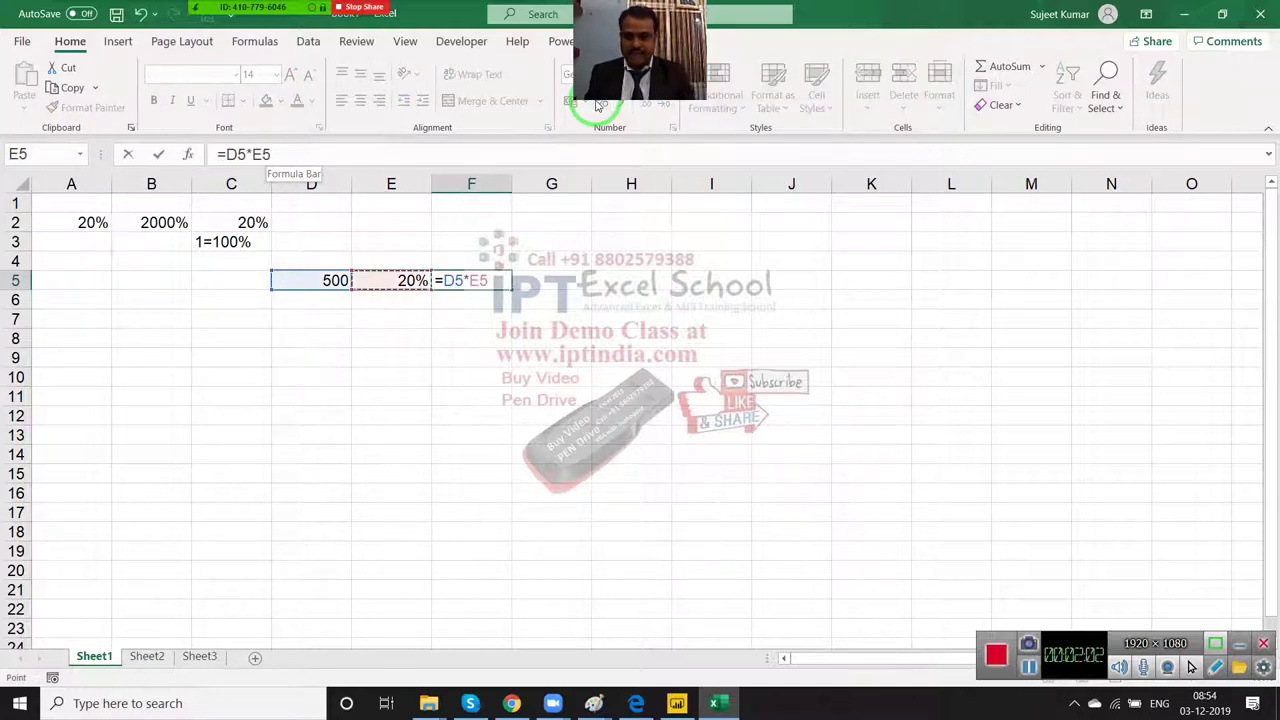
key(Return)
key(Up)
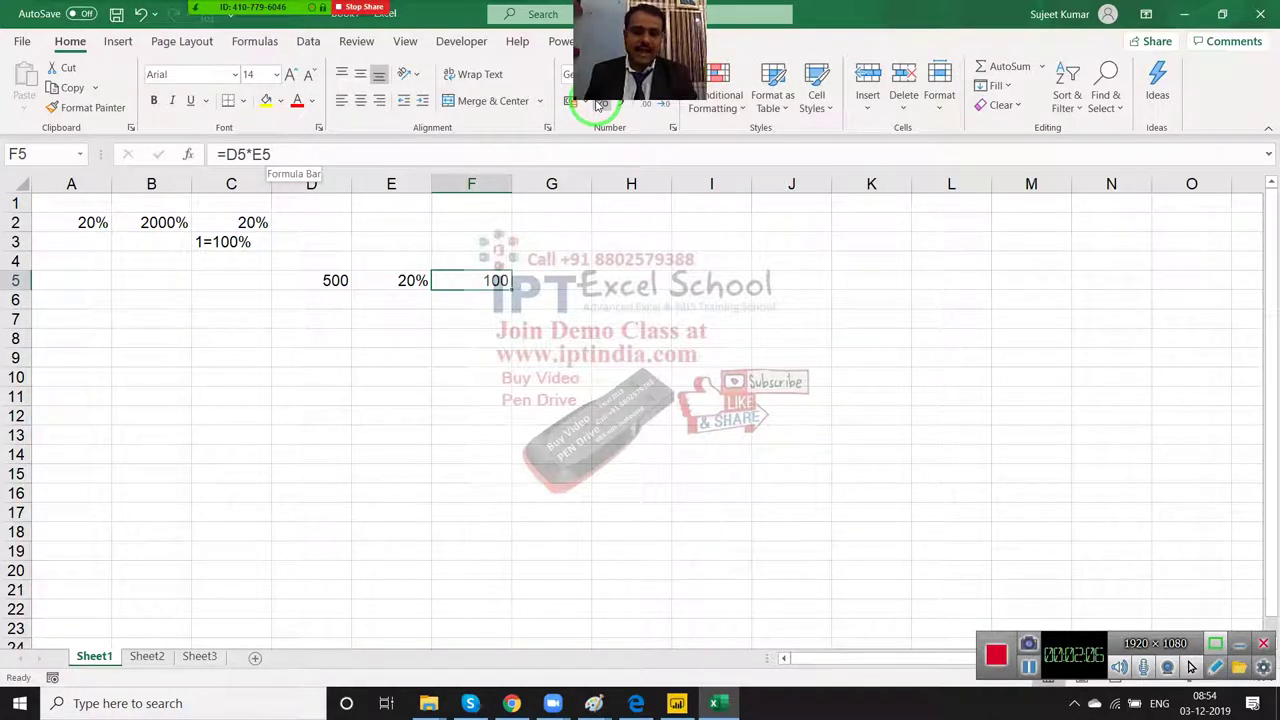
Step: Select rows 1 to 6 and delete their contents, emptying Sheet1
key(Left)
key(Down)
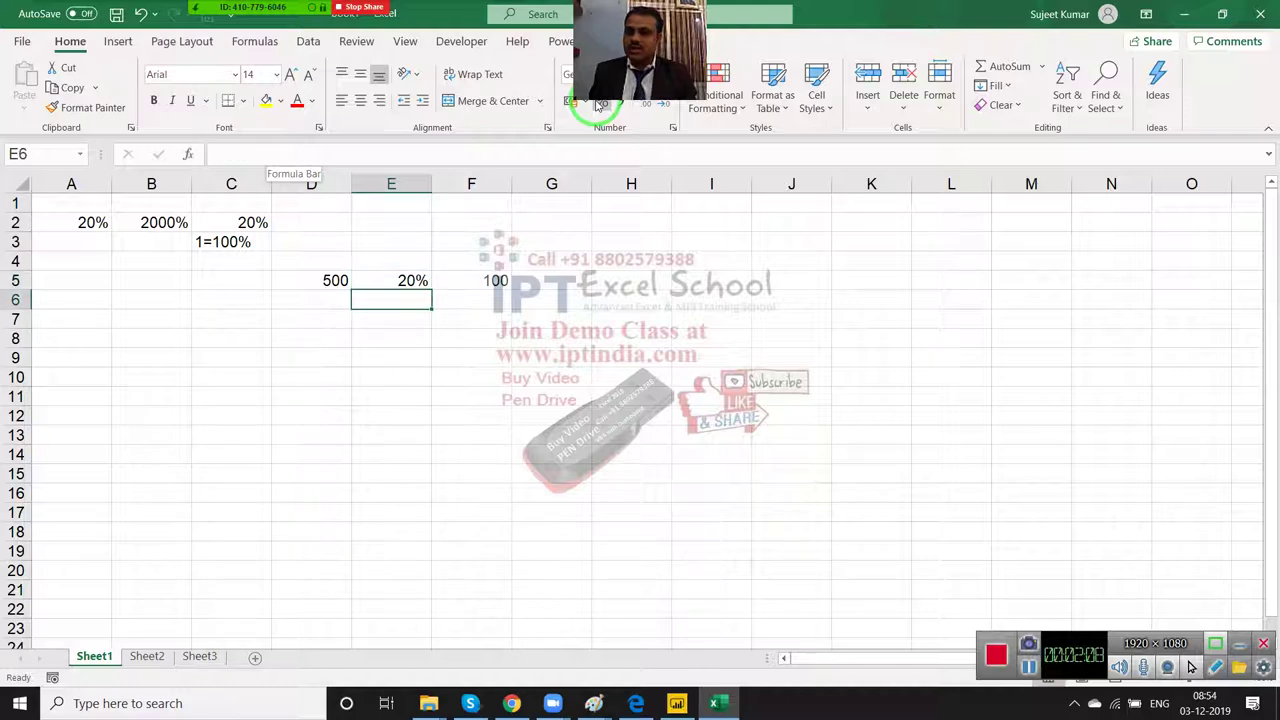
key(shift+space)
key(shift+Up)
key(shift+Up)
key(shift+Up)
key(shift+Up)
key(shift+Up)
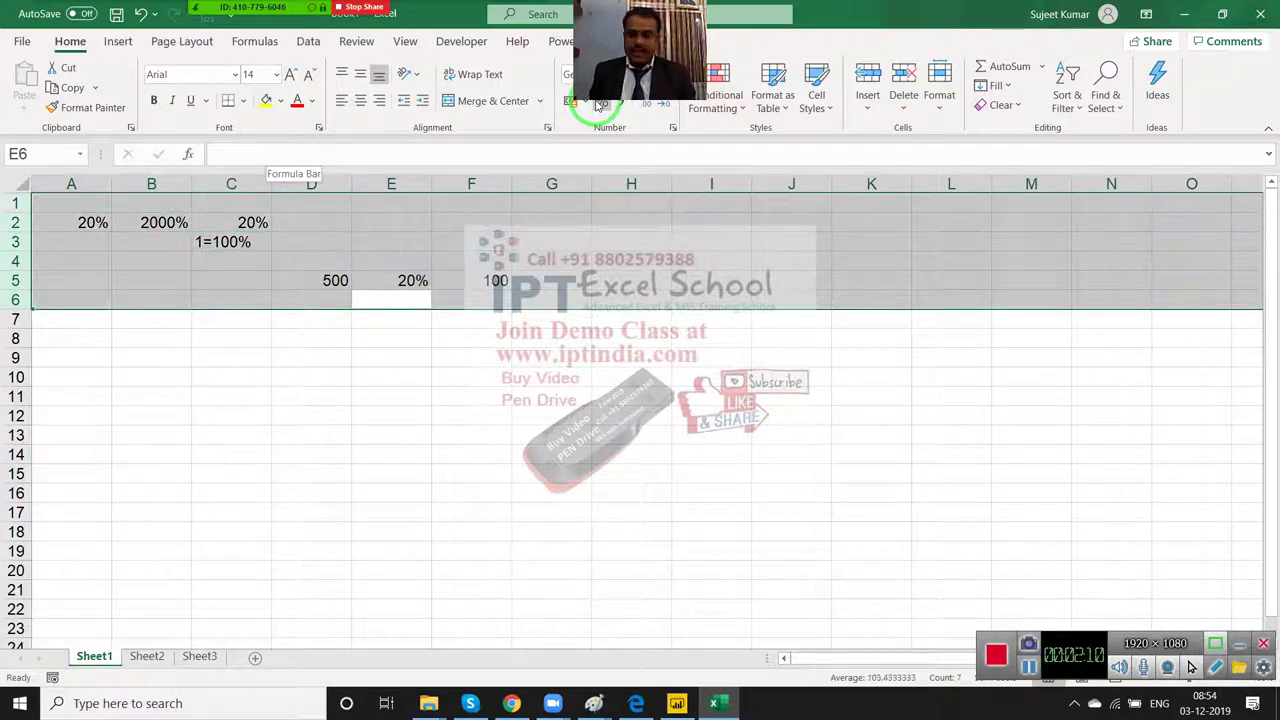
key(Delete)
key(Up)
key(Up)
key(Up)
key(Up)
Step: Put a % header in cell A1
key(Left)
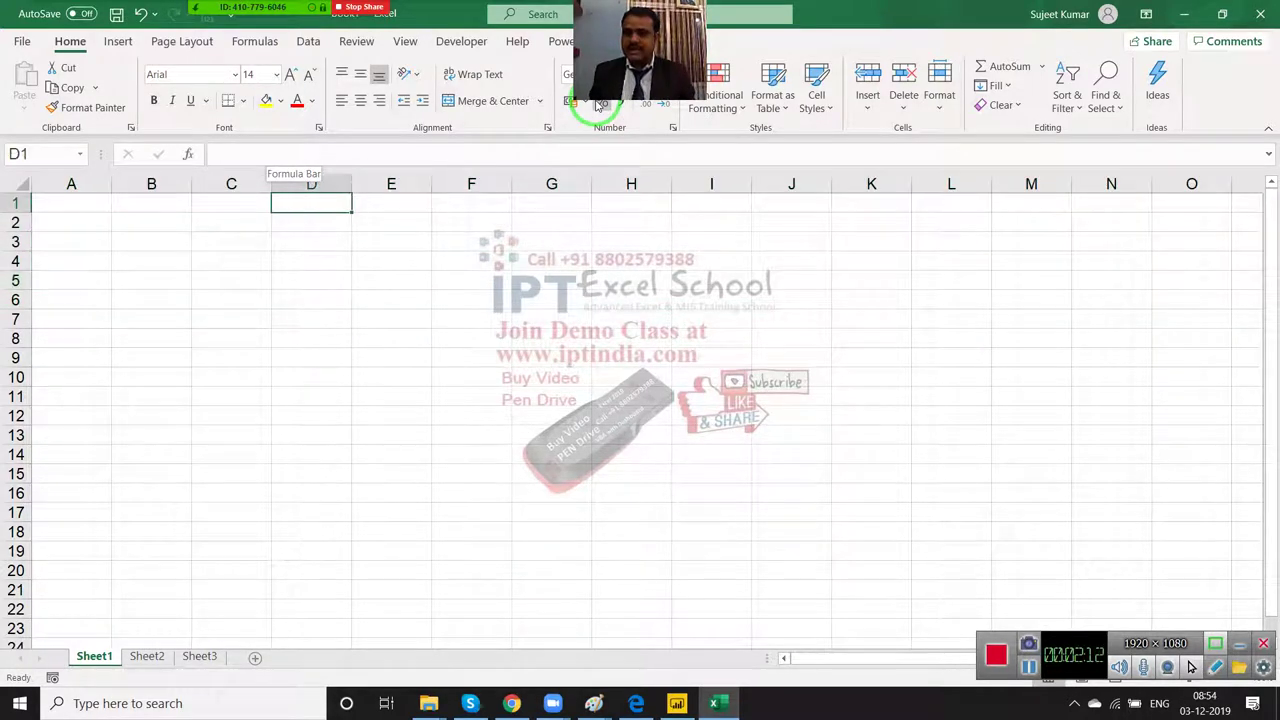
key(Left)
key(Left)
key(Left)
text(%)
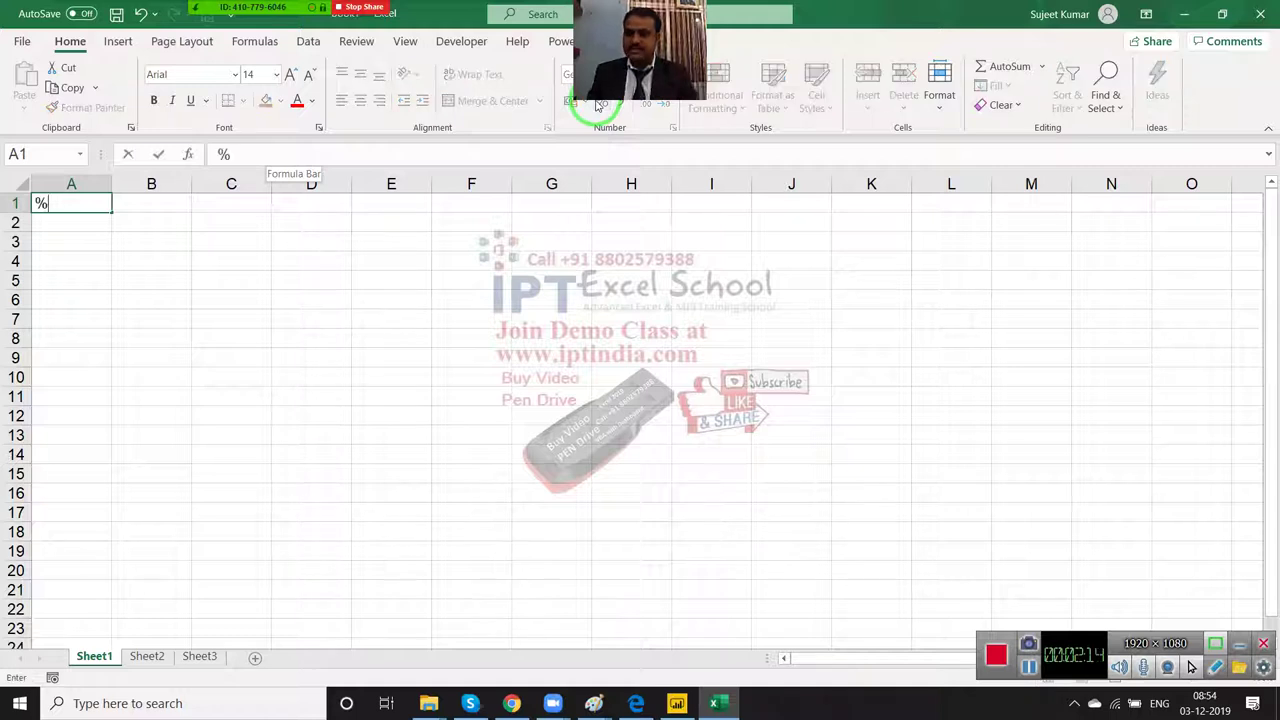
key(Return)
Step: Enter =RANDBETWEEN(10,90) in cell A2
text(=ra)
key(Down)
key(Down)
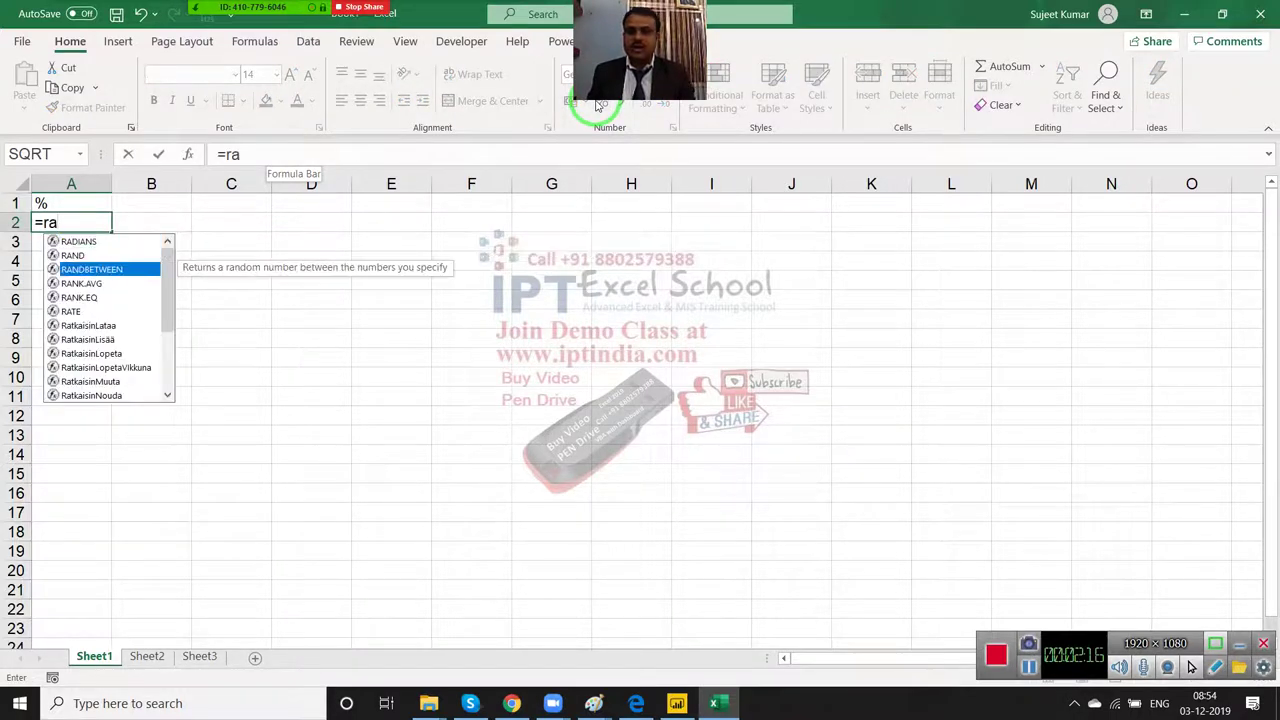
key(Tab)
text(10,9)
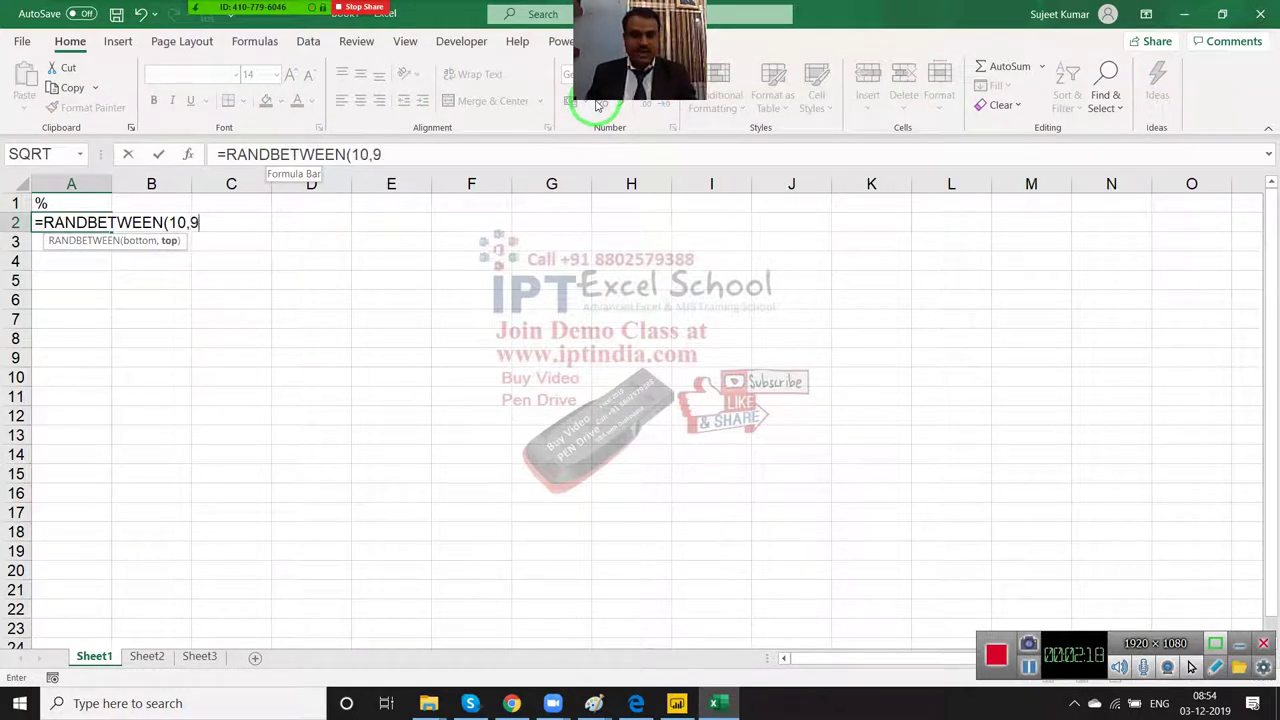
text(0)
key(ctrl+Return)
Step: Extend the selection from A2 to the range A2:H14
key(shift+Right)
key(shift+Right)
key(shift+Right)
key(shift+Right)
key(shift+Right)
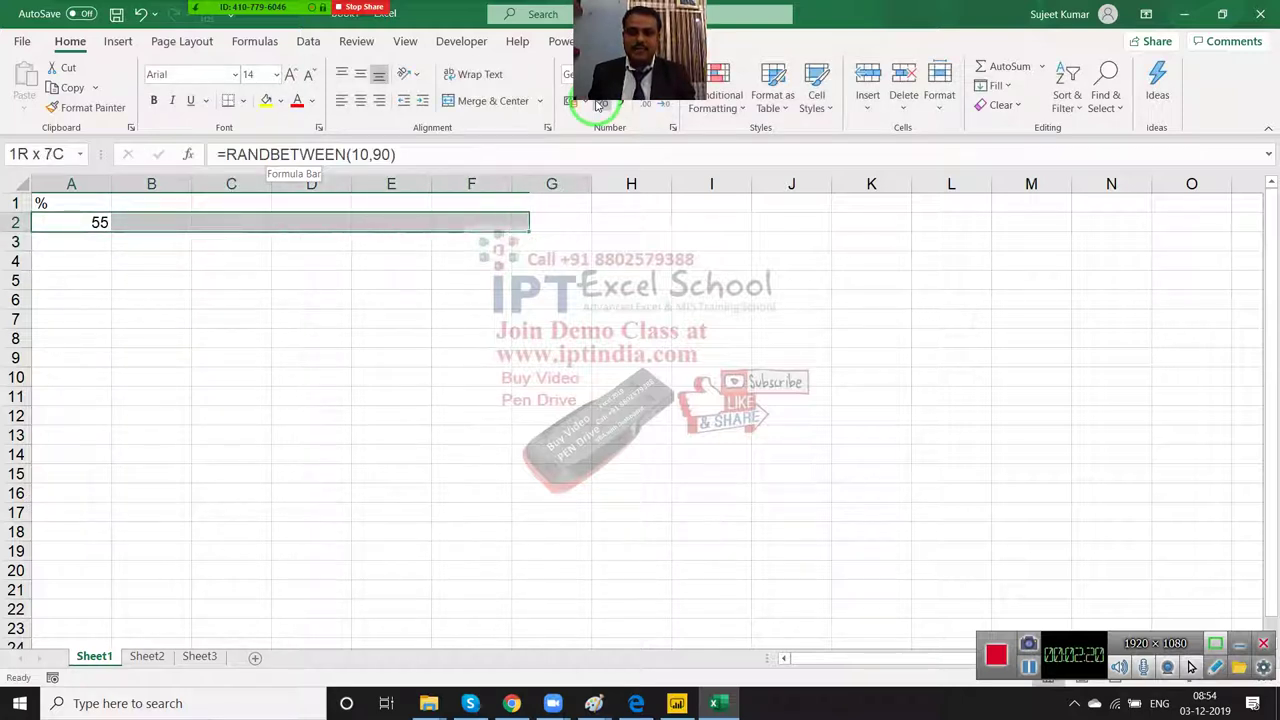
key(shift+Right)
key(shift+Down)
key(shift+Down)
key(shift+Down)
key(shift+Down)
key(shift+Right)
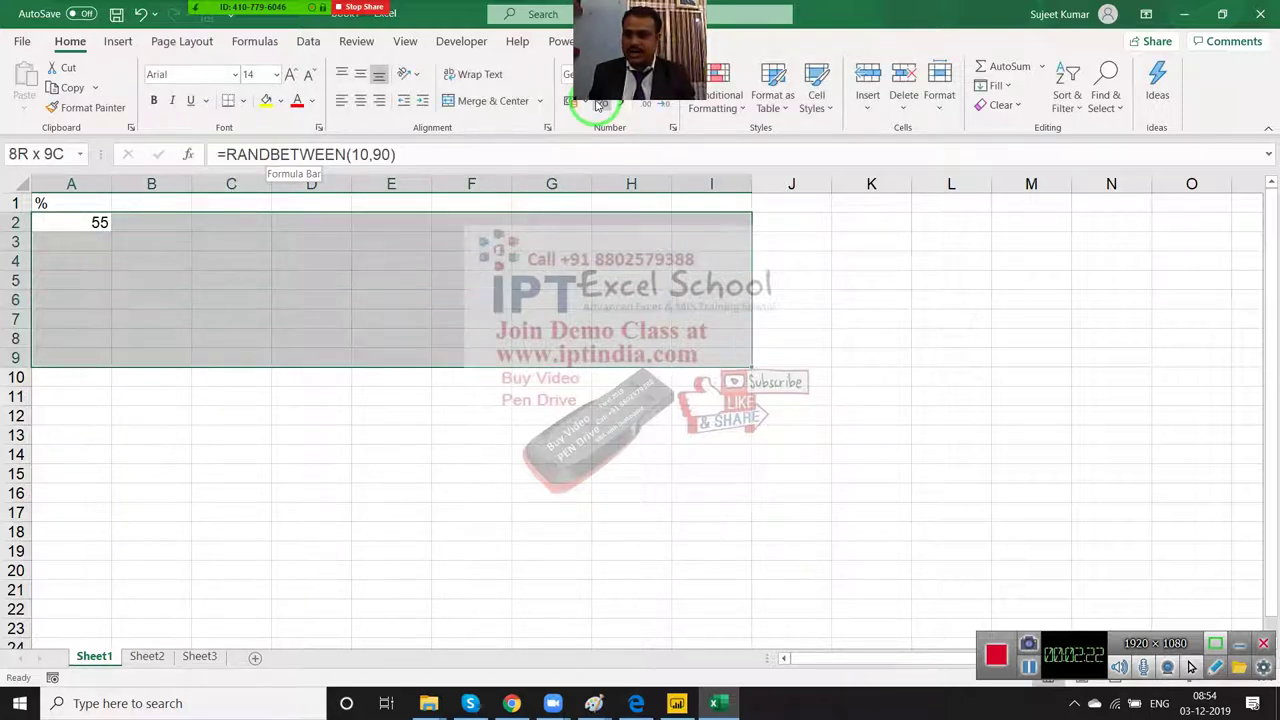
key(shift+Down)
key(shift+Down)
key(shift+Down)
key(shift+Left)
key(shift+Left)
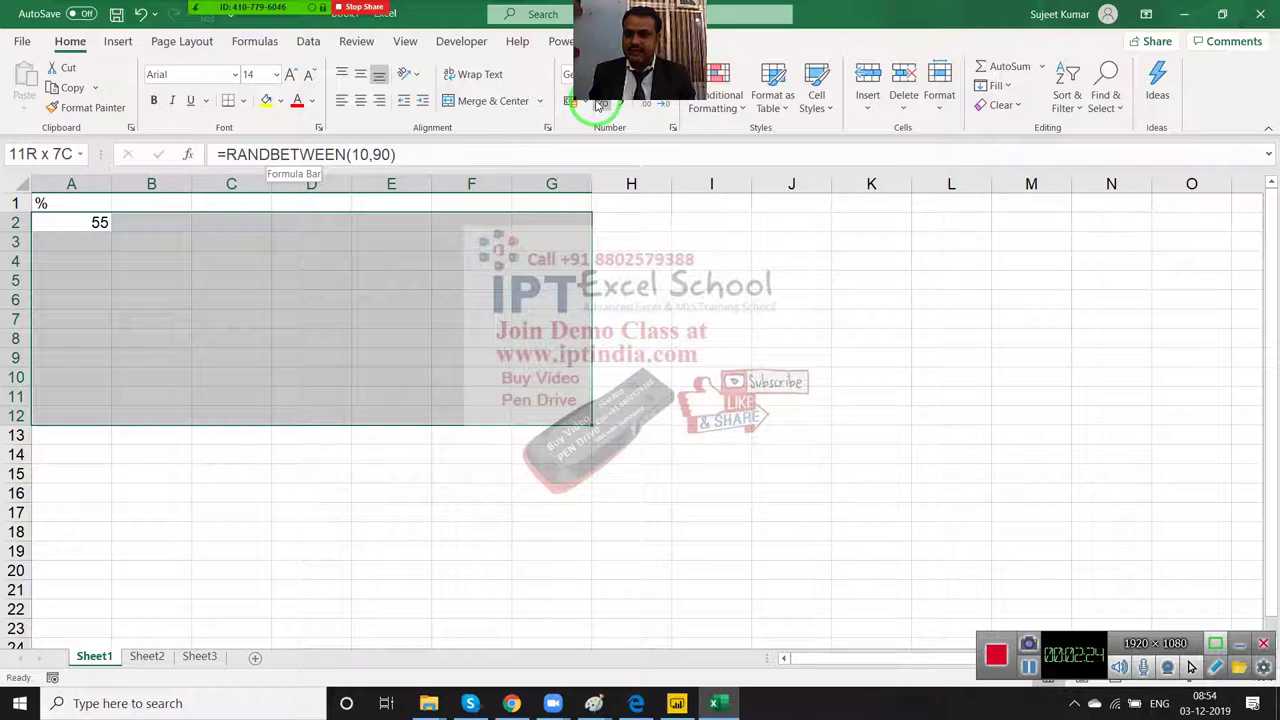
key(shift+Right)
key(shift+Down)
key(shift+Down)
Step: Fill the RANDBETWEEN formula across A2:H14 and paste the range back as fixed values
key(ctrl+r)
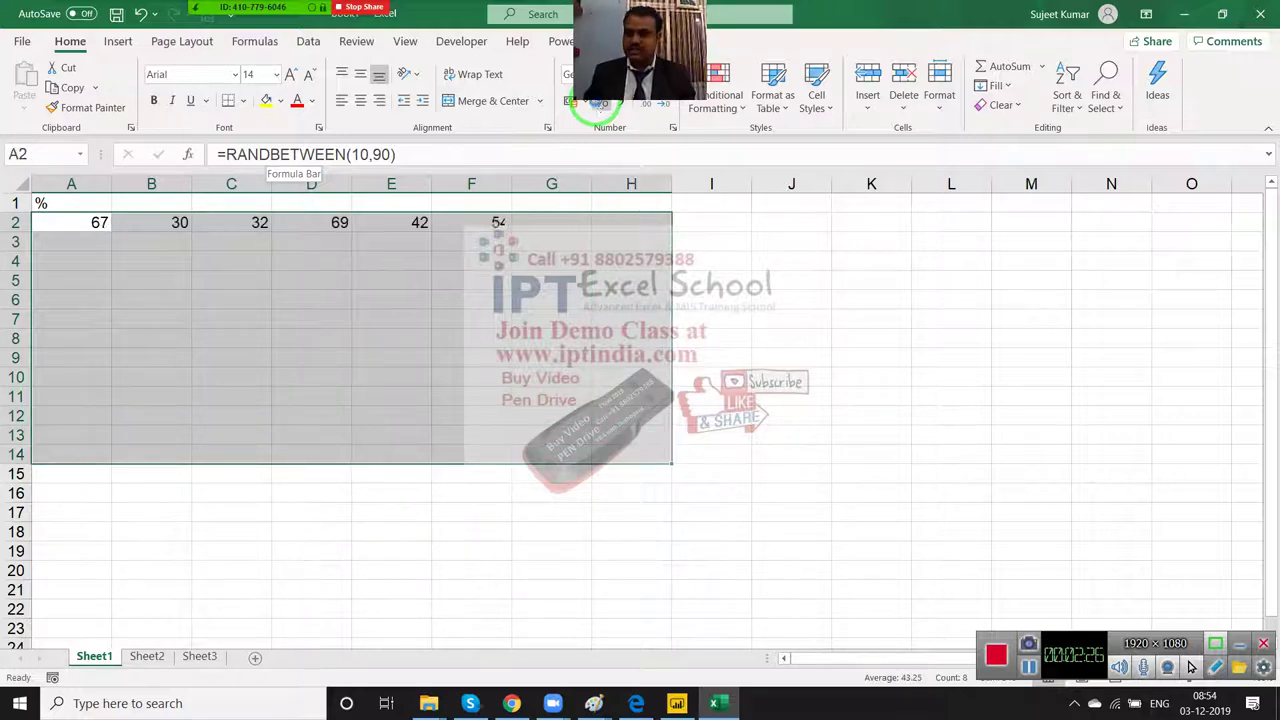
key(ctrl+d)
key(ctrl+c)
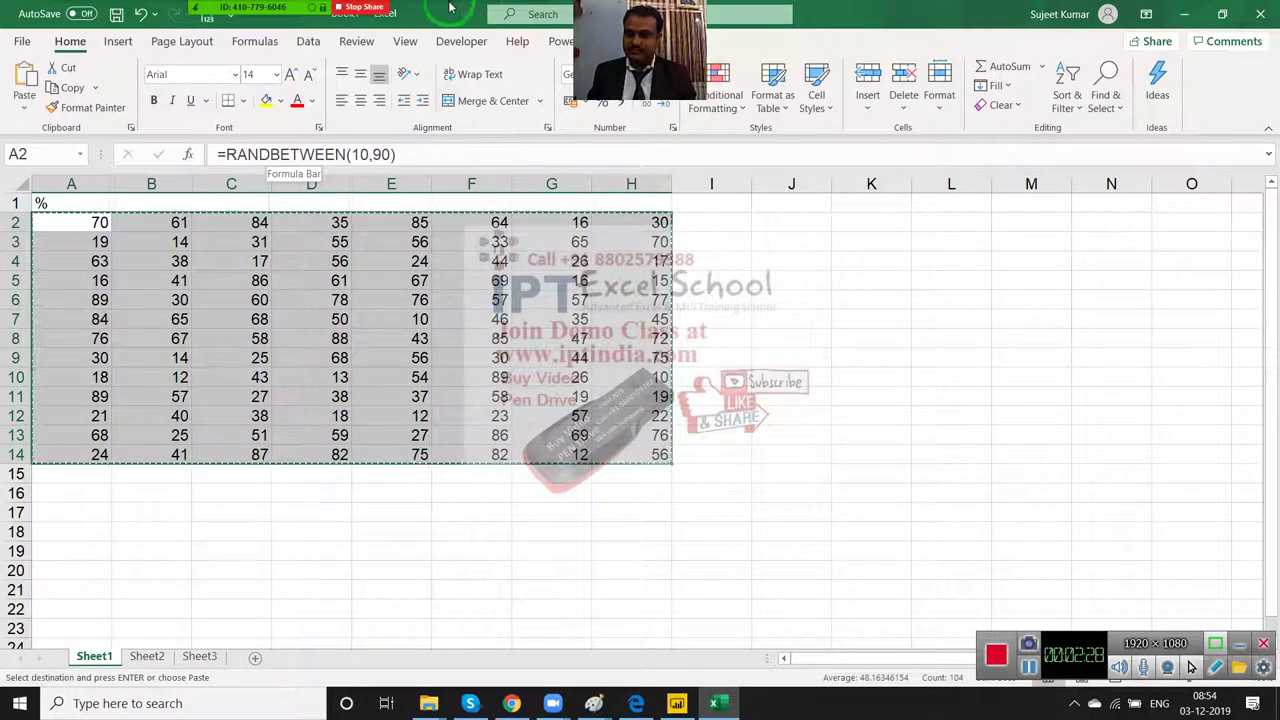
click(24, 108)
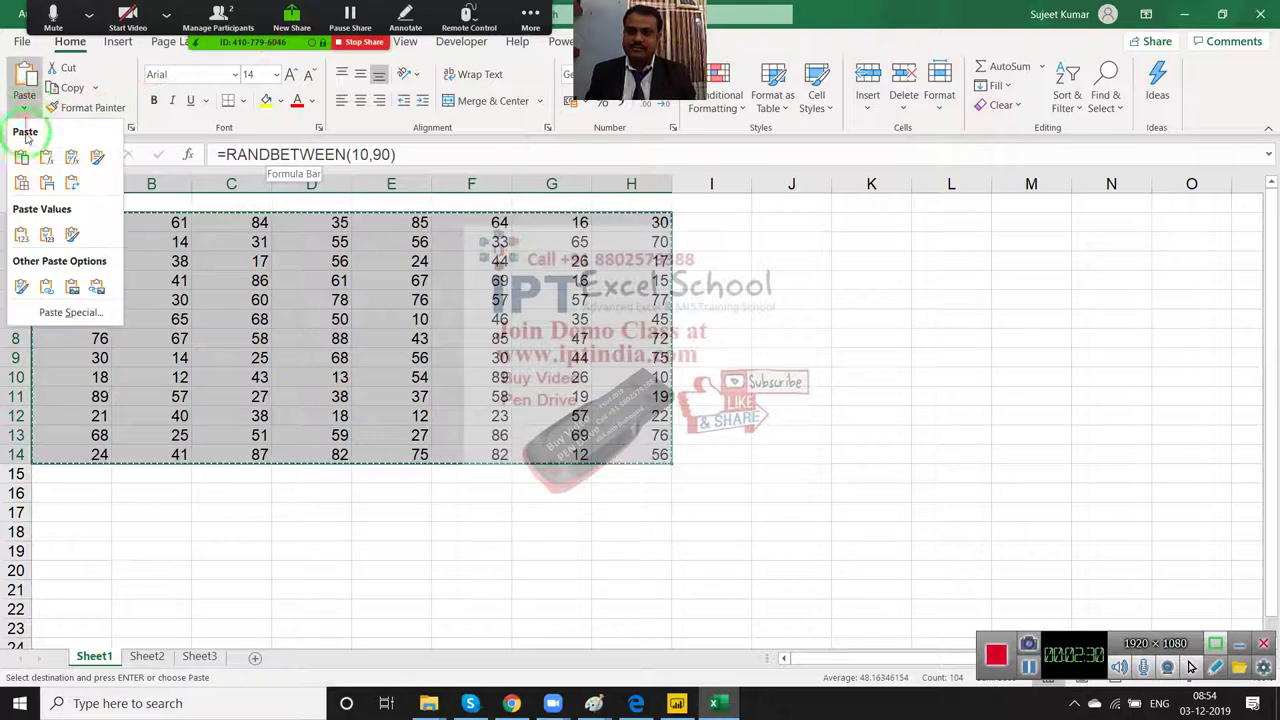
click(21, 234)
click(380, 262)
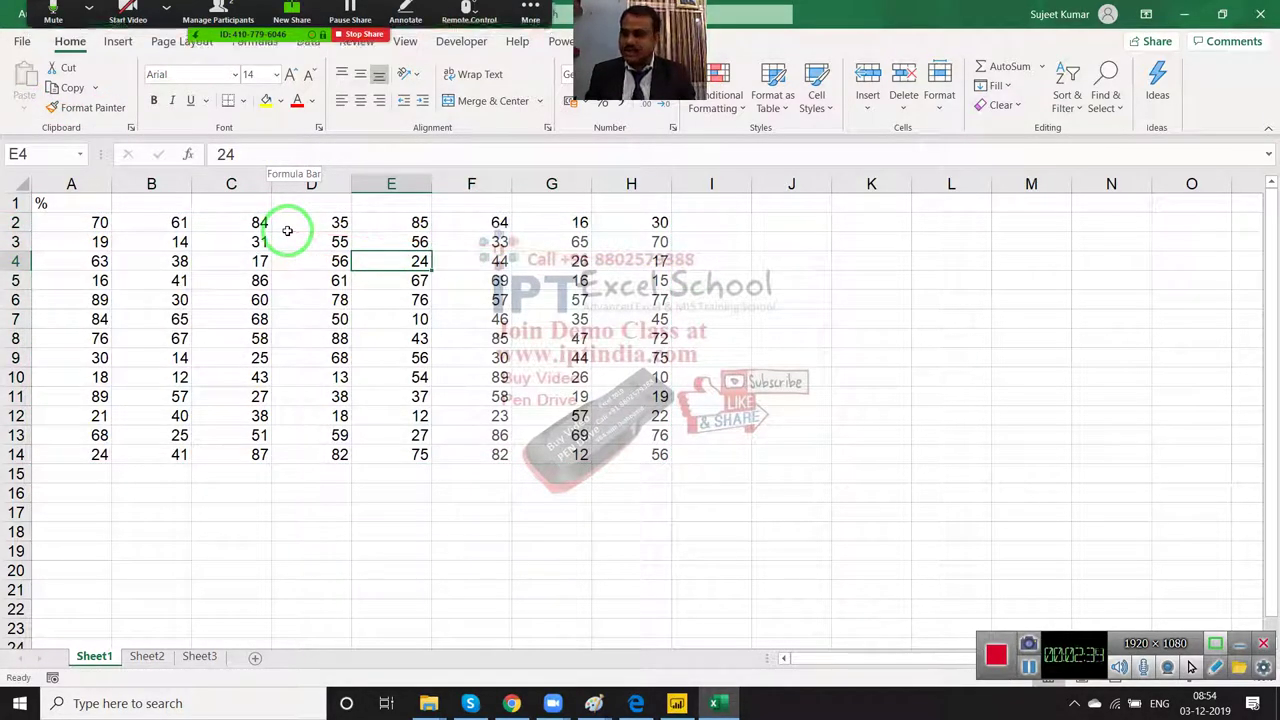
click(101, 223)
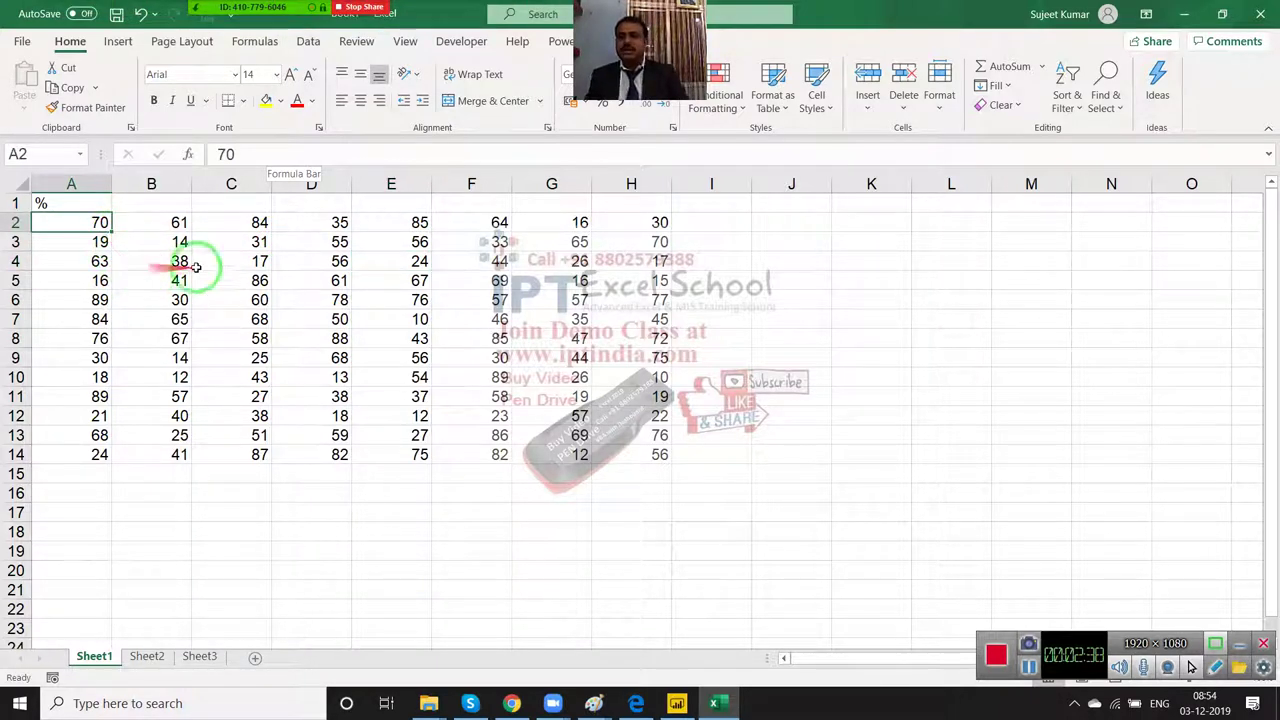
click(263, 158)
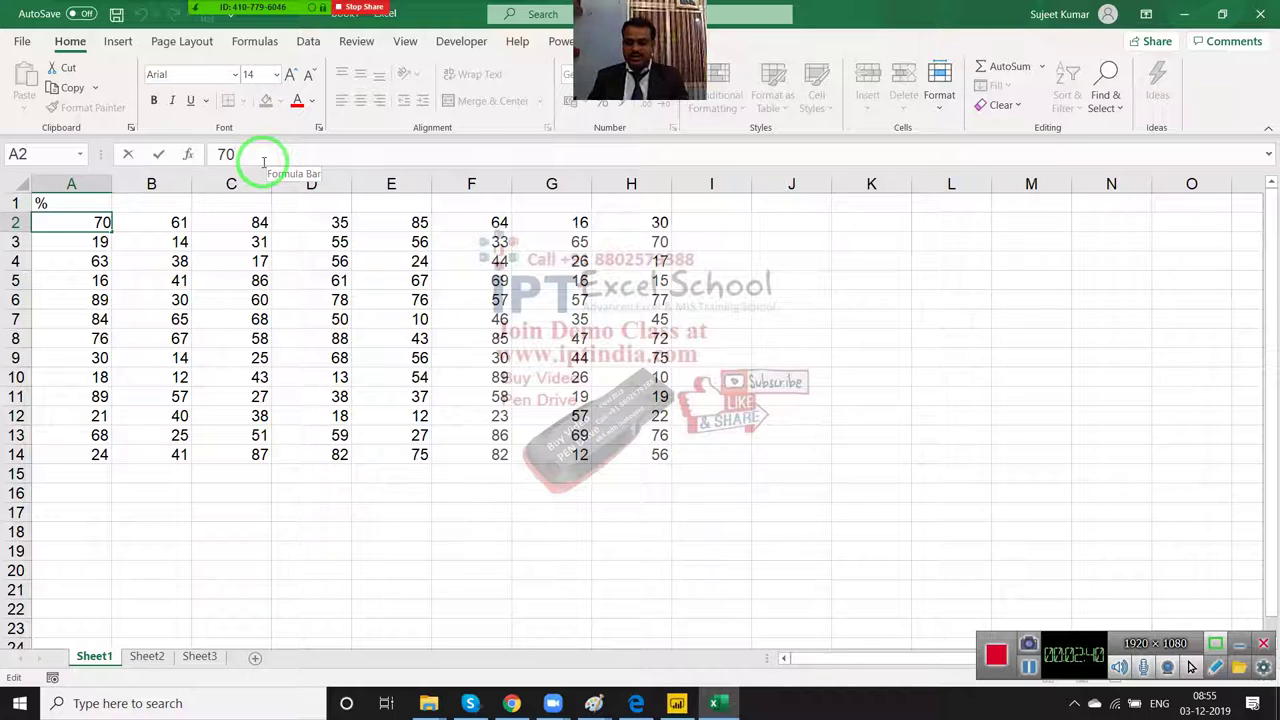
text(%)
key(Return)
key(Up)
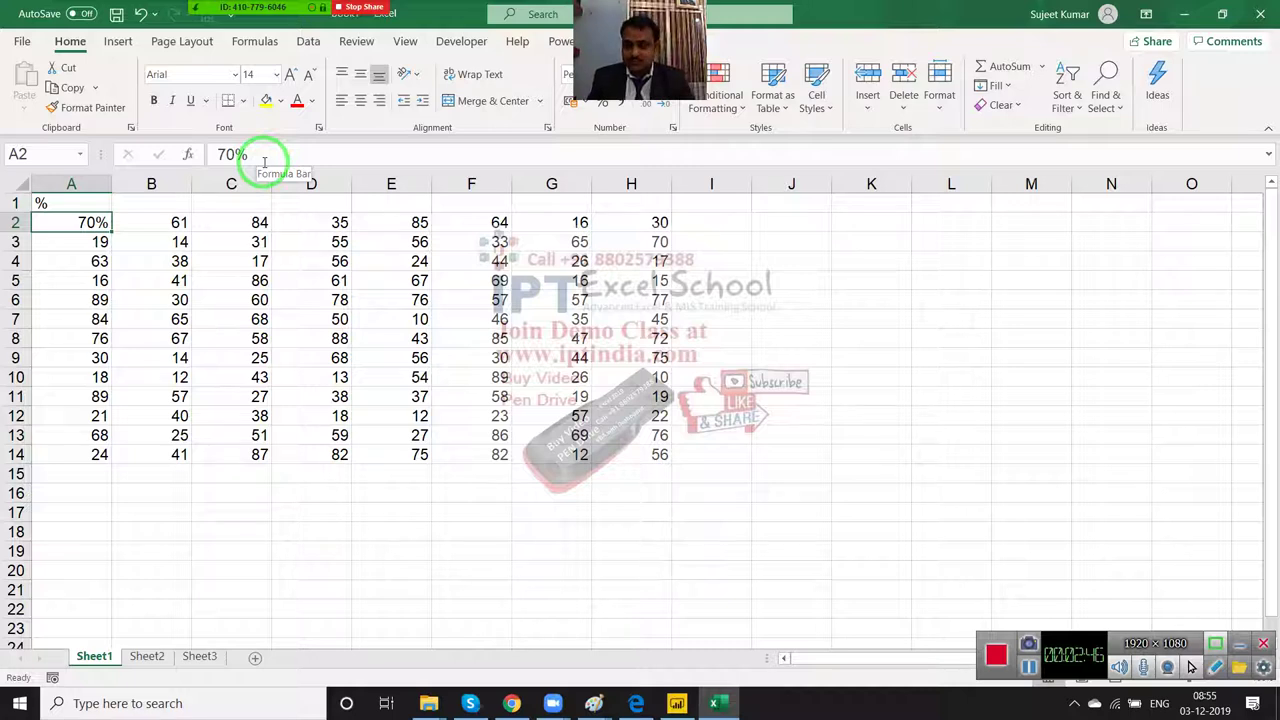
key(ctrl+z)
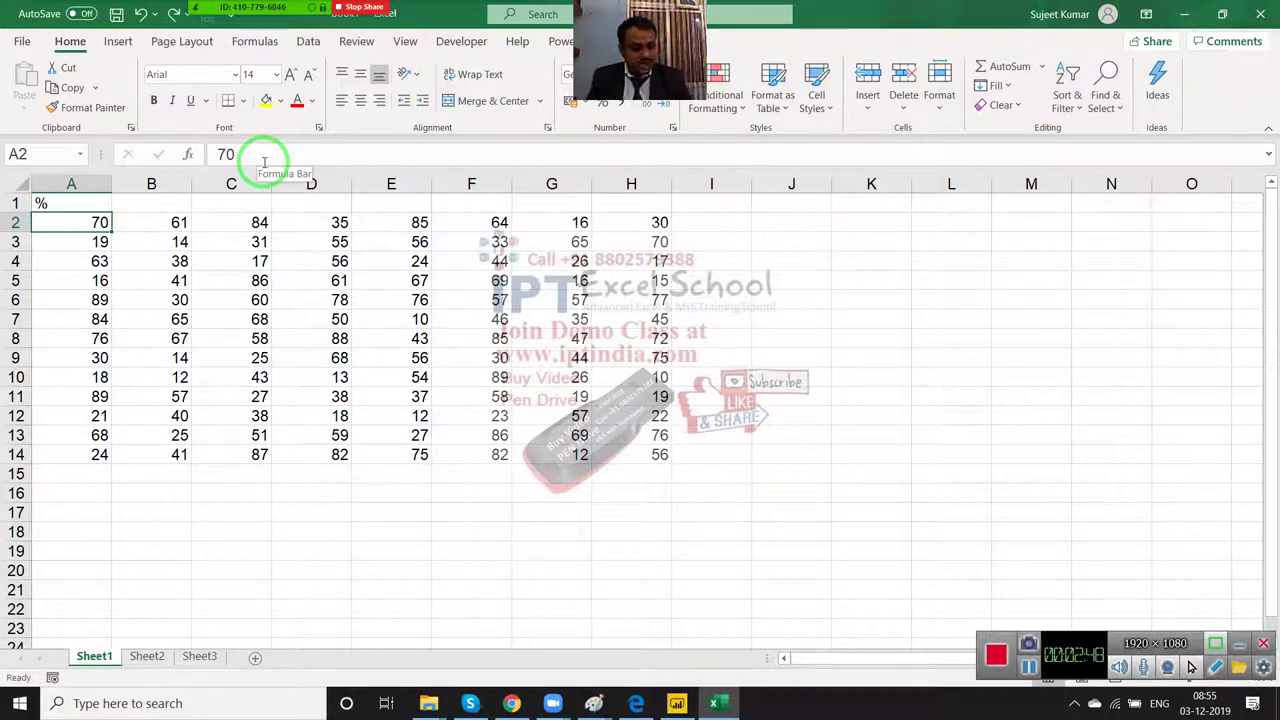
text(0.7)
key(Tab)
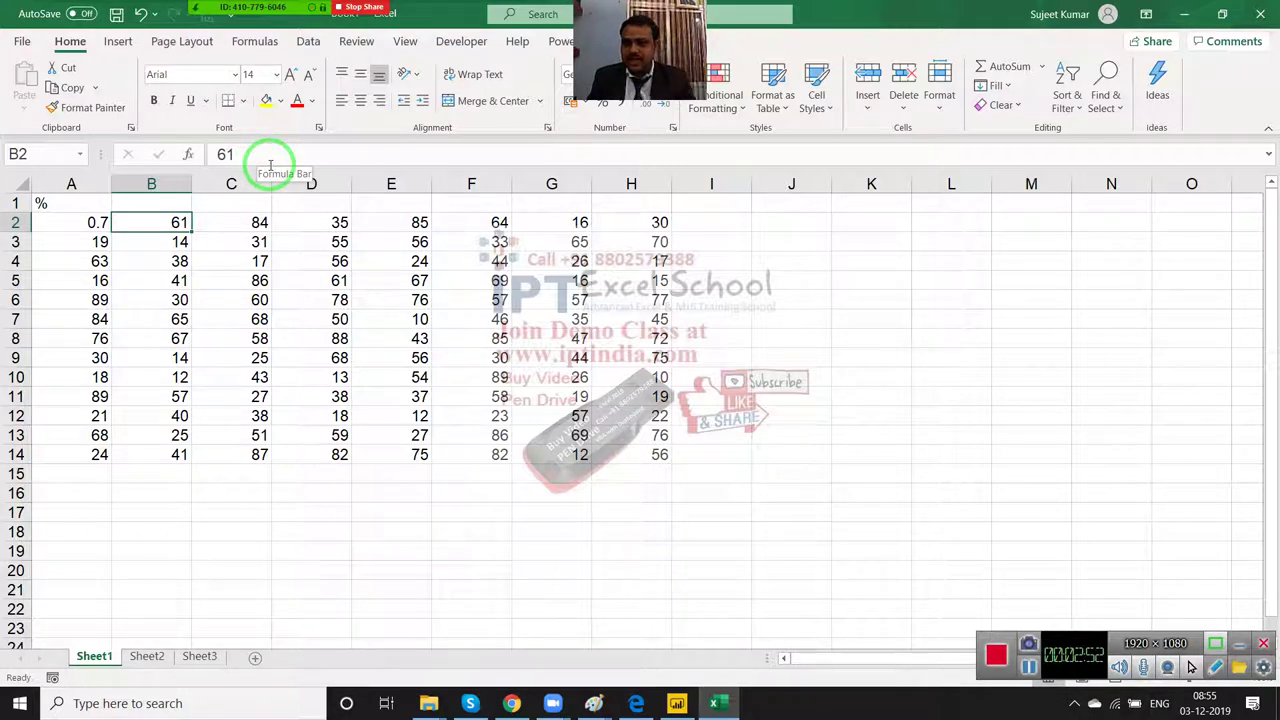
click(100, 220)
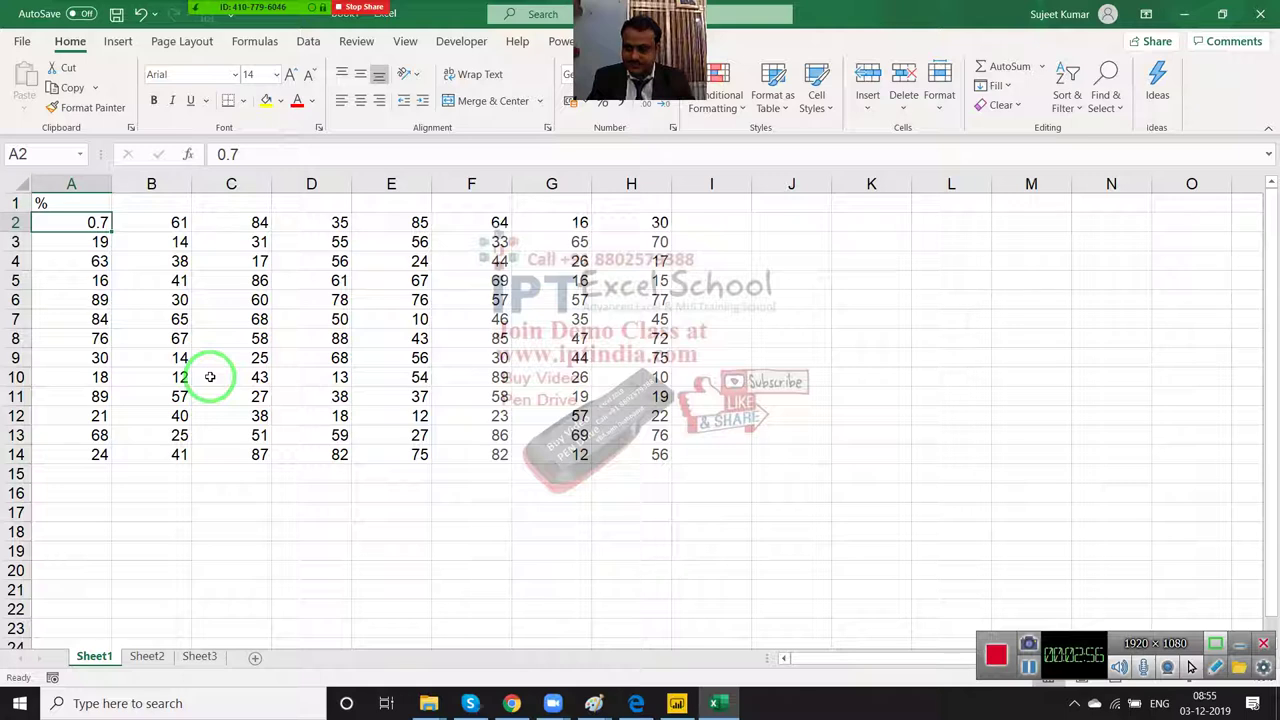
key(ctrl+z)
Step: Enter 100 in J6 and copy it
click(790, 296)
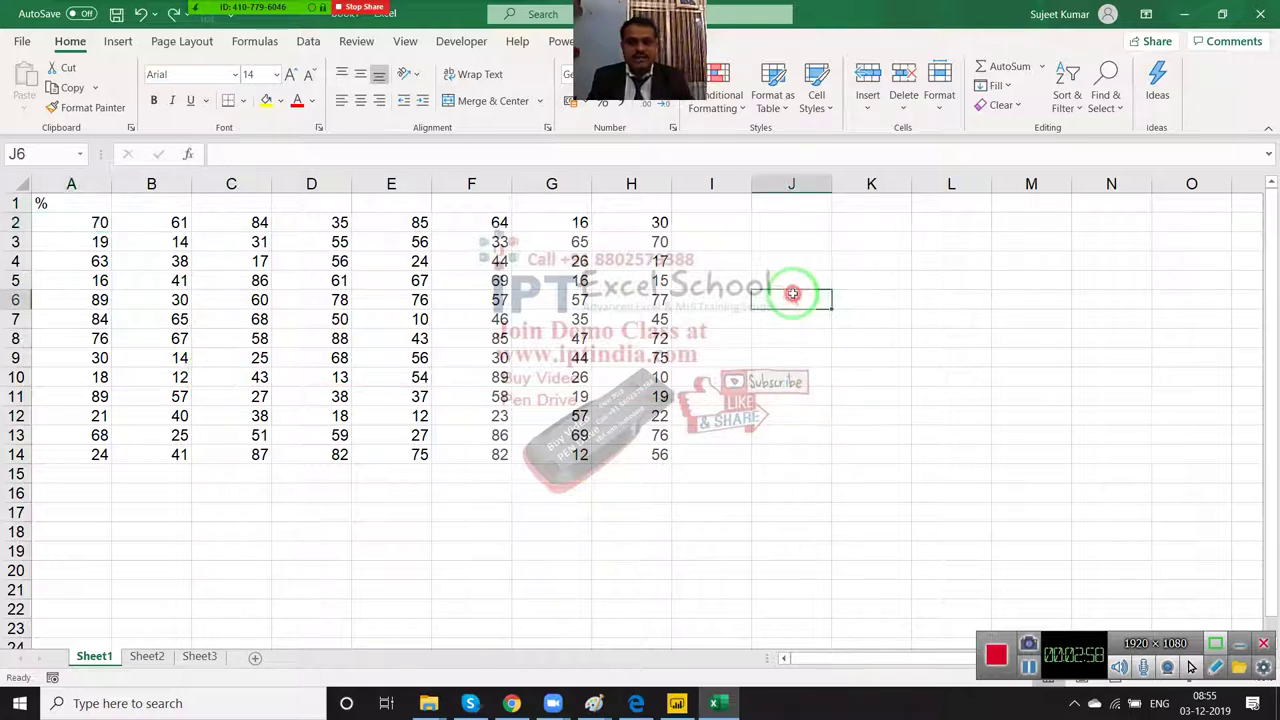
text(100)
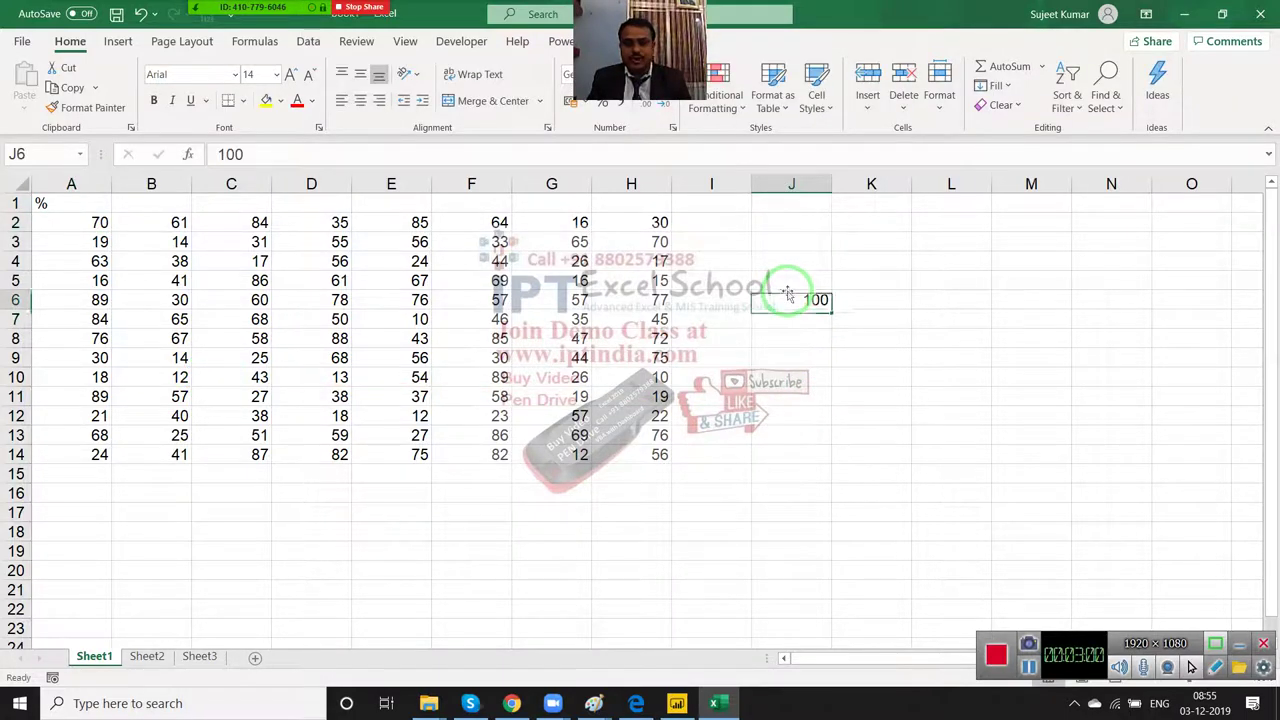
key(ctrl+c)
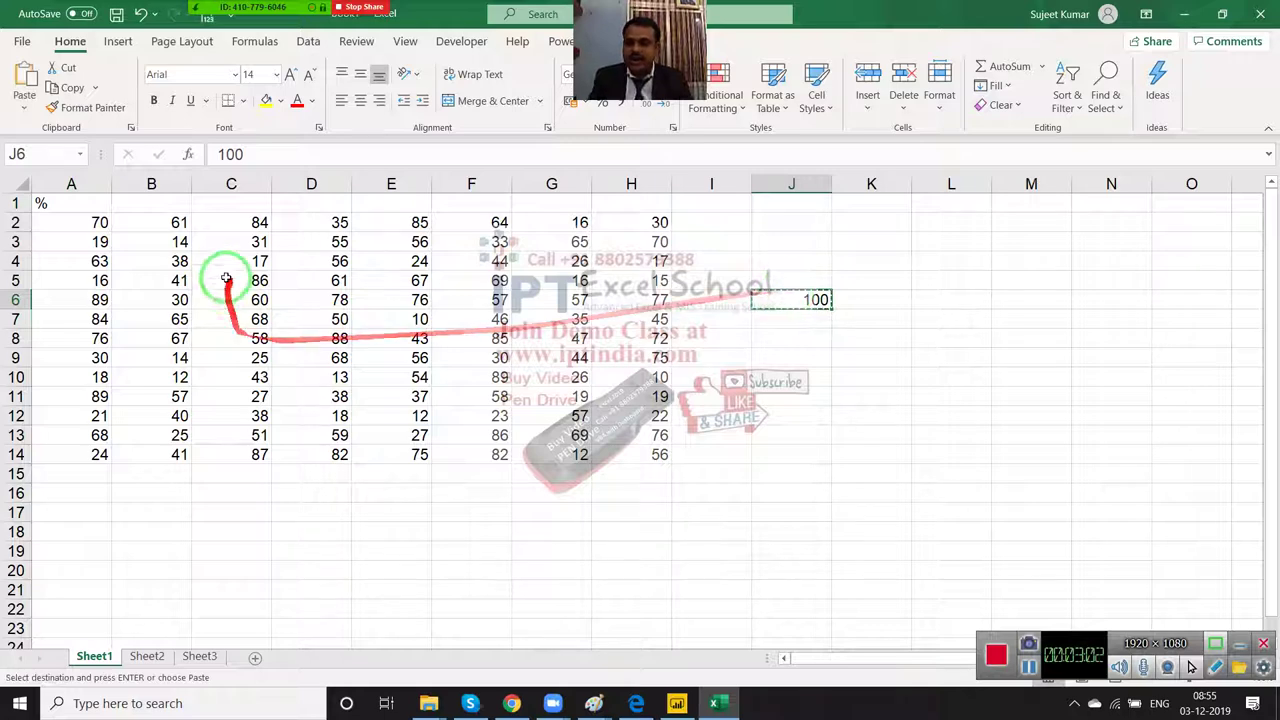
Step: Divide A2:H14 by 100 with Paste Special and apply Percent Style
drag(82, 220, 627, 453)
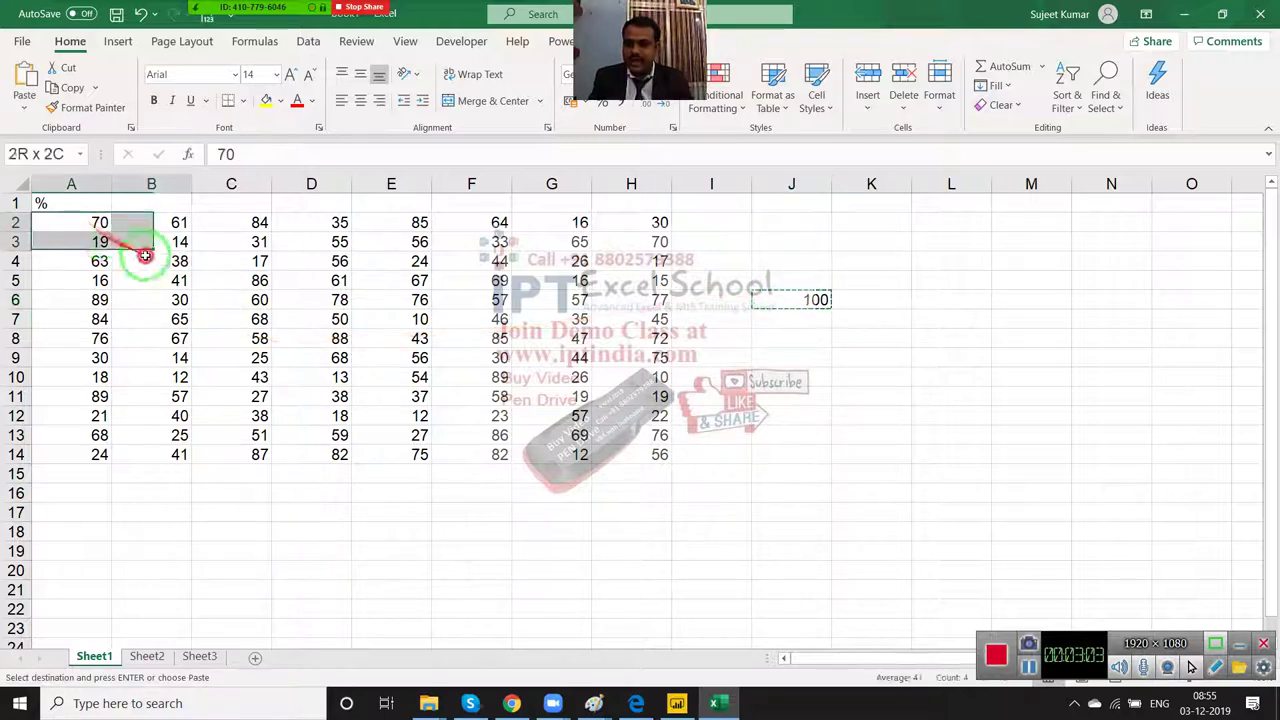
right_click(595, 430)
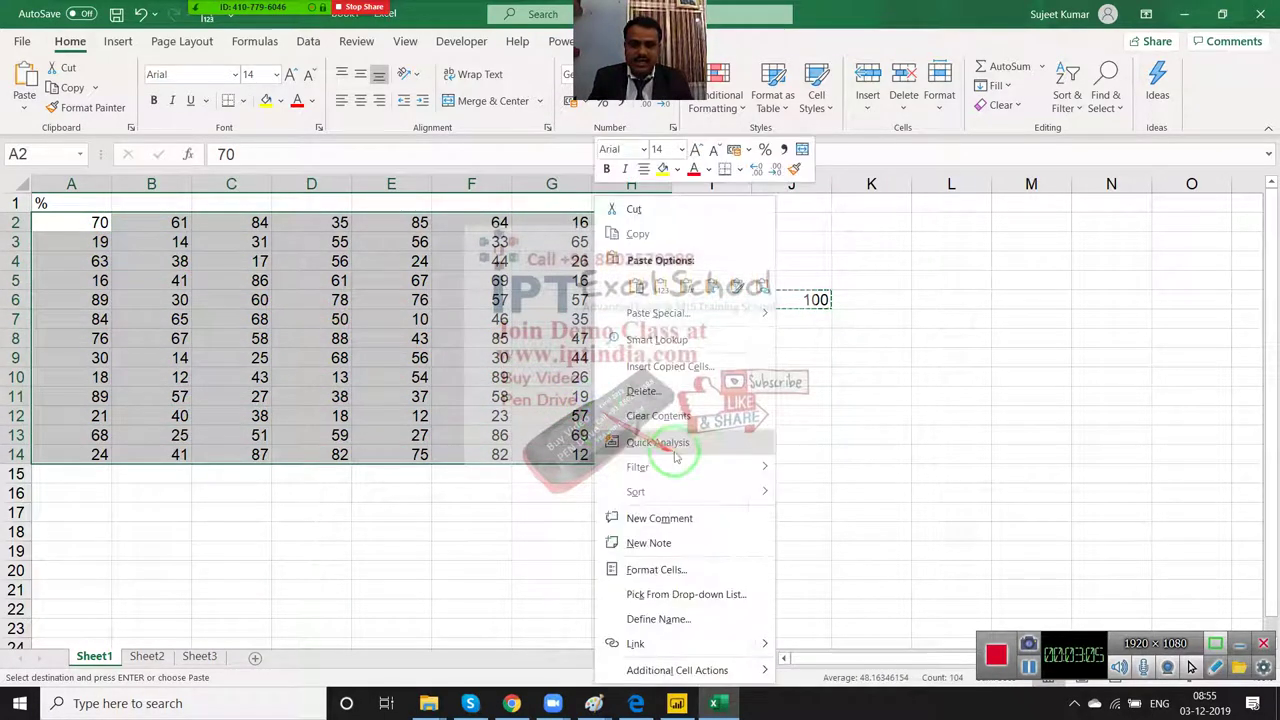
click(650, 316)
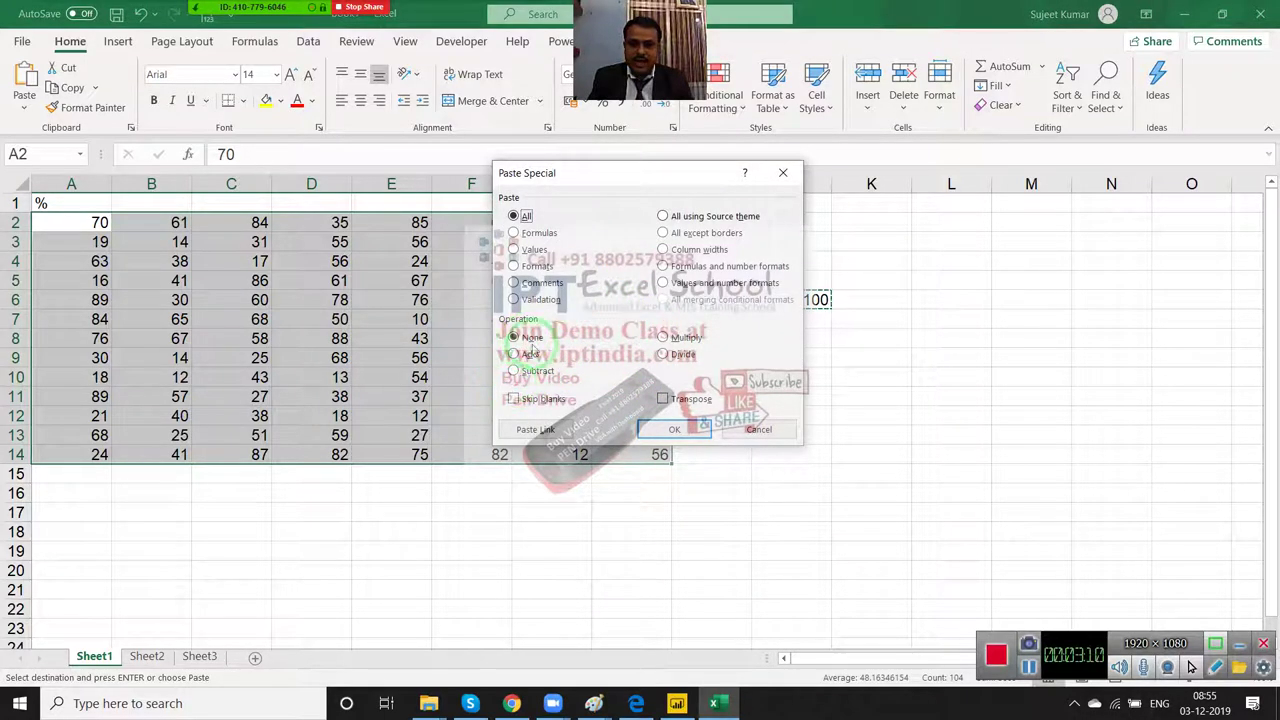
click(663, 354)
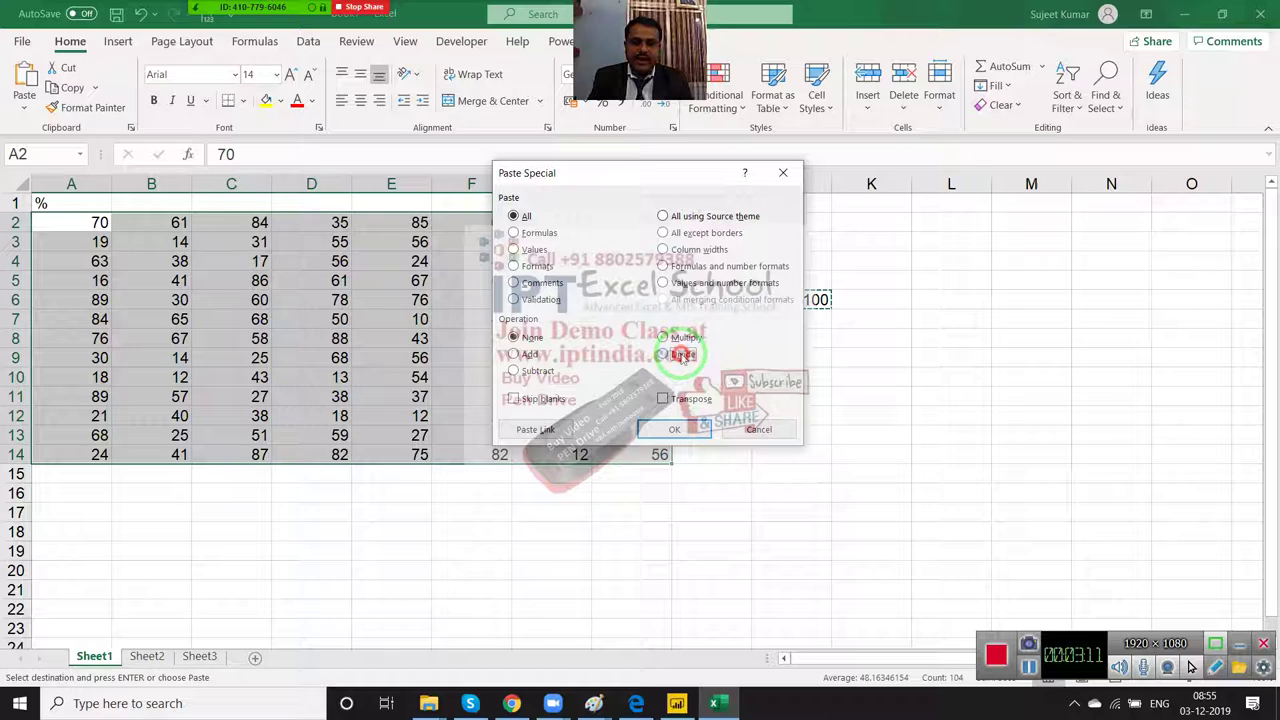
click(672, 430)
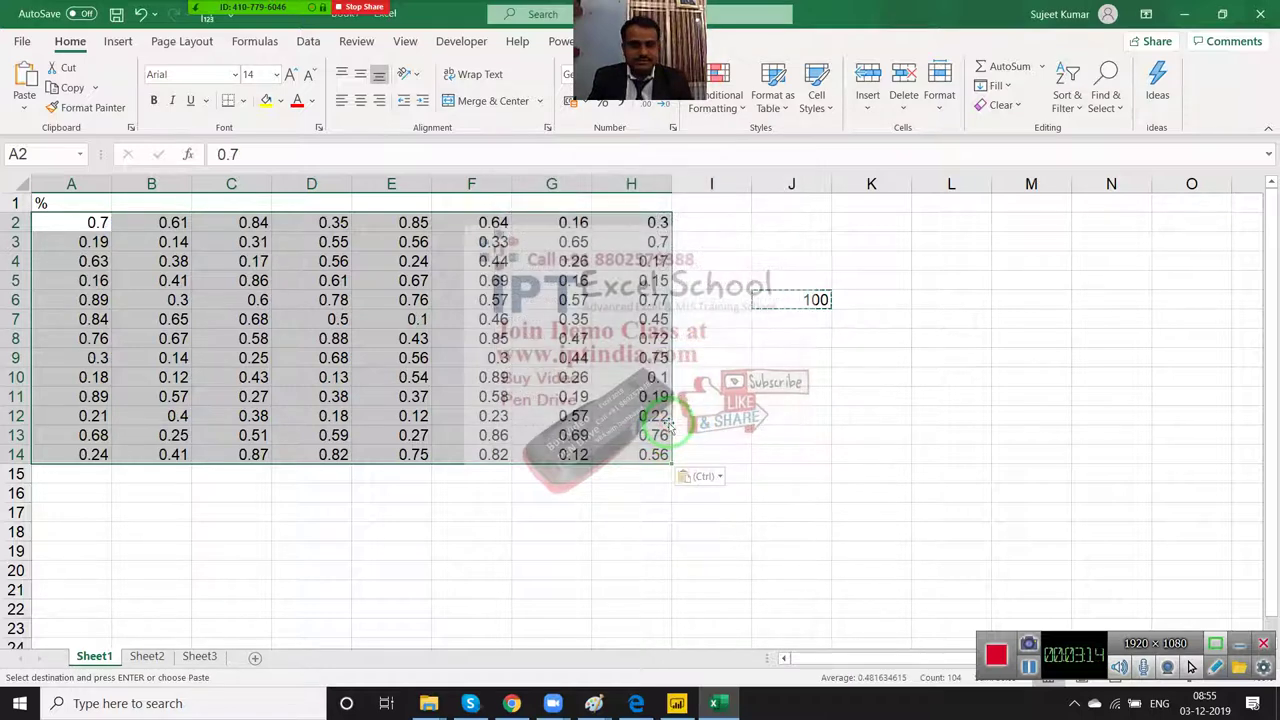
click(603, 106)
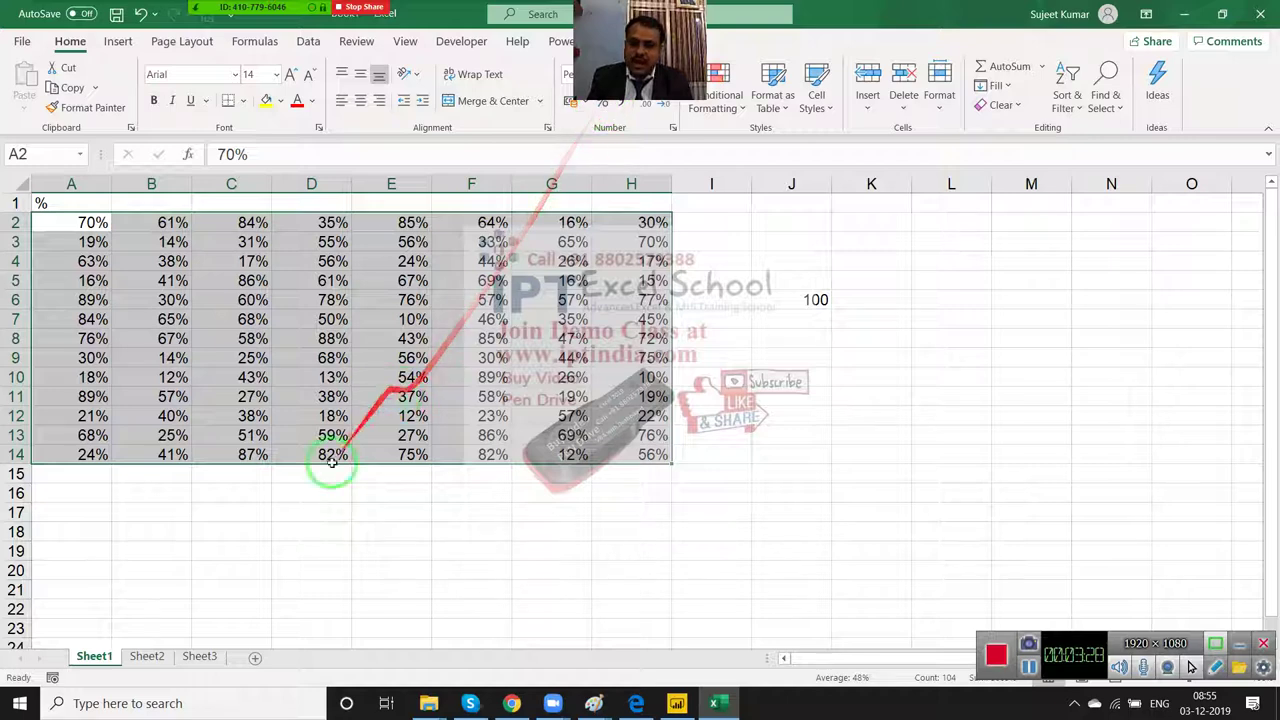
Step: On Sheet2, type a column of numbers into A1:A19, starting 85, 36, 85, 25
click(148, 657)
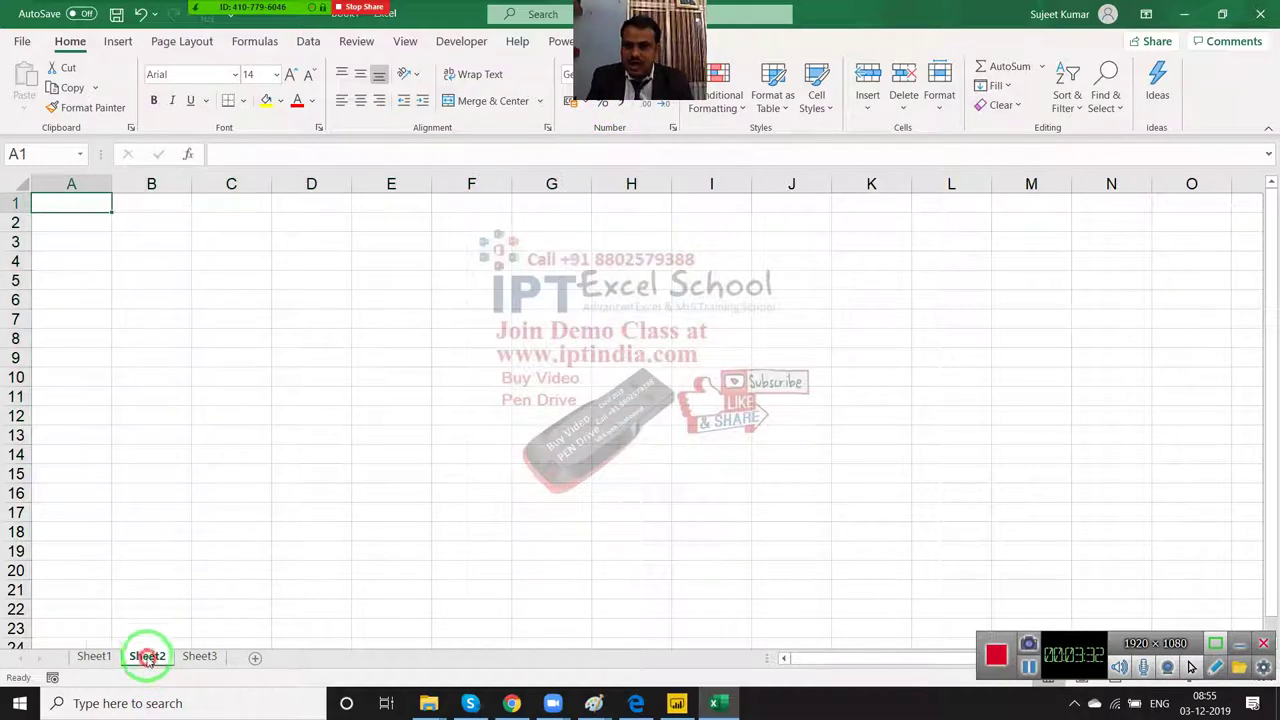
text(85)
key(Return)
text(36 )
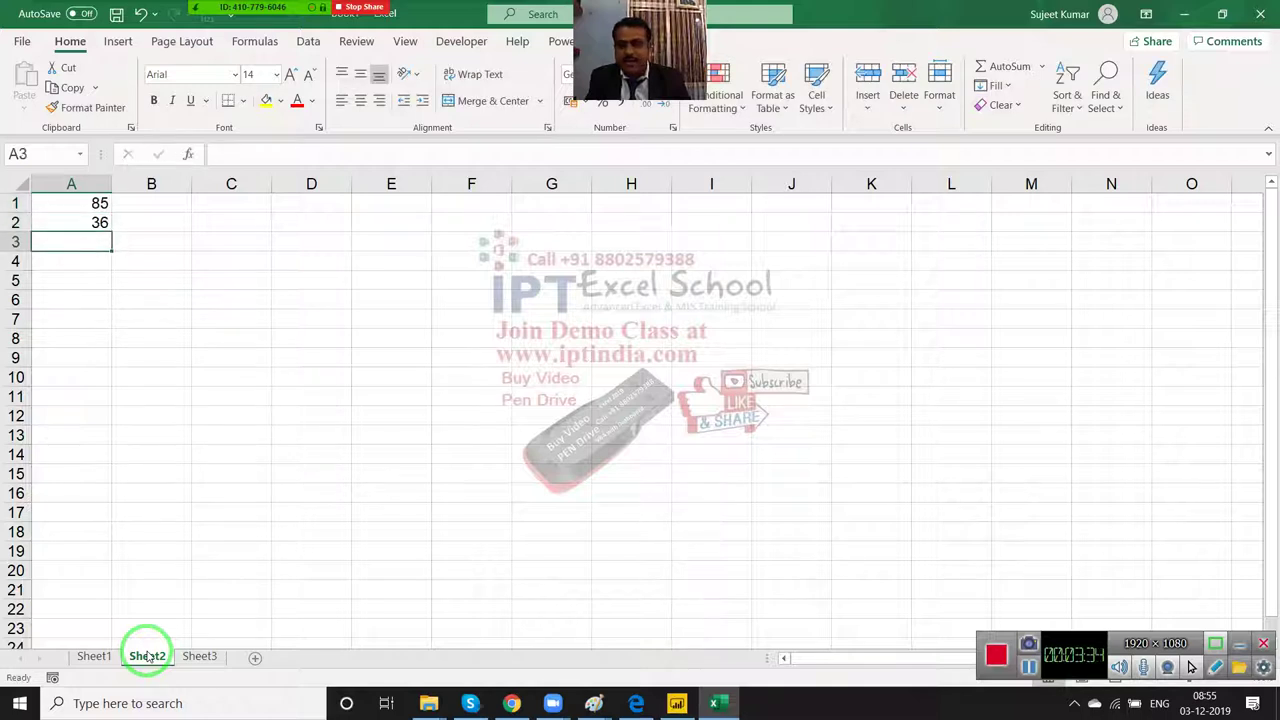
text(85)
key(Return)
text(25)
key(Return)
text(63 5)
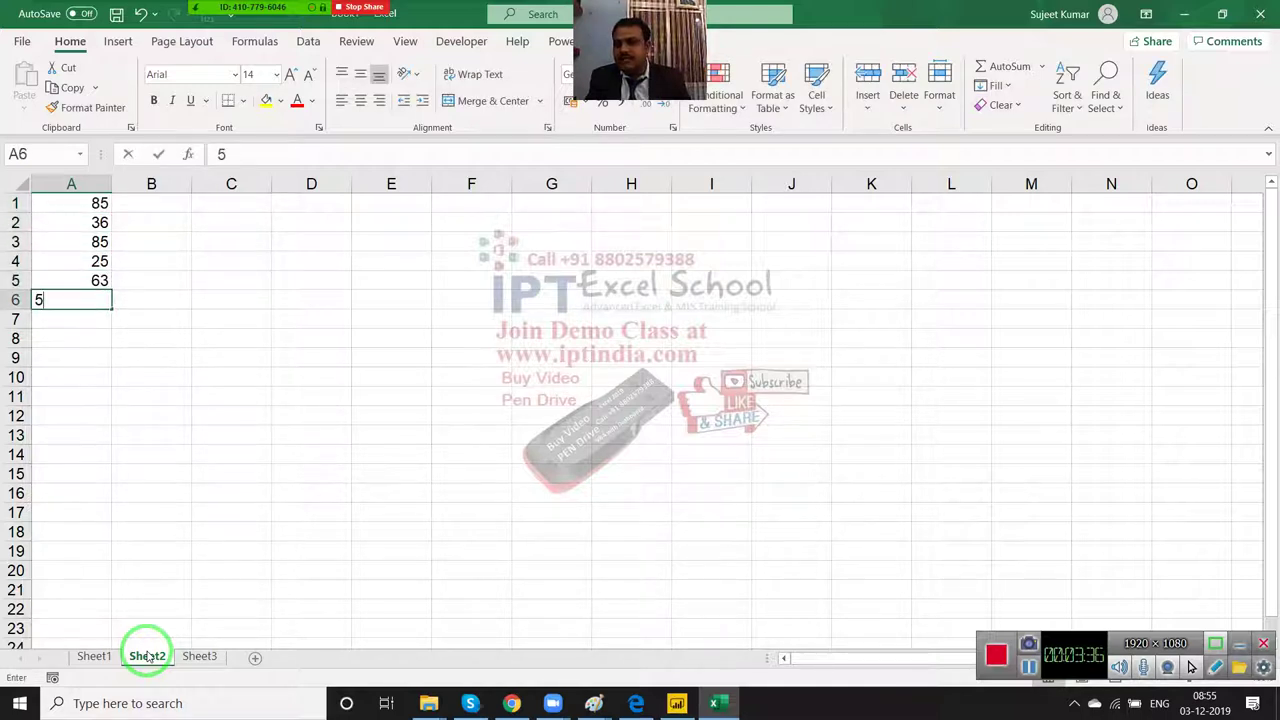
text(6 52 21)
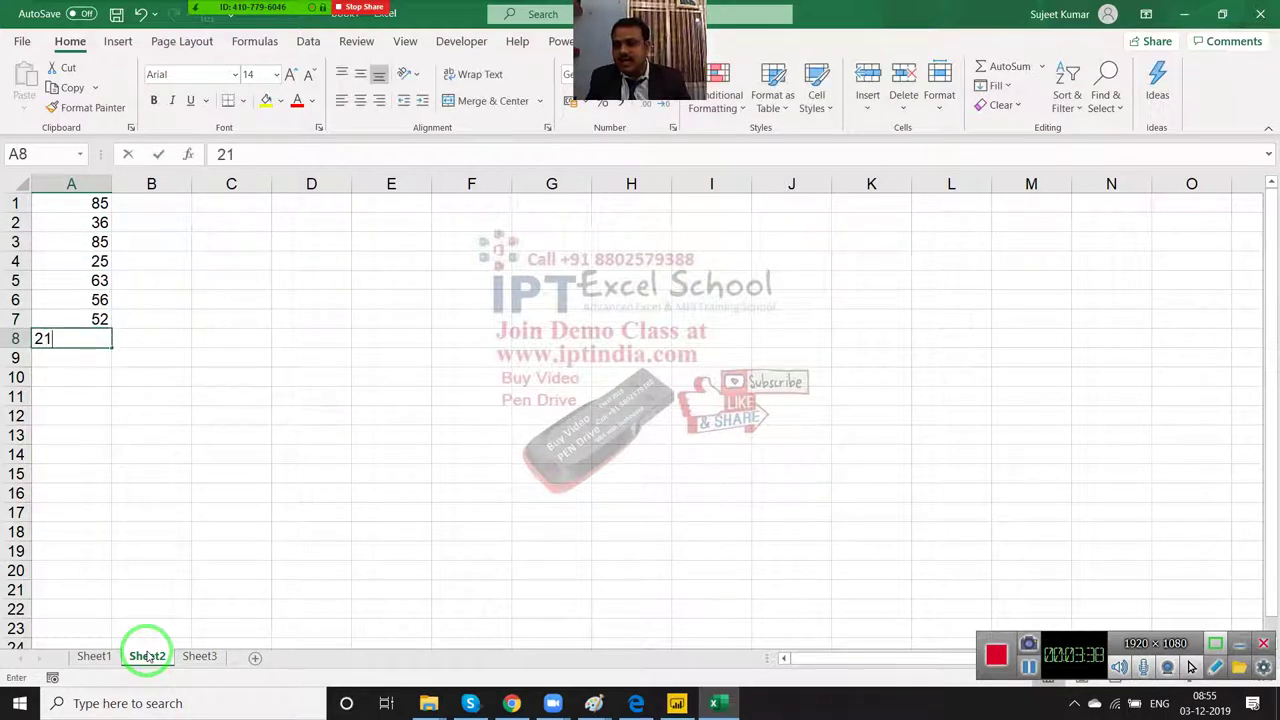
key(Return)
text(36)
key(Return)
text(52)
key(Return)
text(6)
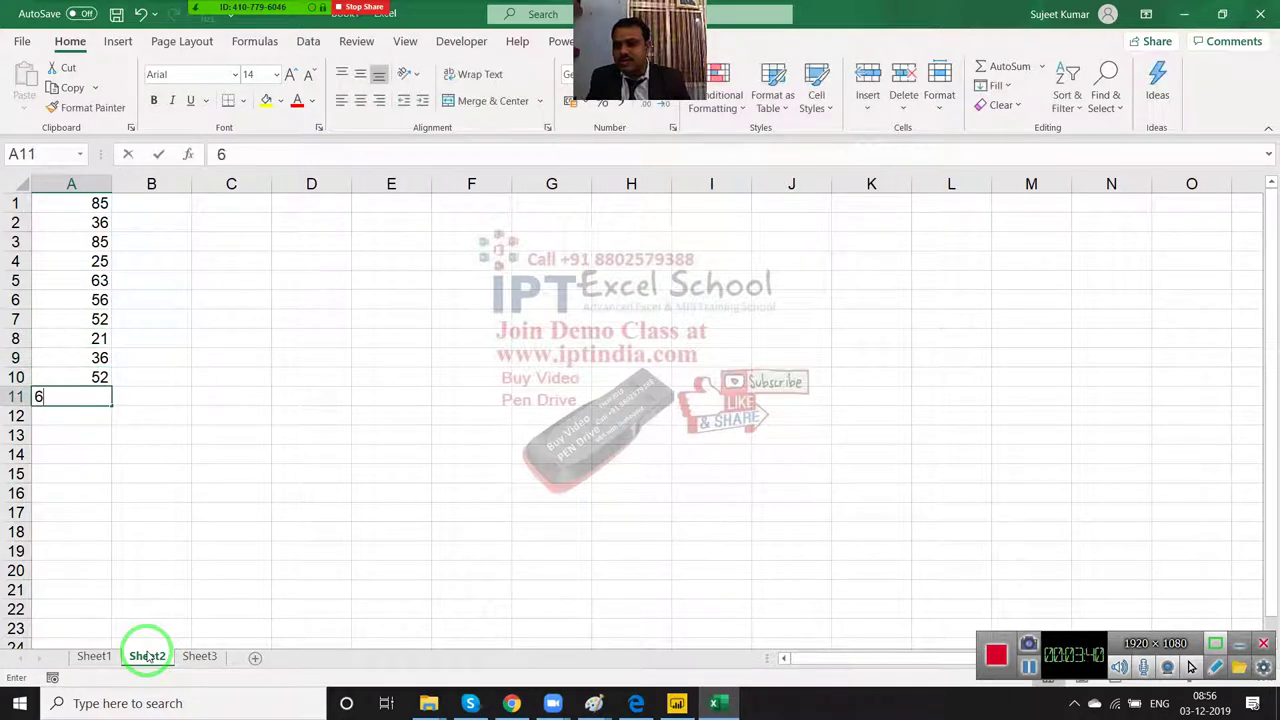
text(5)
key(Return)
text(84)
key(Return)
text(96)
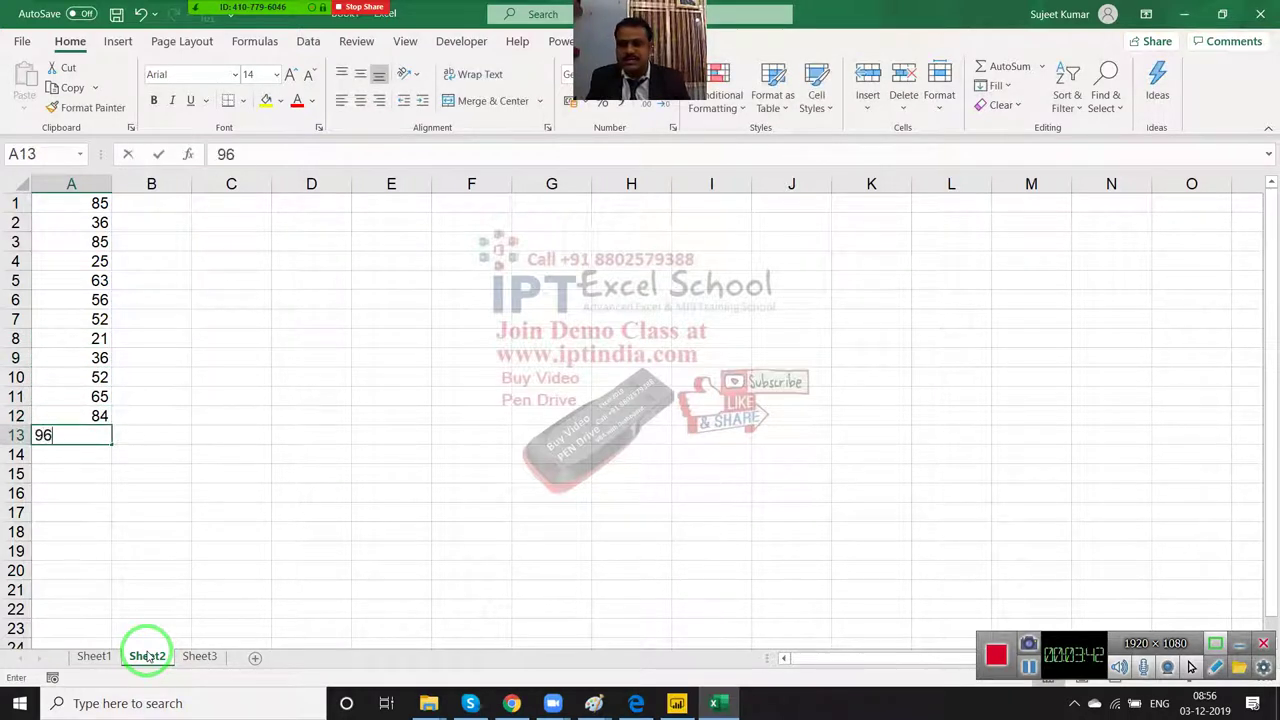
key(Return)
text(36)
key(Return)
text(25)
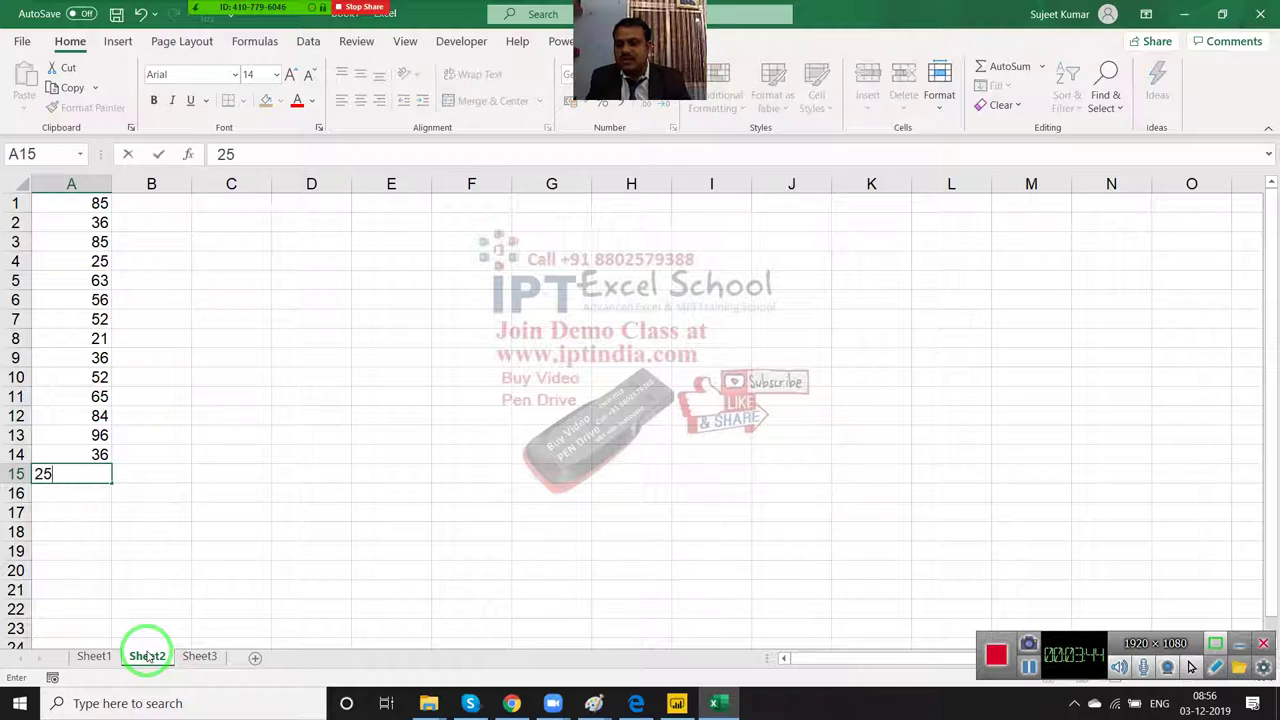
key(Return)
text(15)
key(Return)
text(65)
key(Return)
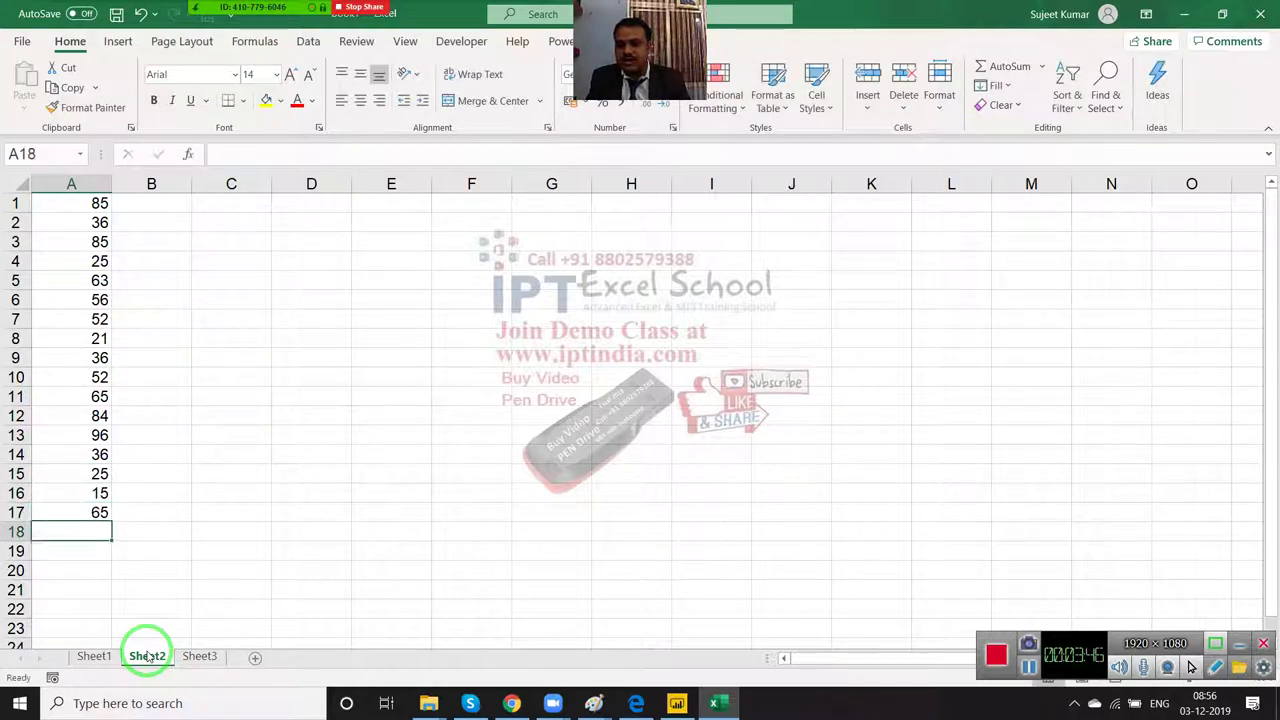
text(85)
key(Return)
text(25)
key(Return)
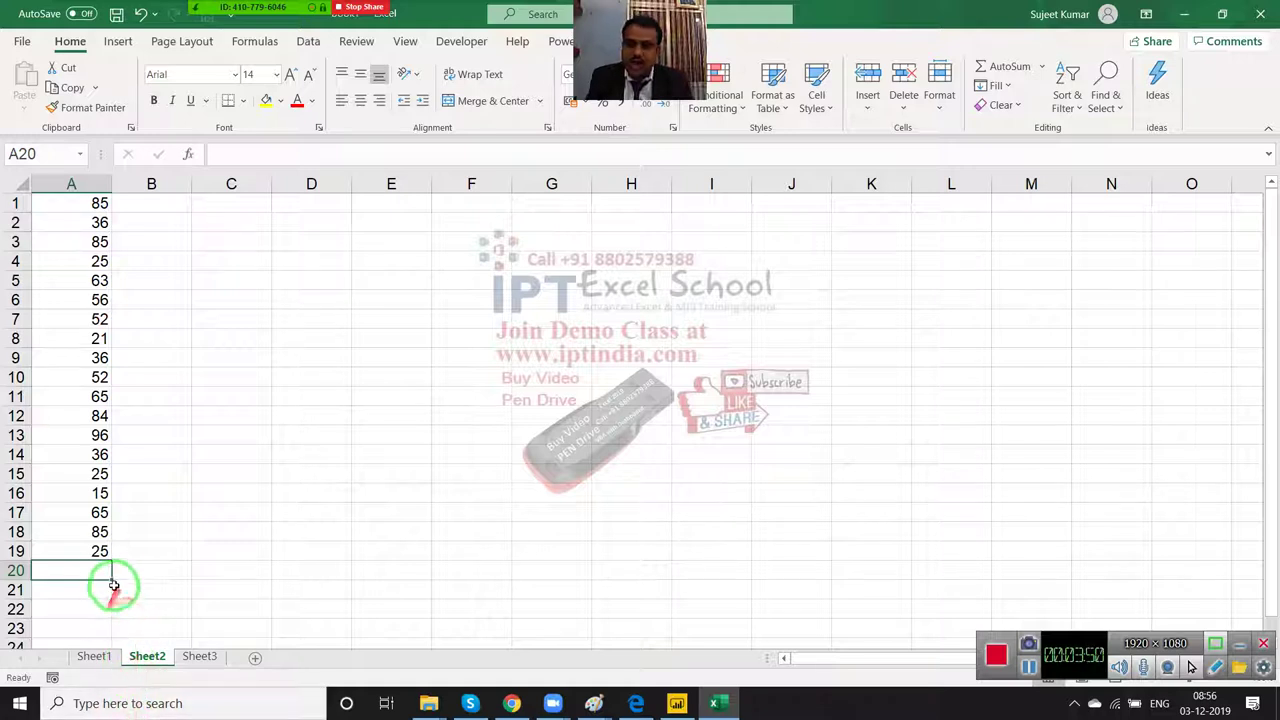
Step: Copy A1:A19 and paste the list again starting at A20
drag(103, 545, 90, 415)
drag(97, 203, 88, 552)
key(ctrl+c)
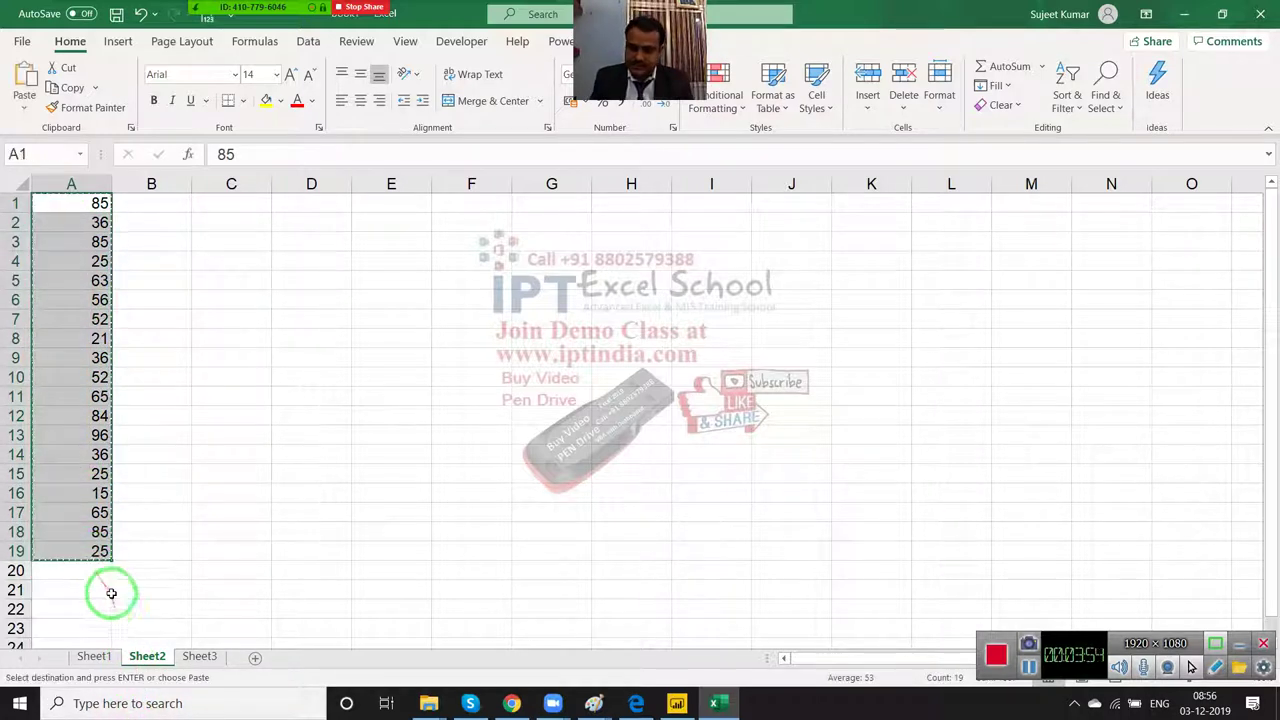
click(101, 578)
key(ctrl+v)
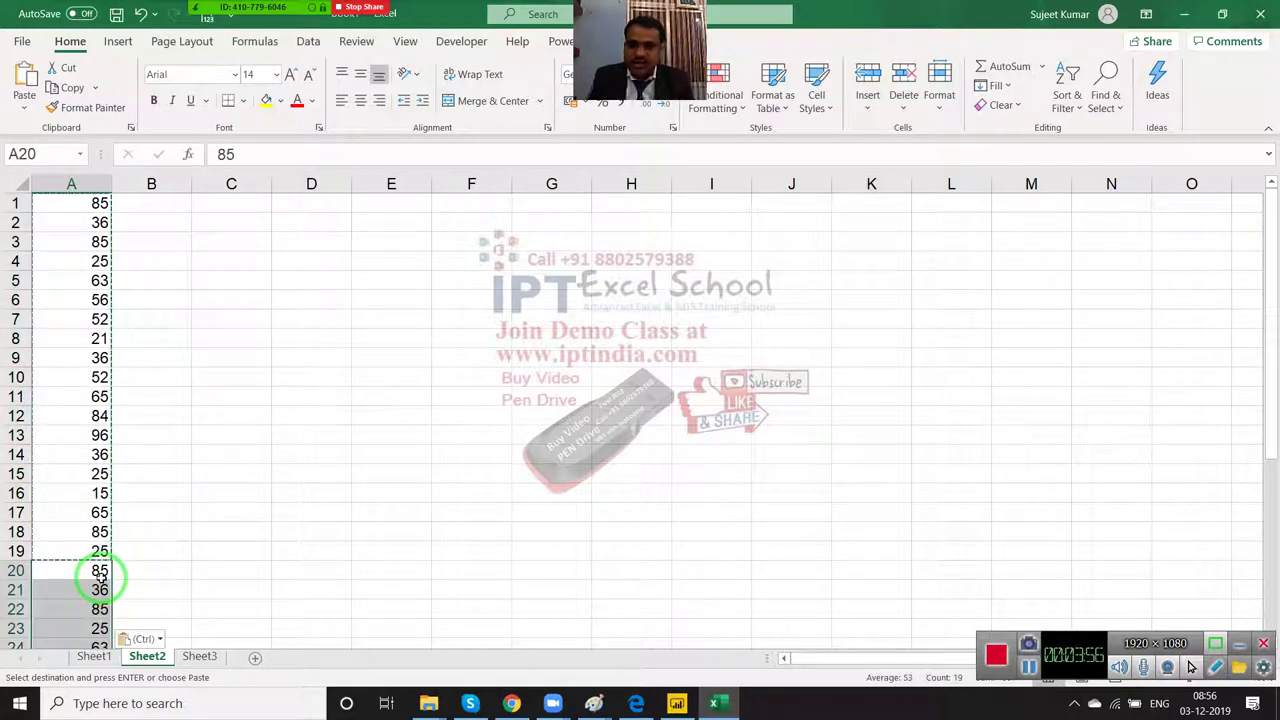
key(Escape)
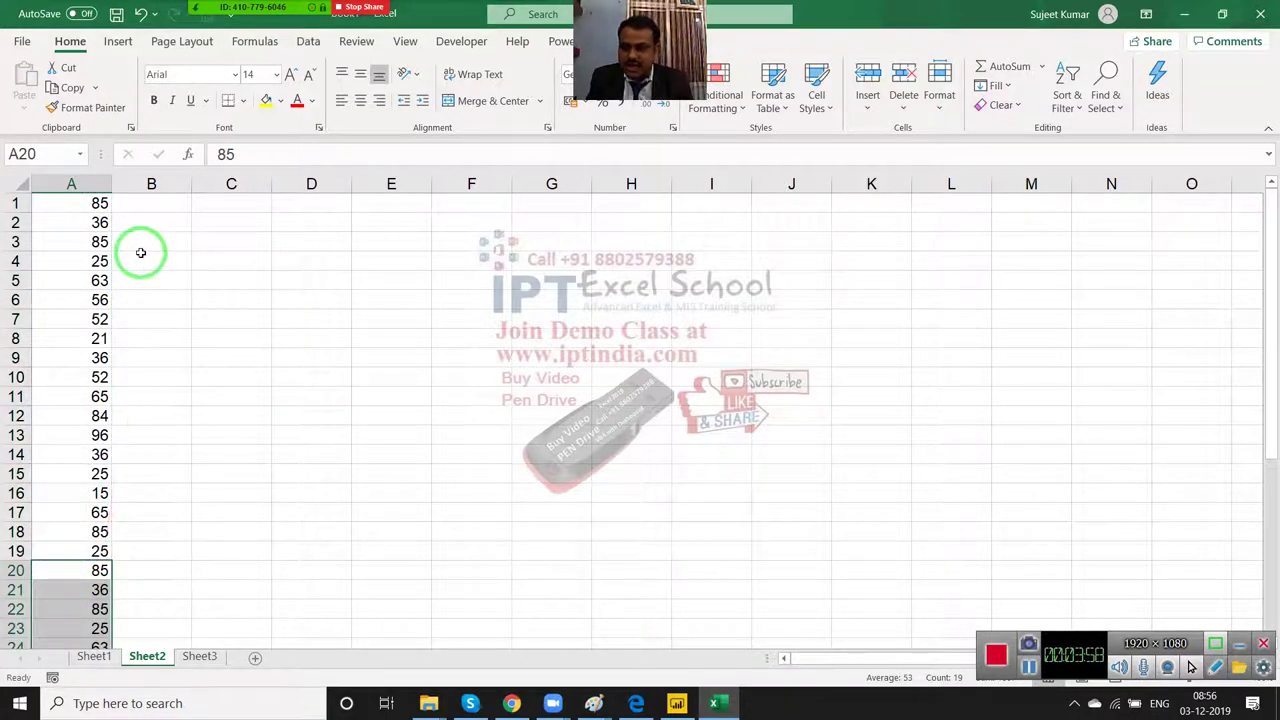
Step: Enter 63, 12 and 51 into B2, B8 and B16
click(139, 228)
text(63)
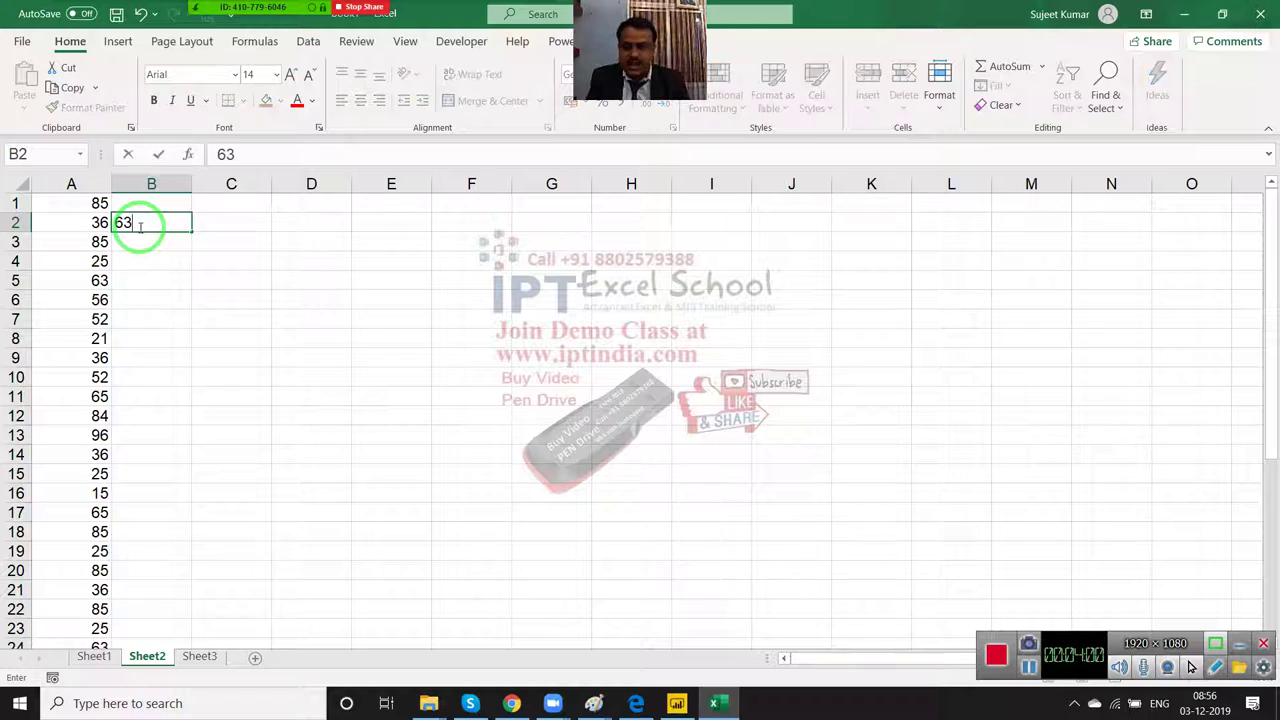
key(Return)
key(Return)
key(Return)
key(Return)
key(Return)
key(Return)
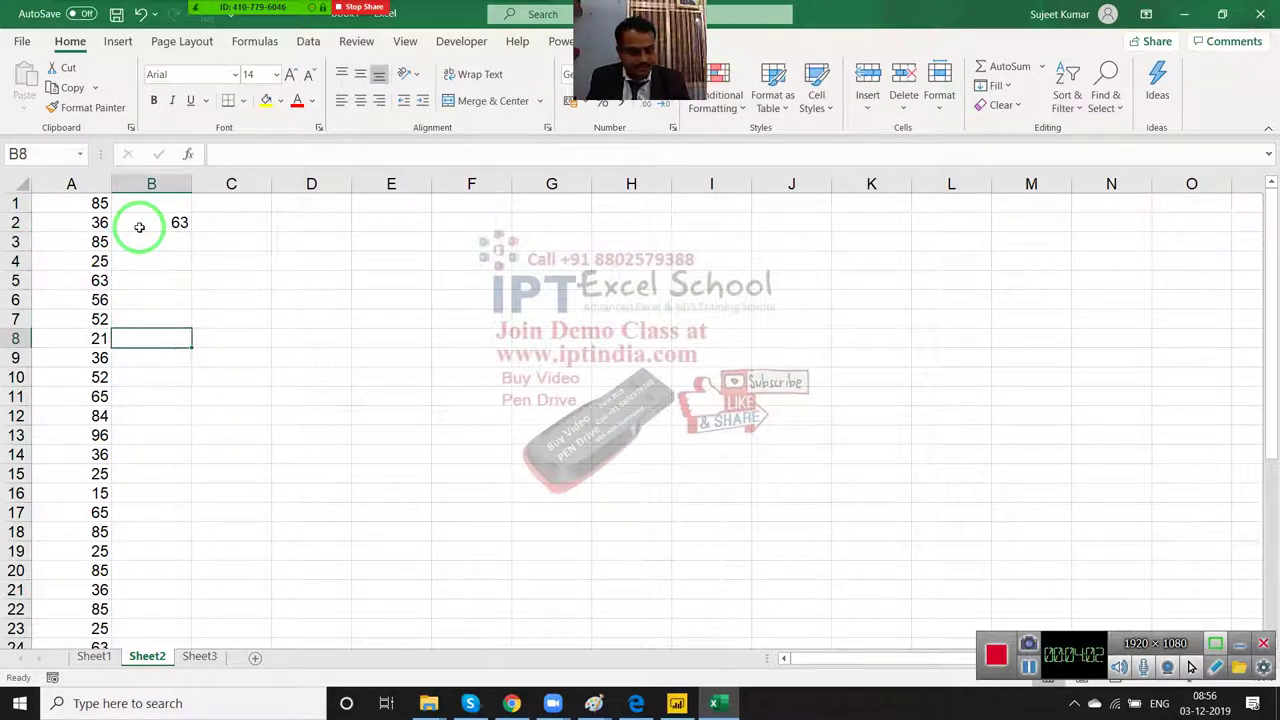
text(12)
key(Return)
key(Return)
key(Return)
key(Return)
key(Return)
key(Return)
key(Return)
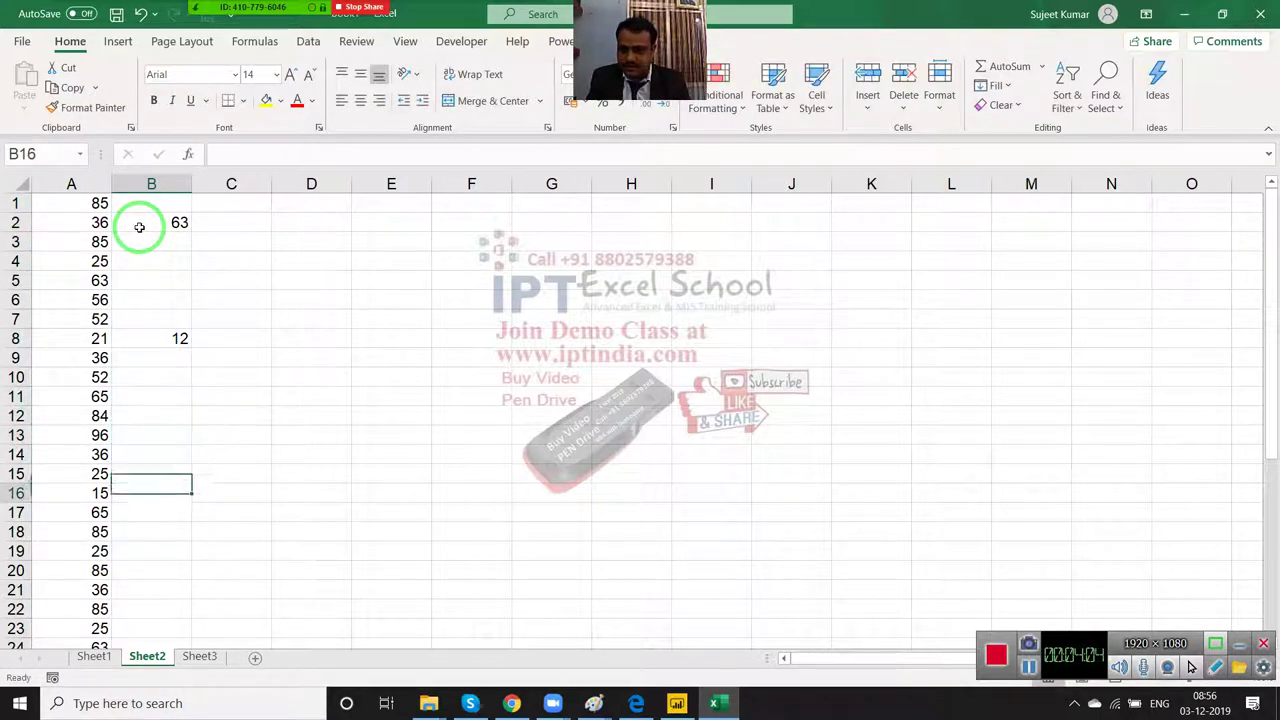
text(51)
key(Return)
key(Return)
key(Return)
key(Return)
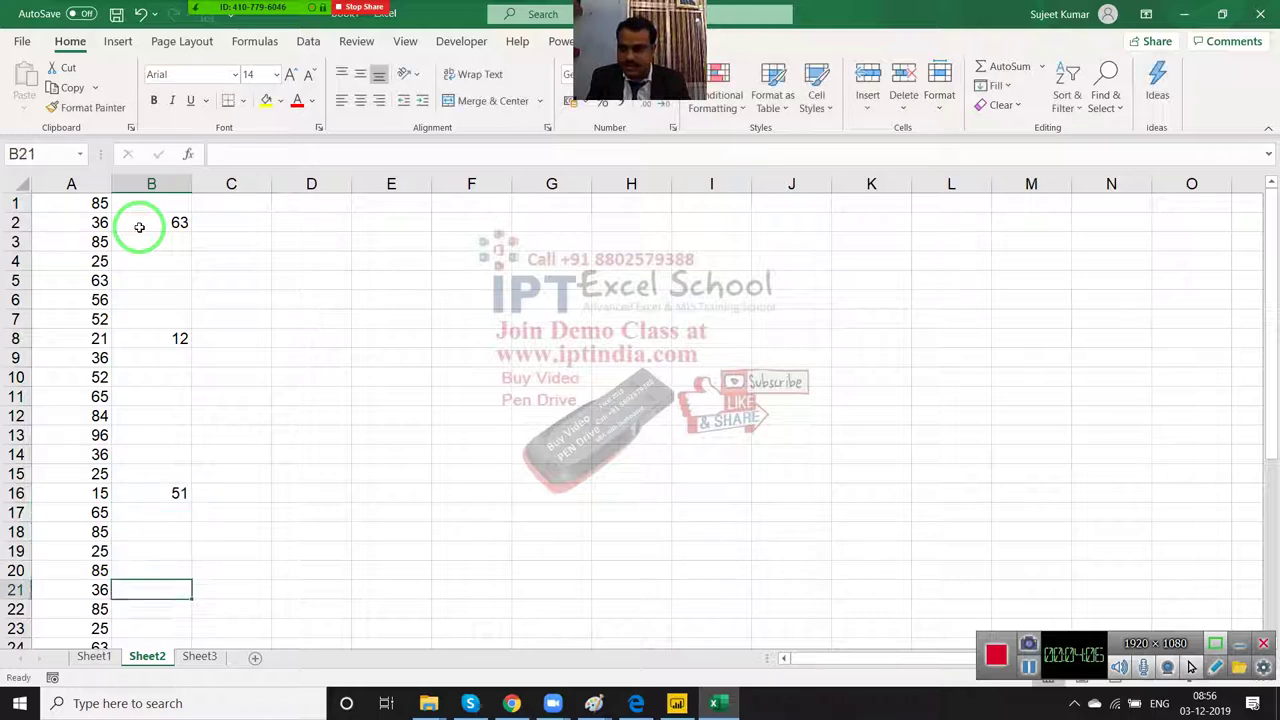
key(Return)
key(Return)
key(Return)
key(Return)
key(Return)
key(Up)
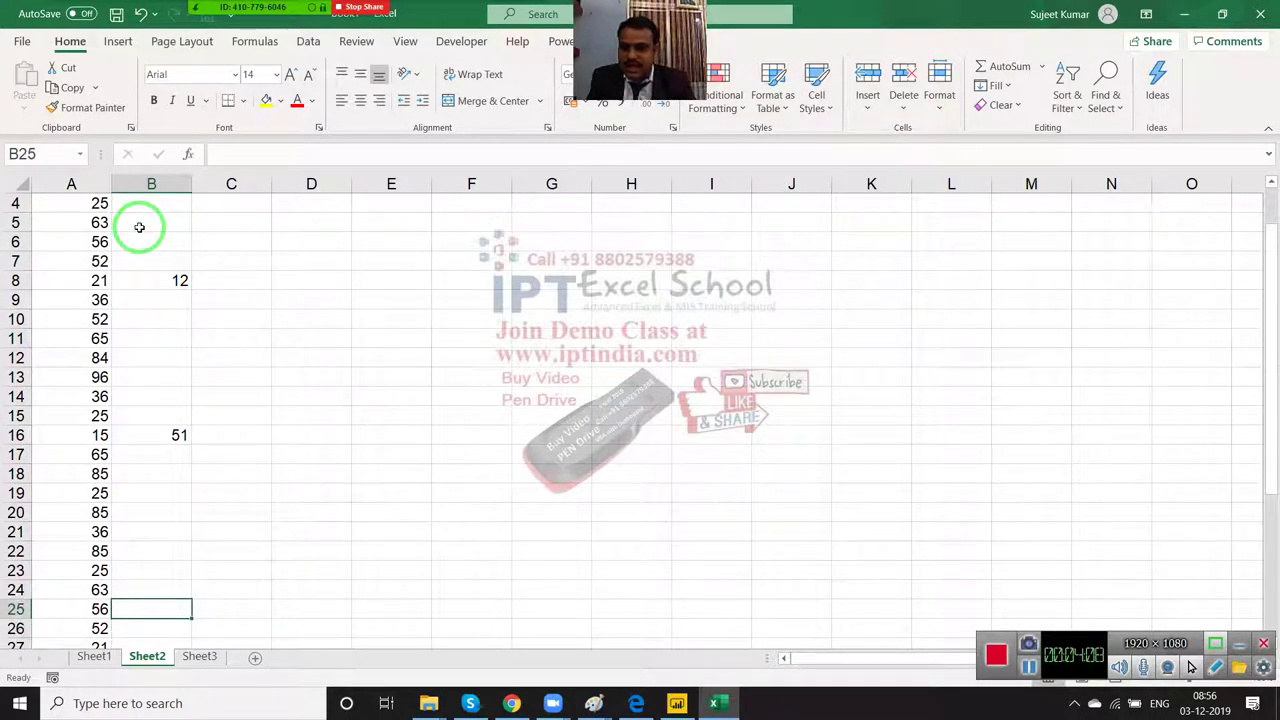
key(Up)
key(Up)
key(Up)
key(Up)
key(Up)
key(Up)
key(Down)
key(Down)
key(Down)
key(Up)
key(Left)
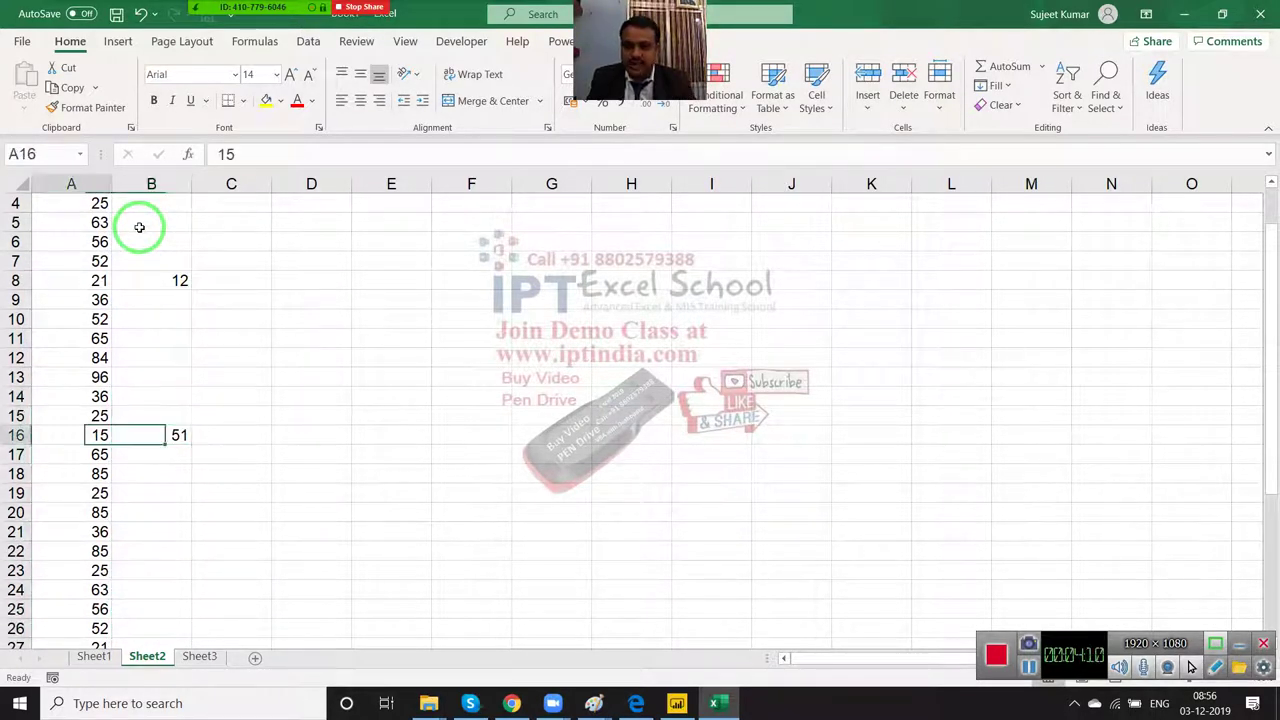
key(Right)
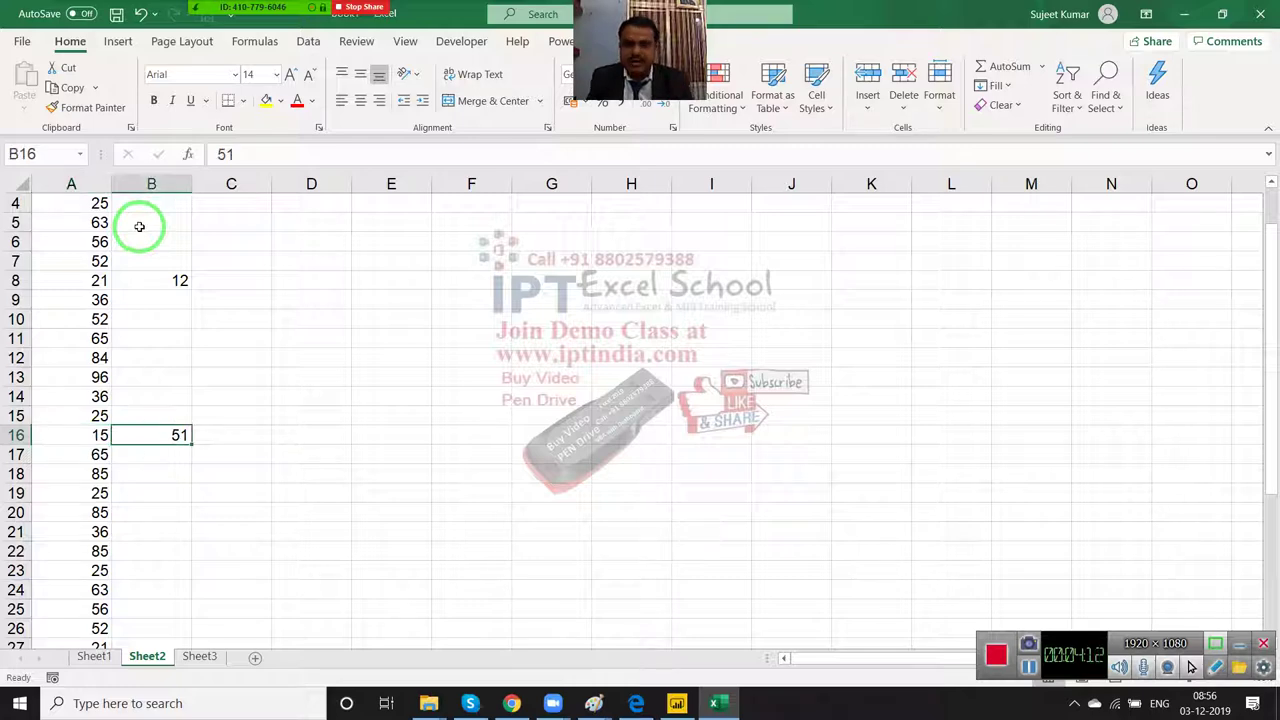
Step: Enter 85 in B27 and 89 in B32
scroll(168, 310, up, 1)
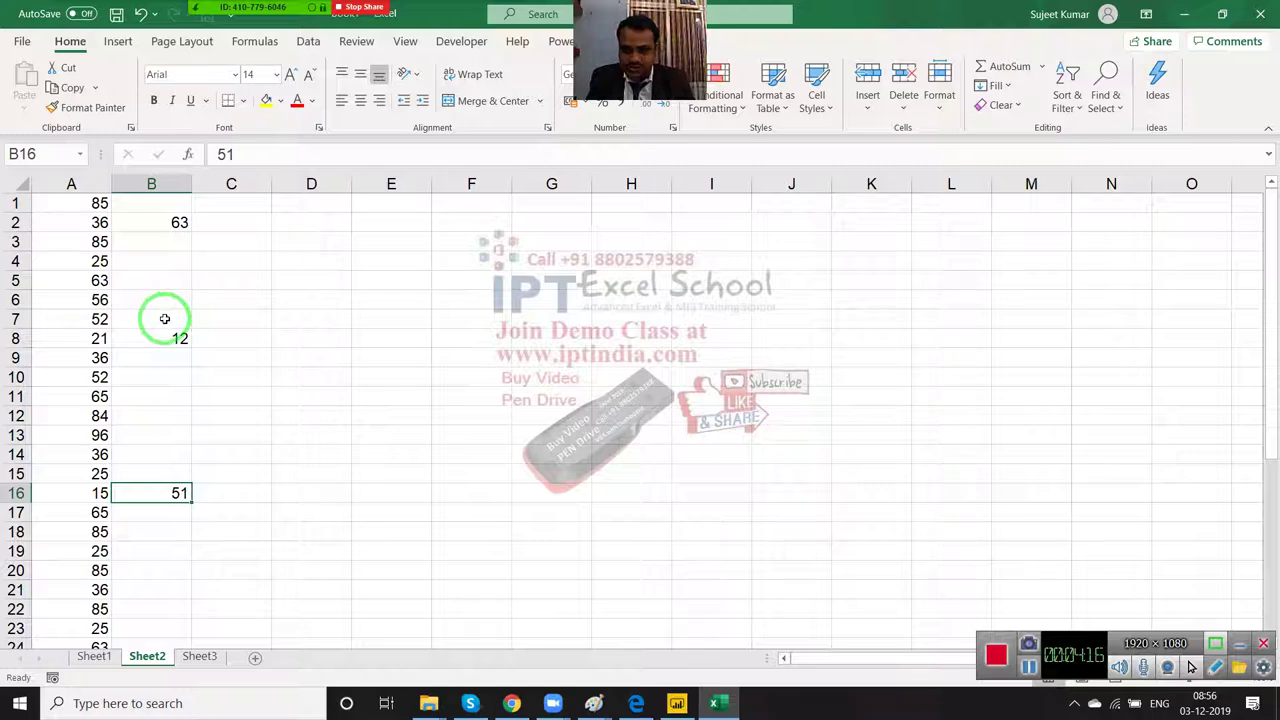
scroll(172, 350, down, 4)
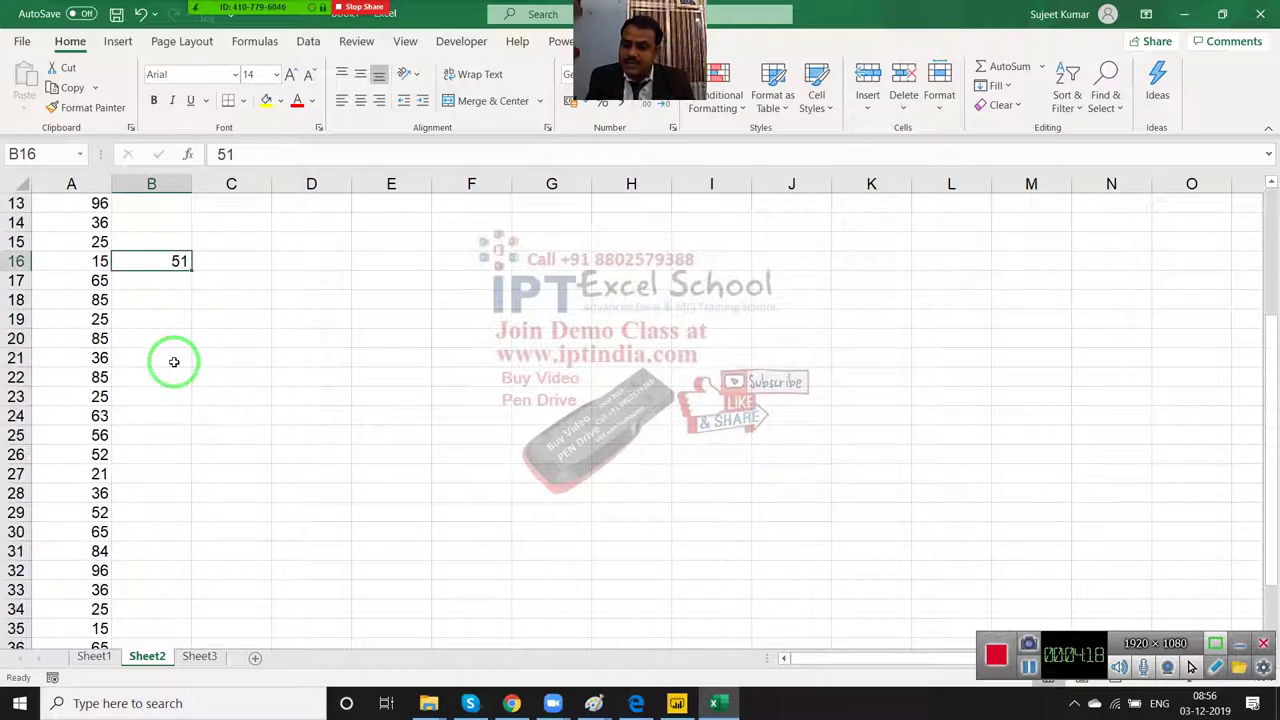
click(174, 432)
click(171, 467)
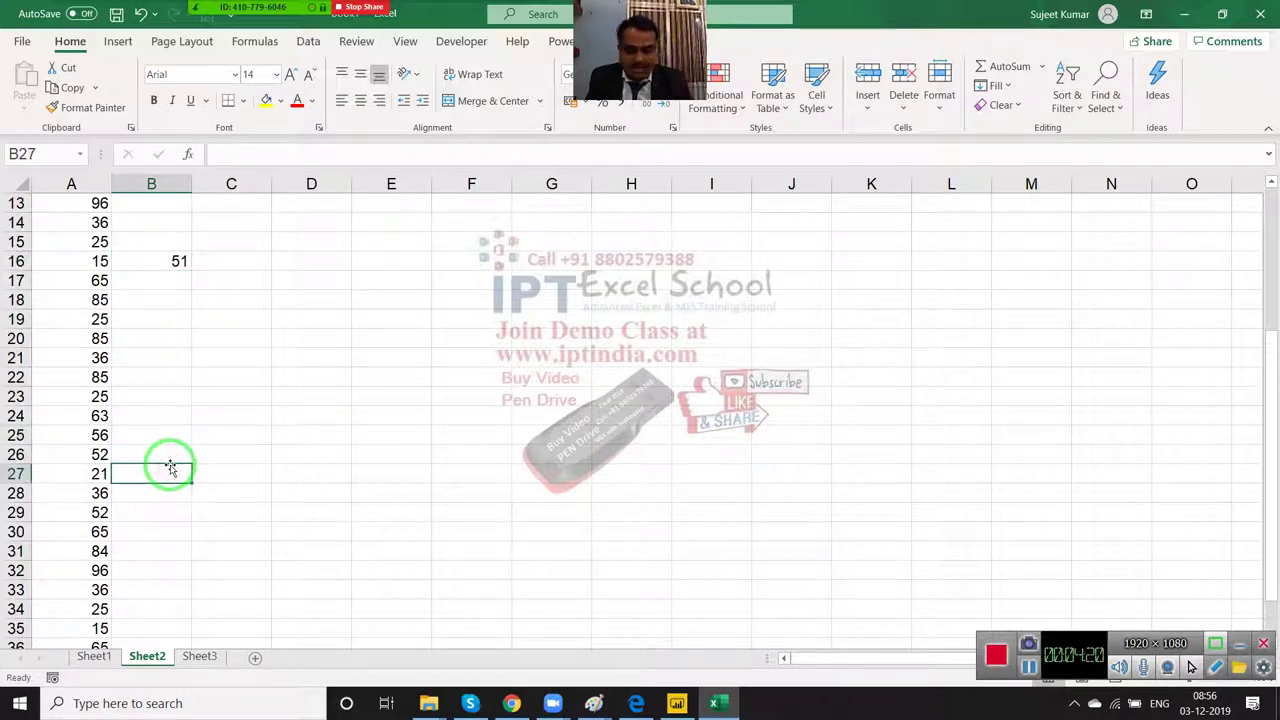
text(85)
click(163, 570)
scroll(160, 560, down, 1)
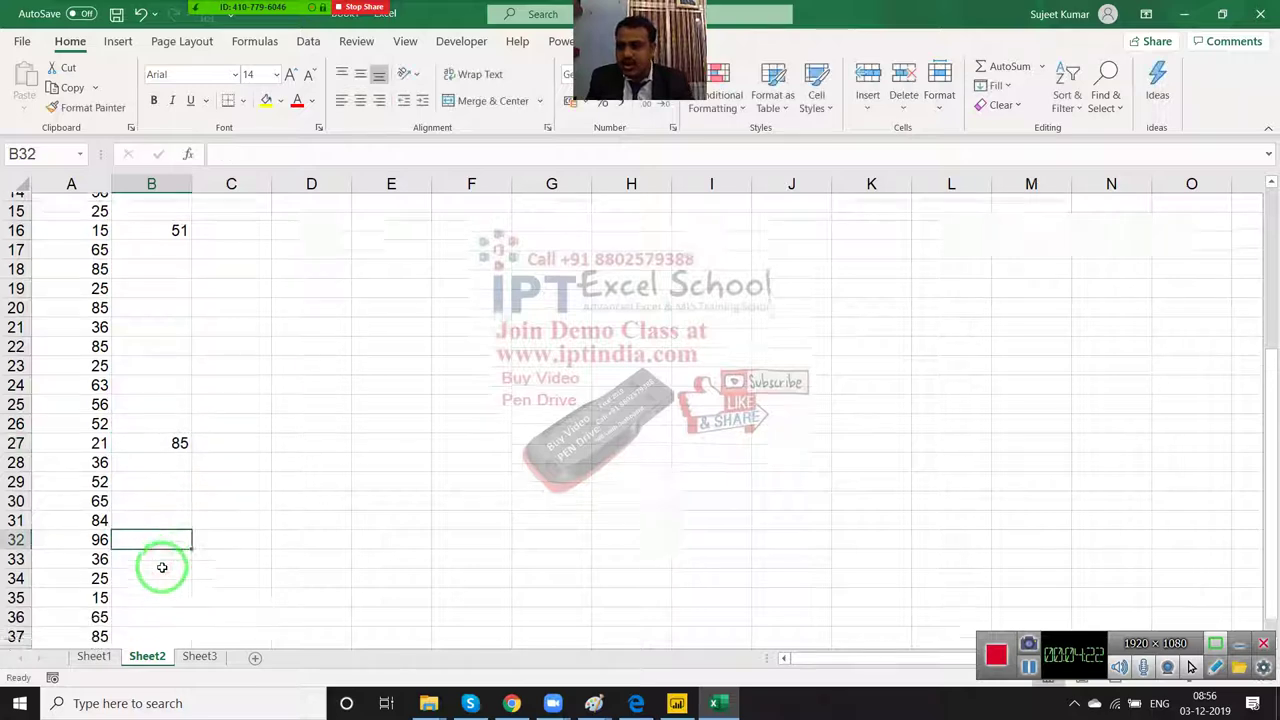
scroll(158, 540, down, 2)
text(8)
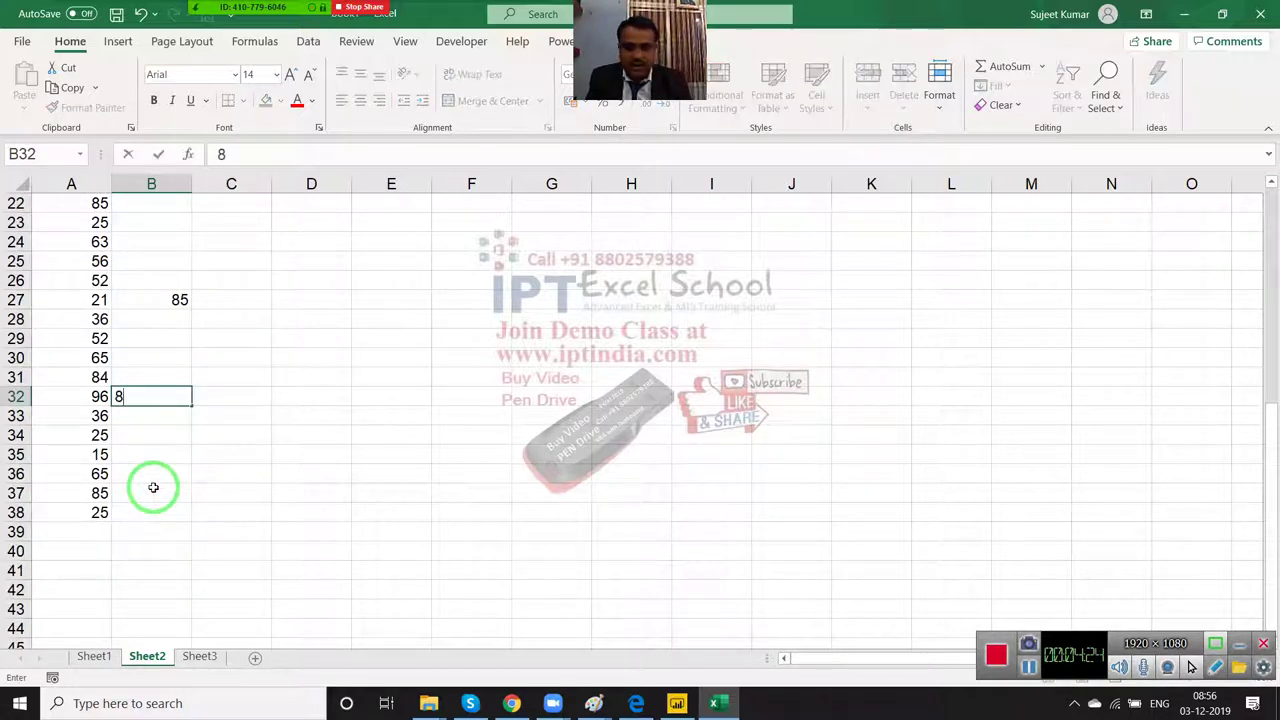
text(9)
drag(198, 490, 201, 483)
scroll(201, 483, up, 6)
scroll(201, 483, up, 1)
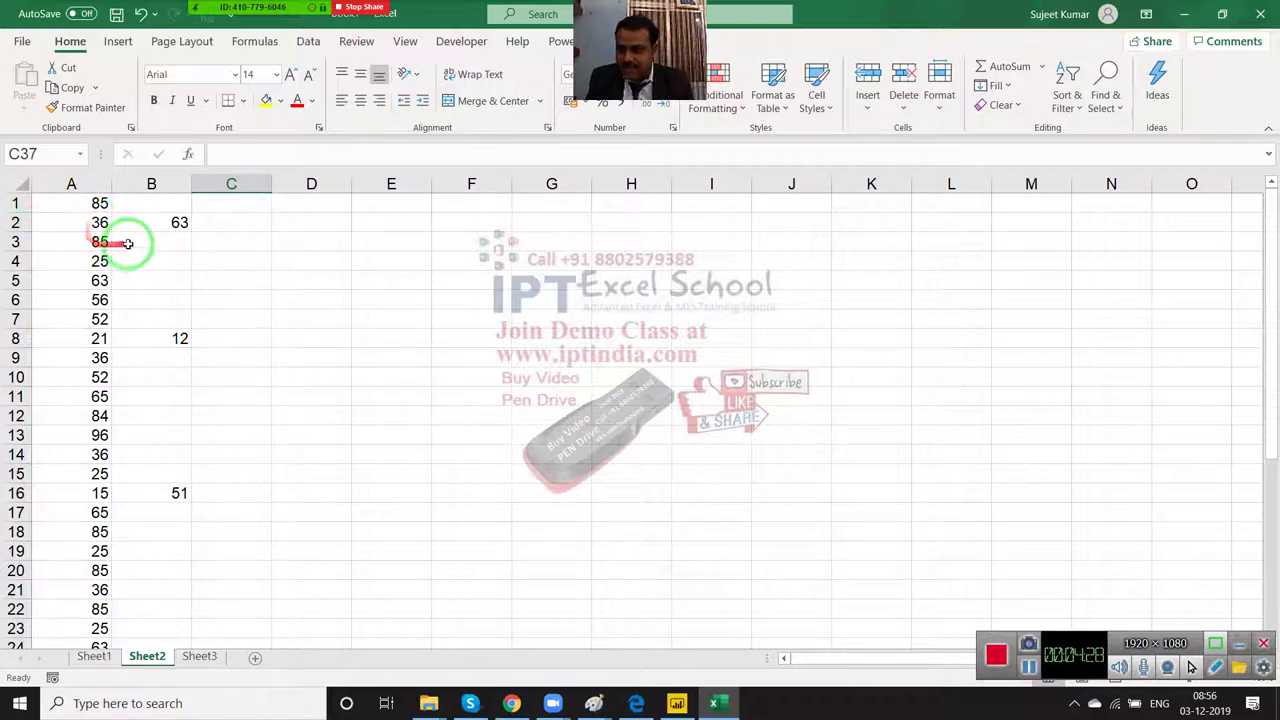
Step: Copy the entire column B and select column A as the paste target
drag(129, 242, 131, 316)
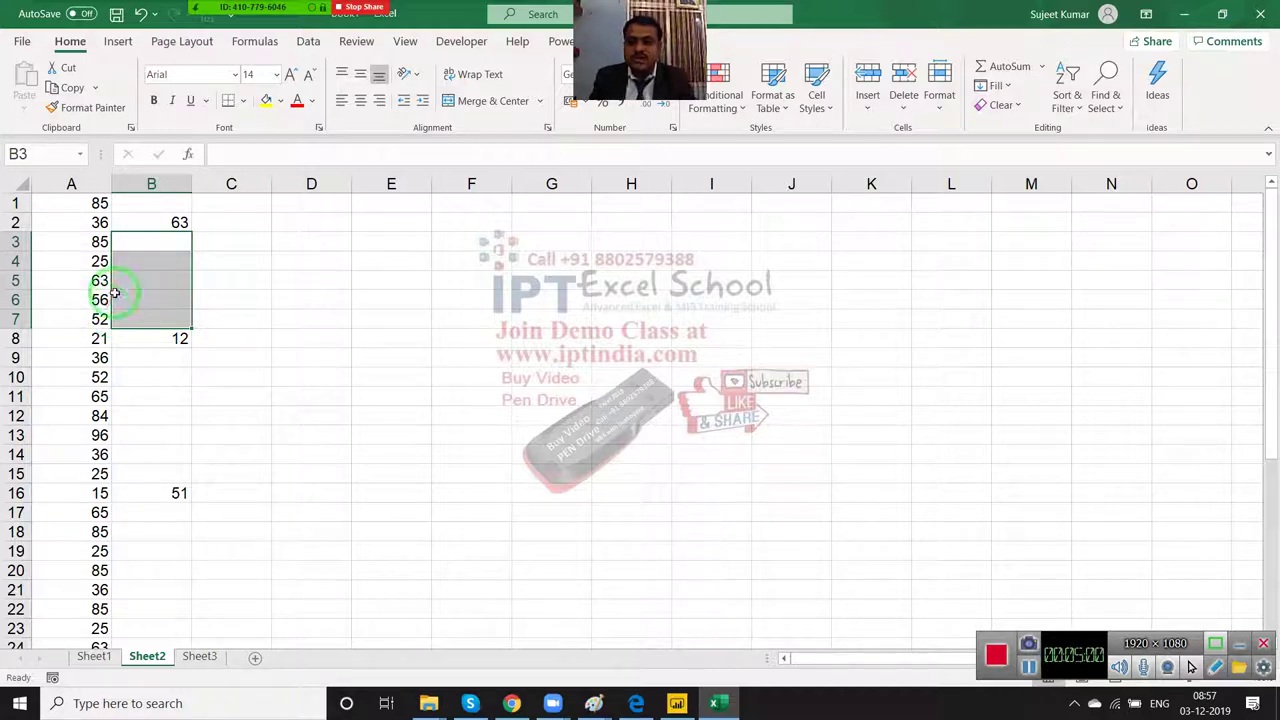
click(127, 187)
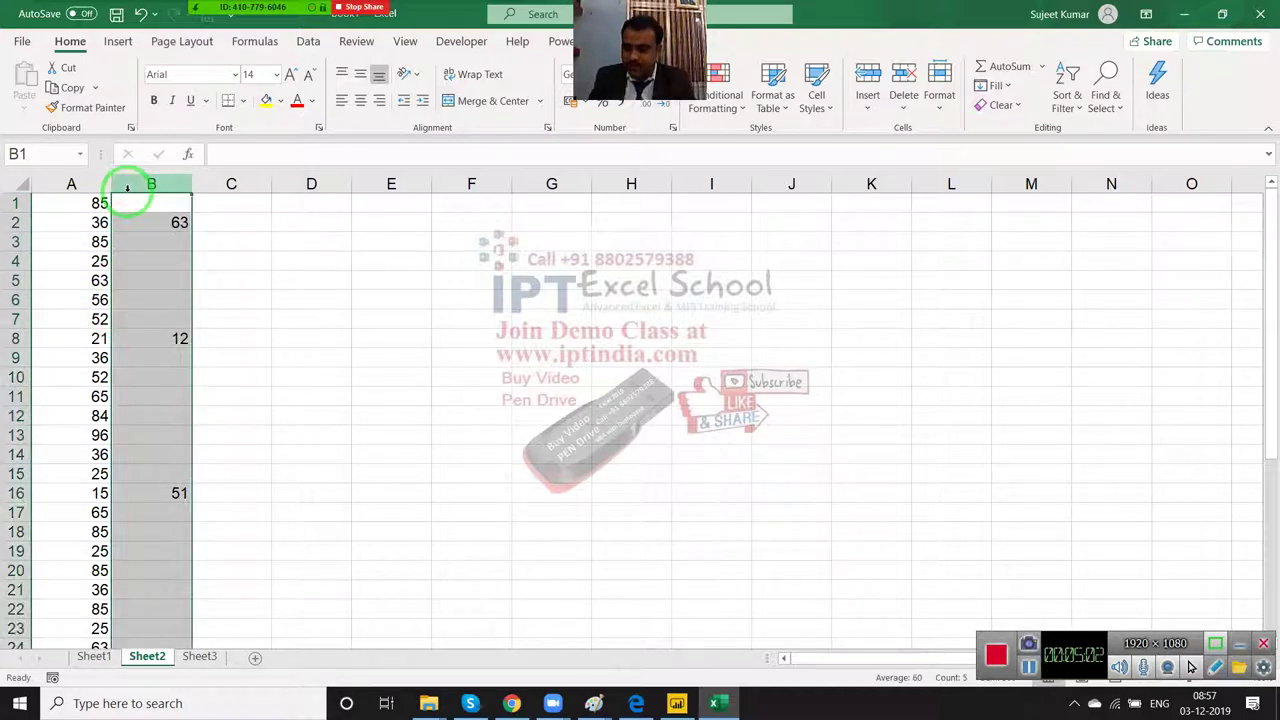
key(ctrl+c)
click(90, 186)
Step: Paste Special the copied column B over column A with Skip blanks ticked
right_click(91, 190)
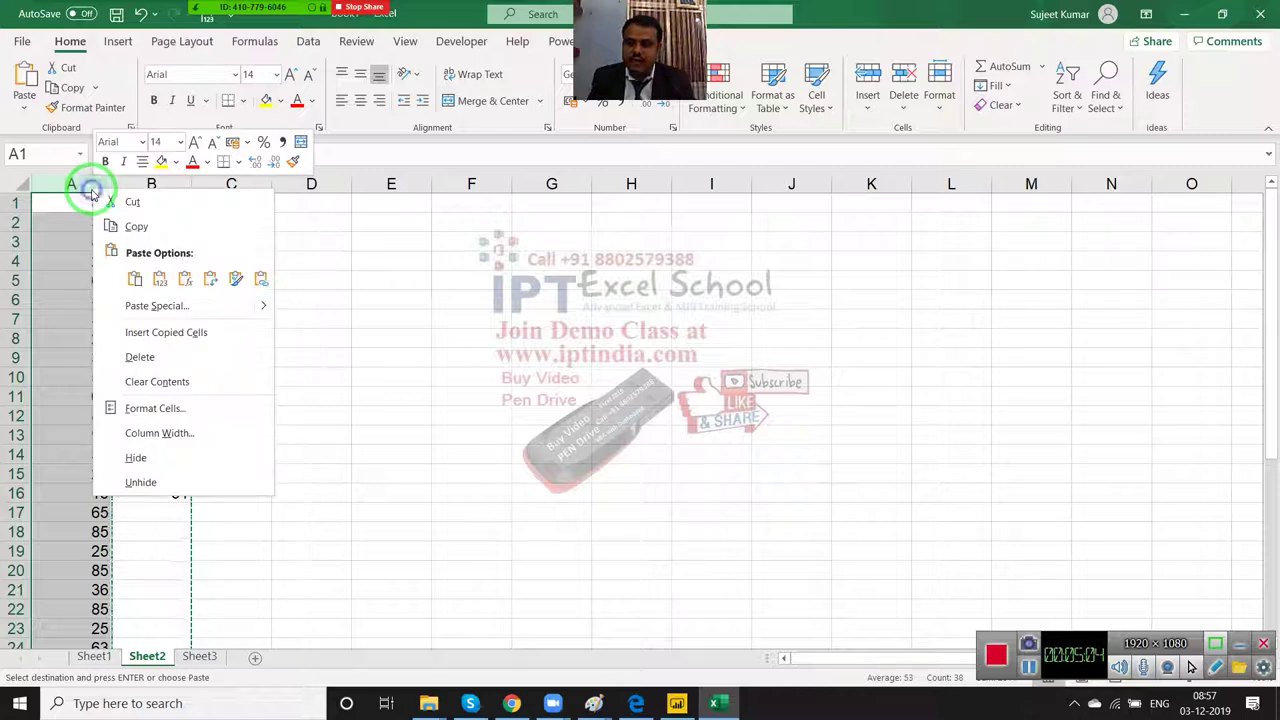
click(140, 305)
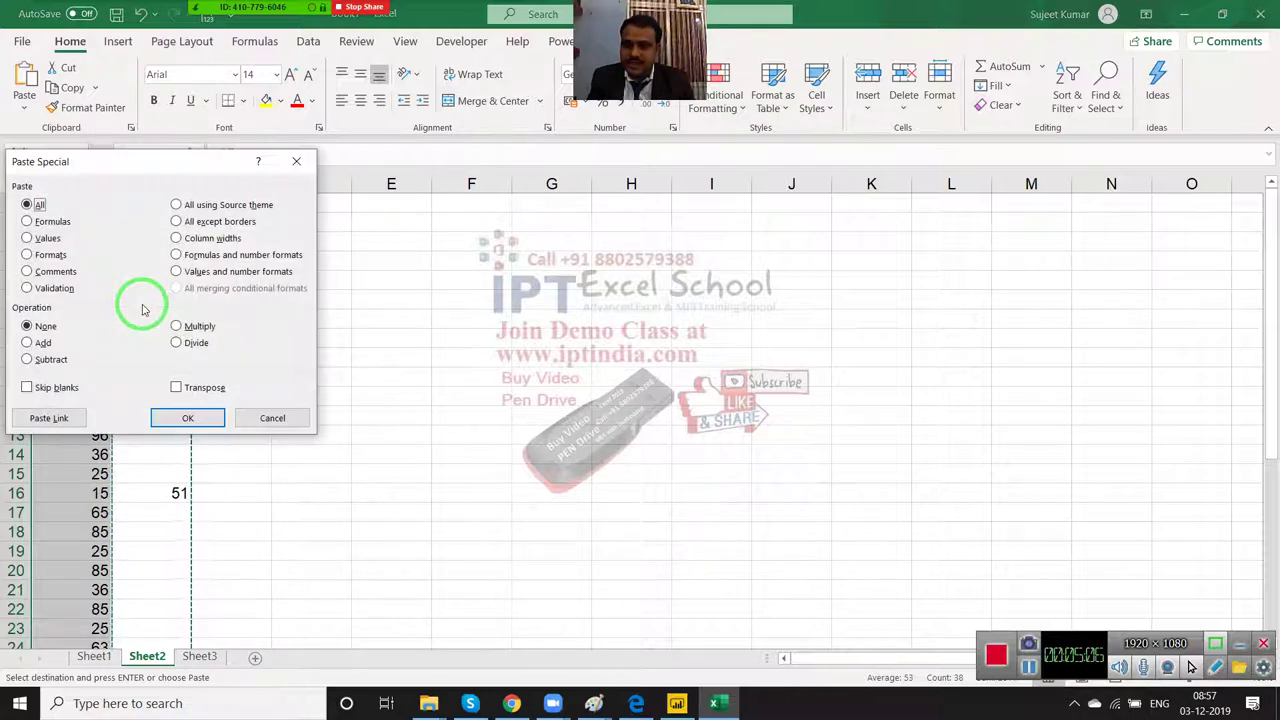
drag(145, 165, 447, 165)
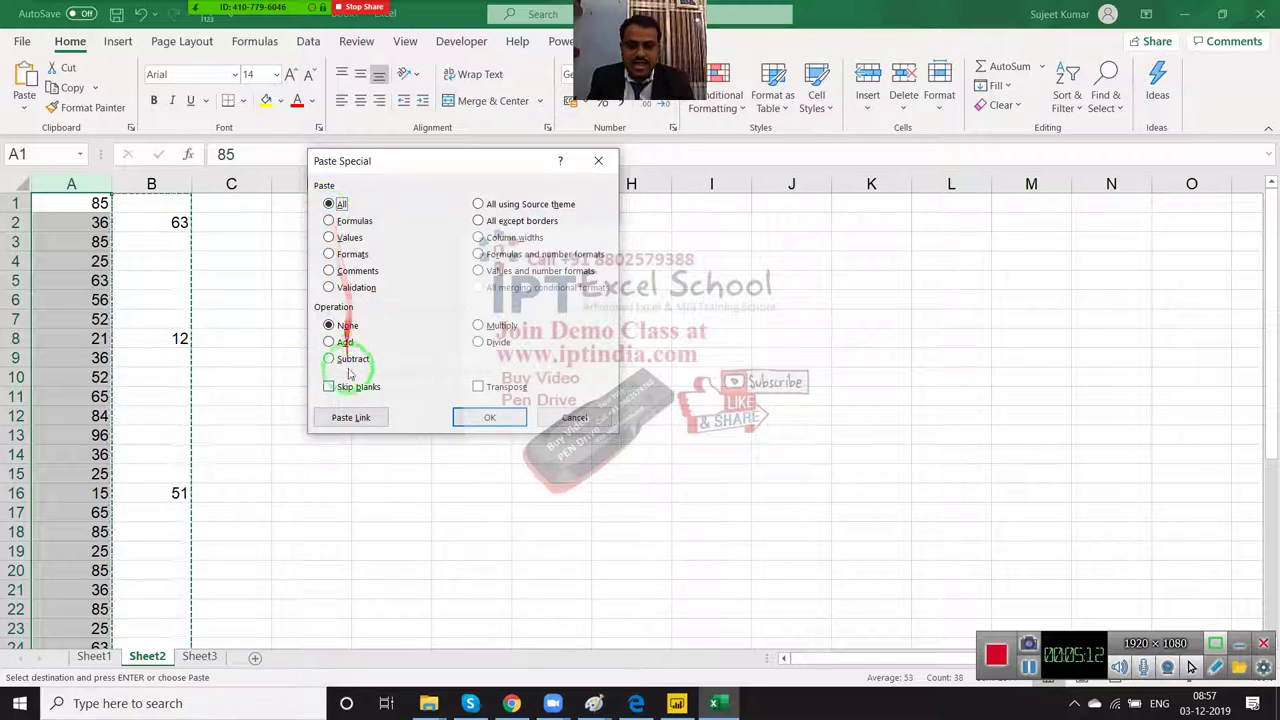
click(331, 386)
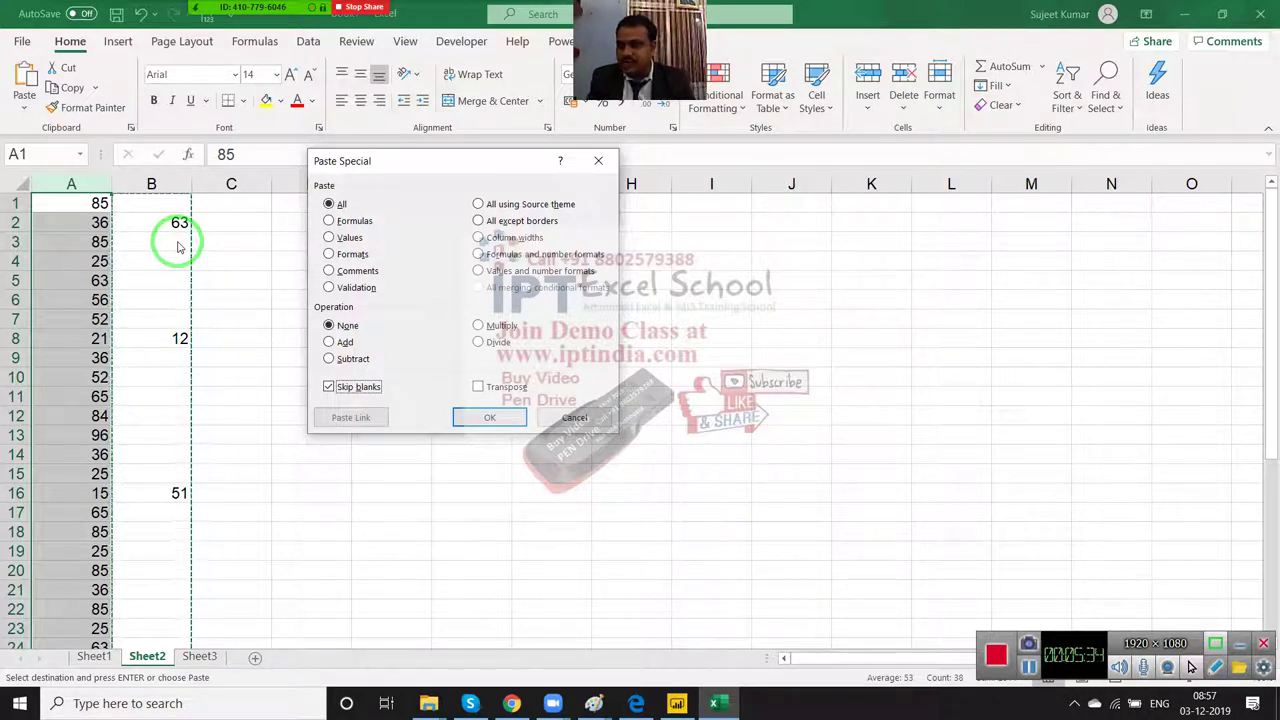
click(157, 255)
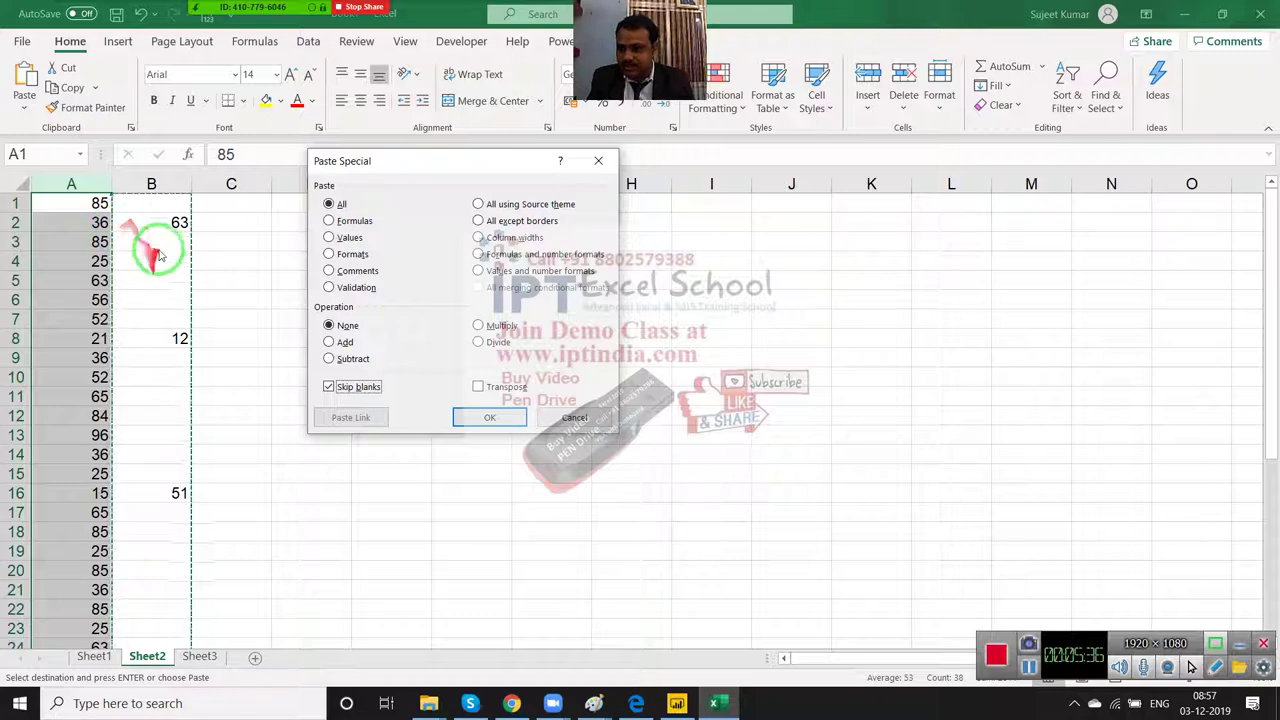
click(475, 421)
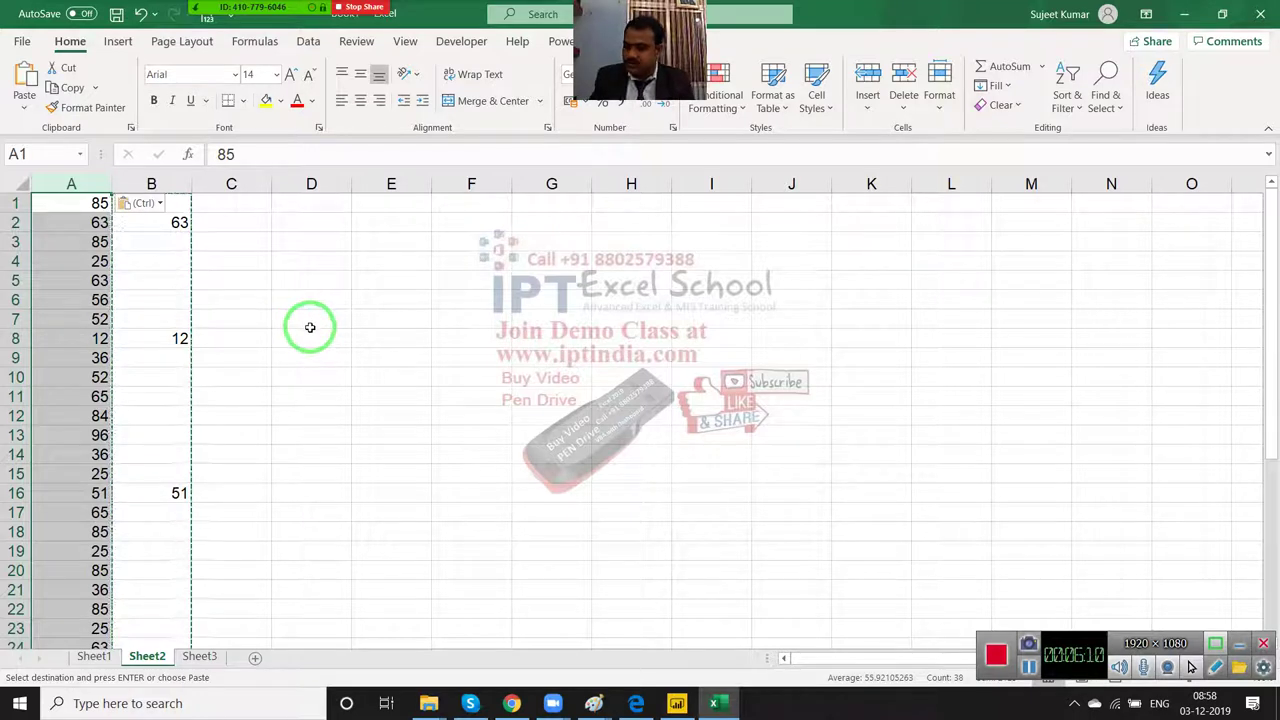
Step: Label E3:E4 Month and Sale, and fill Jan, Feb, Mar across F3:H3
click(377, 238)
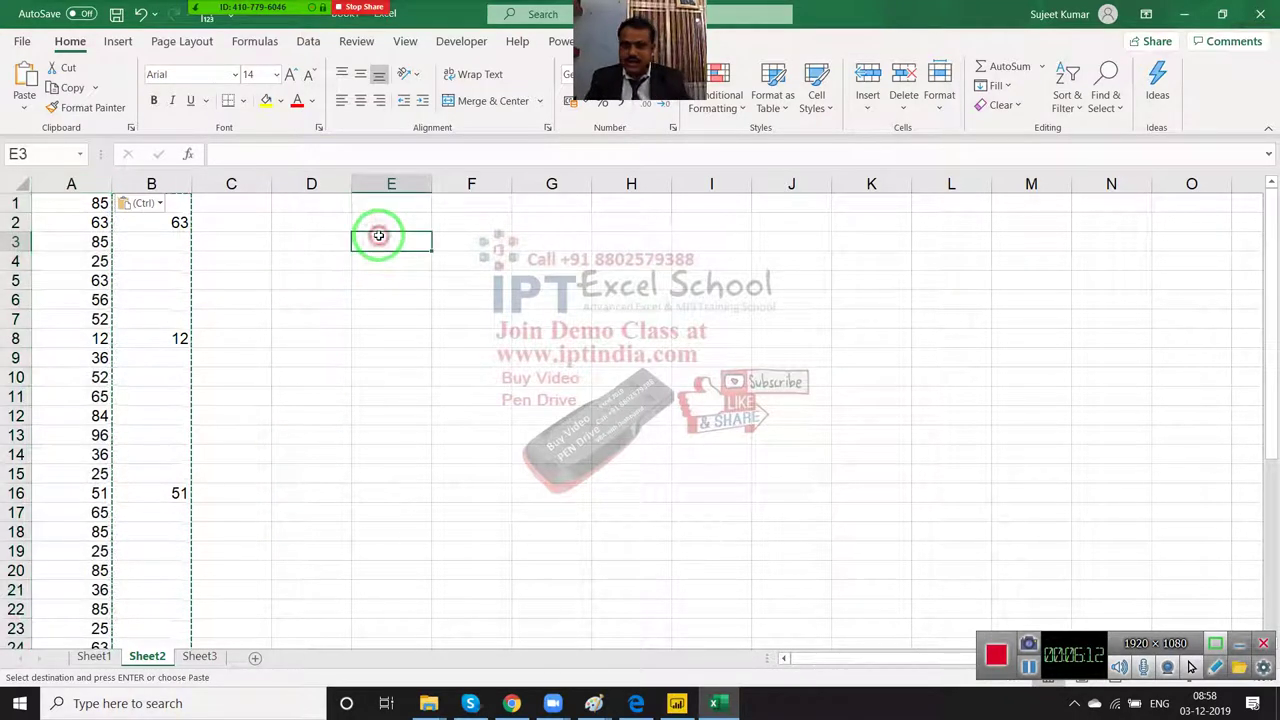
text(Mon)
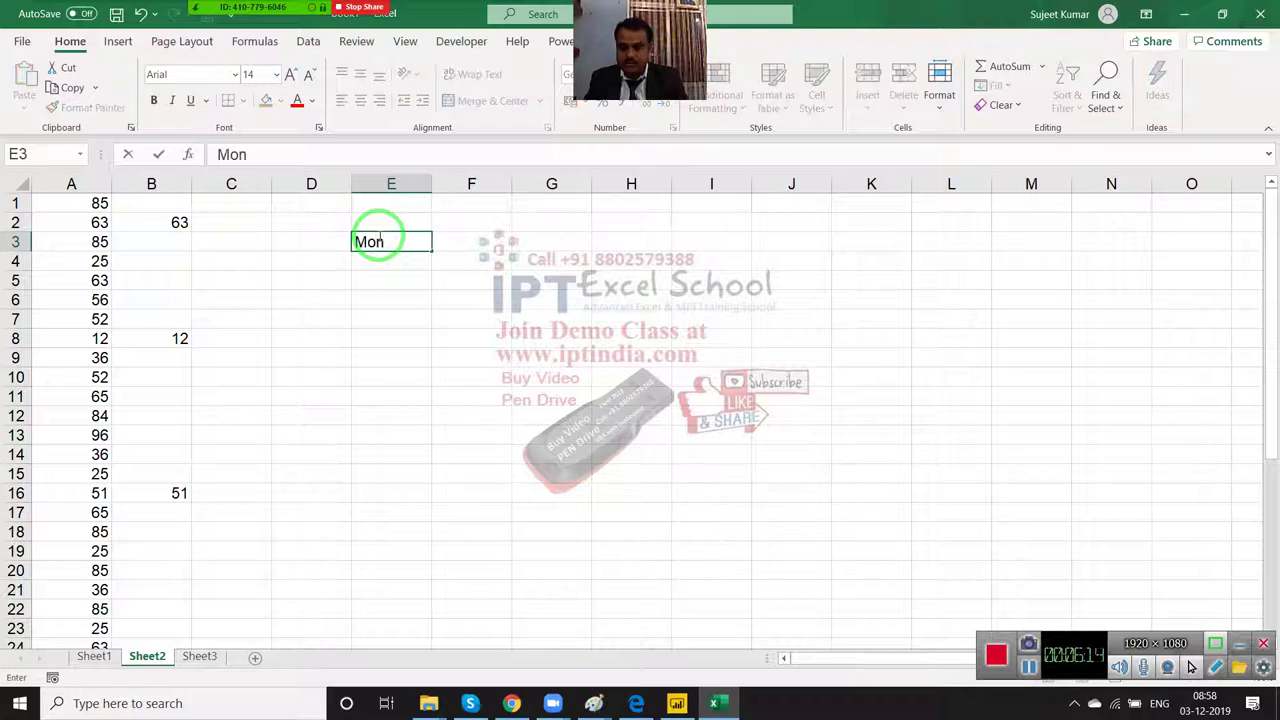
text(th)
key(Return)
text(S)
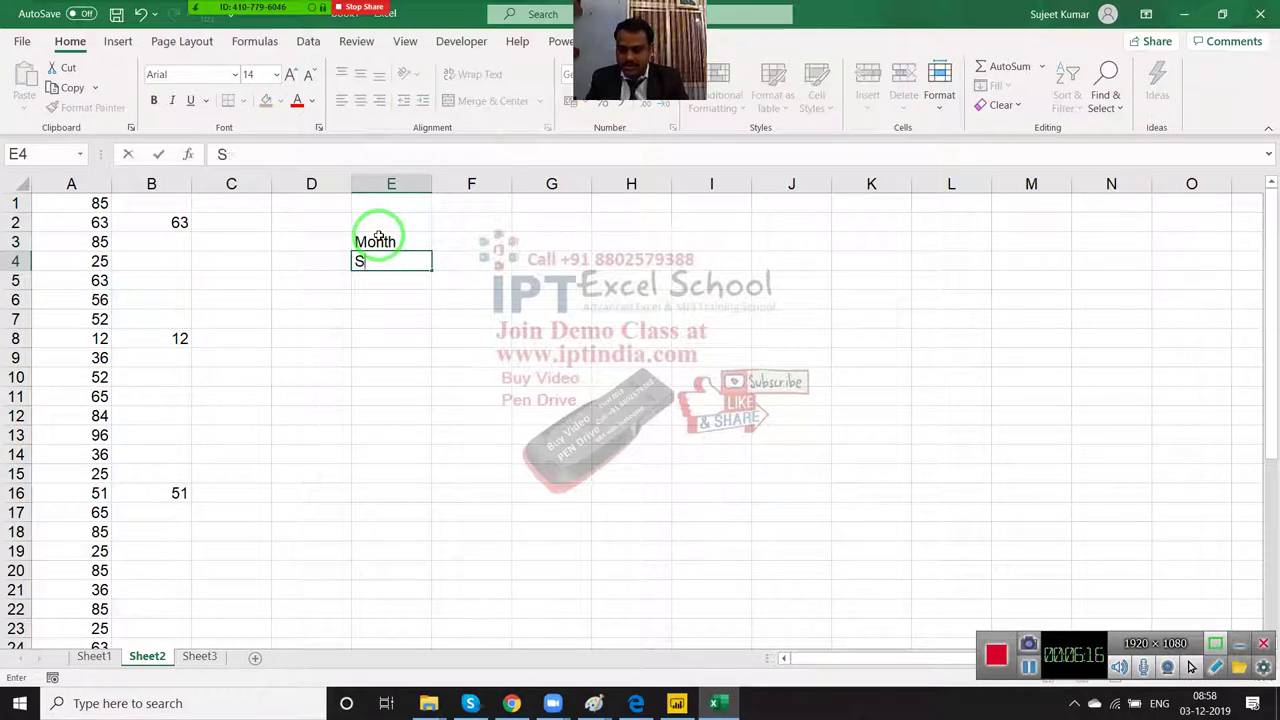
text(ale)
key(Return)
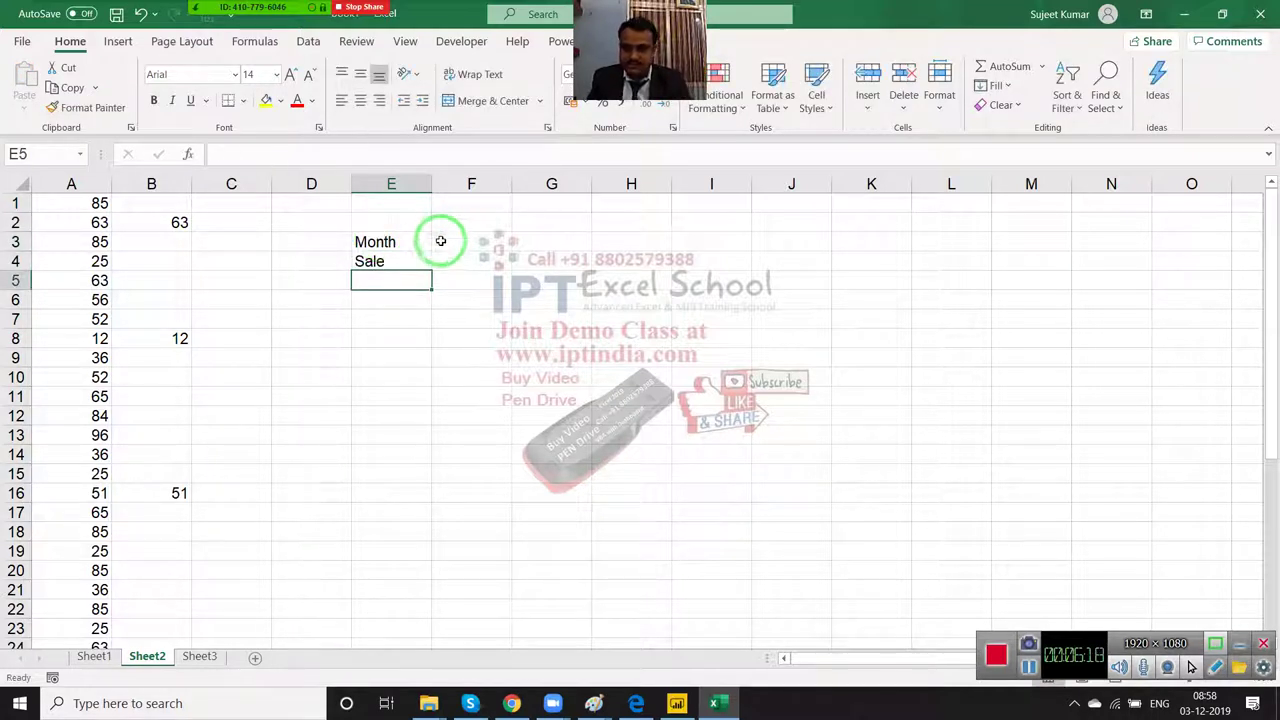
click(437, 241)
text(JA)
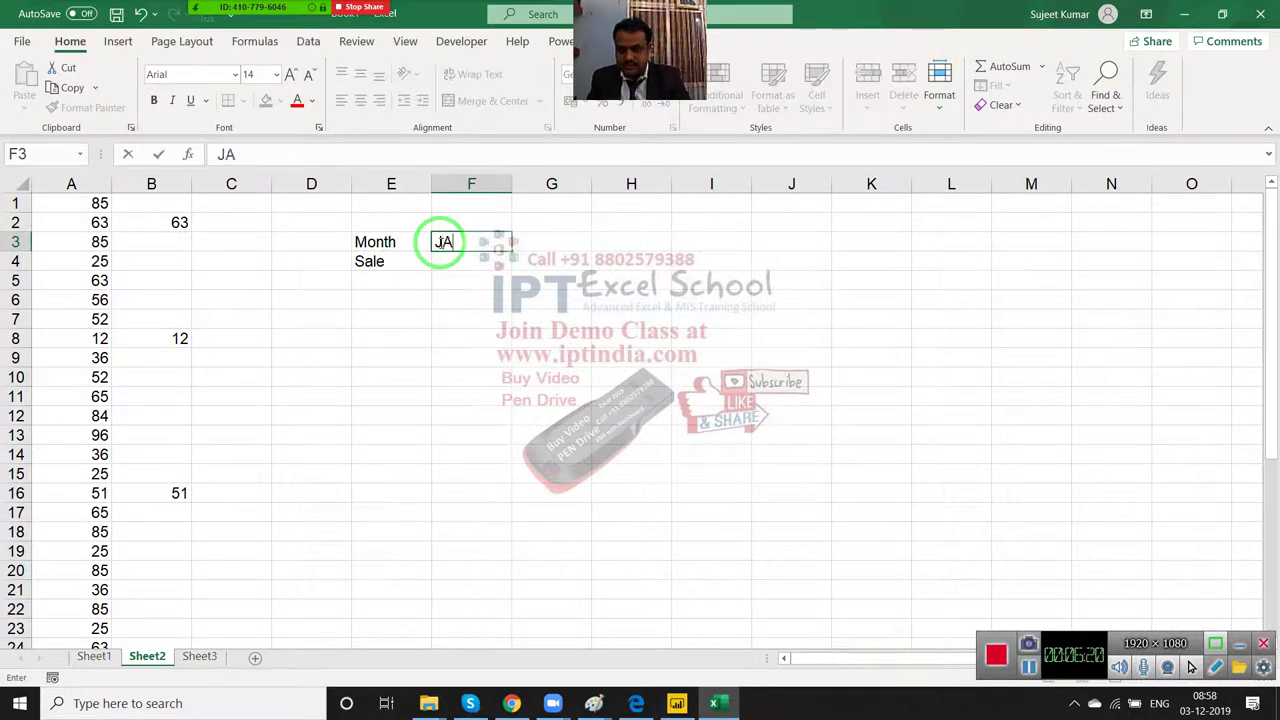
text(n)
key(Return)
click(437, 241)
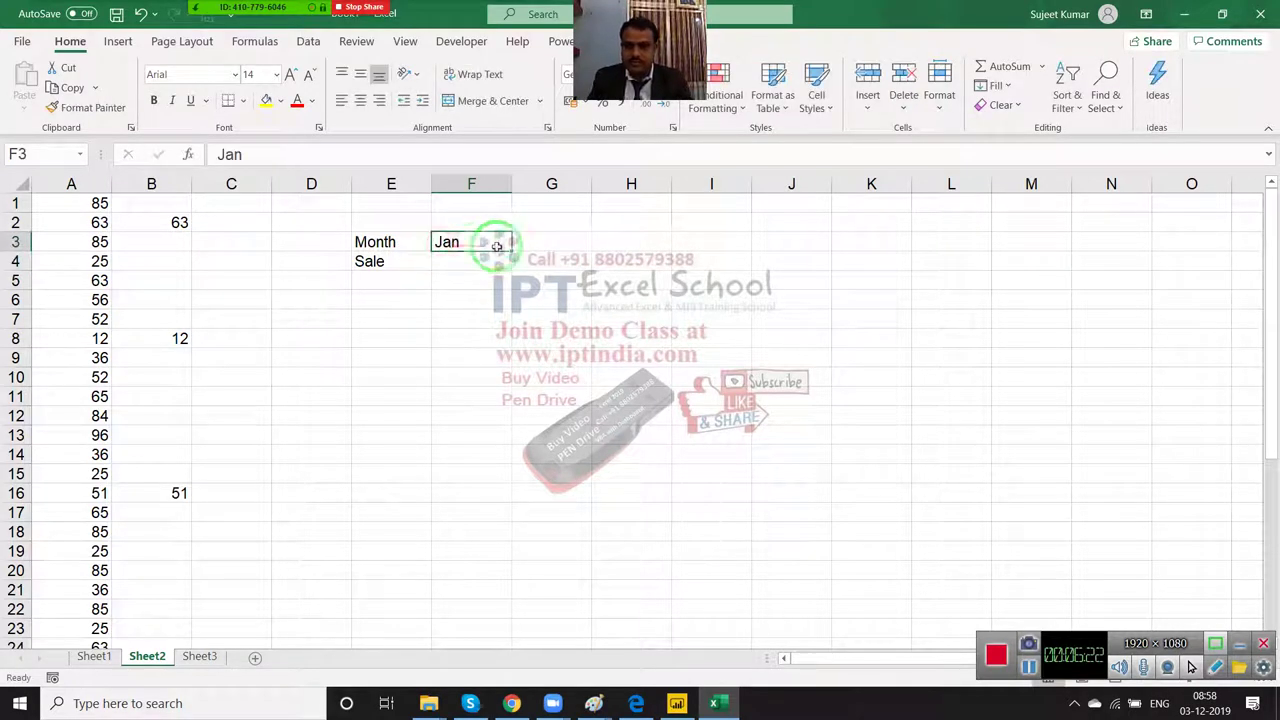
drag(511, 251, 676, 278)
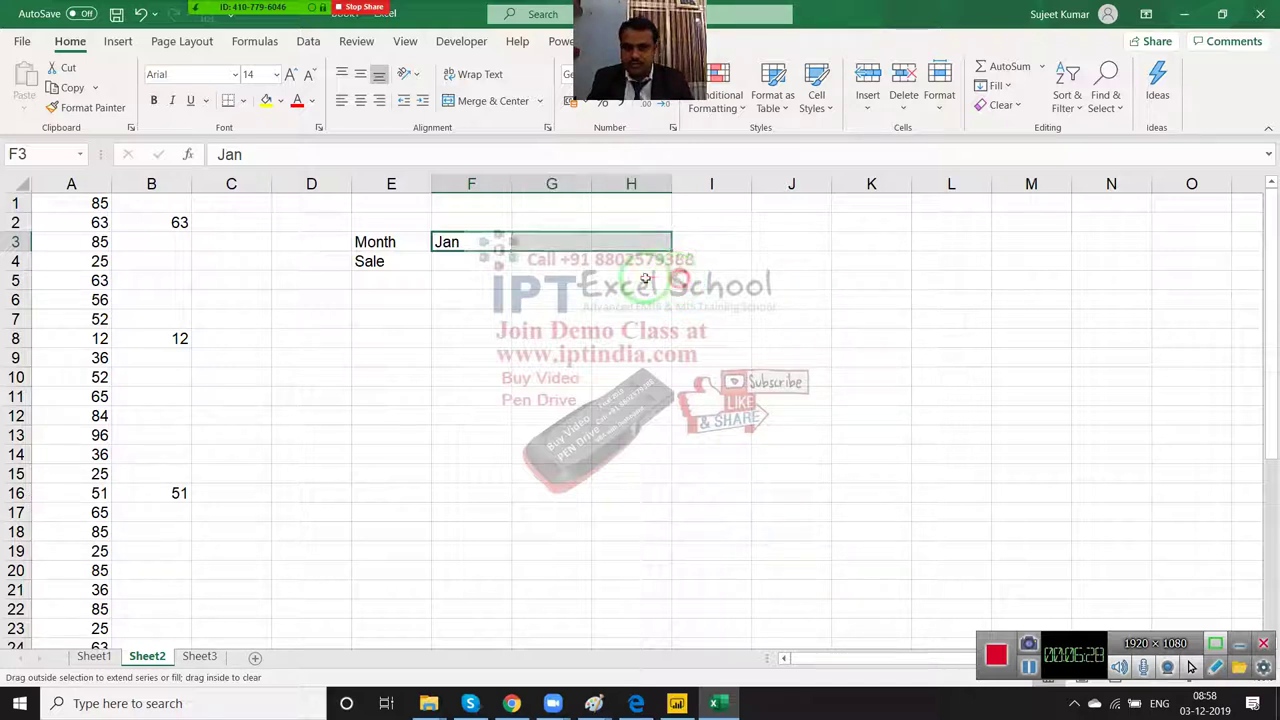
drag(676, 278, 664, 278)
Step: Enter sales 85, 69 and 85 in F4:H4, then copy the E3:H4 table
click(494, 258)
text(85)
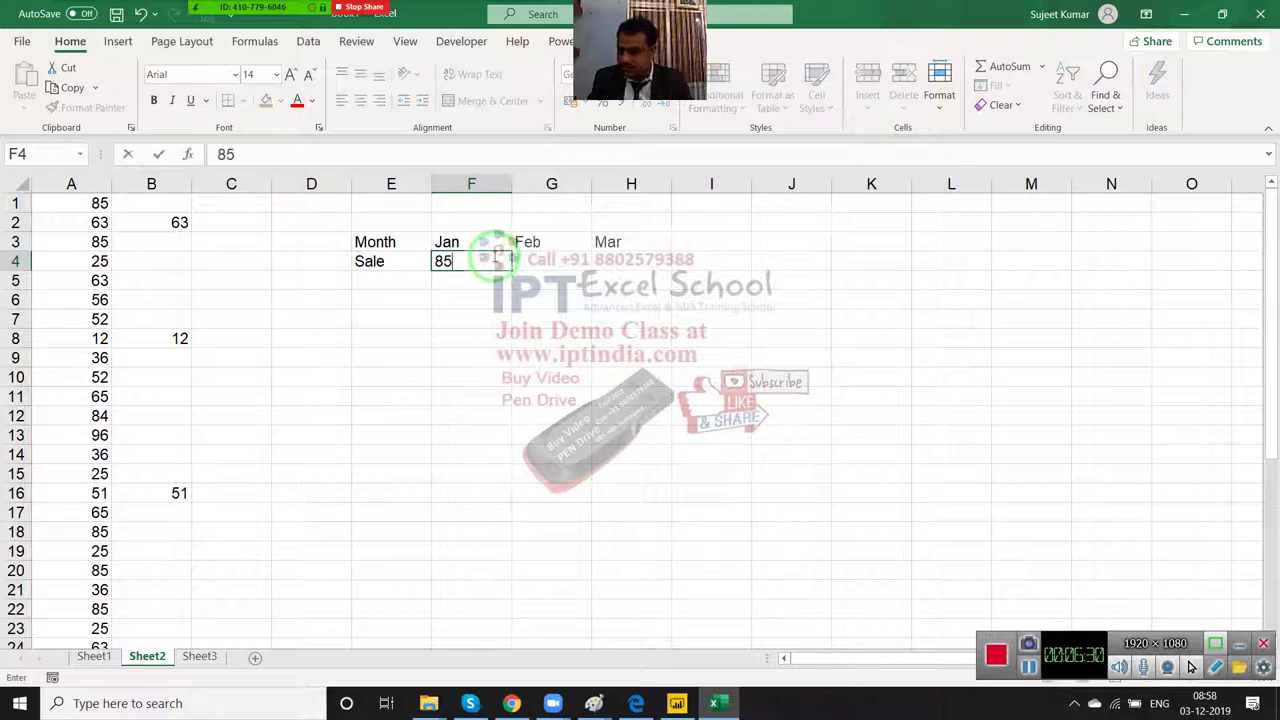
key(Tab)
text(69)
key(Tab)
text(85)
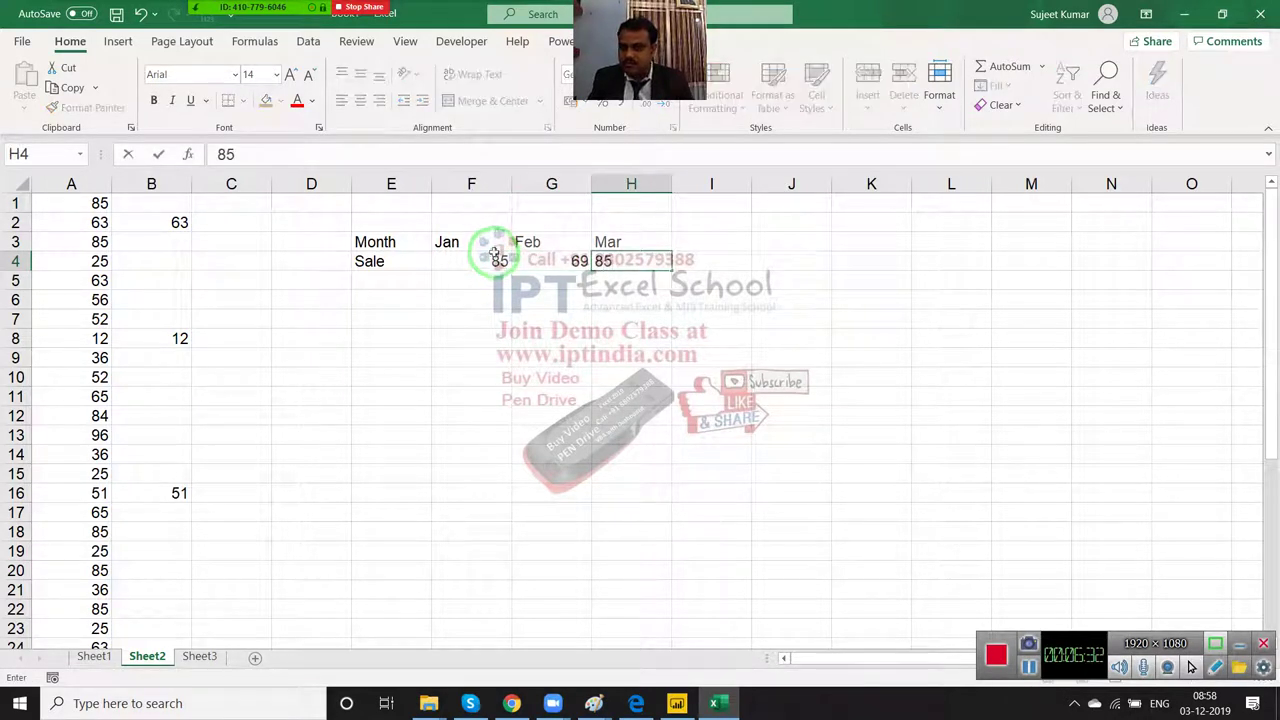
click(443, 262)
click(400, 240)
drag(400, 240, 656, 262)
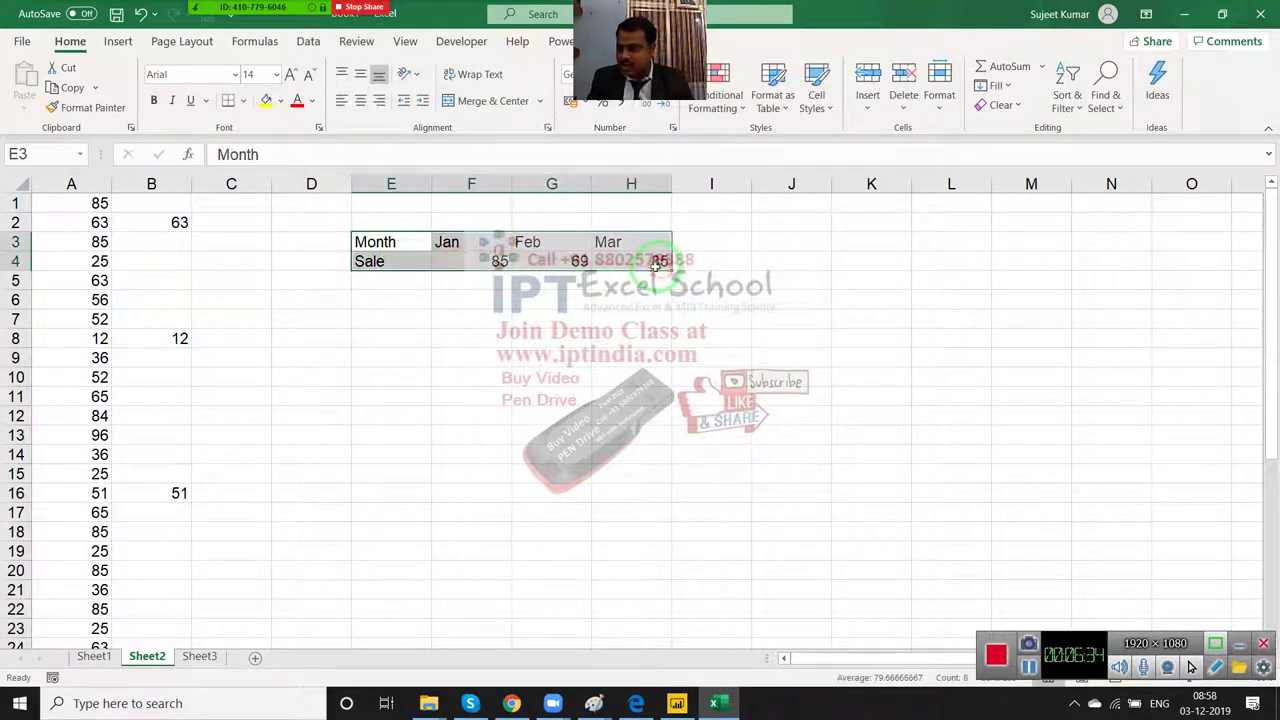
key(ctrl+c)
Step: Paste the table transposed at F6 as a vertical list in F6:G9
right_click(455, 299)
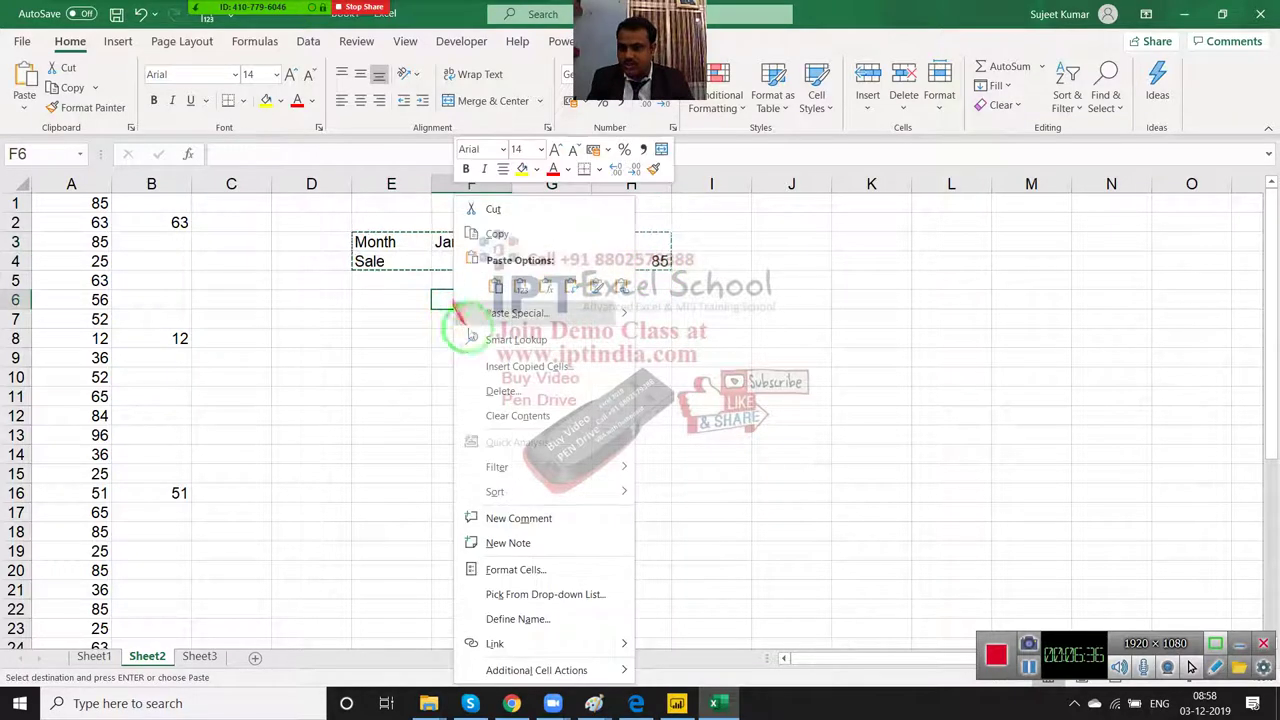
click(503, 313)
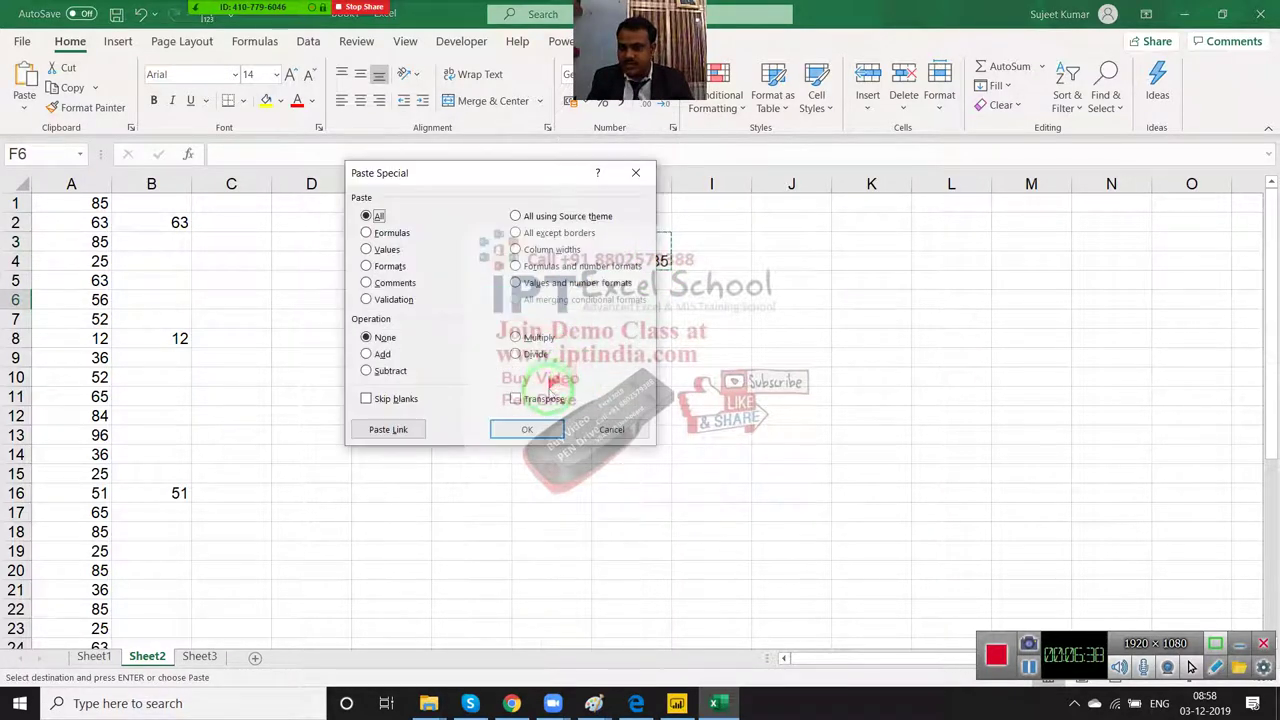
click(515, 398)
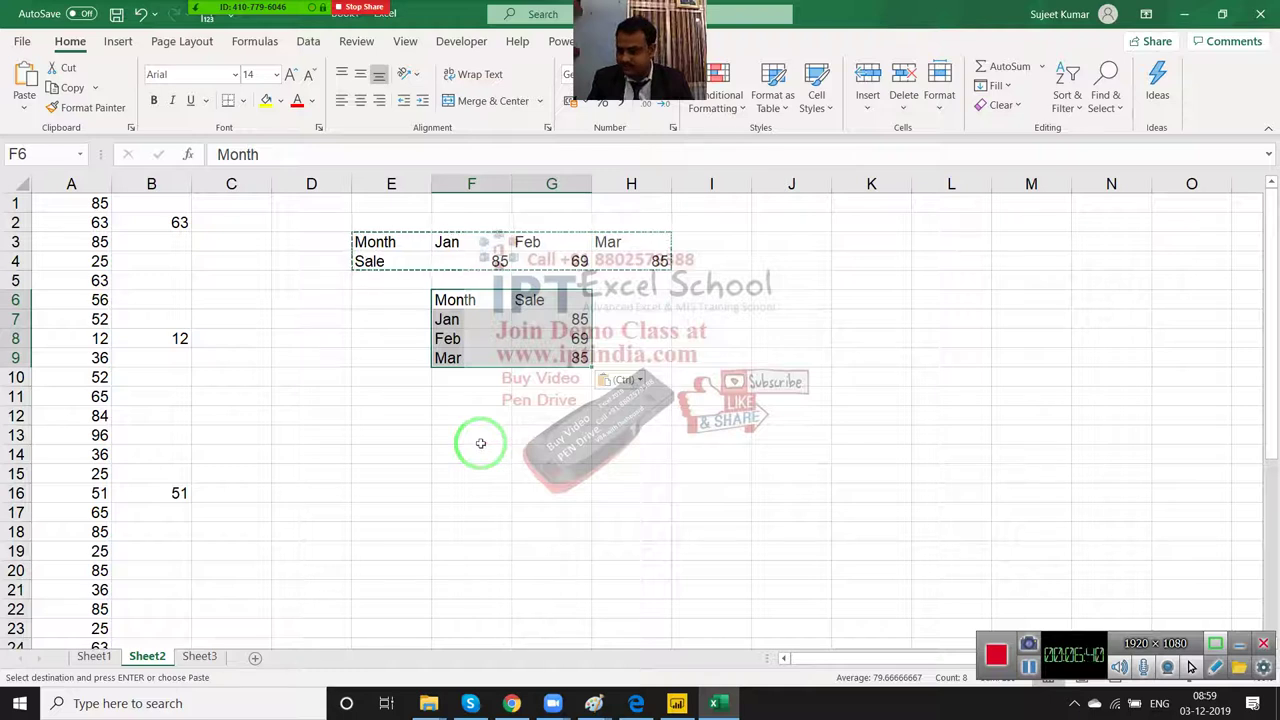
Step: Copy F6:G9 and paste it transposed back into a horizontal table at E11
key(ctrl+c)
click(352, 400)
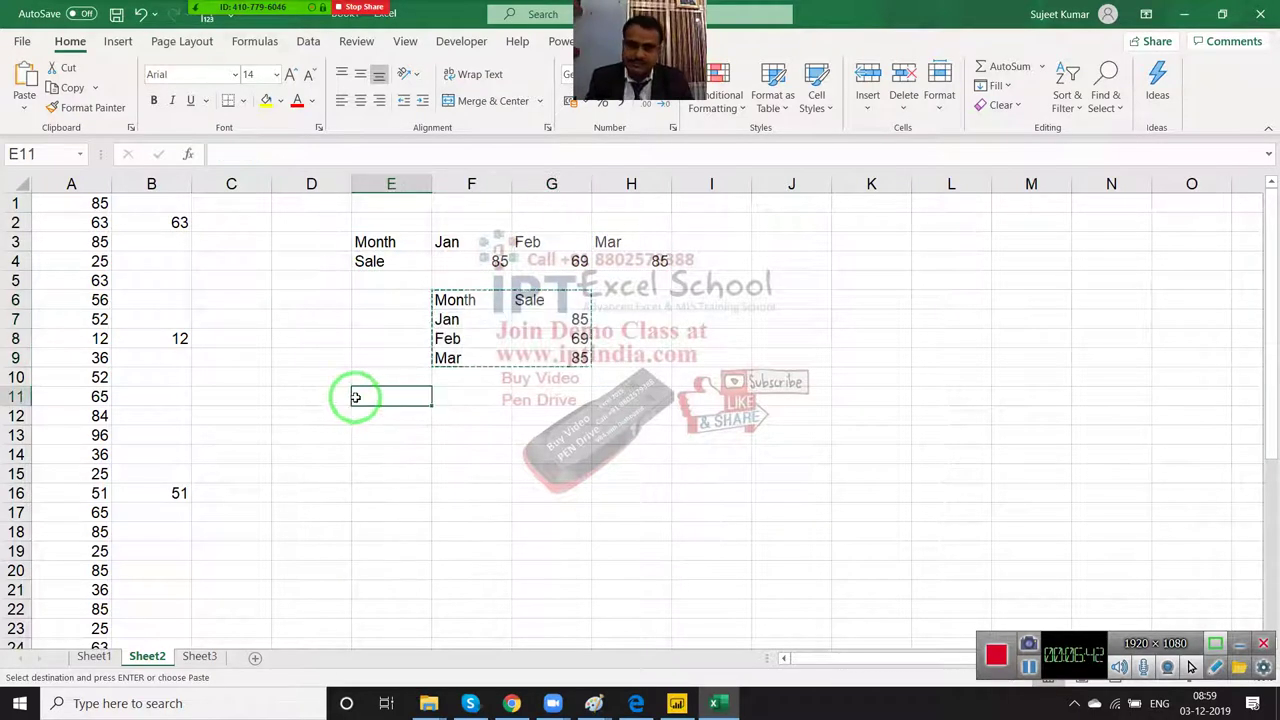
right_click(353, 399)
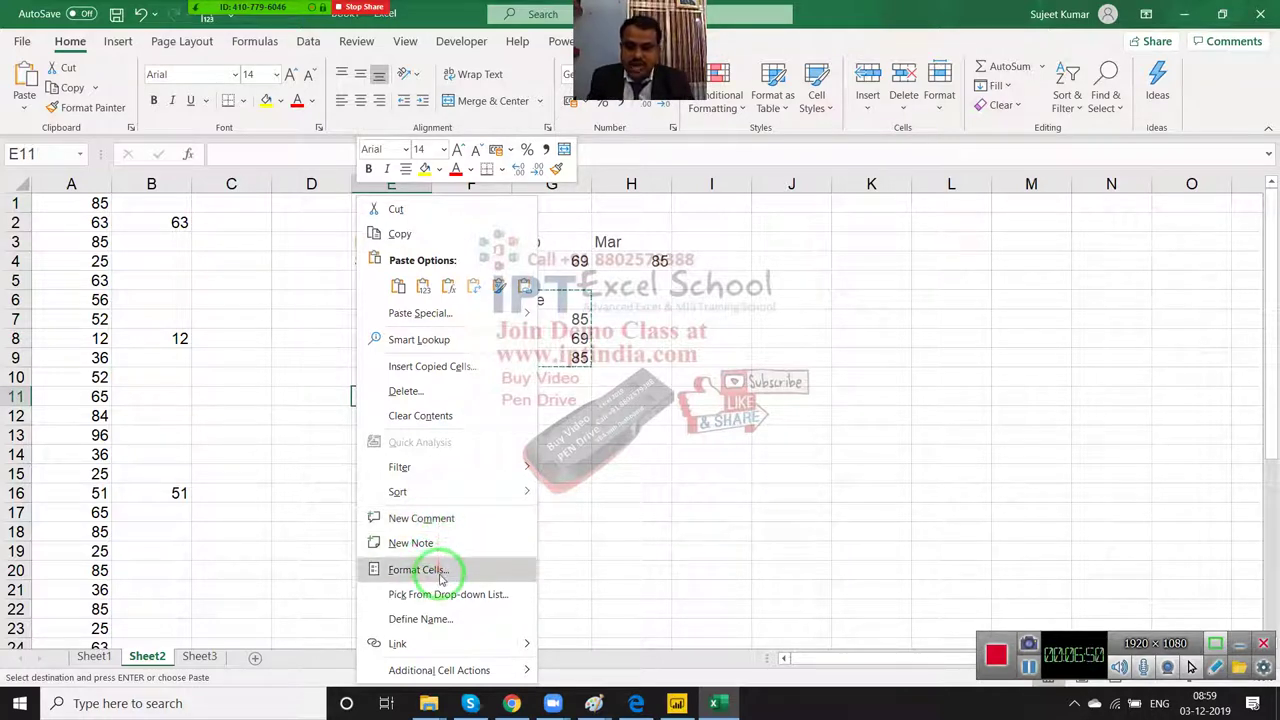
click(415, 313)
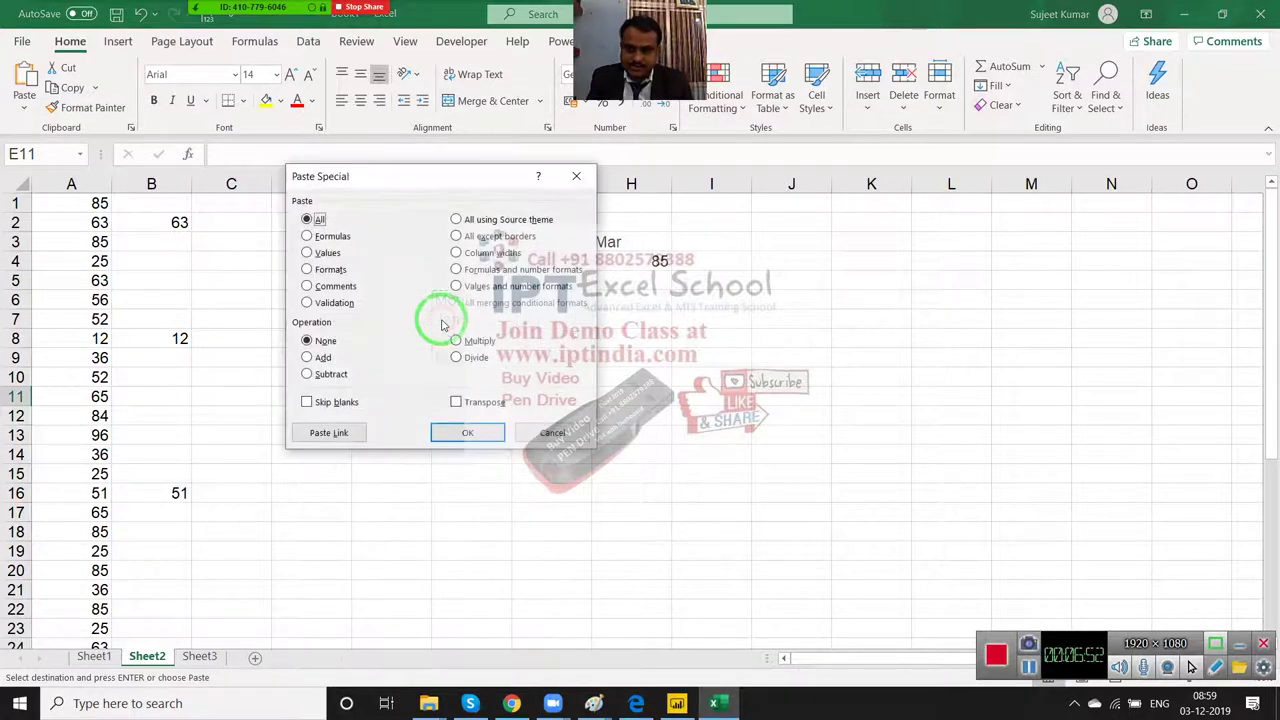
click(458, 403)
click(467, 432)
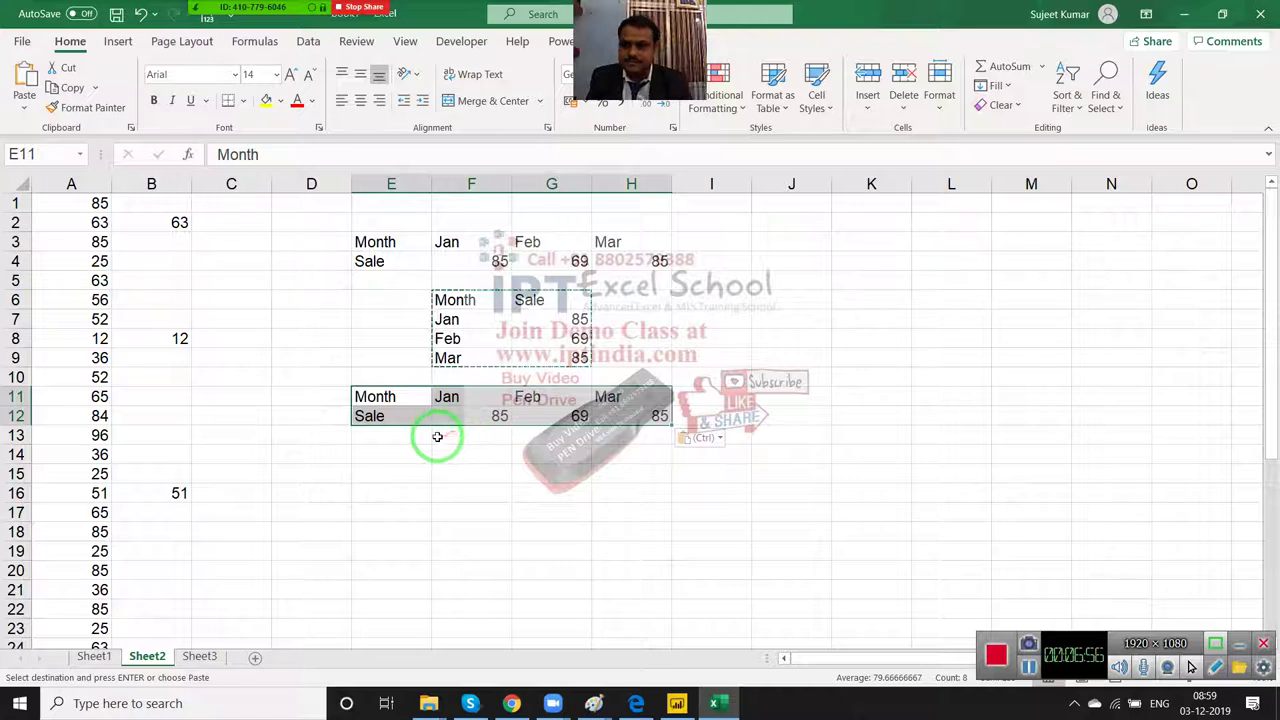
Step: Delete the tables in E2:I5 and D10:H14, keeping only the vertical list at F6:G9
drag(365, 358, 645, 417)
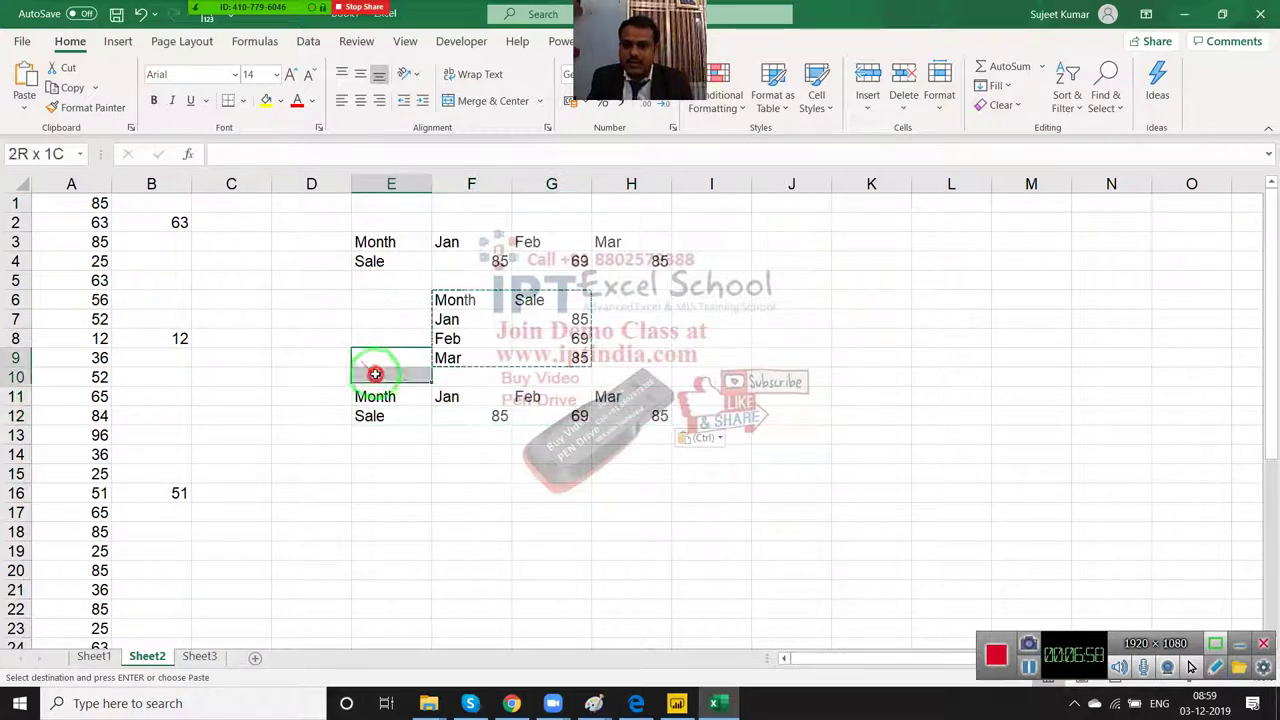
click(712, 416)
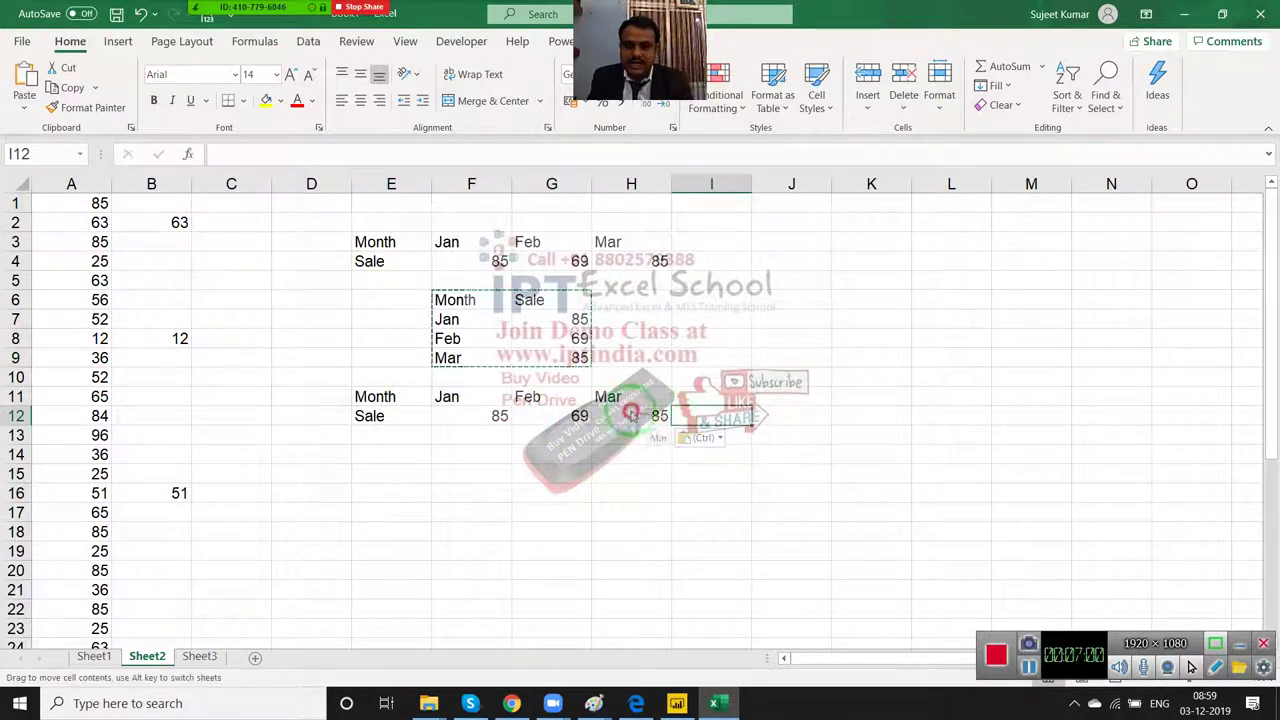
drag(673, 416, 645, 437)
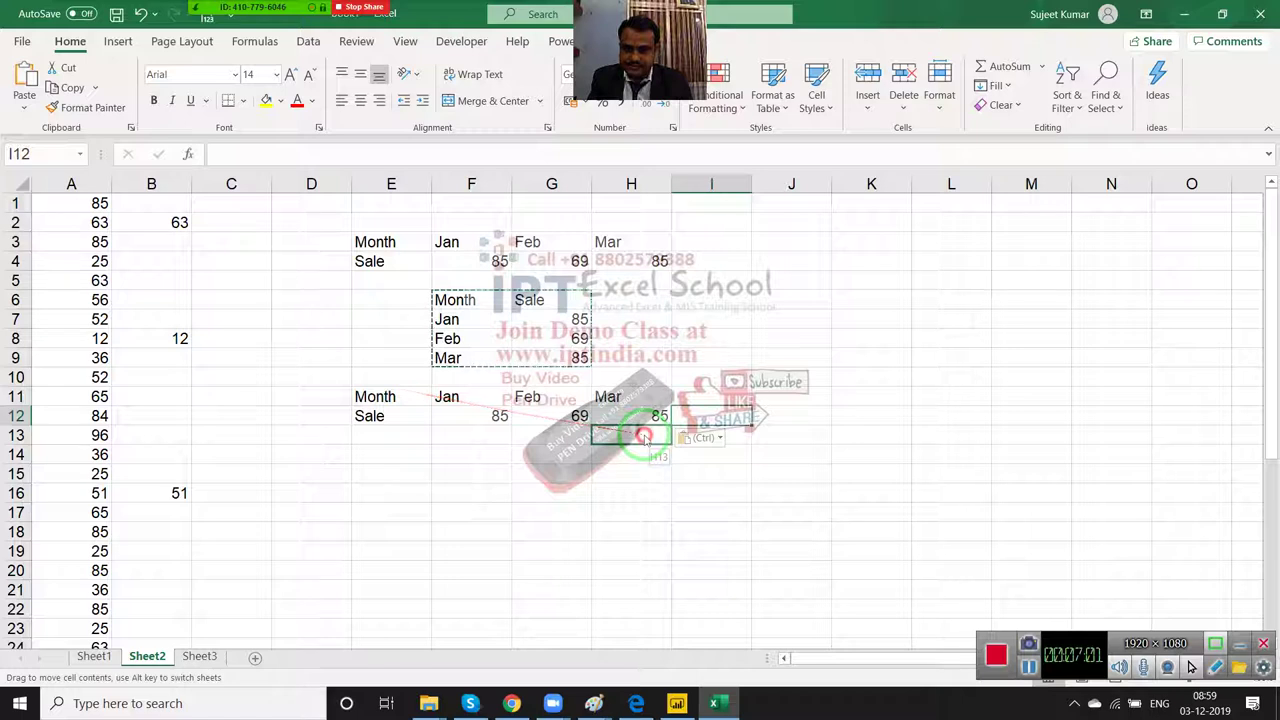
click(520, 437)
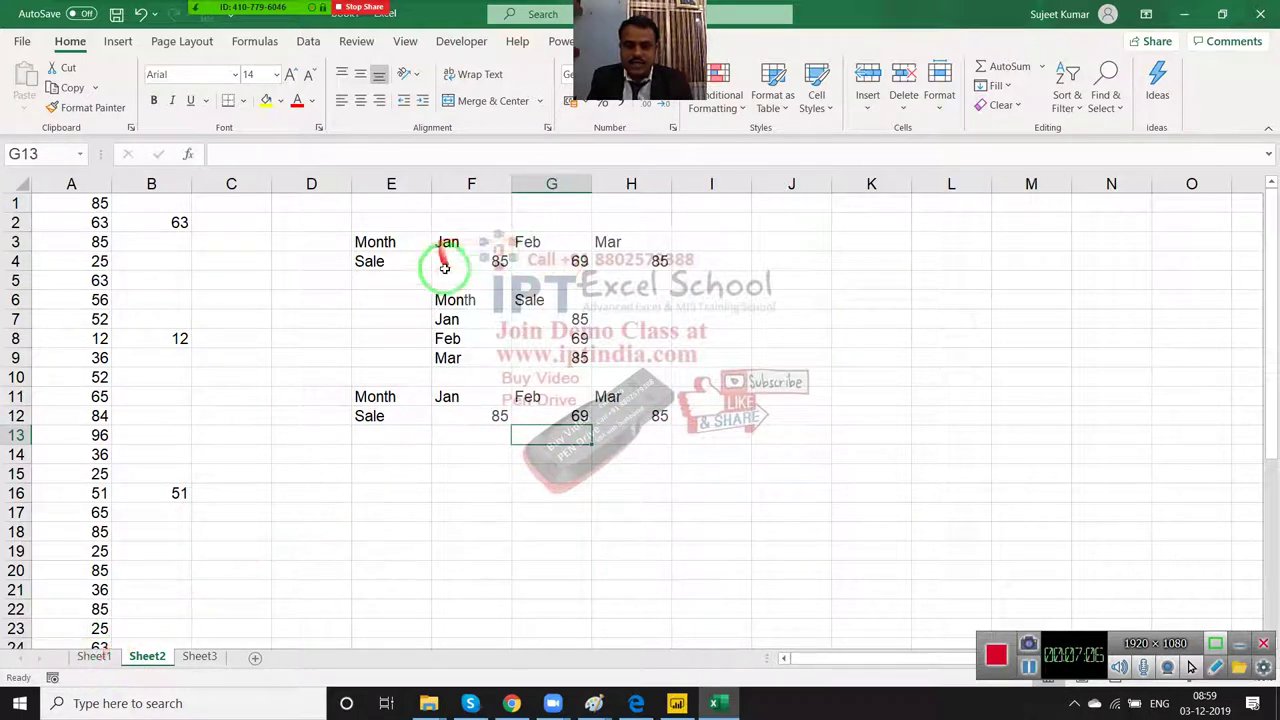
drag(372, 222, 678, 283)
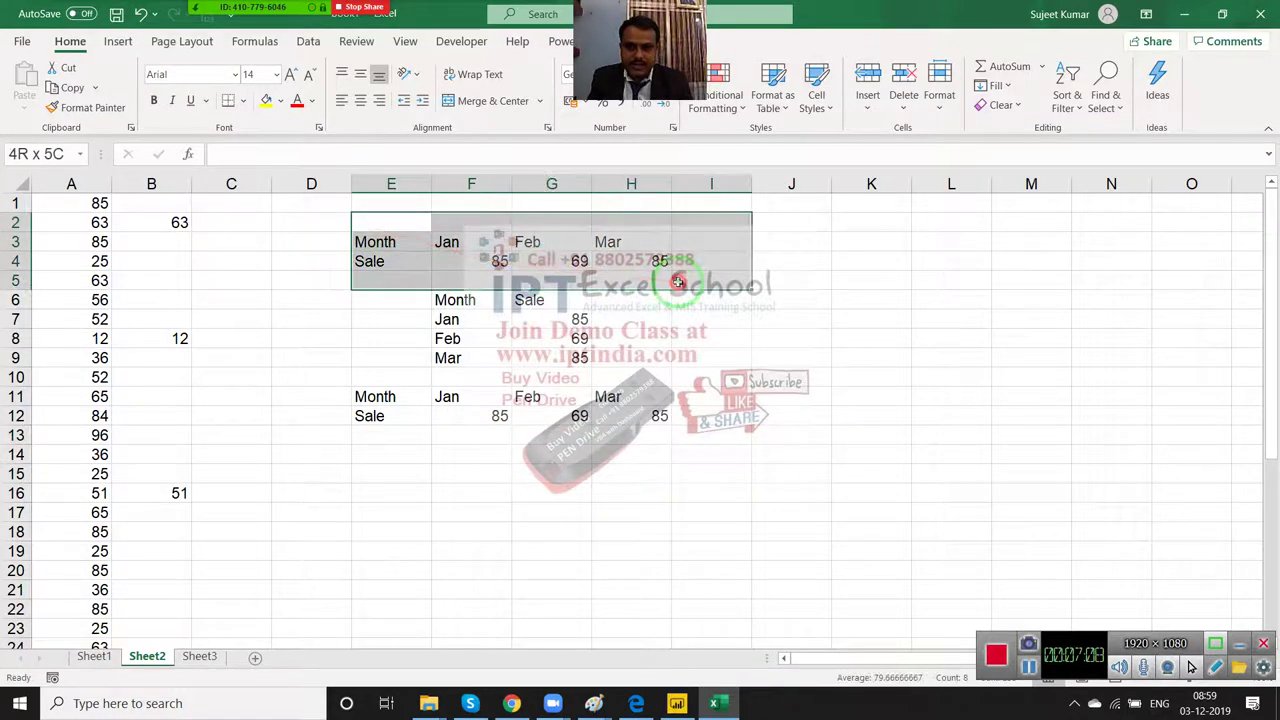
key(Delete)
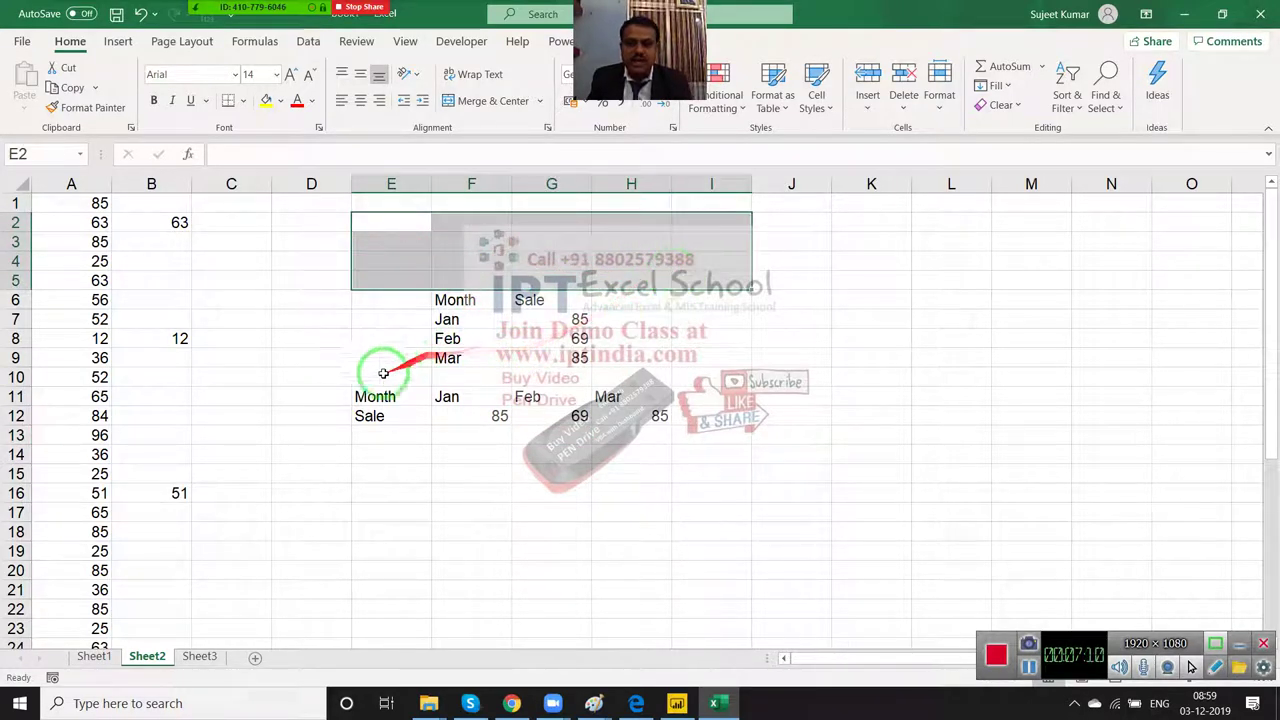
drag(330, 378, 650, 444)
key(Delete)
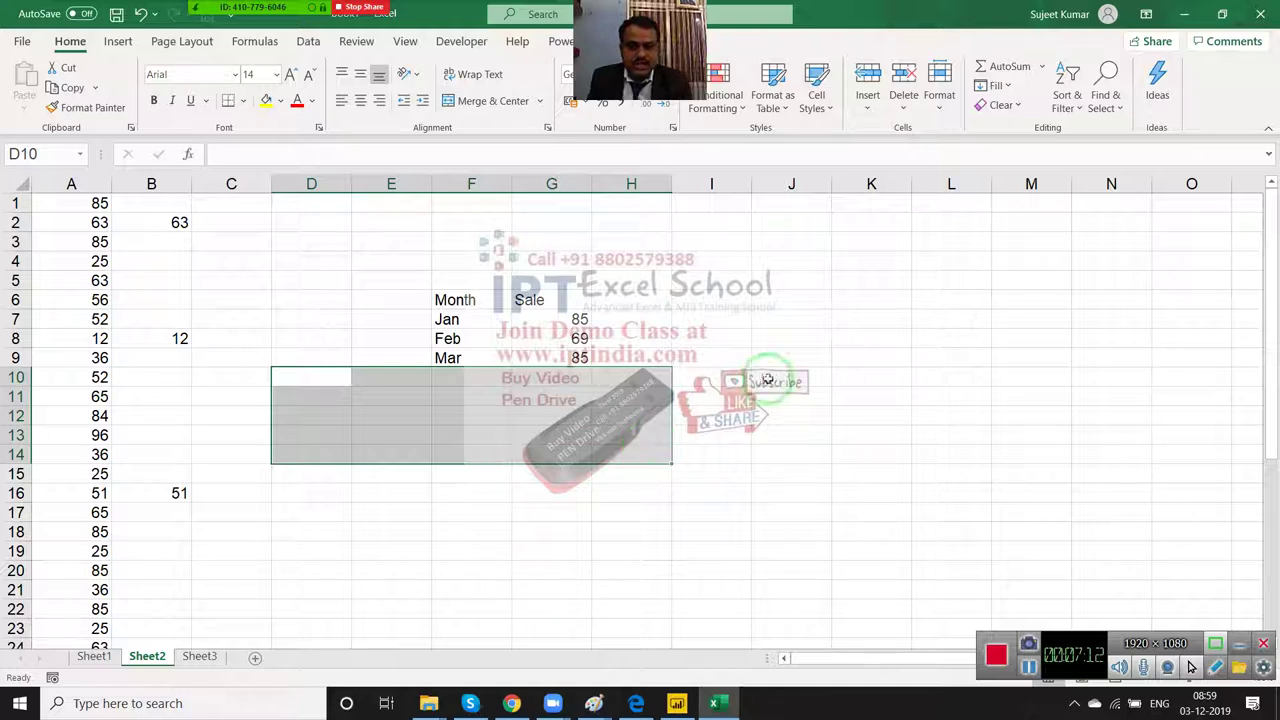
click(928, 299)
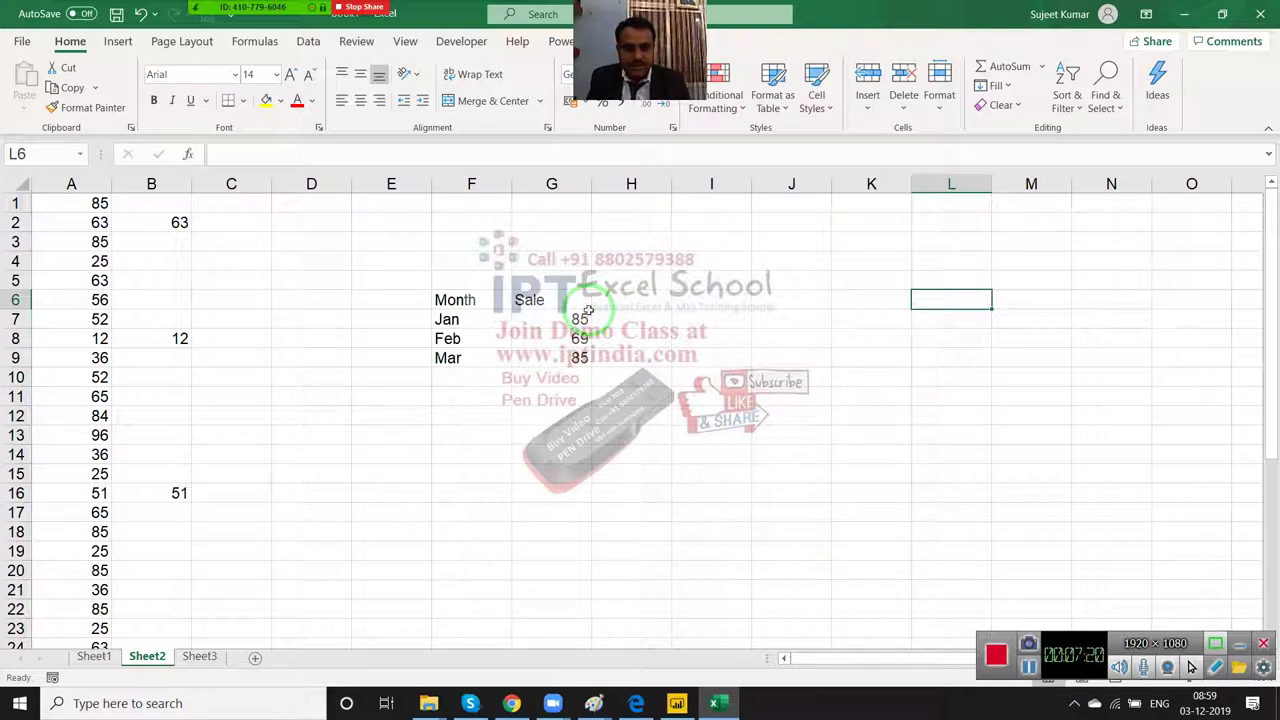
key(Left)
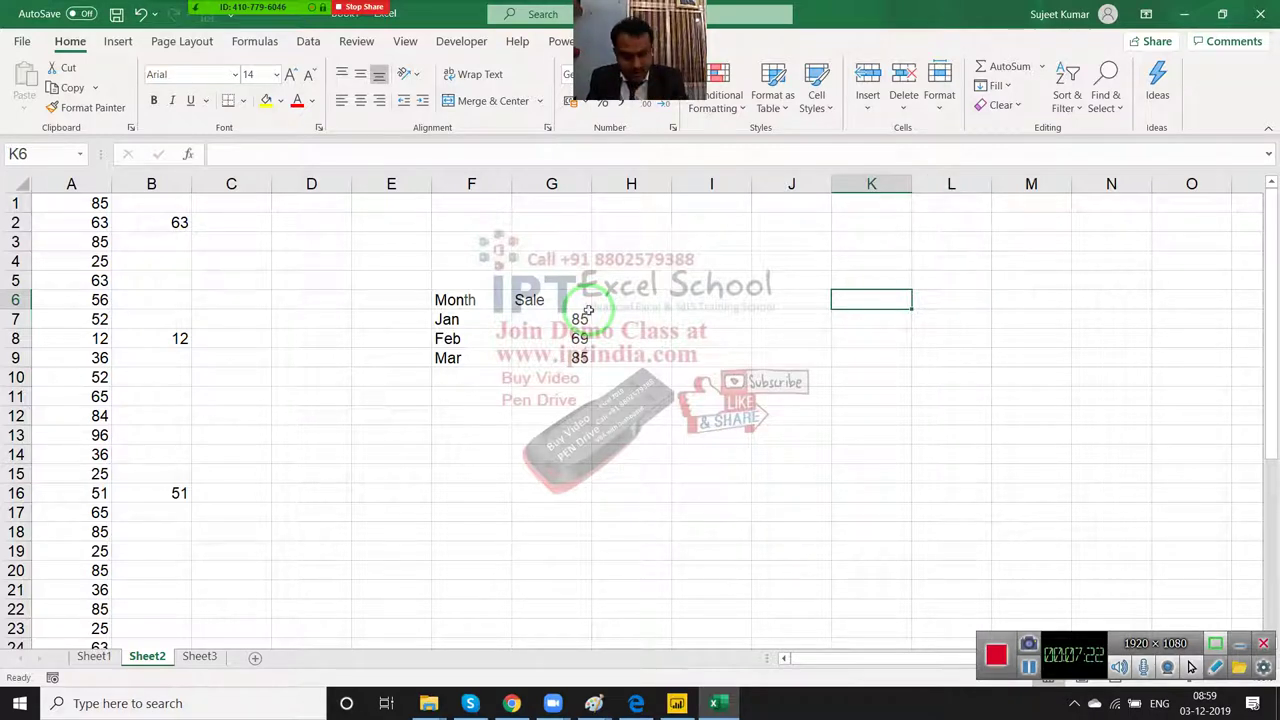
Step: Link K6 to F6 with =F6 and fill the formula across to L and down to row 9
text(=)
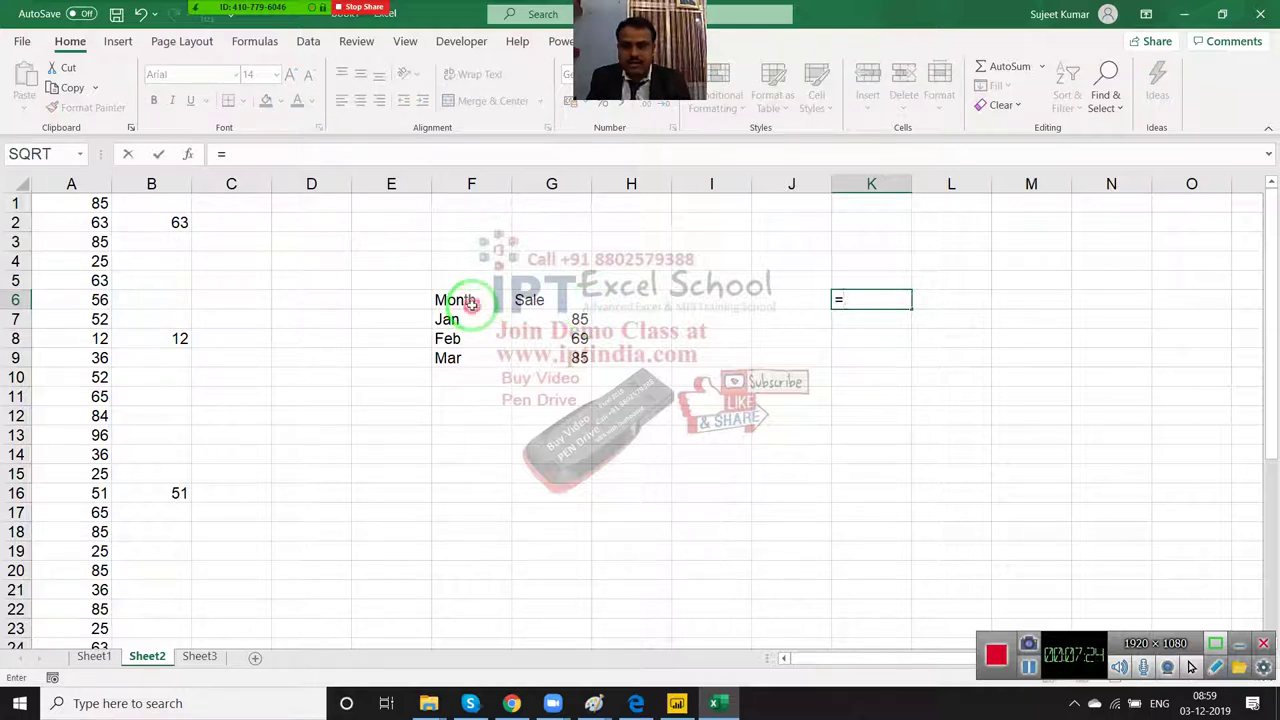
click(471, 302)
key(Return)
key(Up)
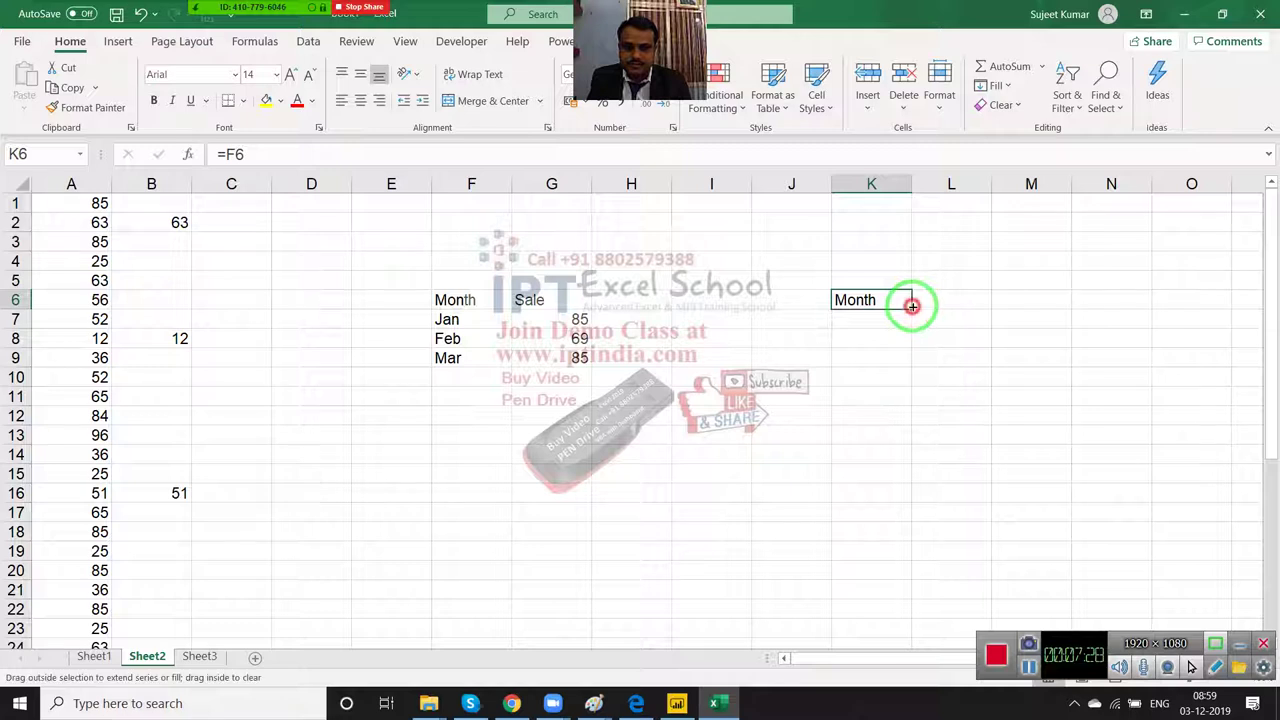
drag(912, 306, 960, 306)
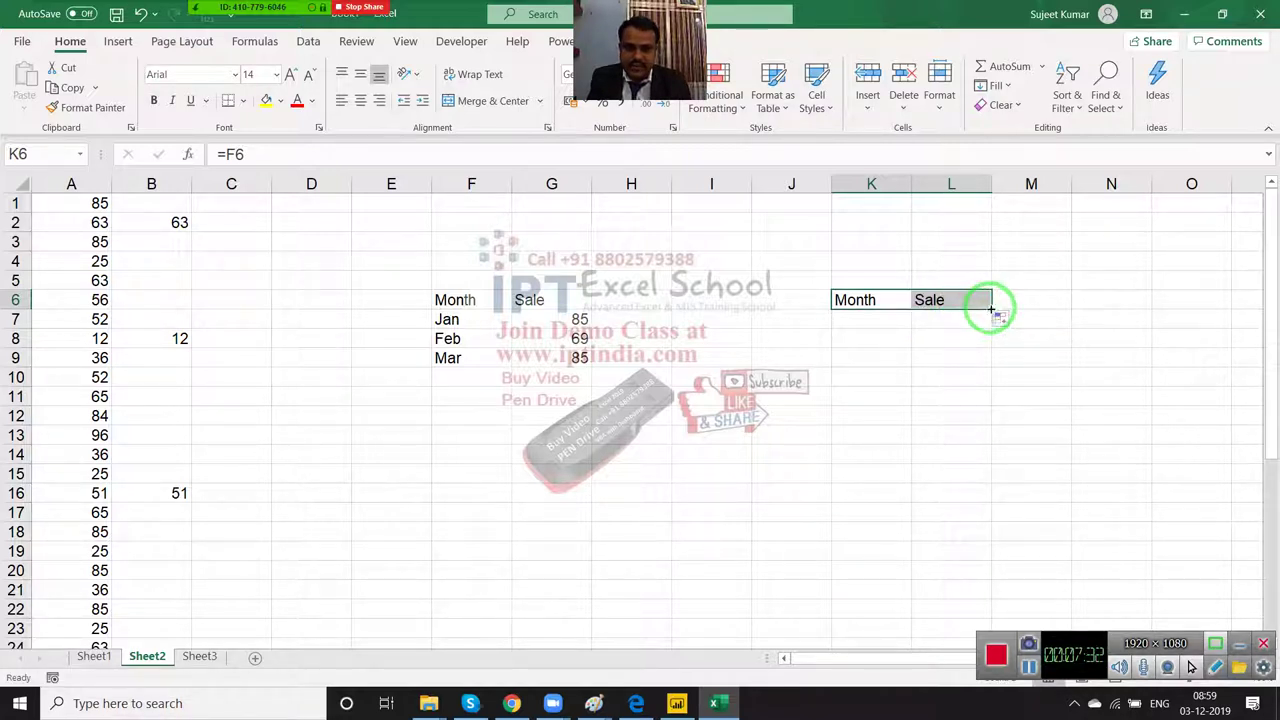
drag(992, 311, 980, 375)
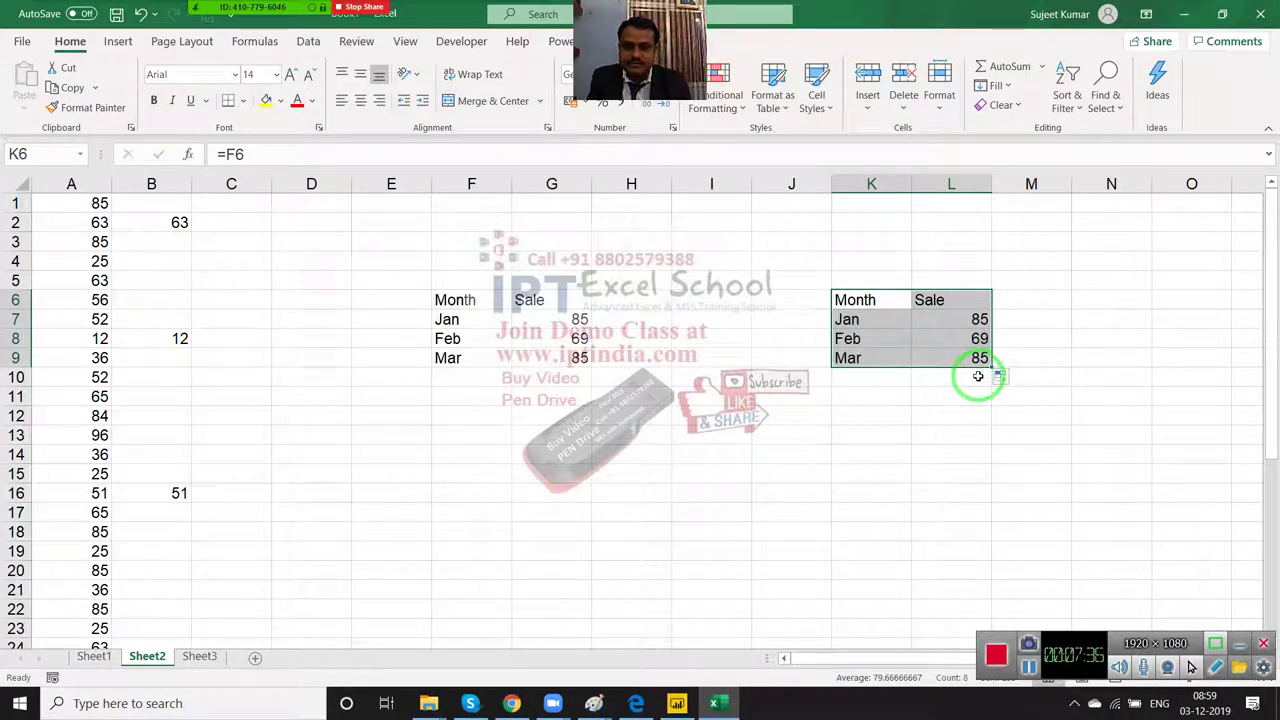
Step: Change Feb's sale in G8 to 98 and Mar's sale in G9 to 25
click(546, 336)
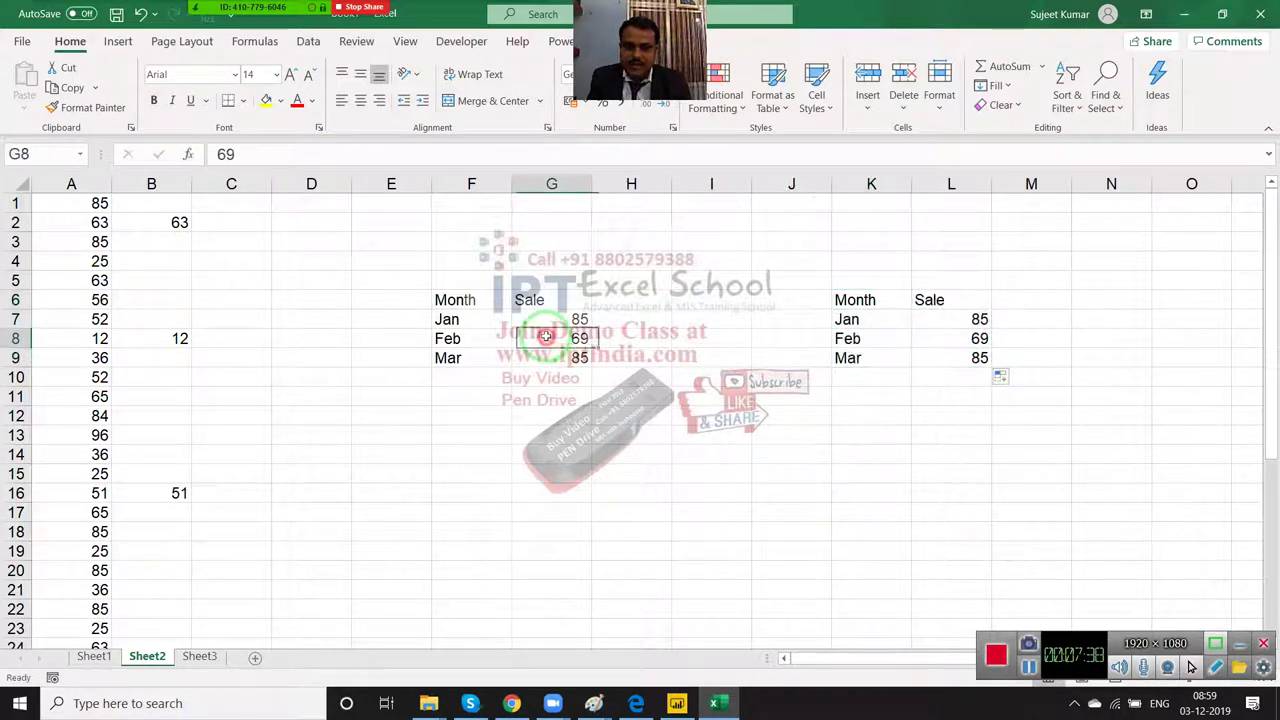
text(98)
key(Return)
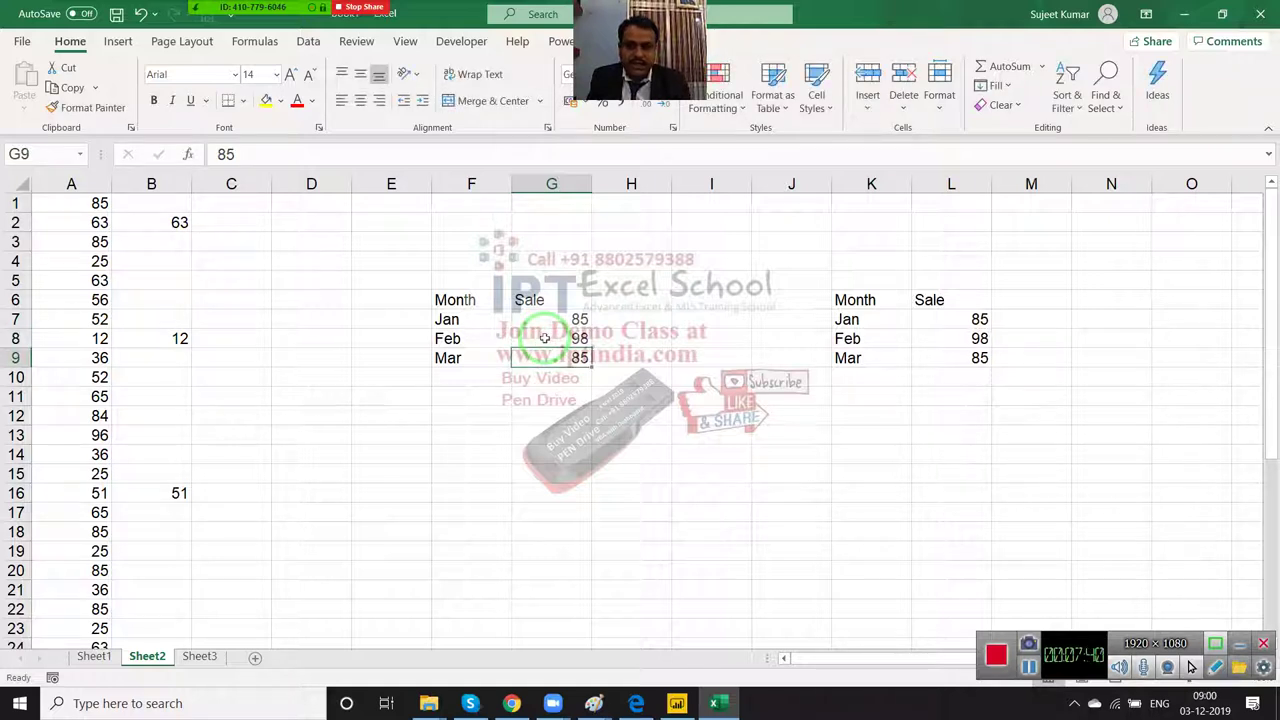
text(25)
key(Return)
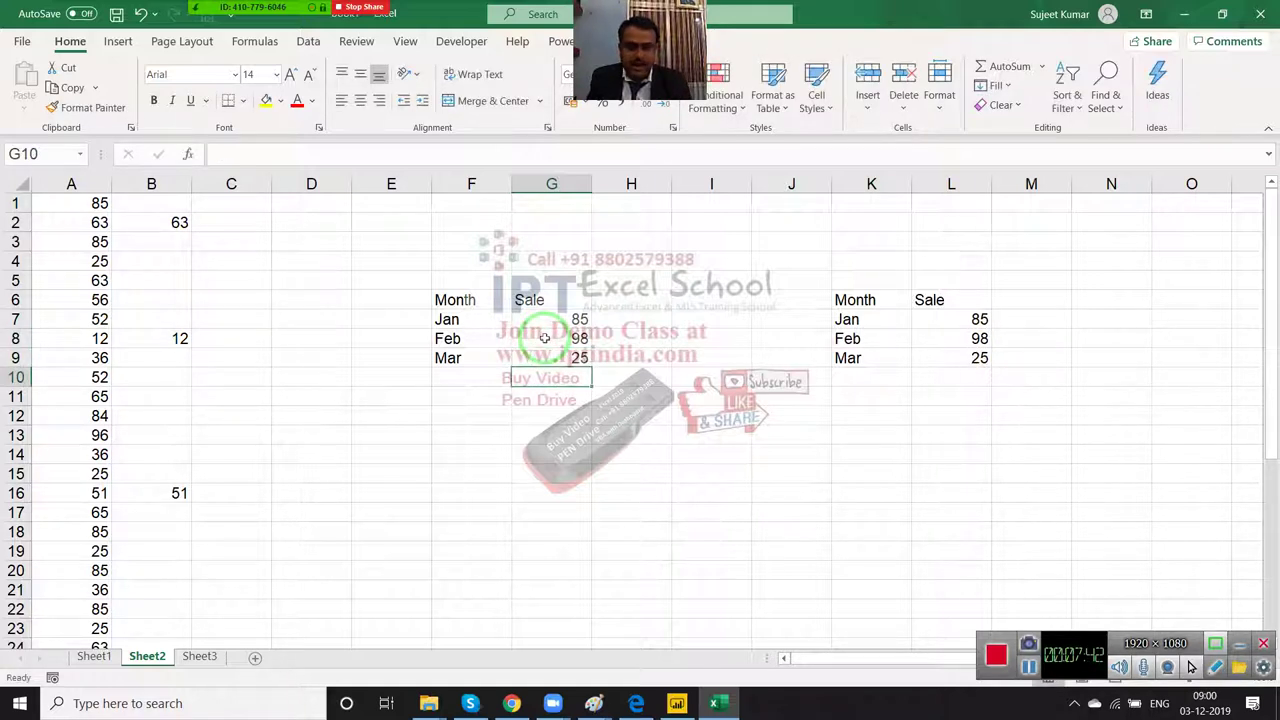
Step: Open the DD workbook from the New folder on the Desktop
click(8, 41)
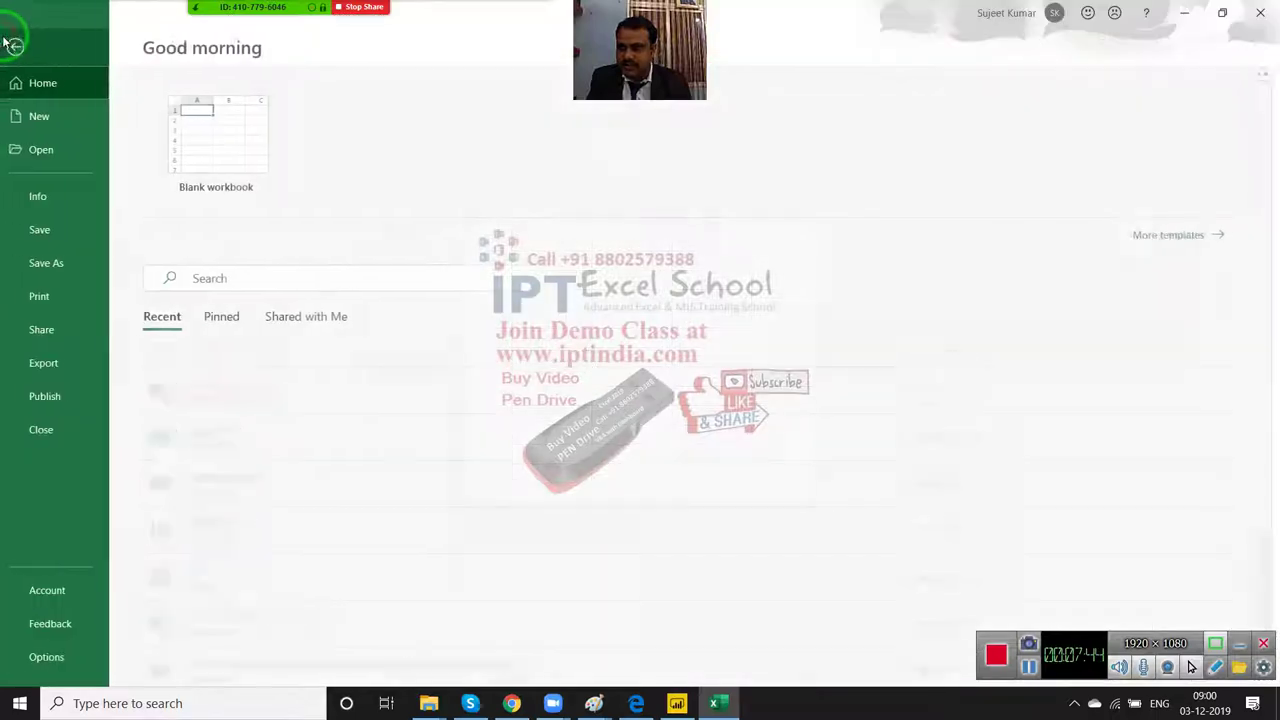
click(65, 155)
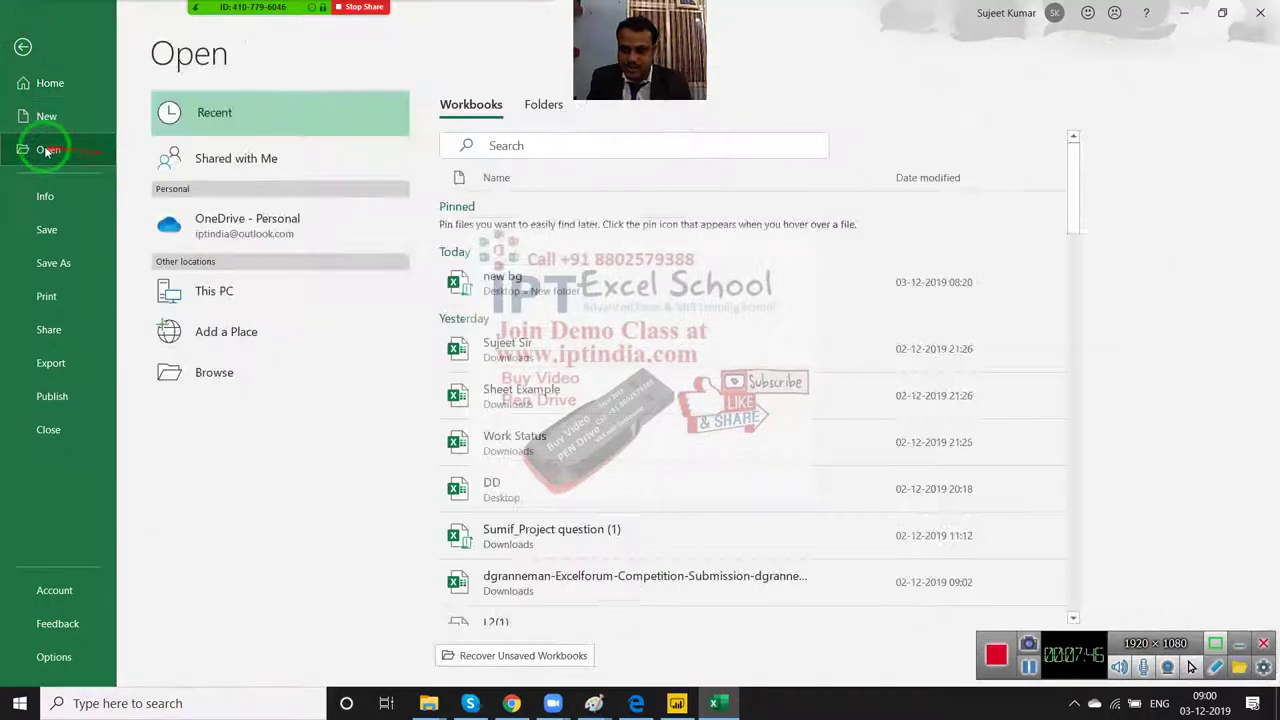
click(563, 423)
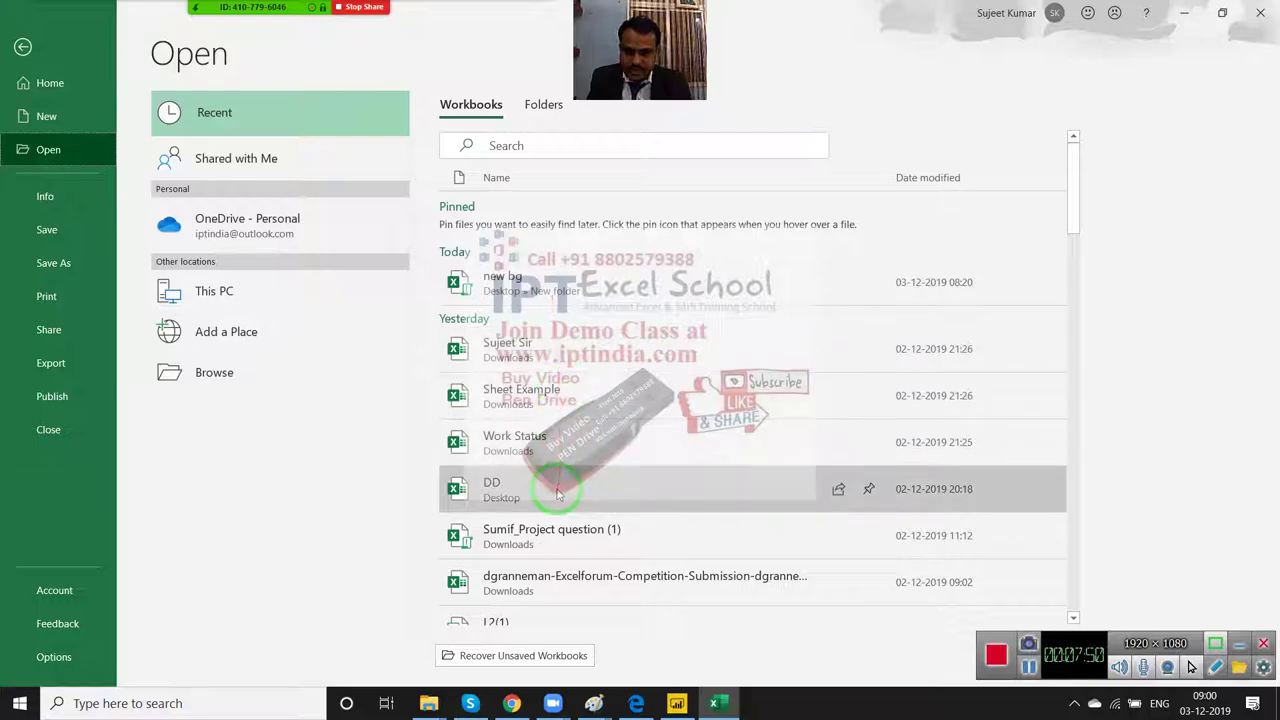
scroll(540, 467, down, 1)
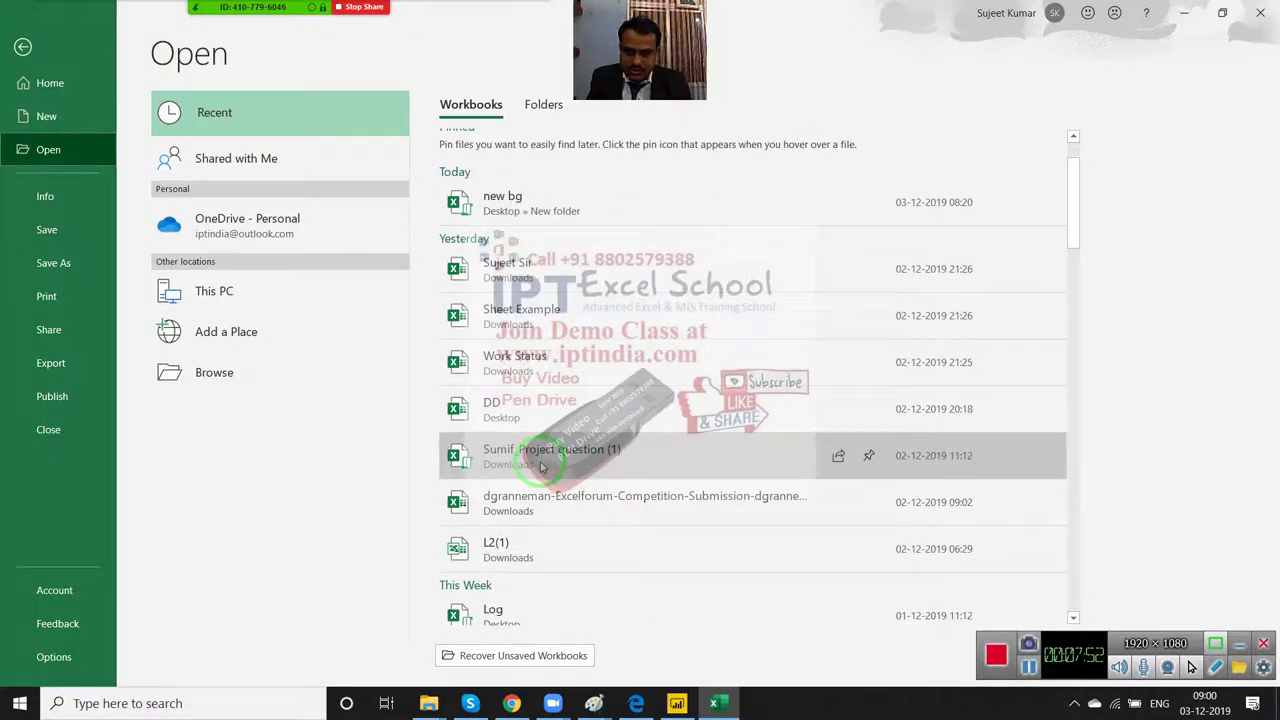
click(240, 370)
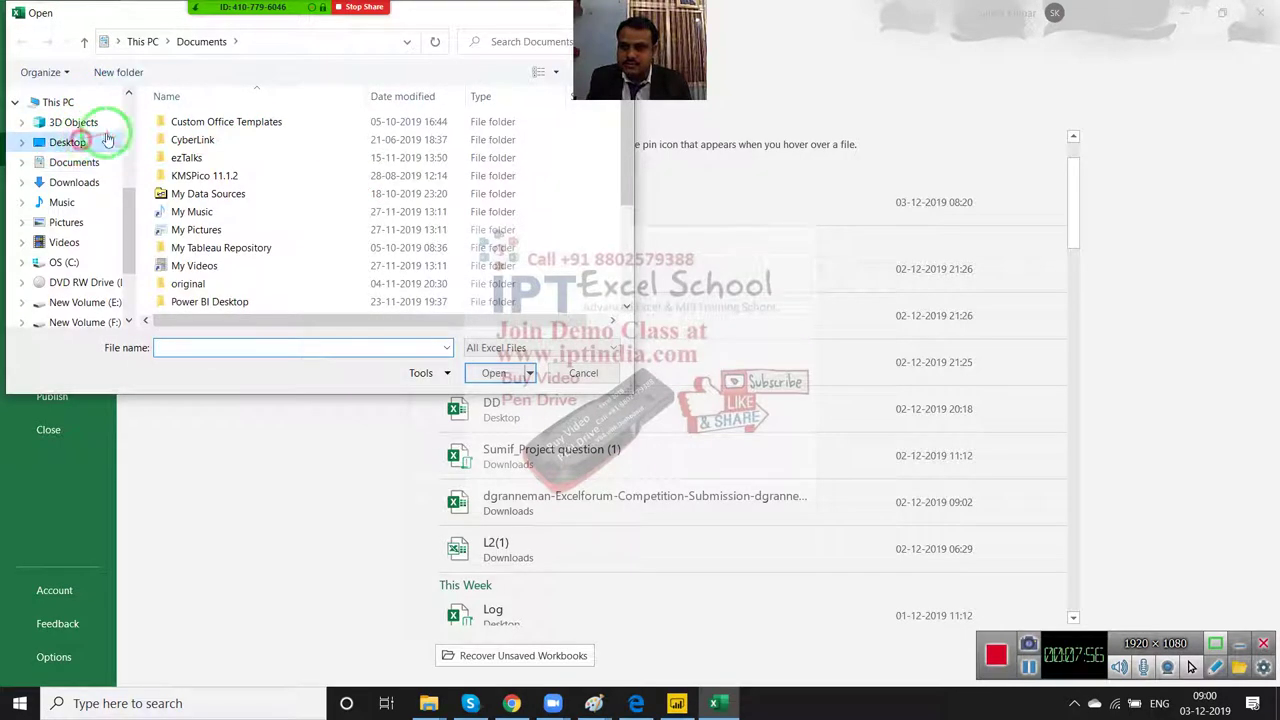
click(108, 141)
double_click(182, 122)
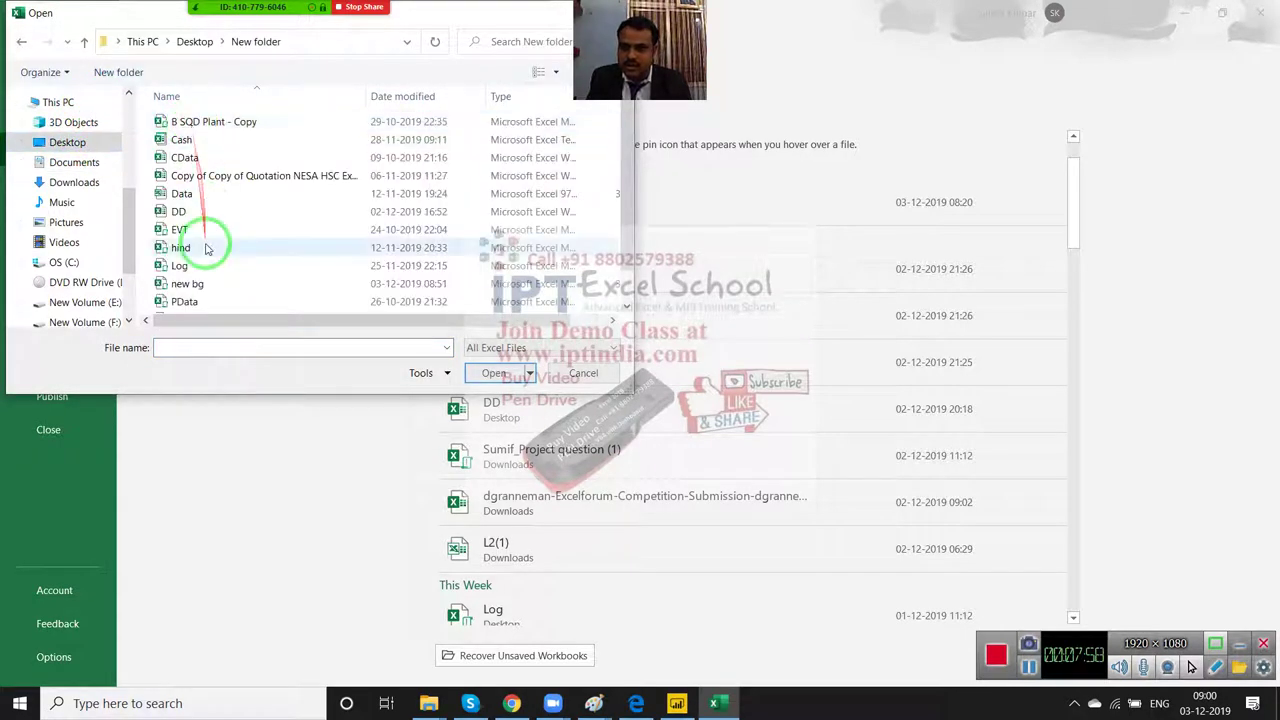
click(181, 211)
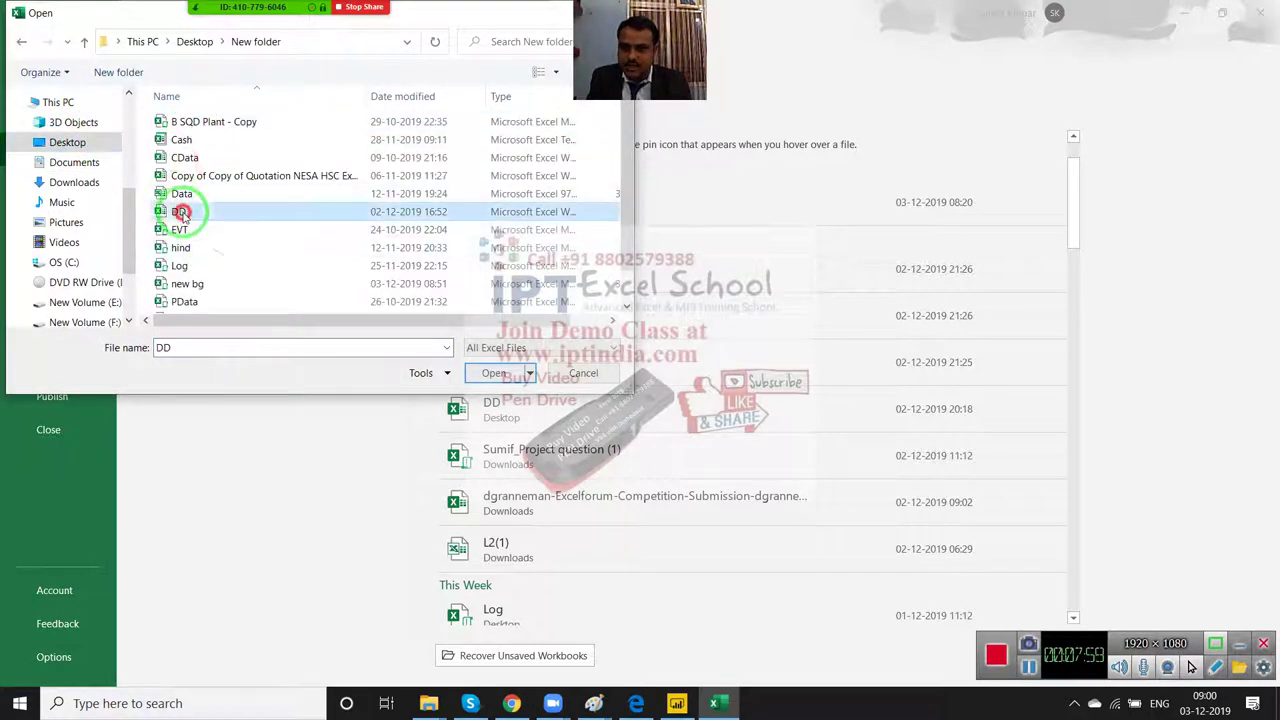
click(495, 373)
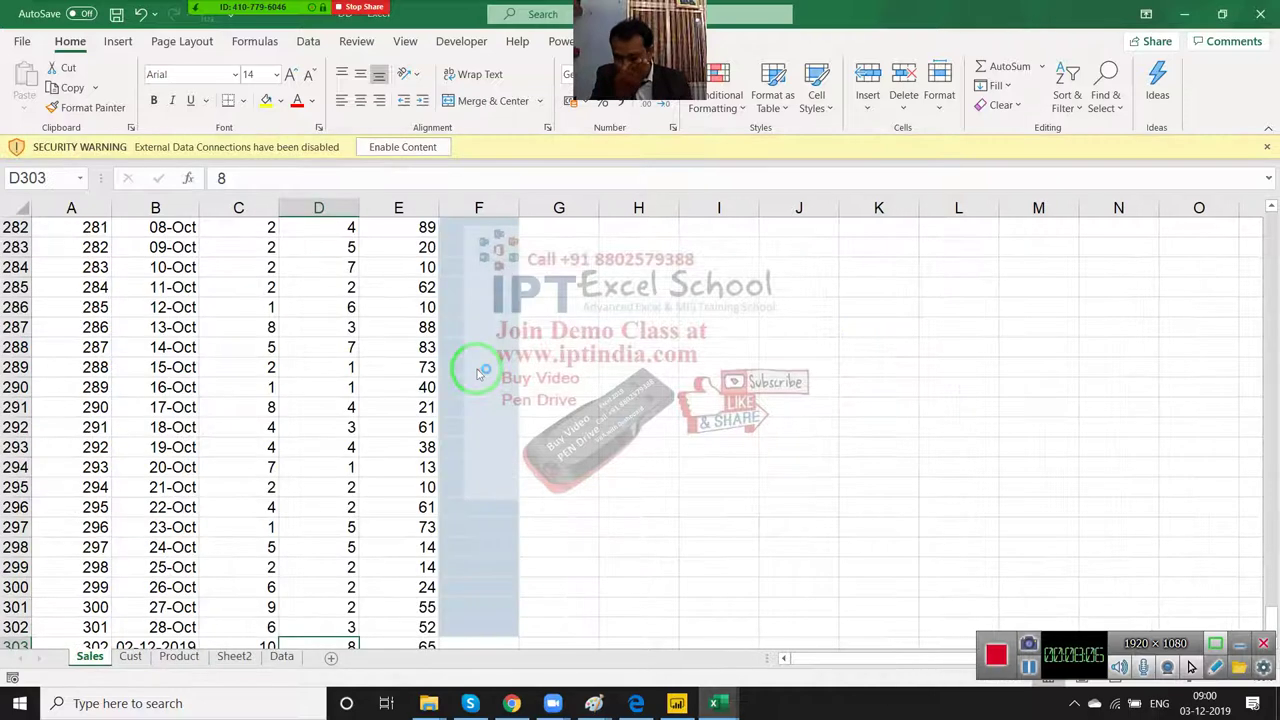
Step: Enable the DD workbook's content and switch to Sheet2's sales table
click(371, 145)
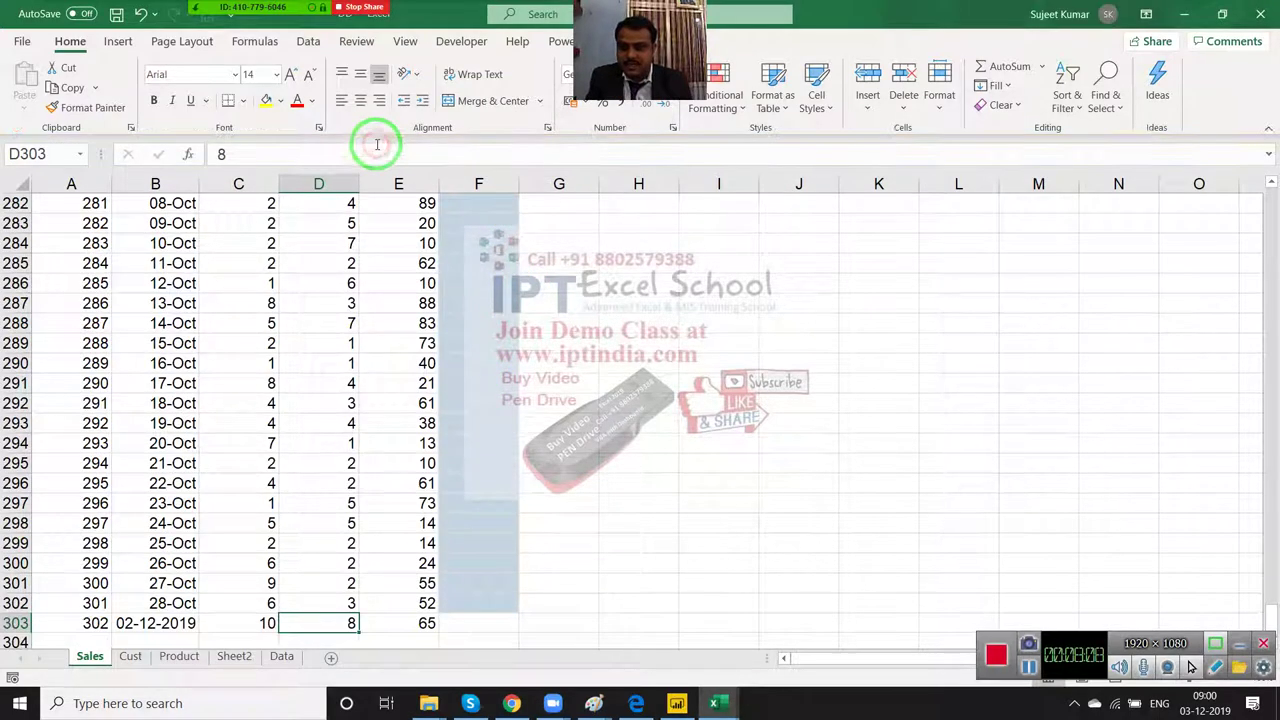
drag(369, 152, 284, 637)
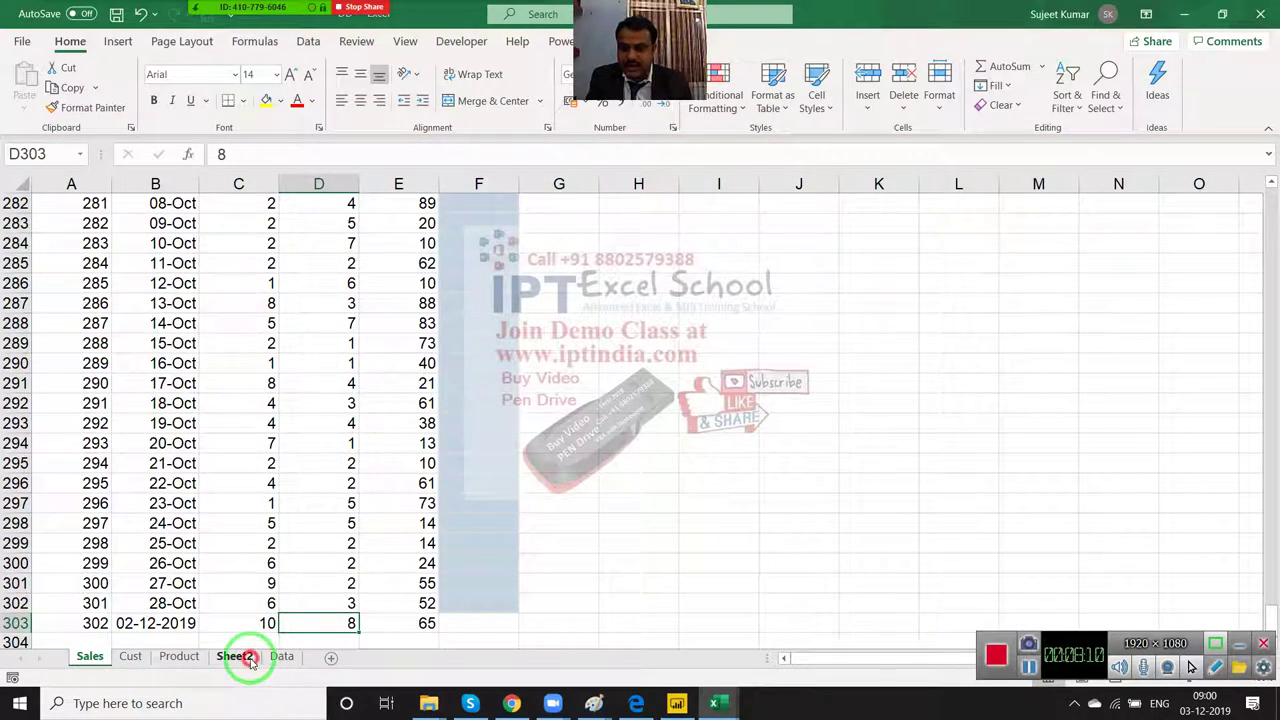
click(250, 660)
click(320, 319)
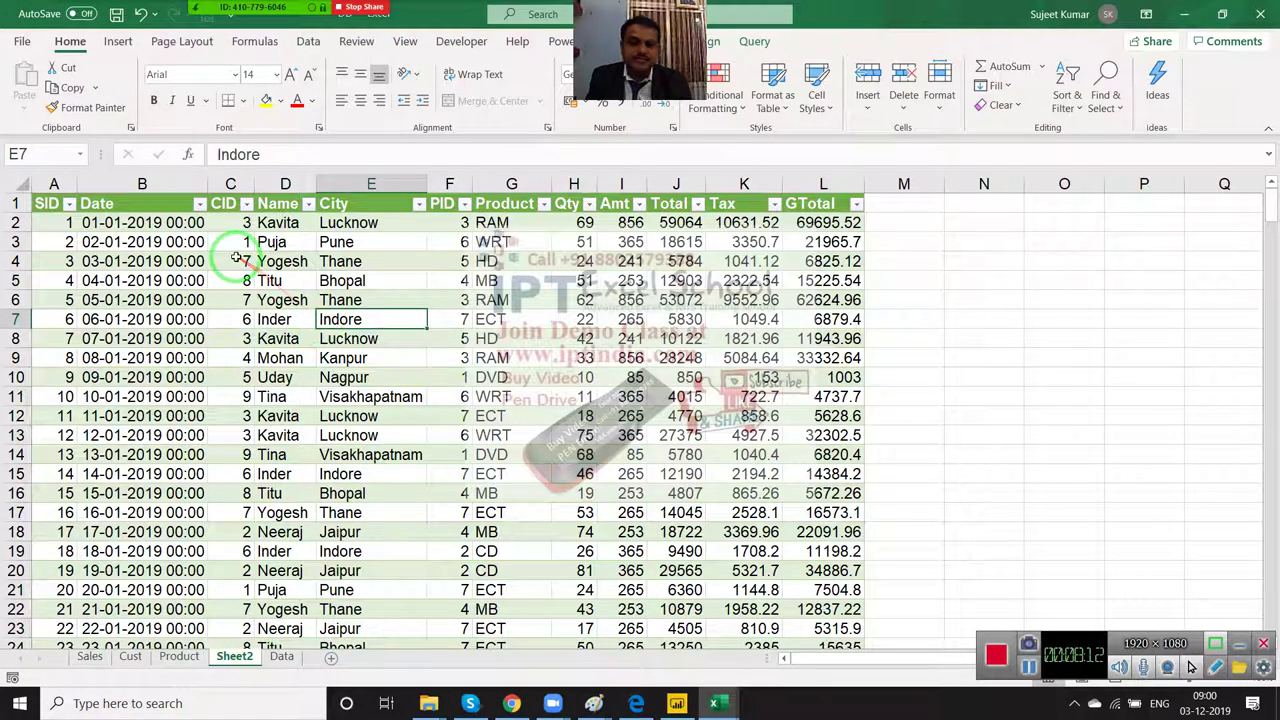
drag(236, 258, 186, 643)
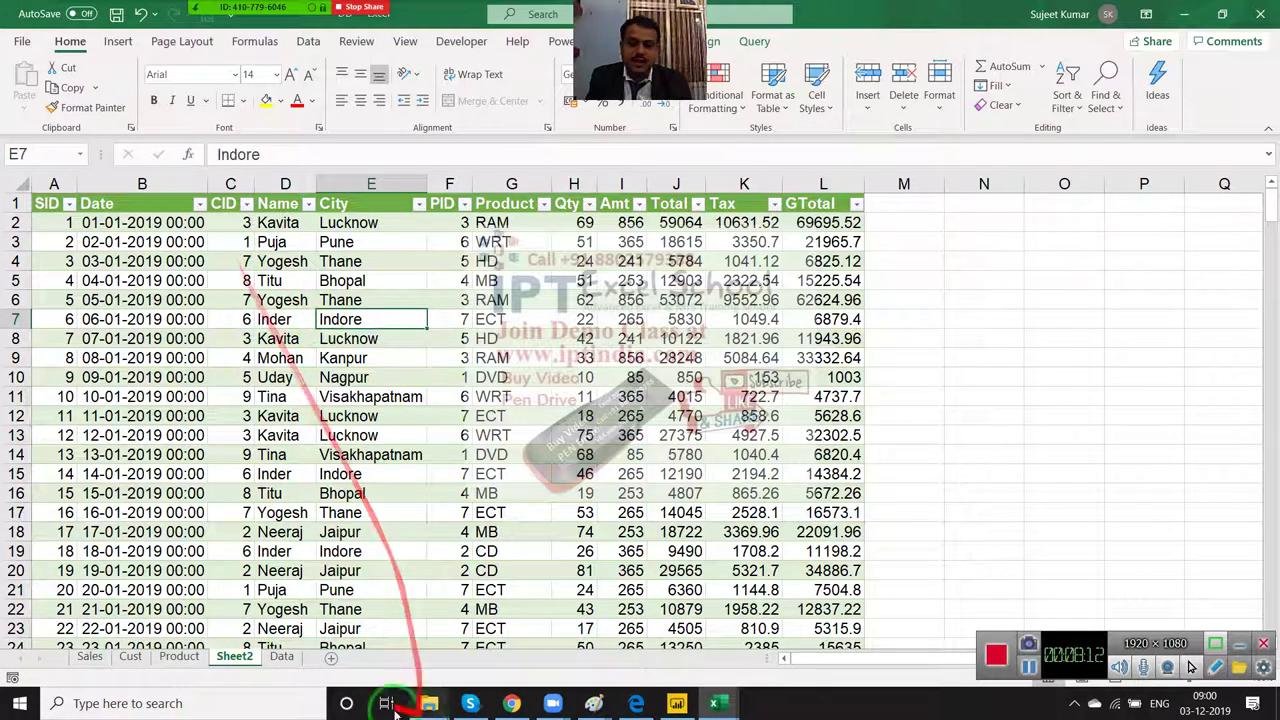
click(280, 658)
click(250, 662)
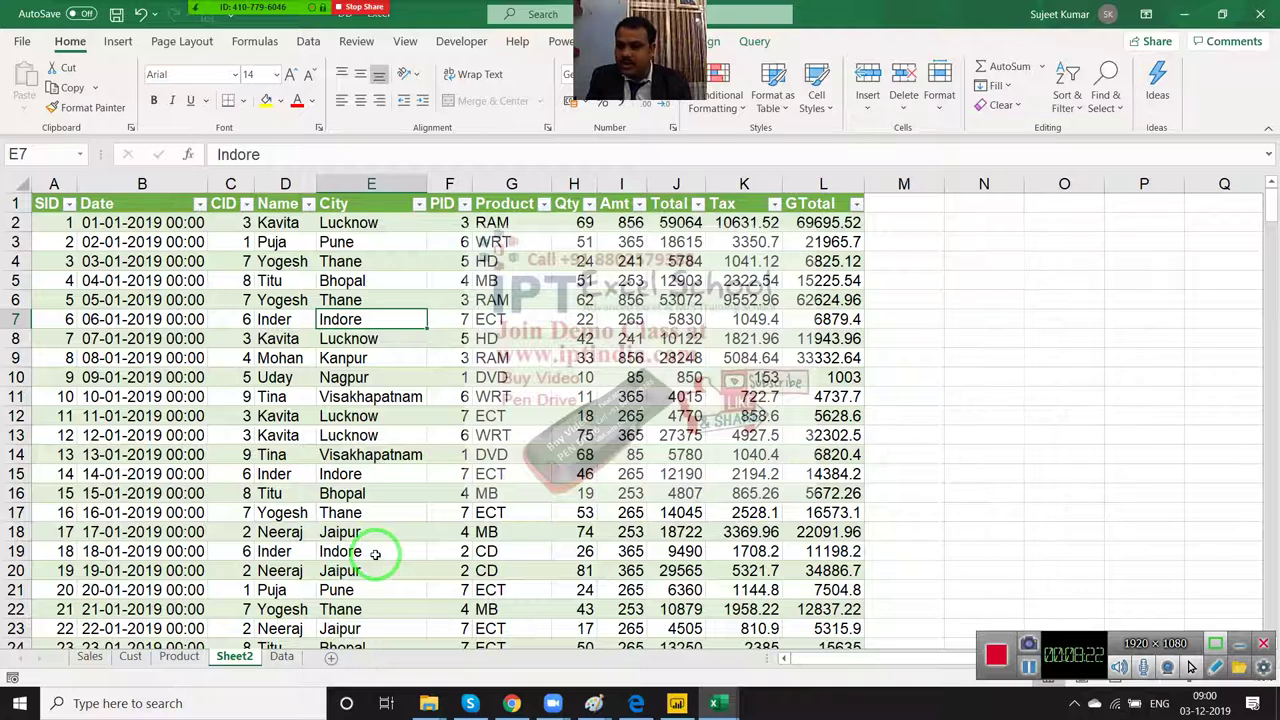
Step: Select the City, Product, Amt and Tax columns
click(330, 180)
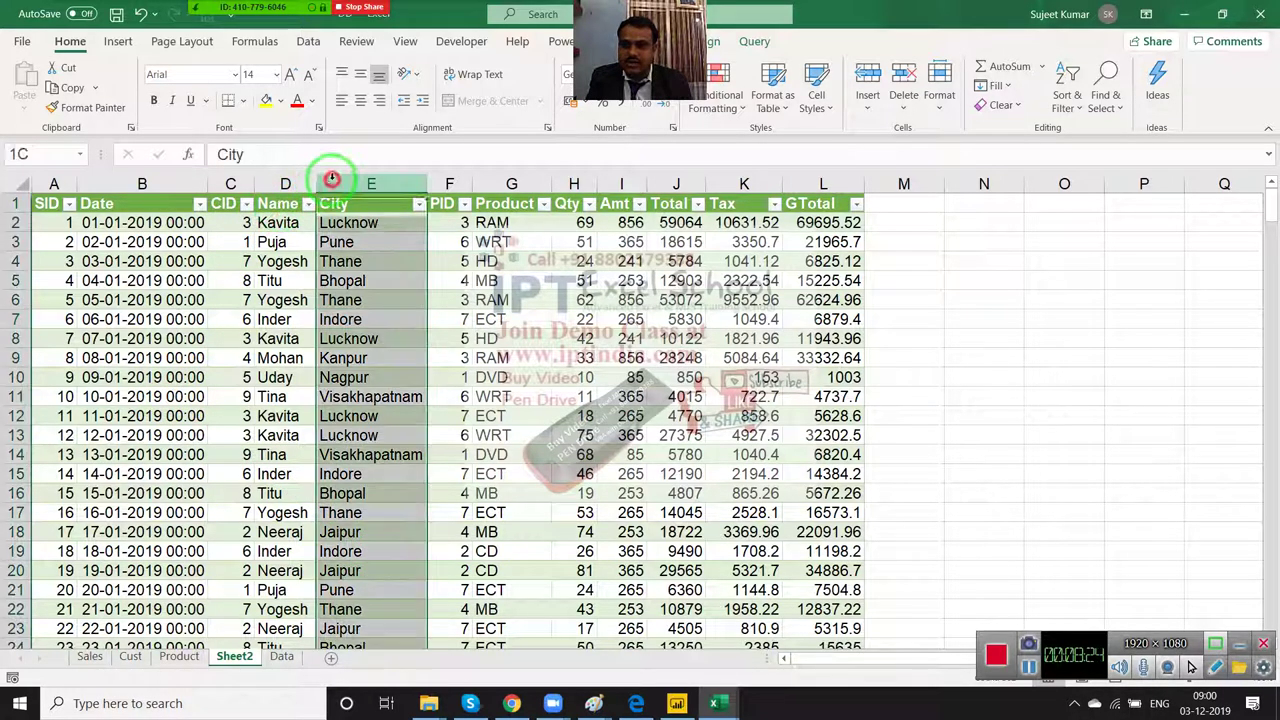
click(495, 177)
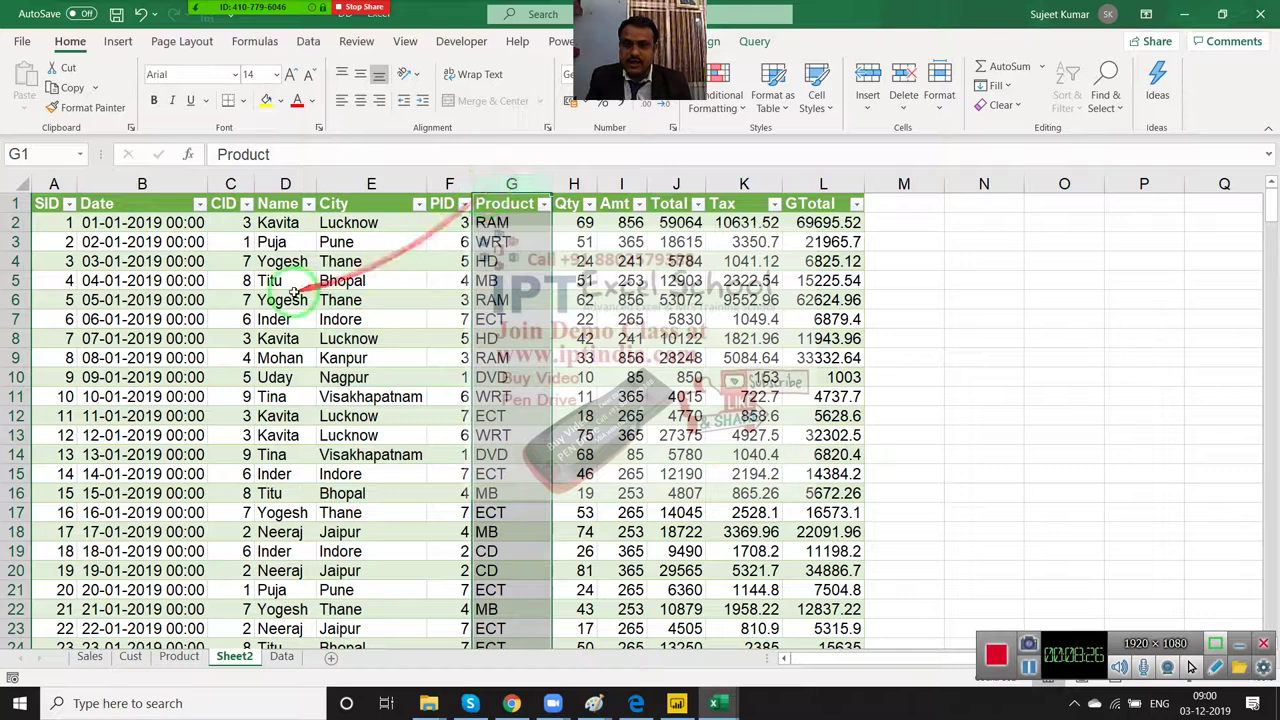
click(618, 183)
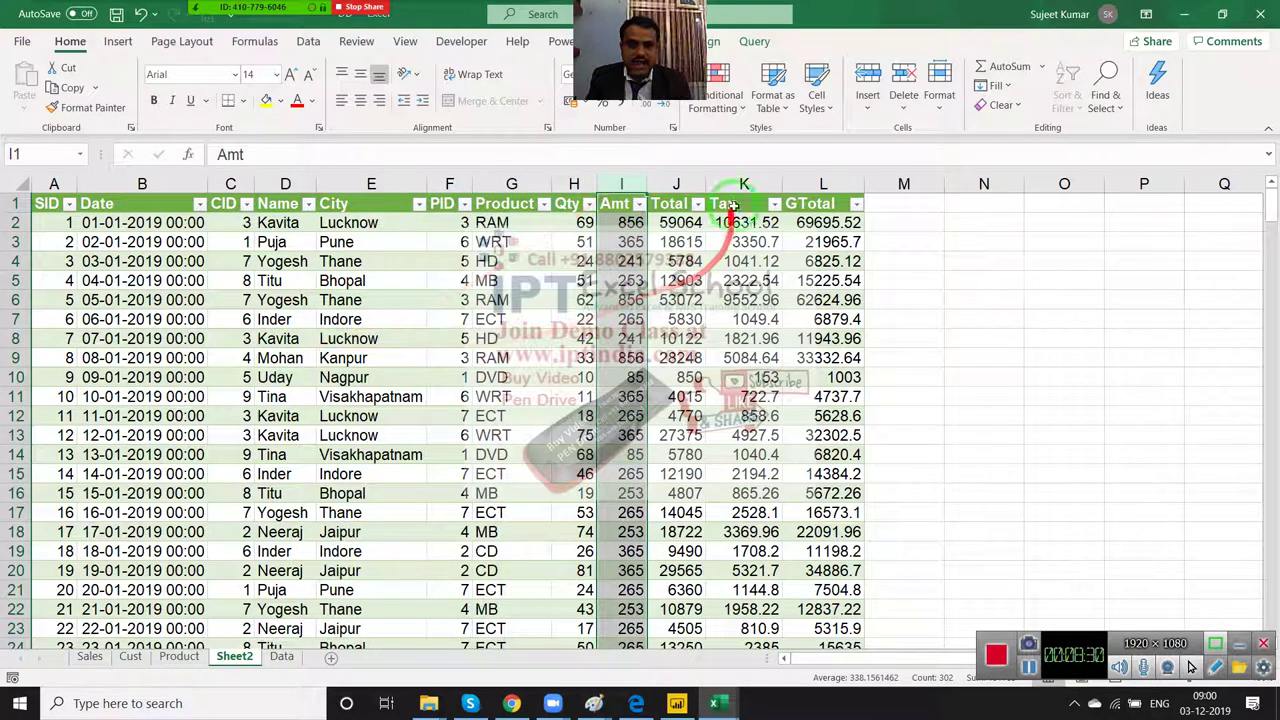
click(743, 183)
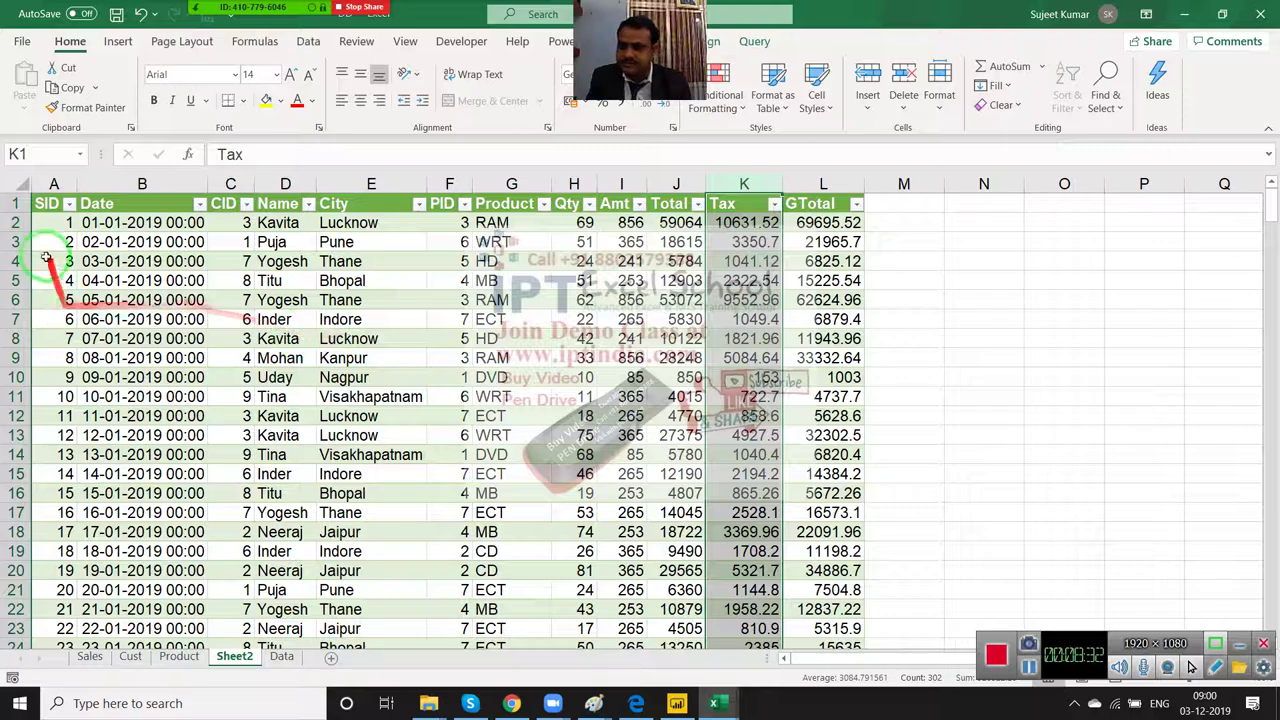
Step: Copy the whole of Sheet2 and paste it into the Data sheet at A1
click(25, 186)
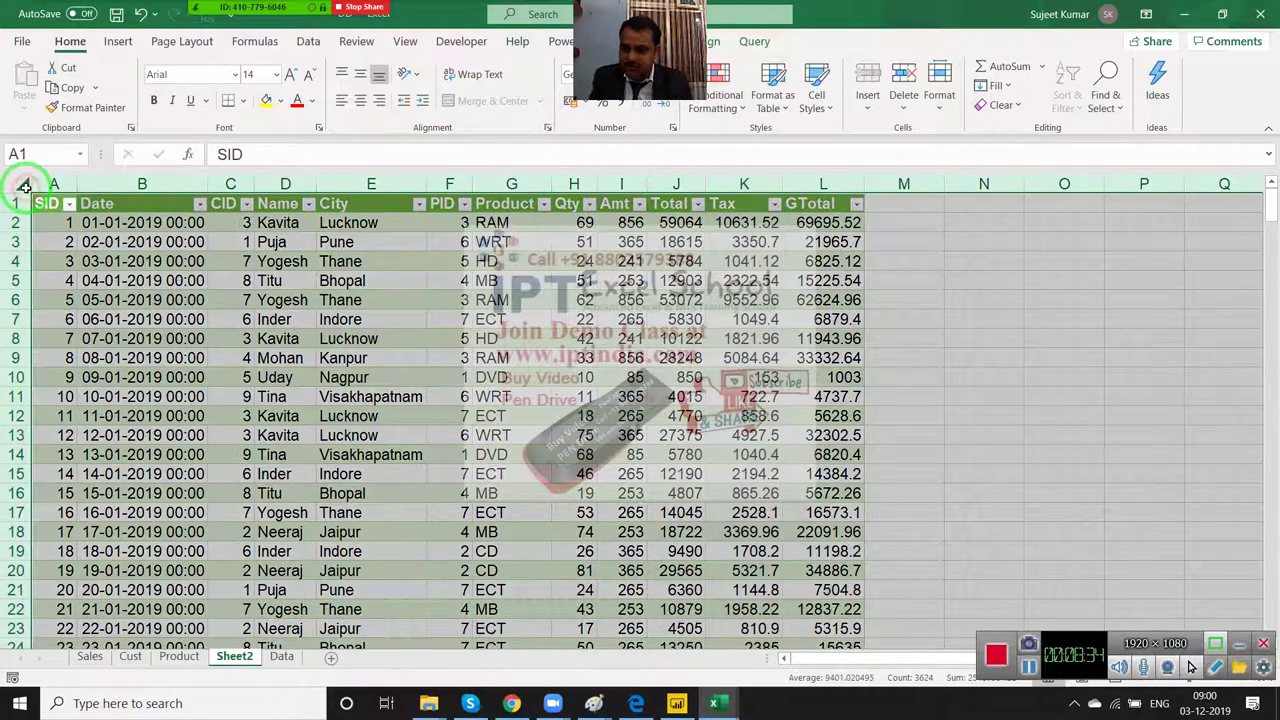
key(ctrl+c)
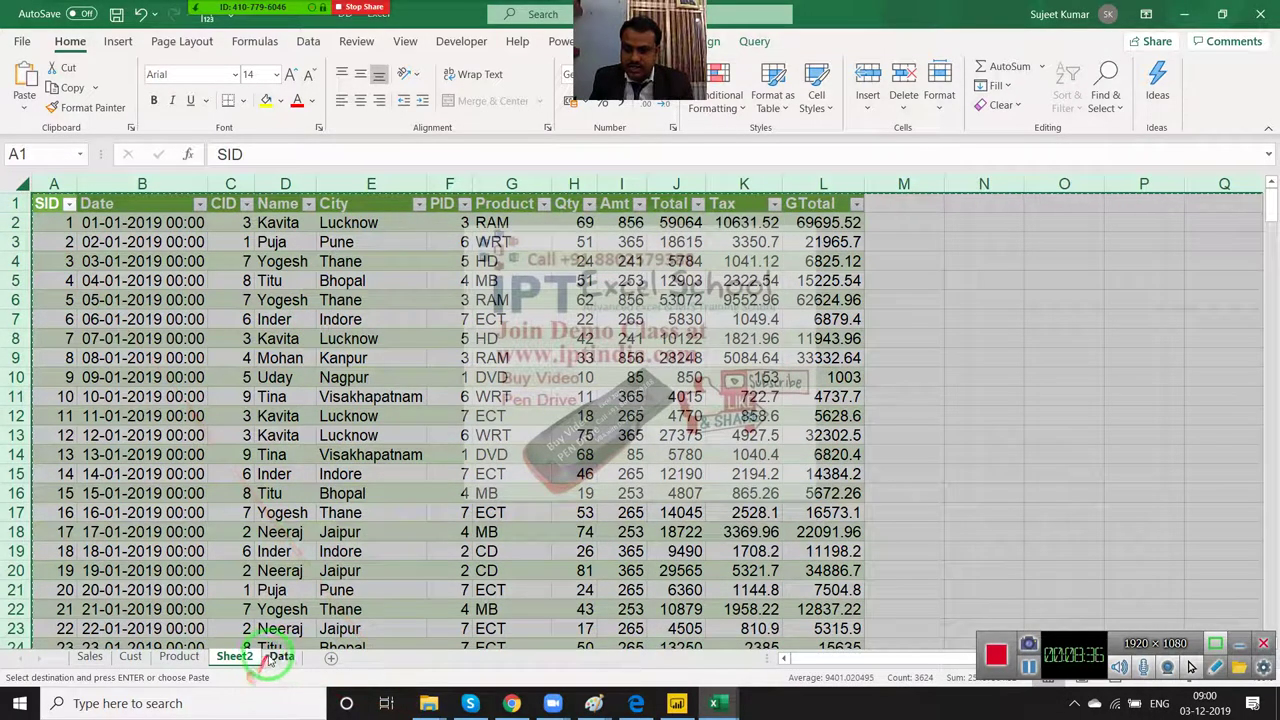
click(281, 656)
click(100, 201)
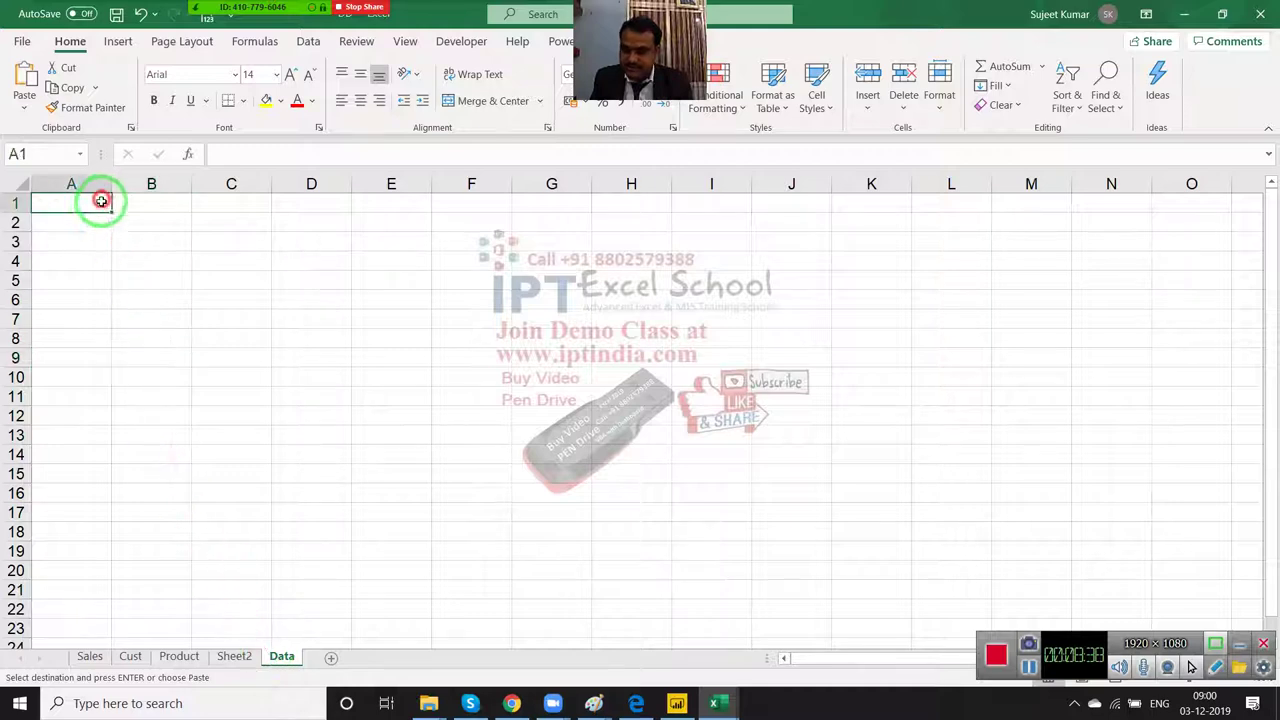
key(ctrl+v)
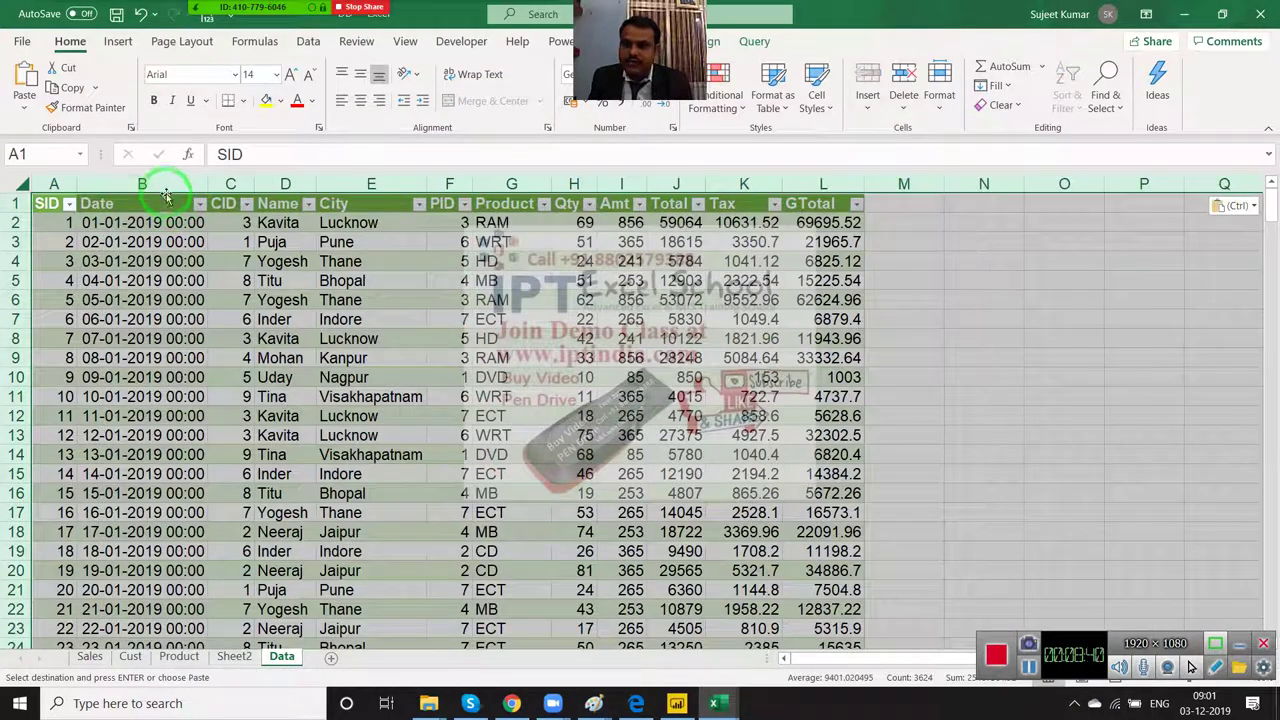
Step: Delete the Date, Product and Tax columns from the Data sheet
click(164, 190)
key(ctrl+minus)
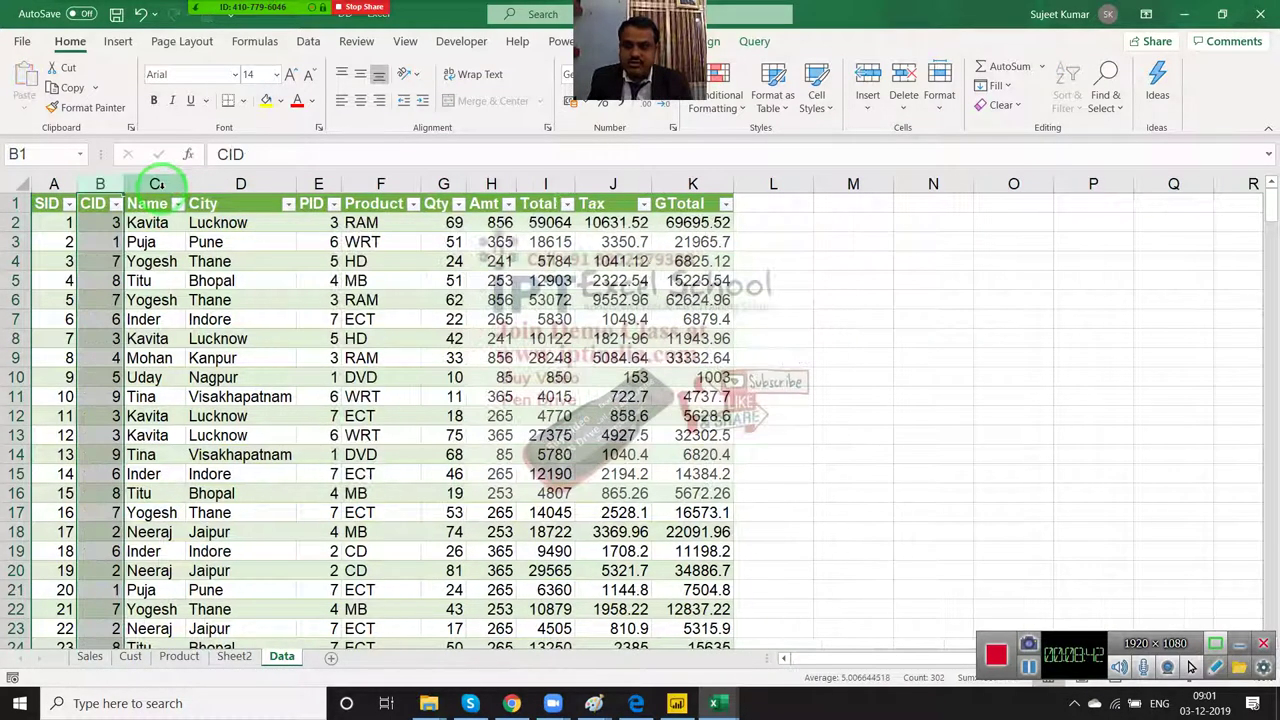
click(395, 184)
key(ctrl+minus)
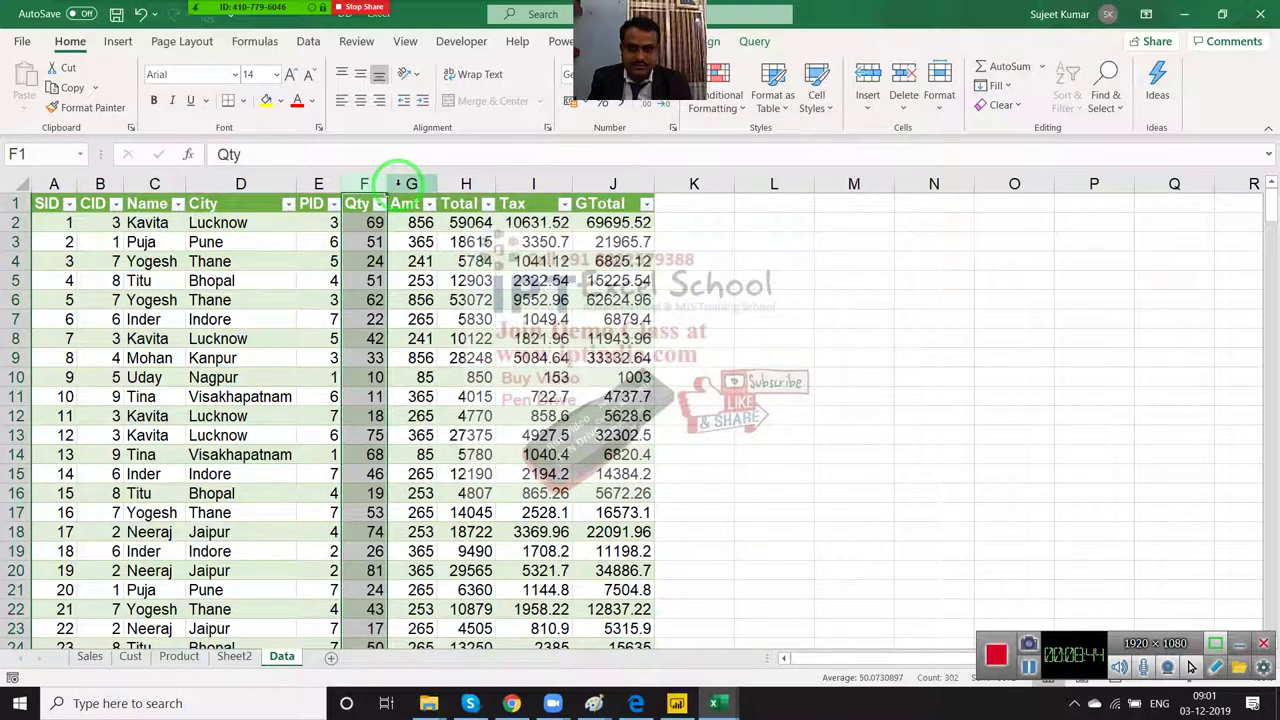
click(534, 183)
key(ctrl+minus)
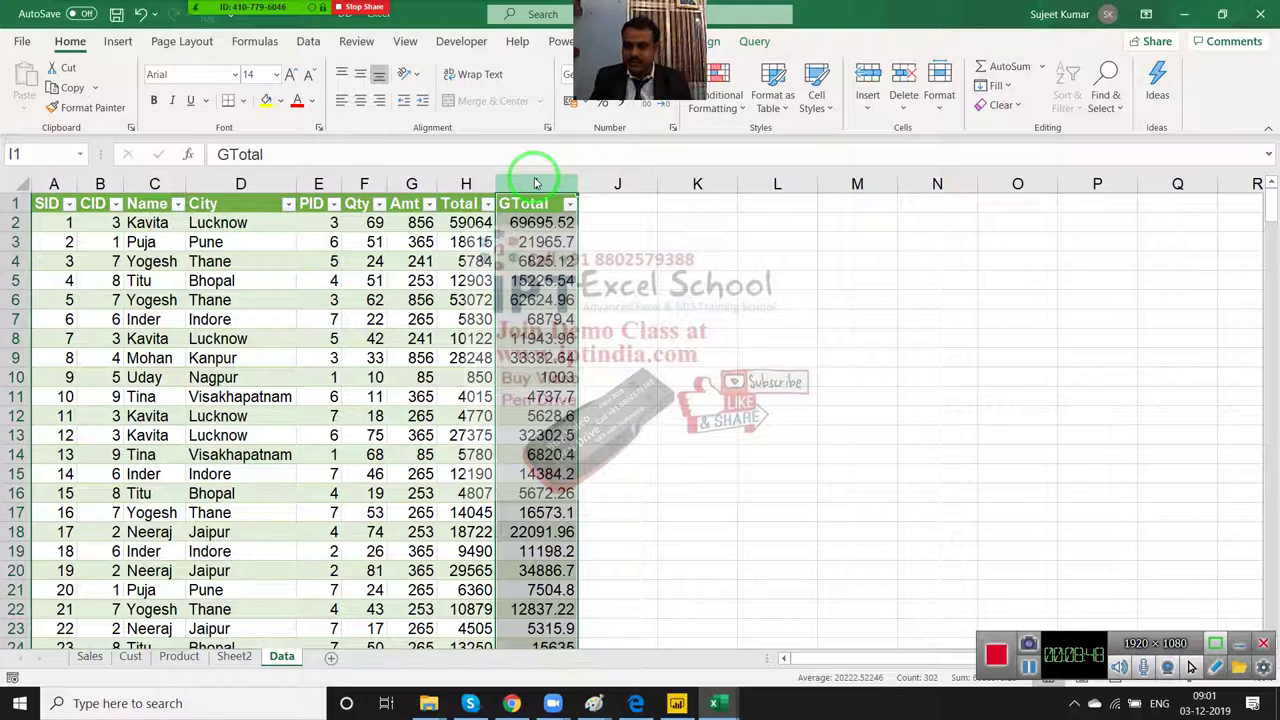
Step: Clear the entire Data sheet and return to Sheet2
click(19, 184)
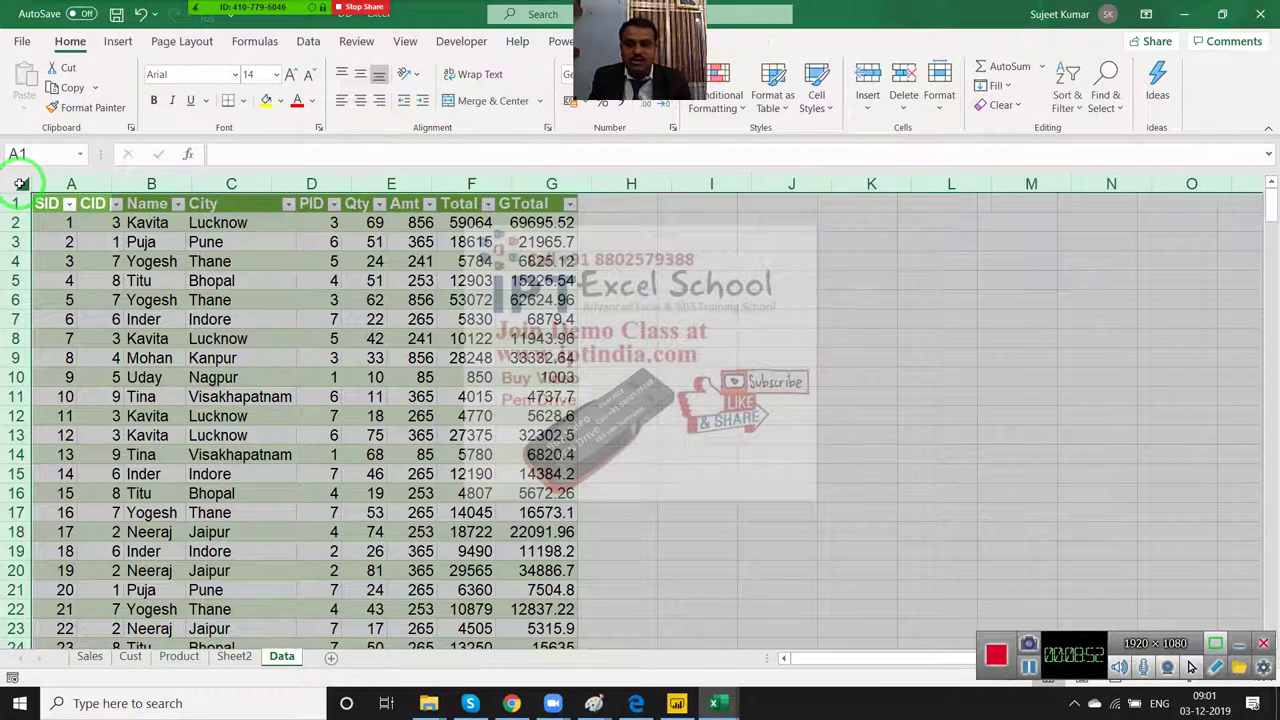
key(ctrl+minus)
click(228, 657)
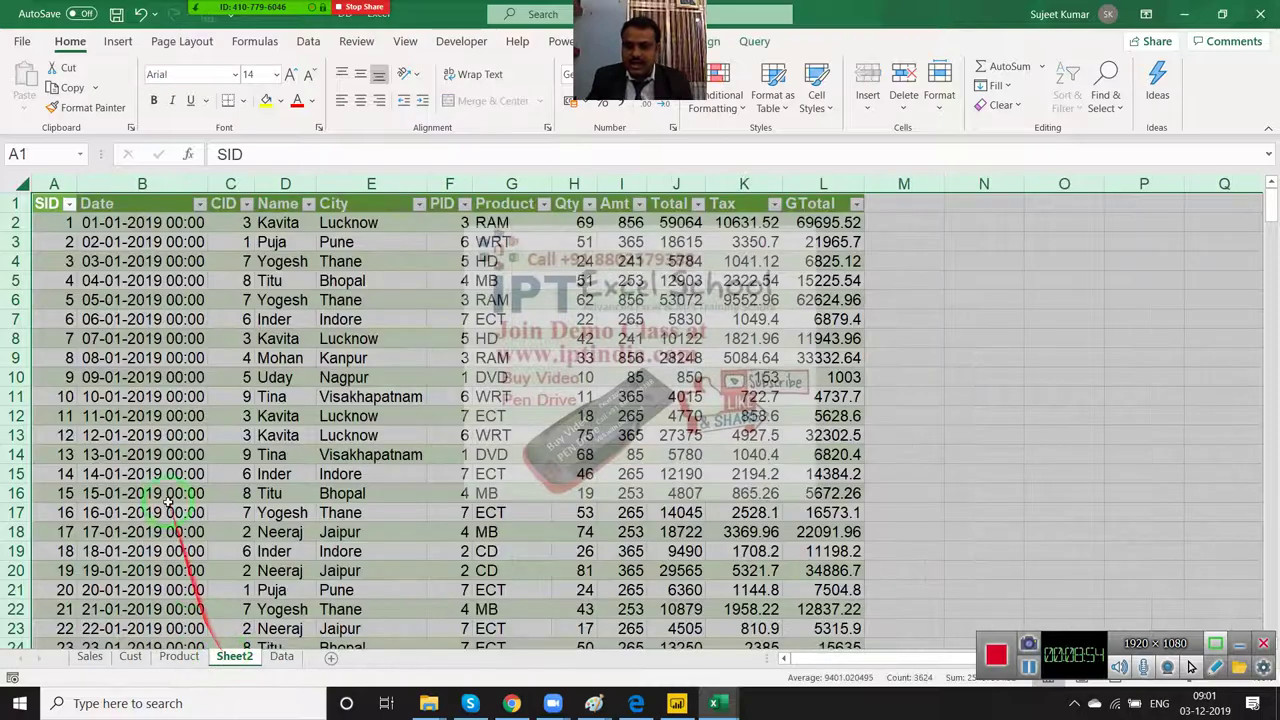
key(ctrl+shift+Right)
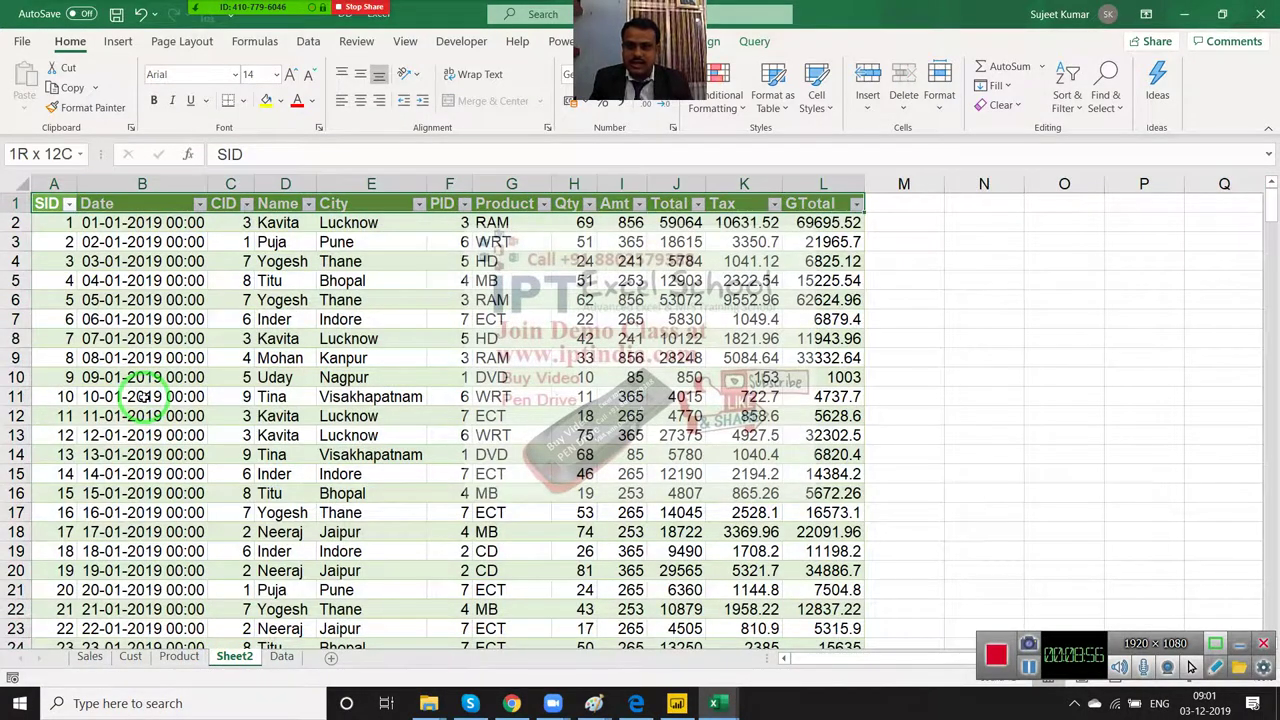
key(ctrl+shift+Down)
key(ctrl+c)
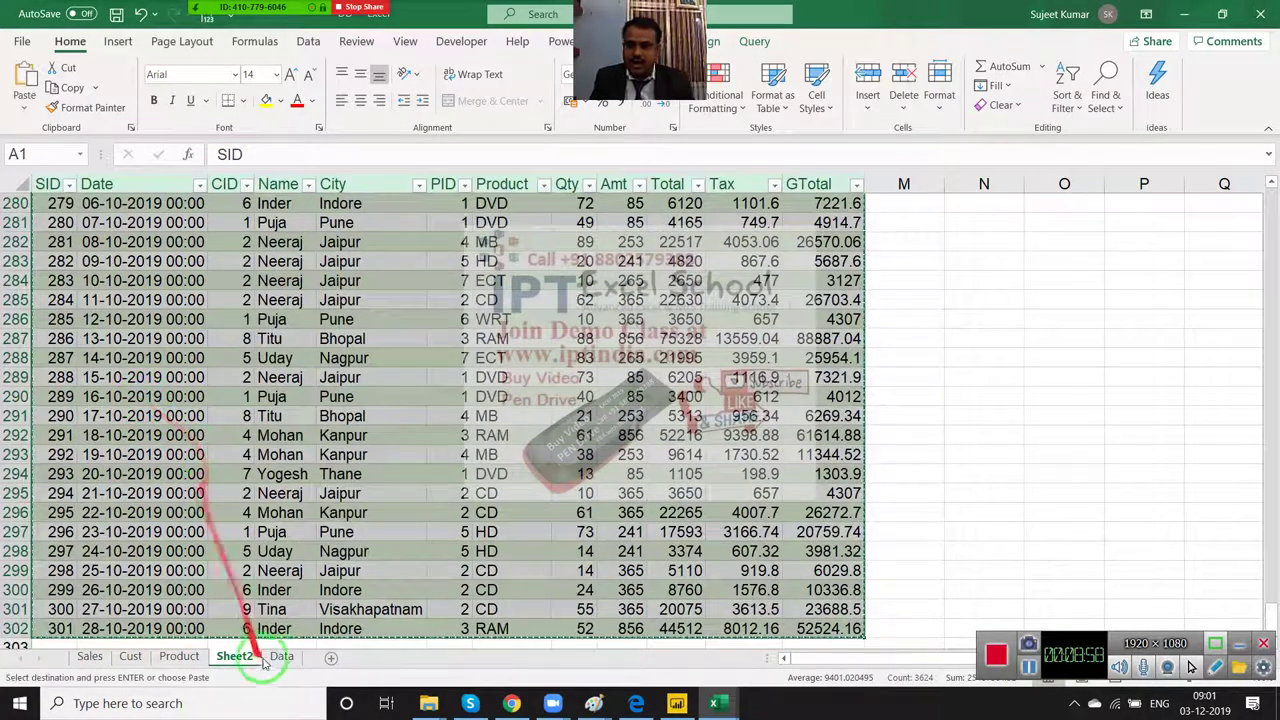
click(281, 656)
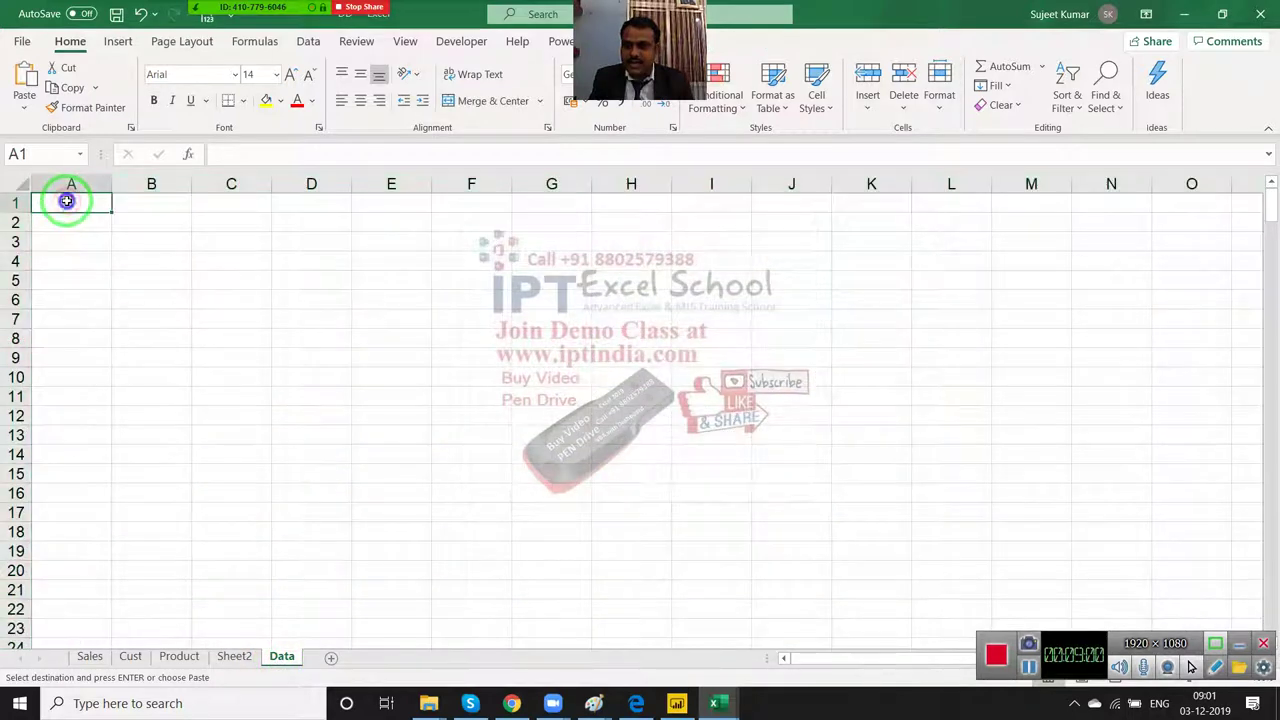
right_click(66, 200)
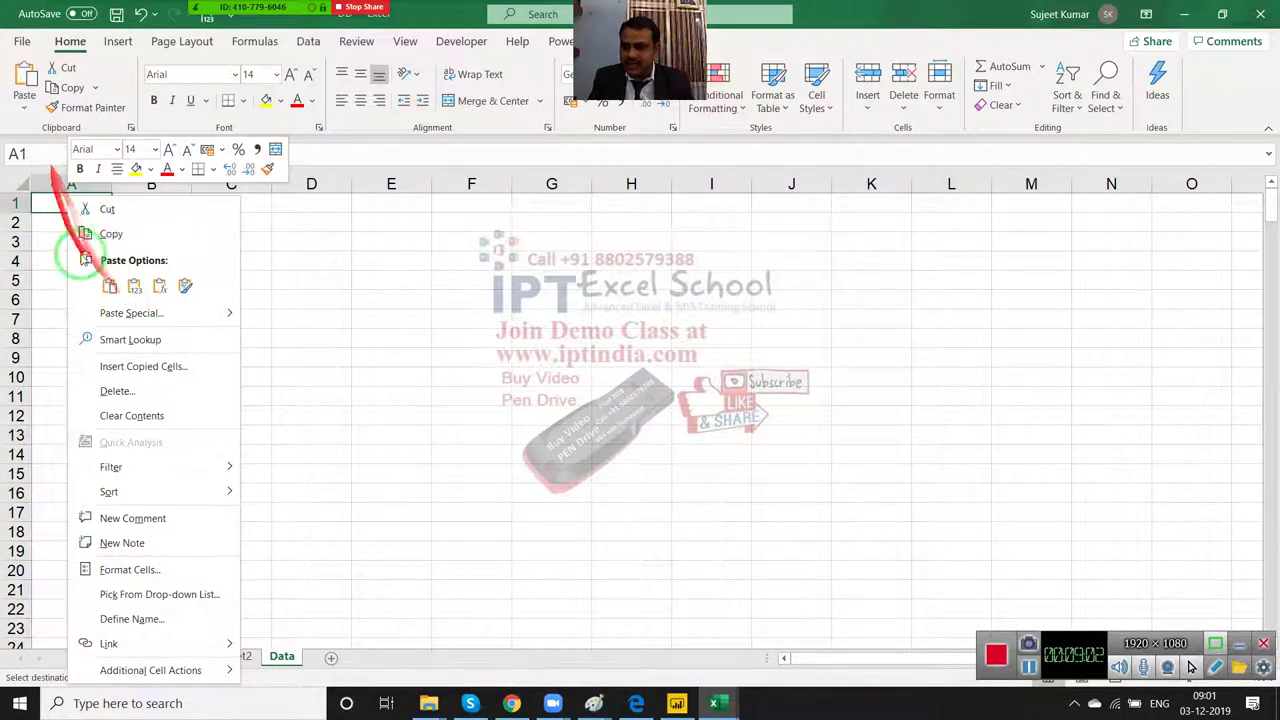
click(111, 314)
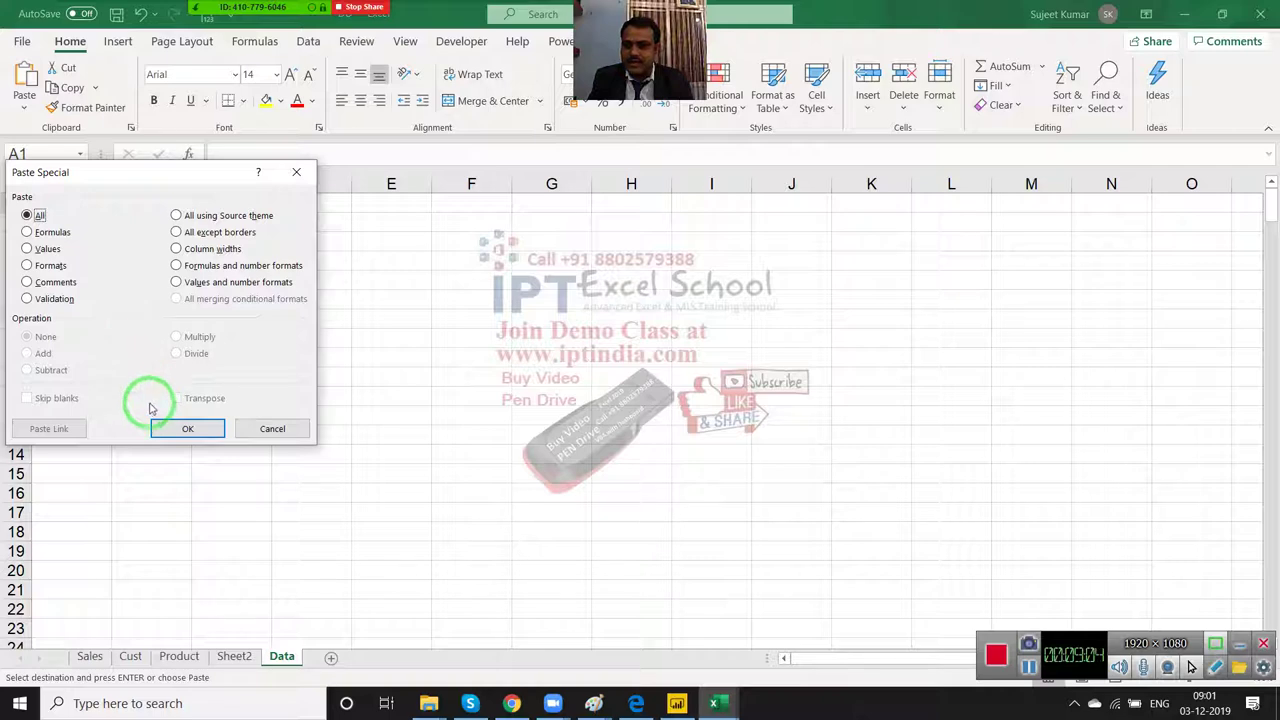
key(Escape)
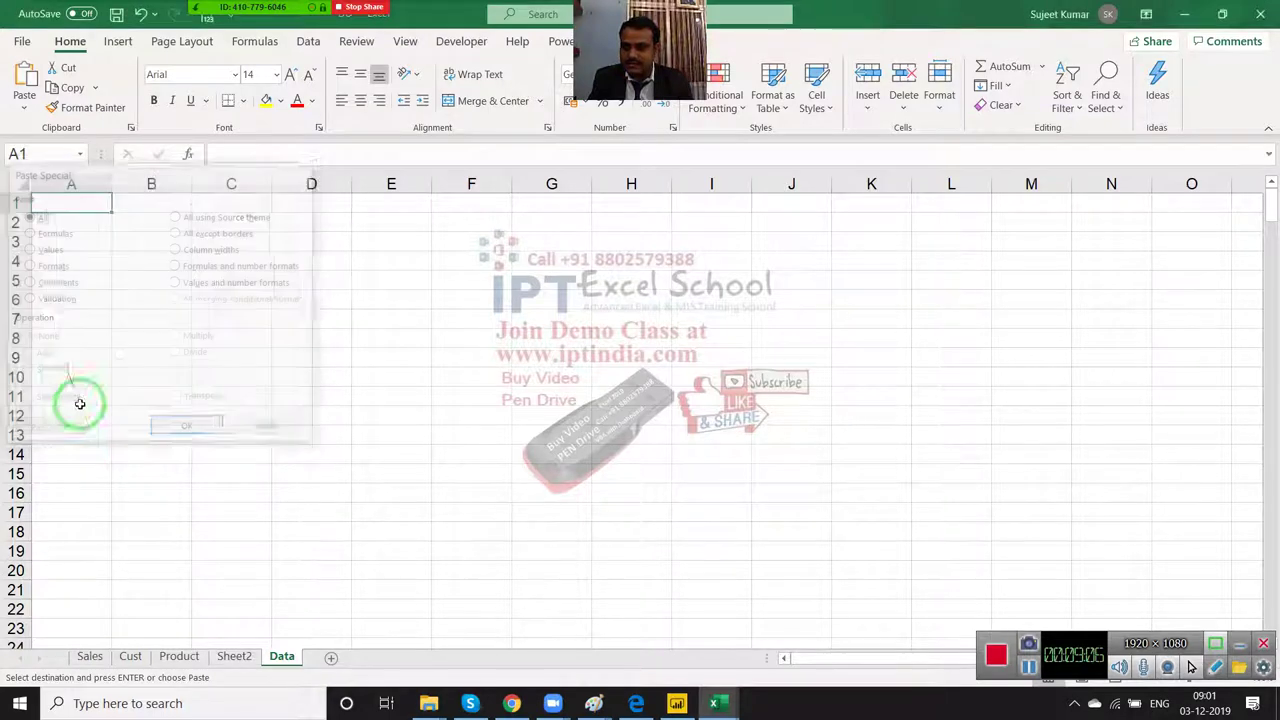
click(234, 656)
click(196, 463)
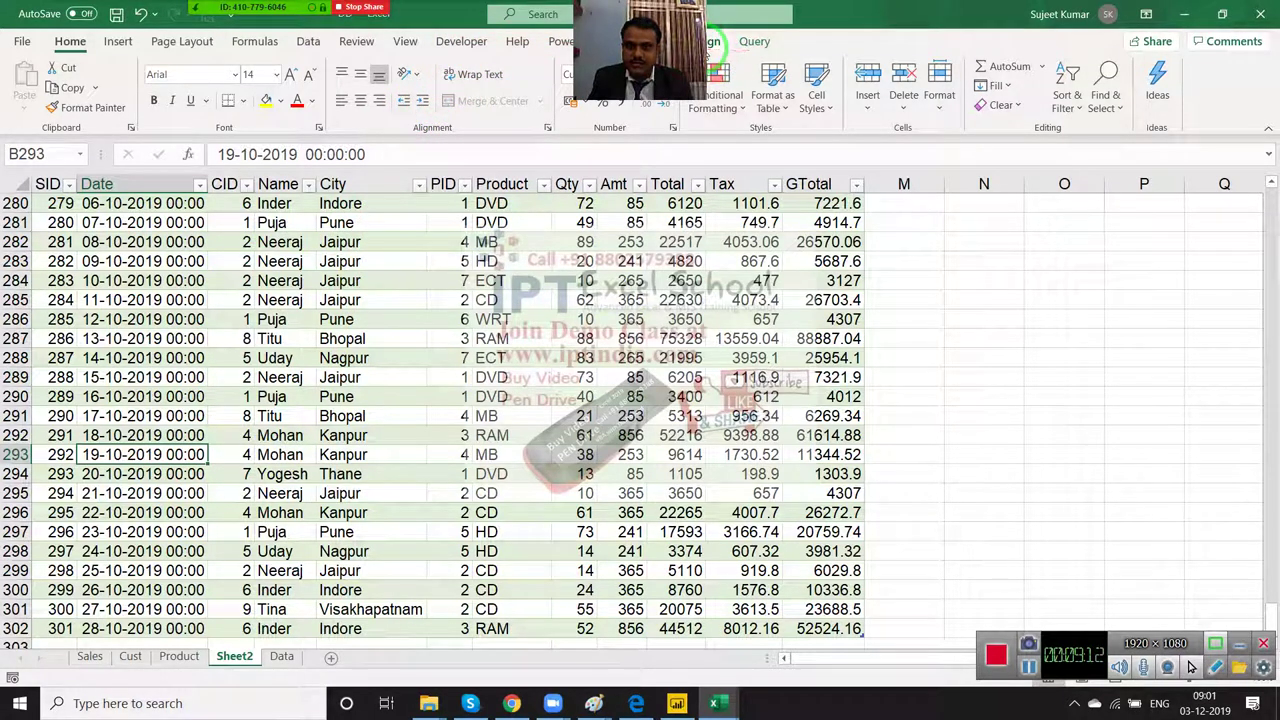
Step: Convert the Sheet2 table to a normal range
click(710, 41)
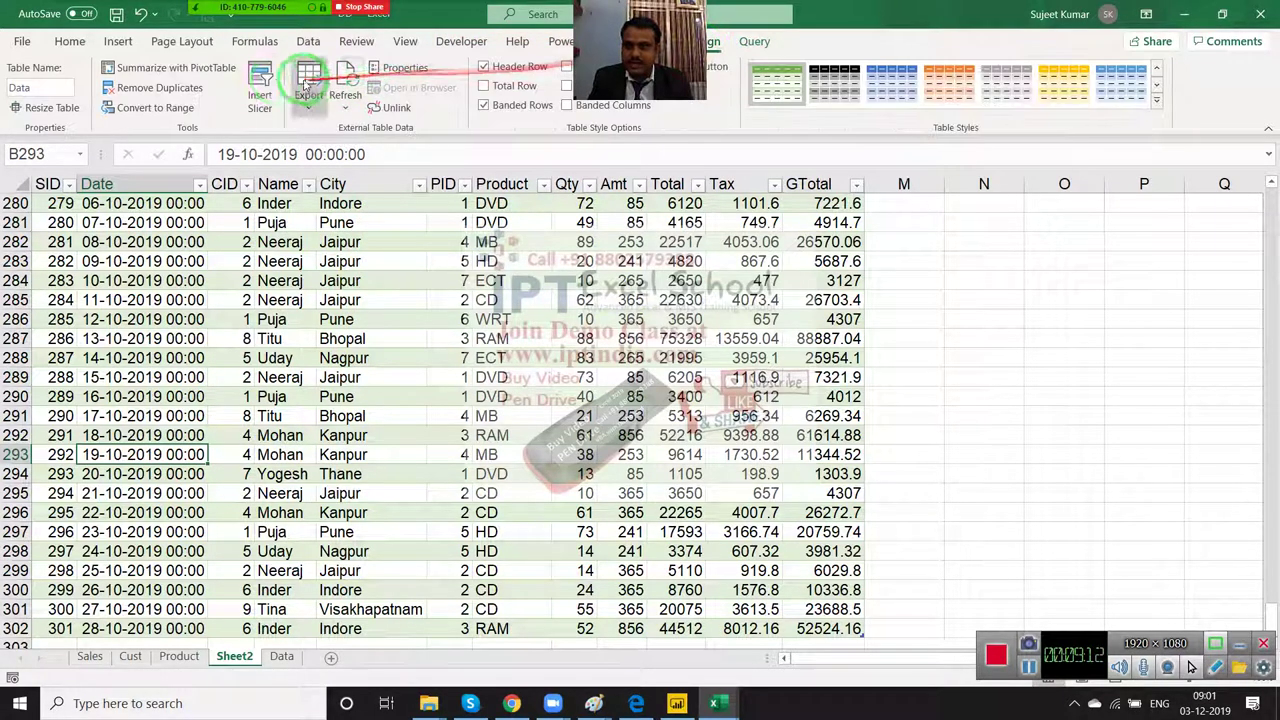
click(228, 118)
click(620, 400)
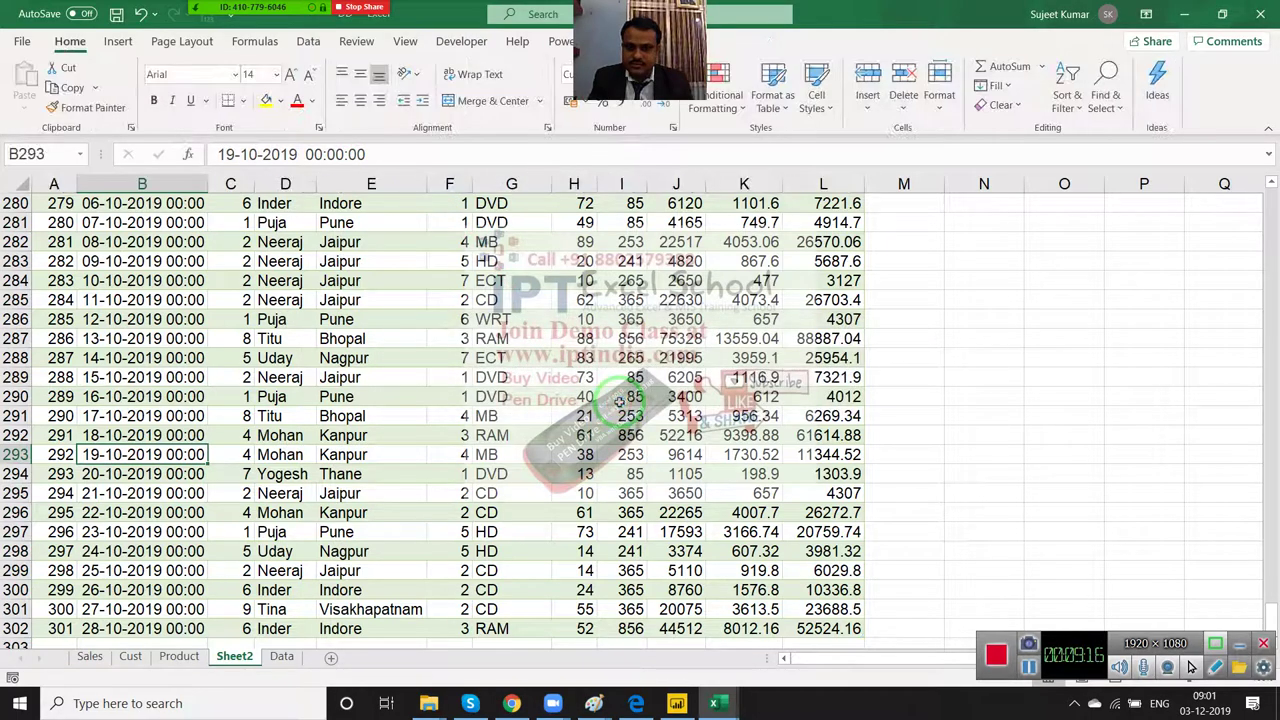
Step: Copy Sheet2's A1:L302 and paste it onto the Data sheet's A1 as links
key(ctrl+Up)
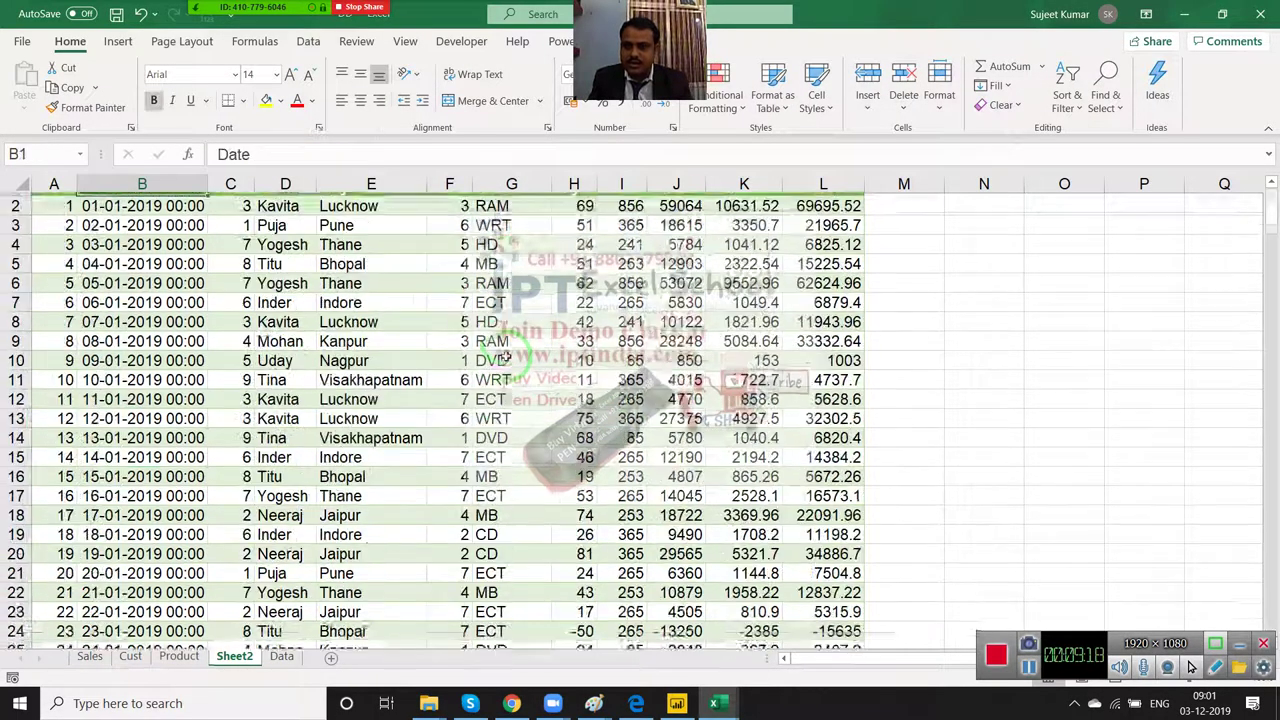
key(Left)
key(ctrl+shift+Right)
key(ctrl+shift+Down)
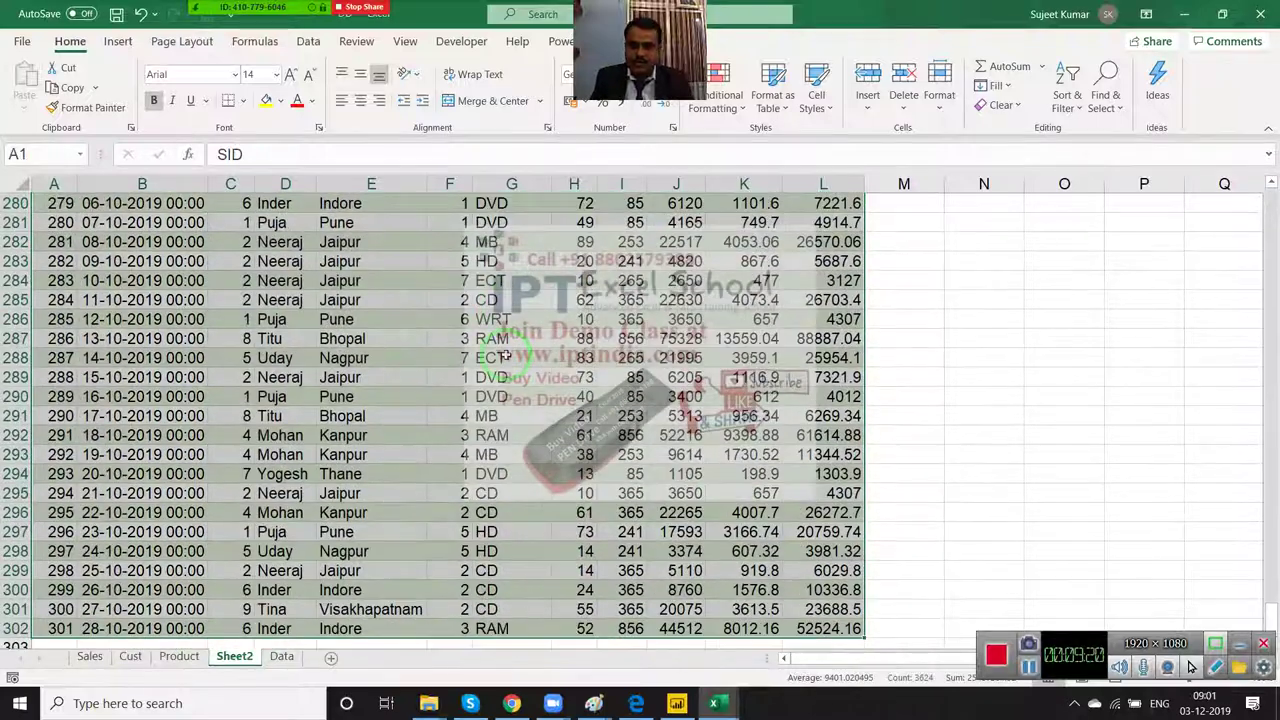
key(ctrl+c)
click(284, 657)
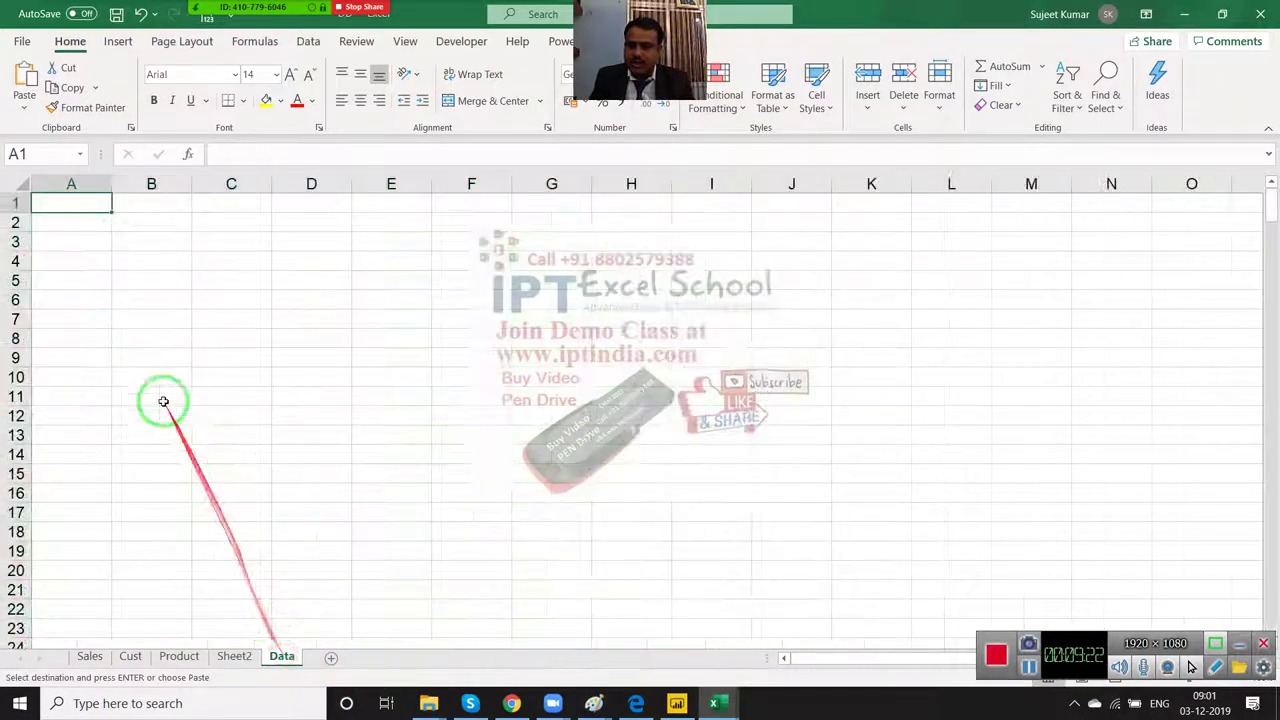
right_click(83, 205)
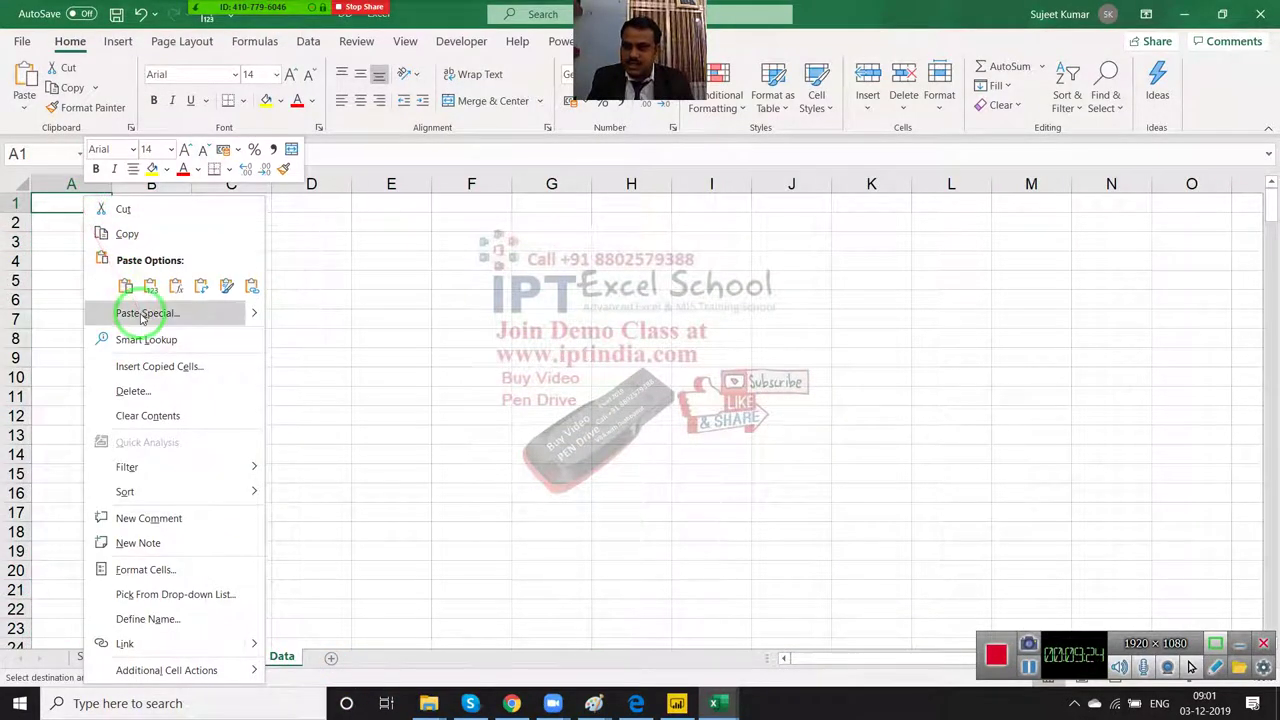
click(136, 313)
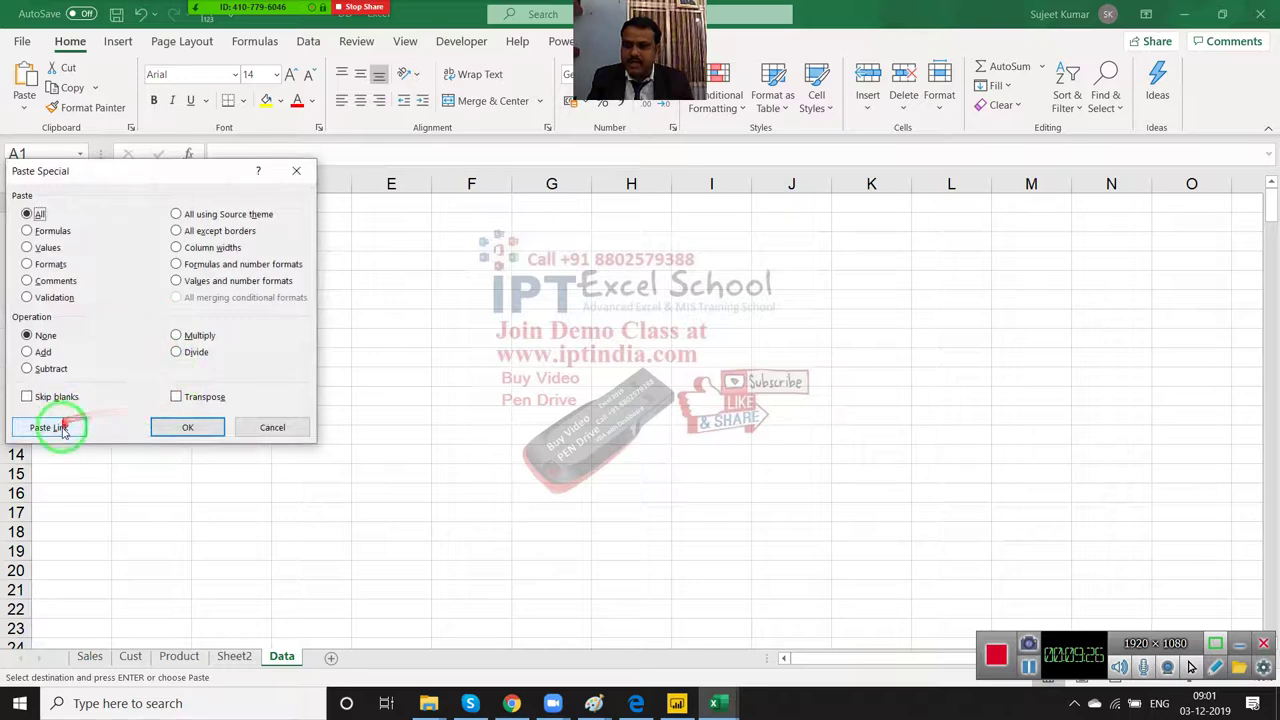
click(49, 427)
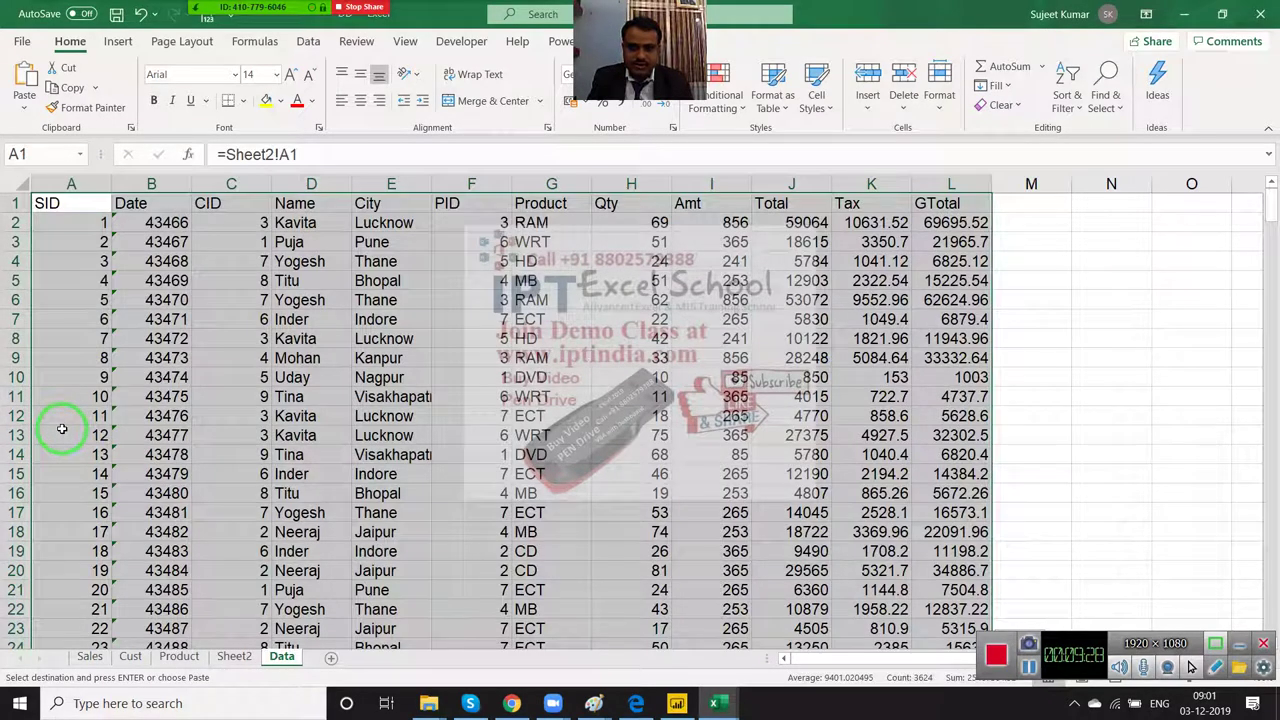
Step: Delete the Date, PID, Tax and Total columns from the linked Data sheet
click(153, 184)
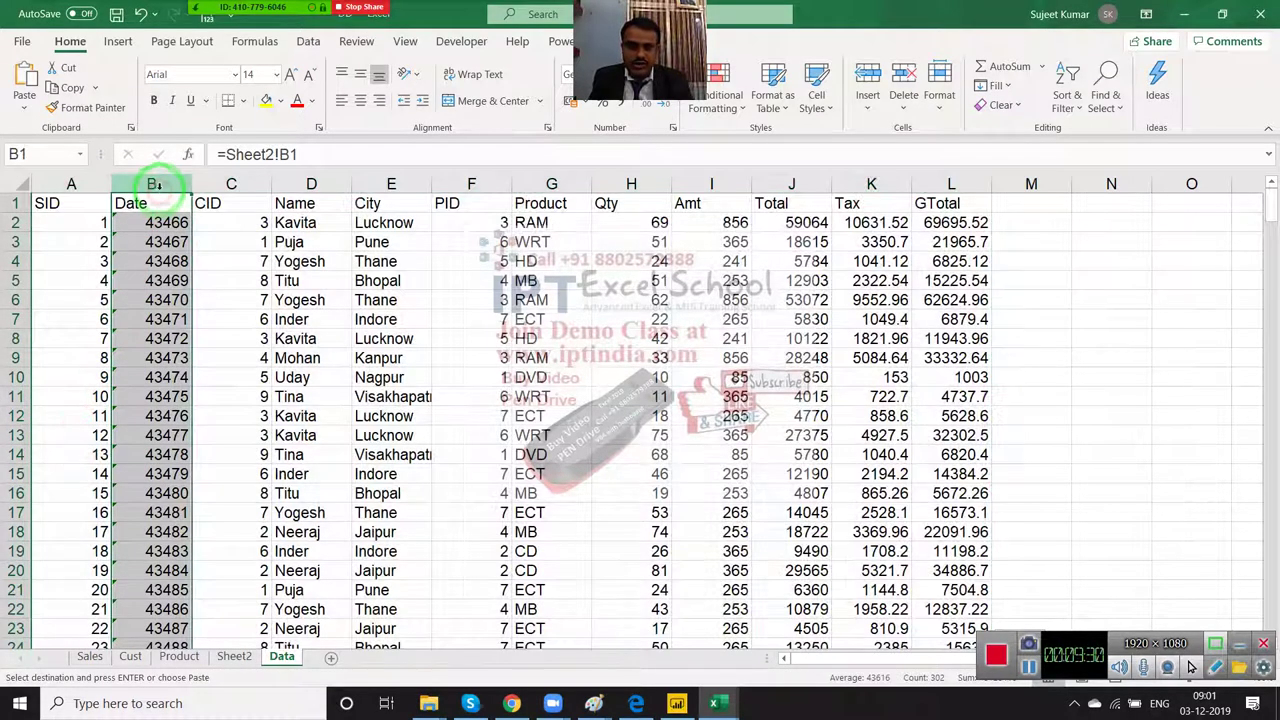
key(ctrl+minus)
click(395, 184)
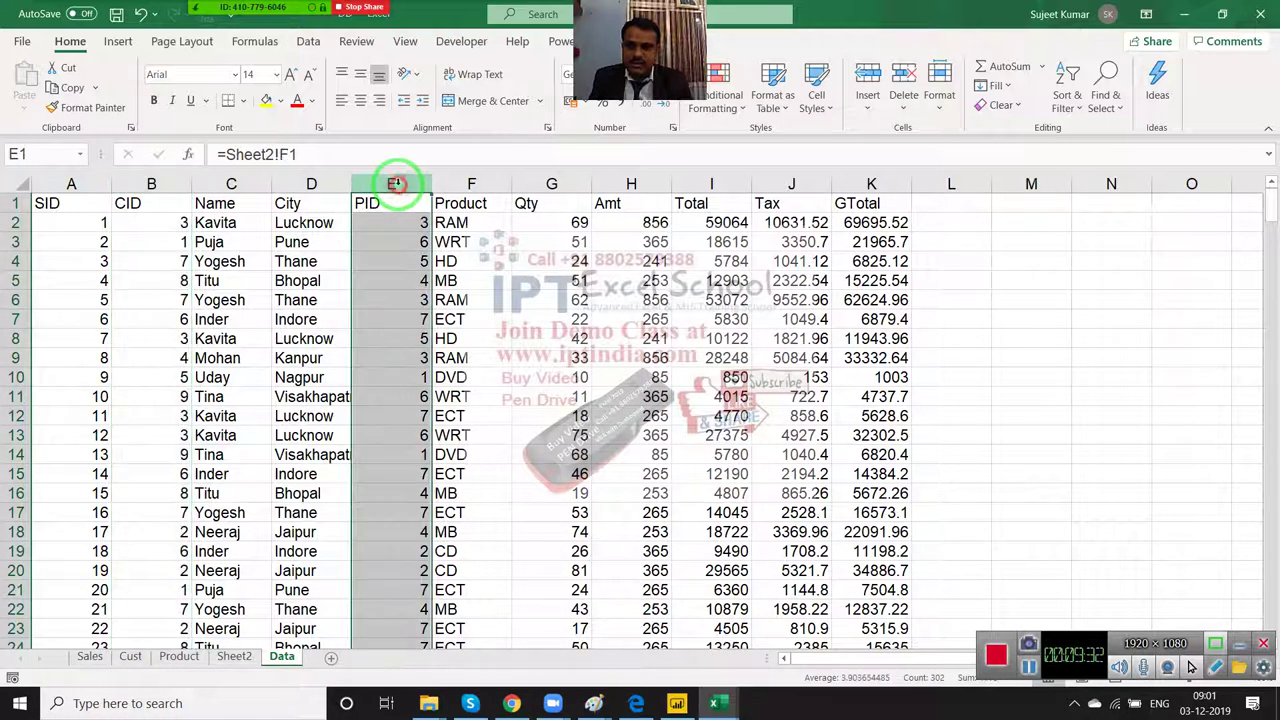
key(ctrl+minus)
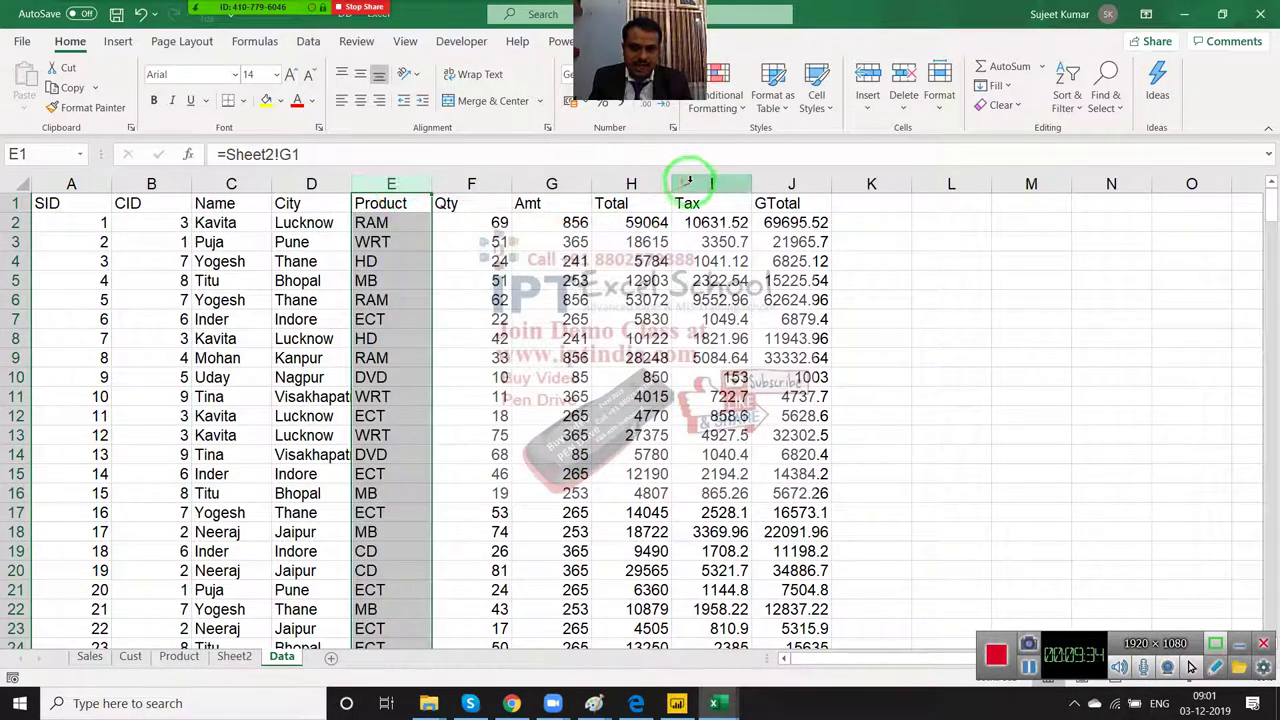
click(689, 180)
key(ctrl+minus)
click(643, 180)
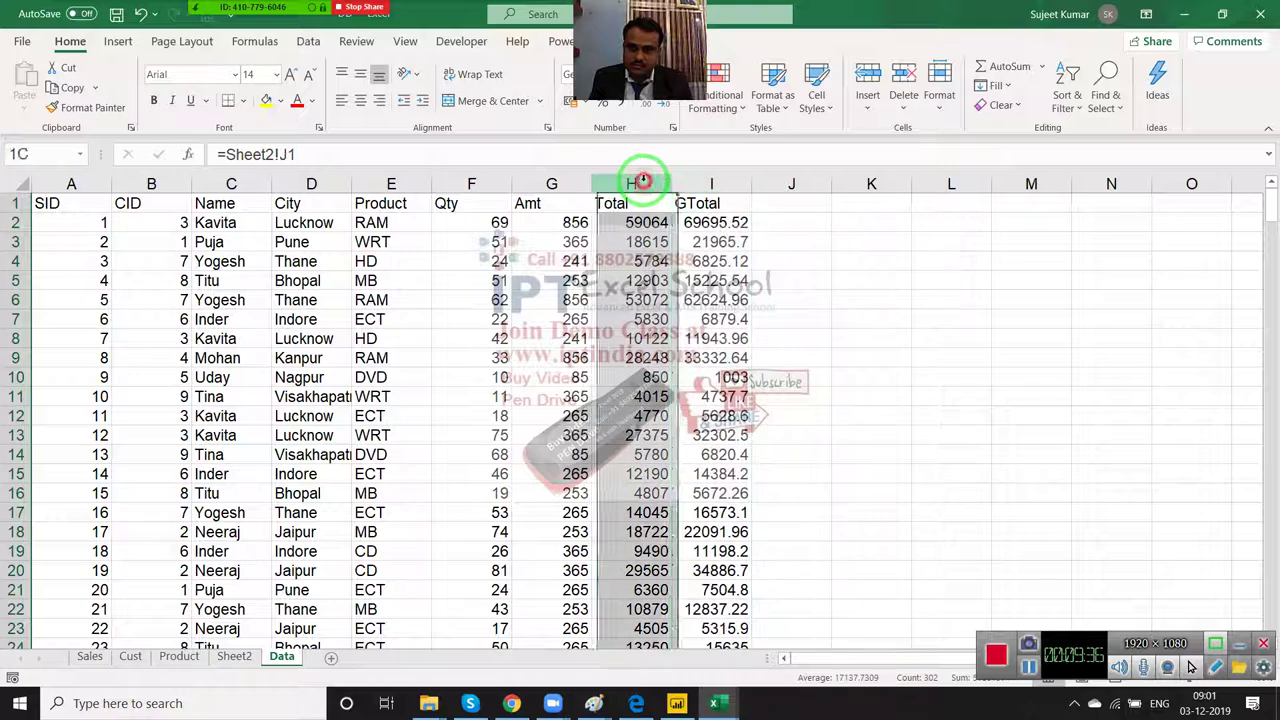
key(ctrl+minus)
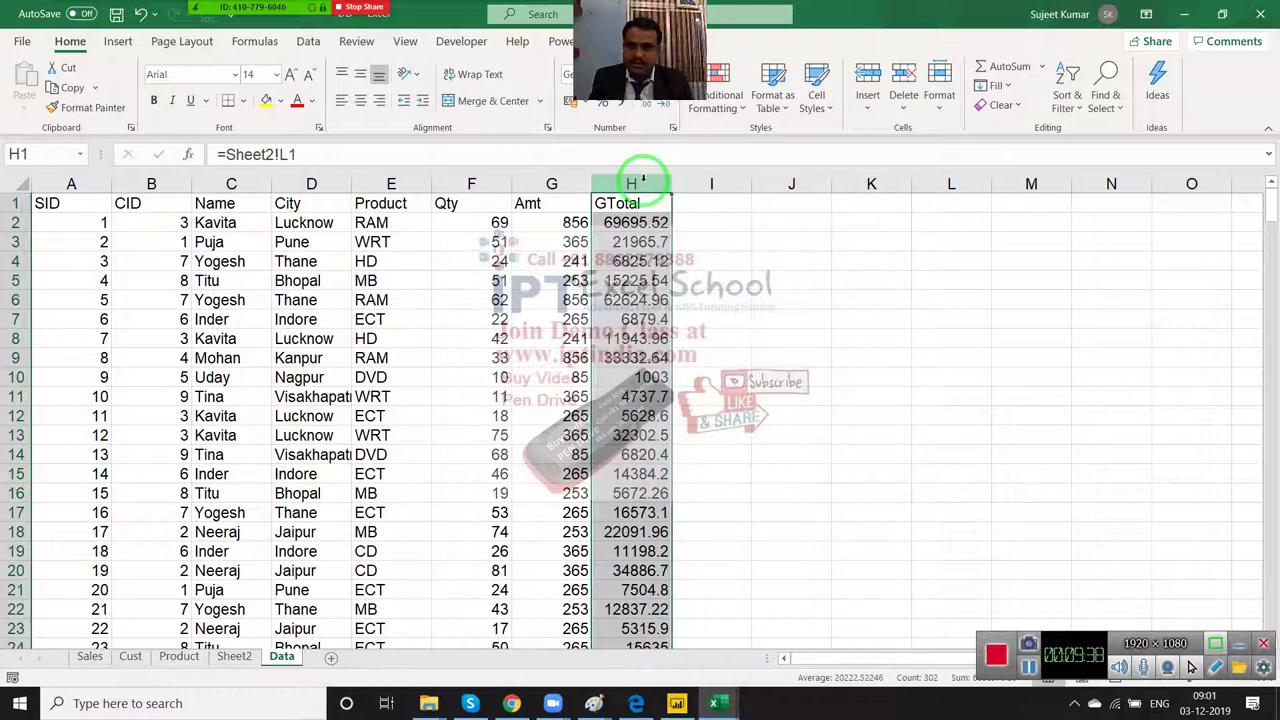
Step: Switch to the Sales sheet
click(549, 196)
click(294, 242)
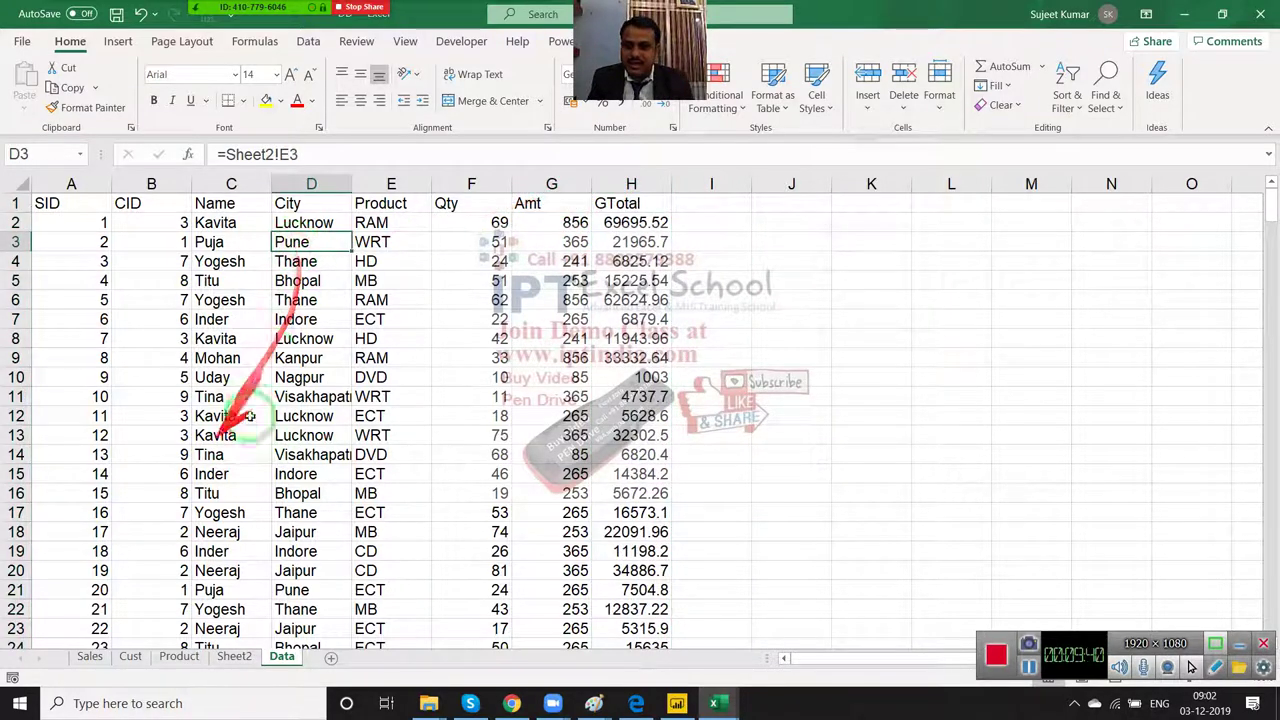
click(89, 656)
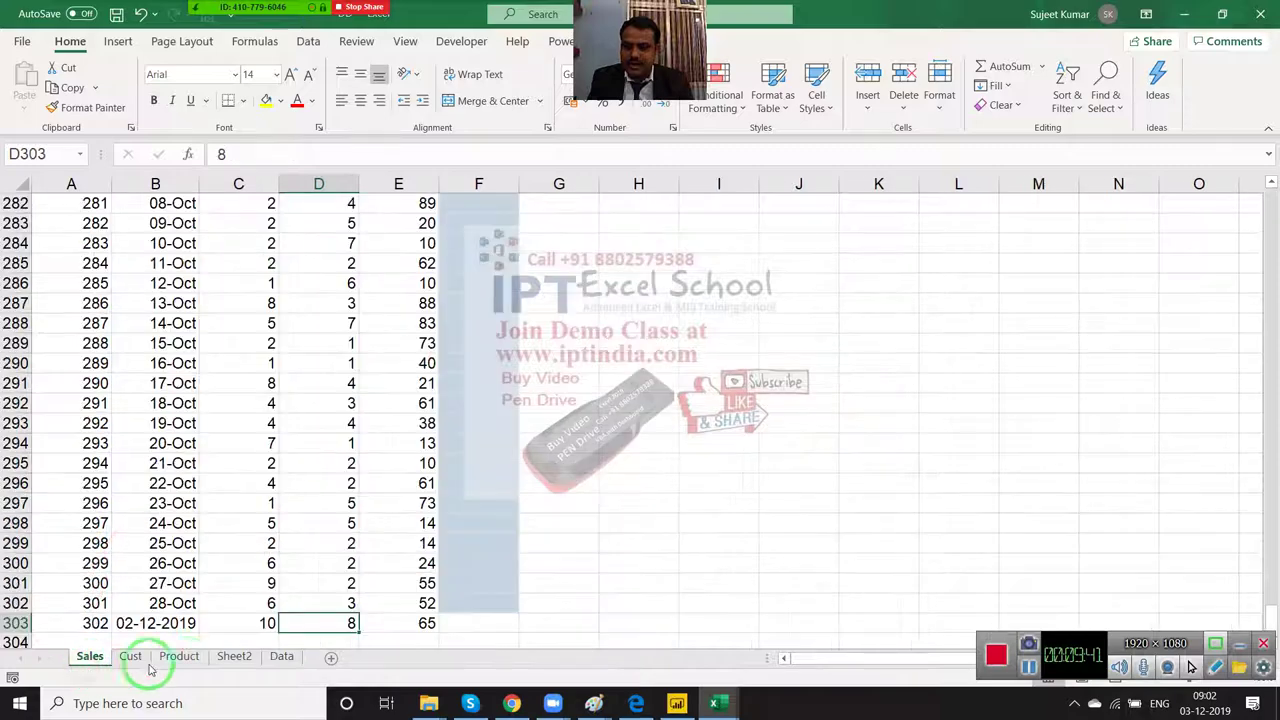
Step: Select every cell on the Data sheet and delete the linked SID-to-GTotal copy
click(234, 656)
click(165, 303)
key(ctrl+Up)
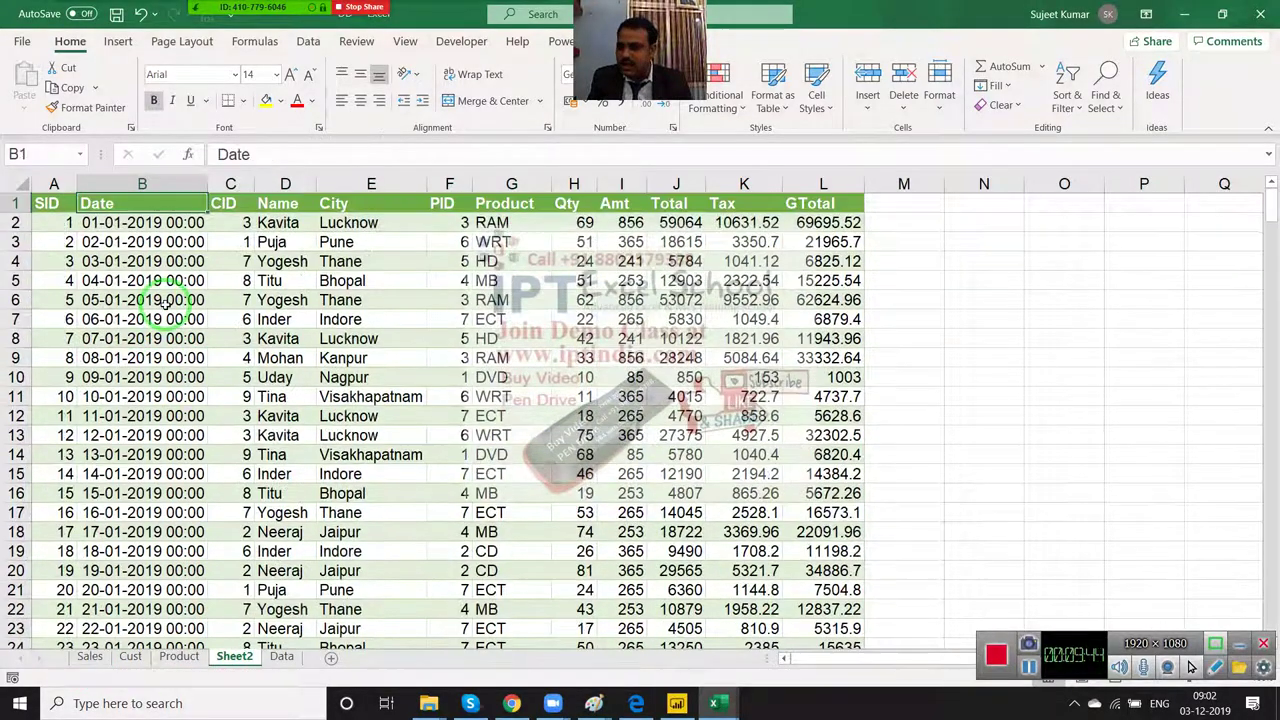
click(282, 658)
click(398, 337)
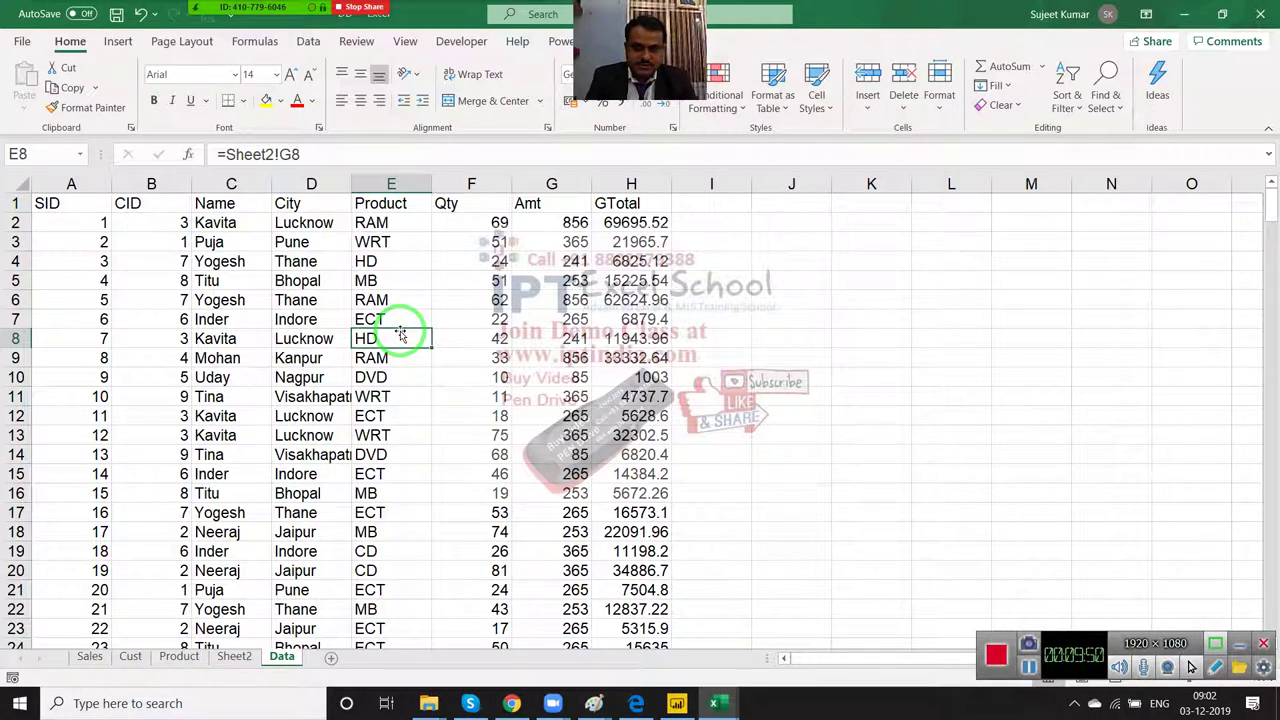
right_click(307, 668)
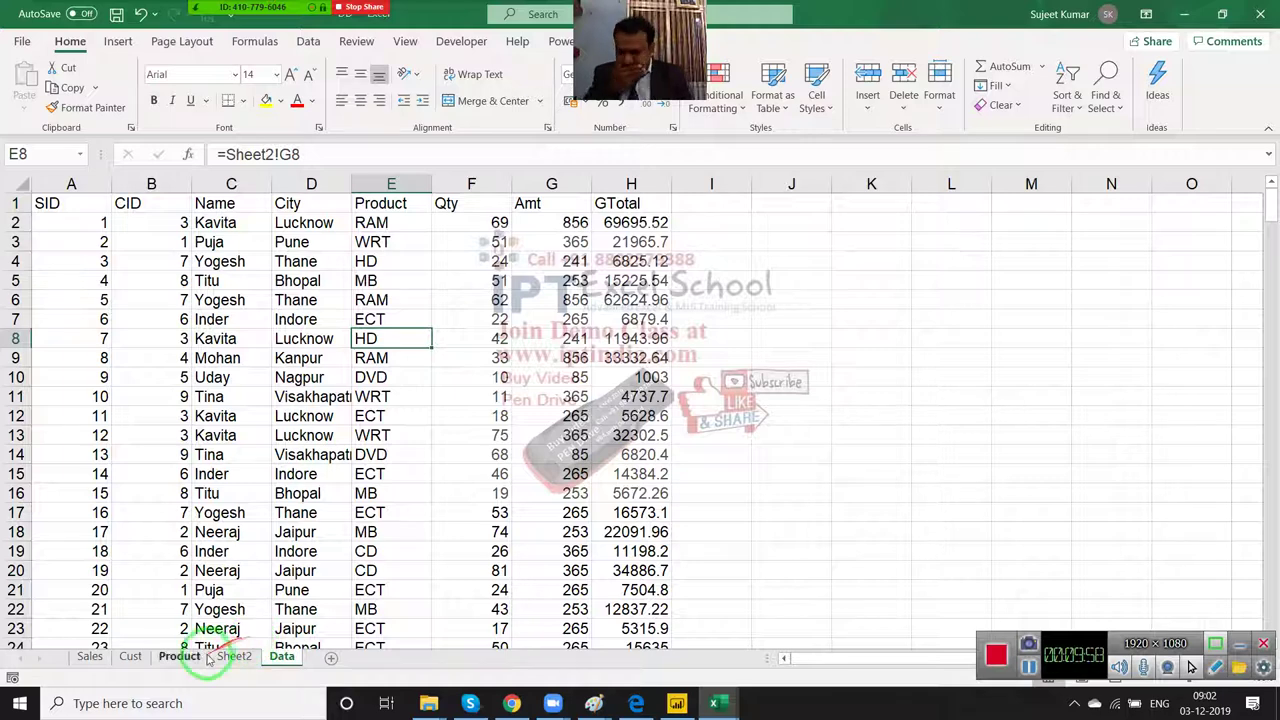
click(22, 187)
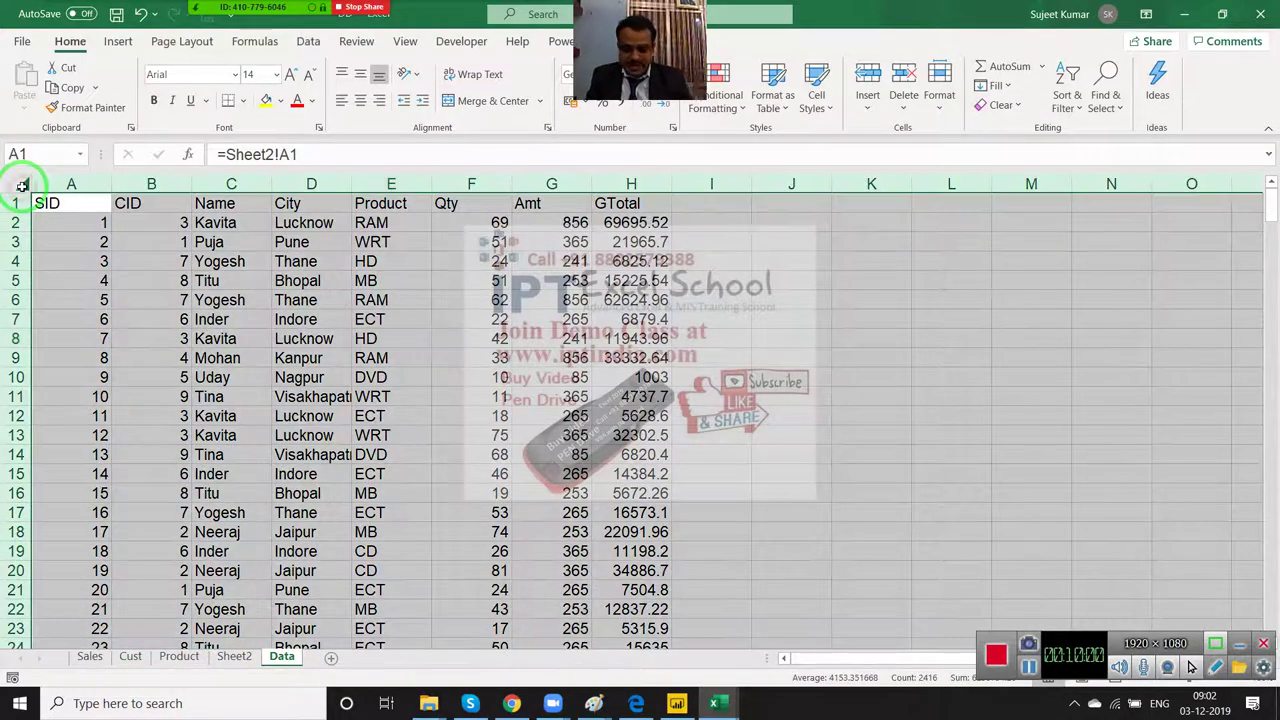
key(Delete)
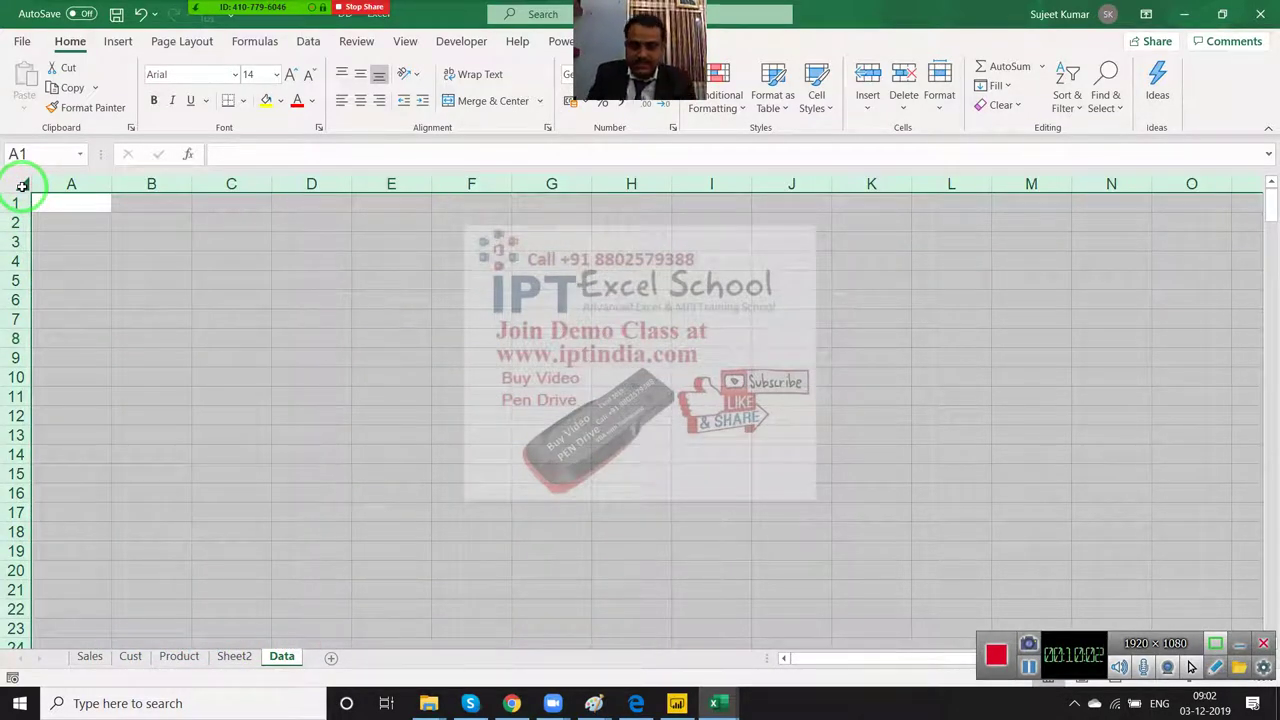
Step: Copy the whole Sheet2 table and paste it at A1 on the Data sheet
click(228, 644)
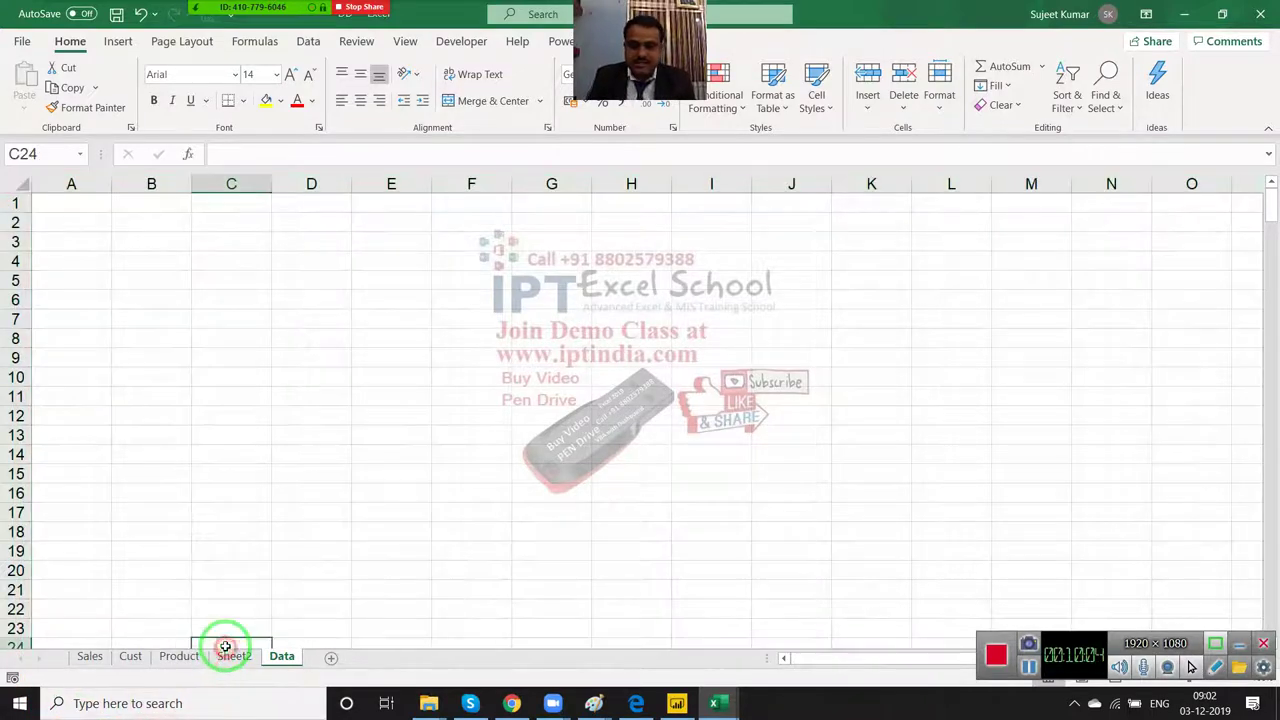
click(232, 657)
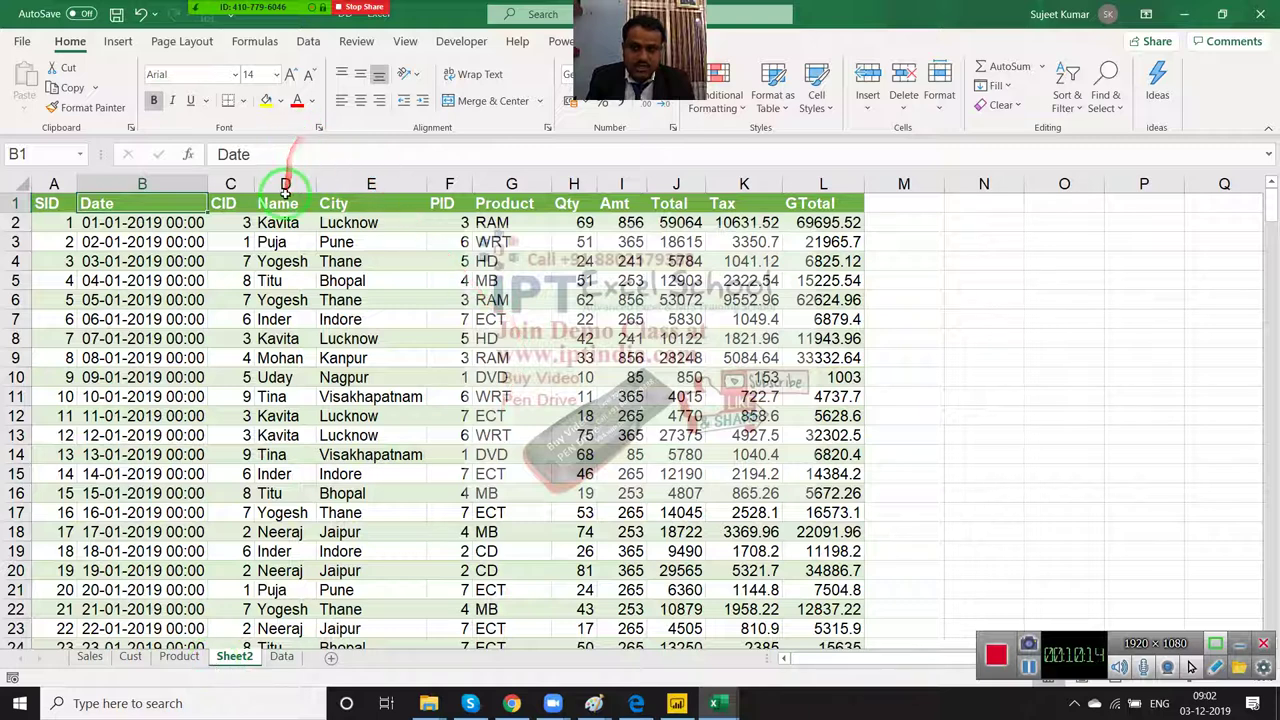
mouse_move(286, 184)
mouse_down()
mouse_move(470, 203)
mouse_move(627, 198)
mouse_up()
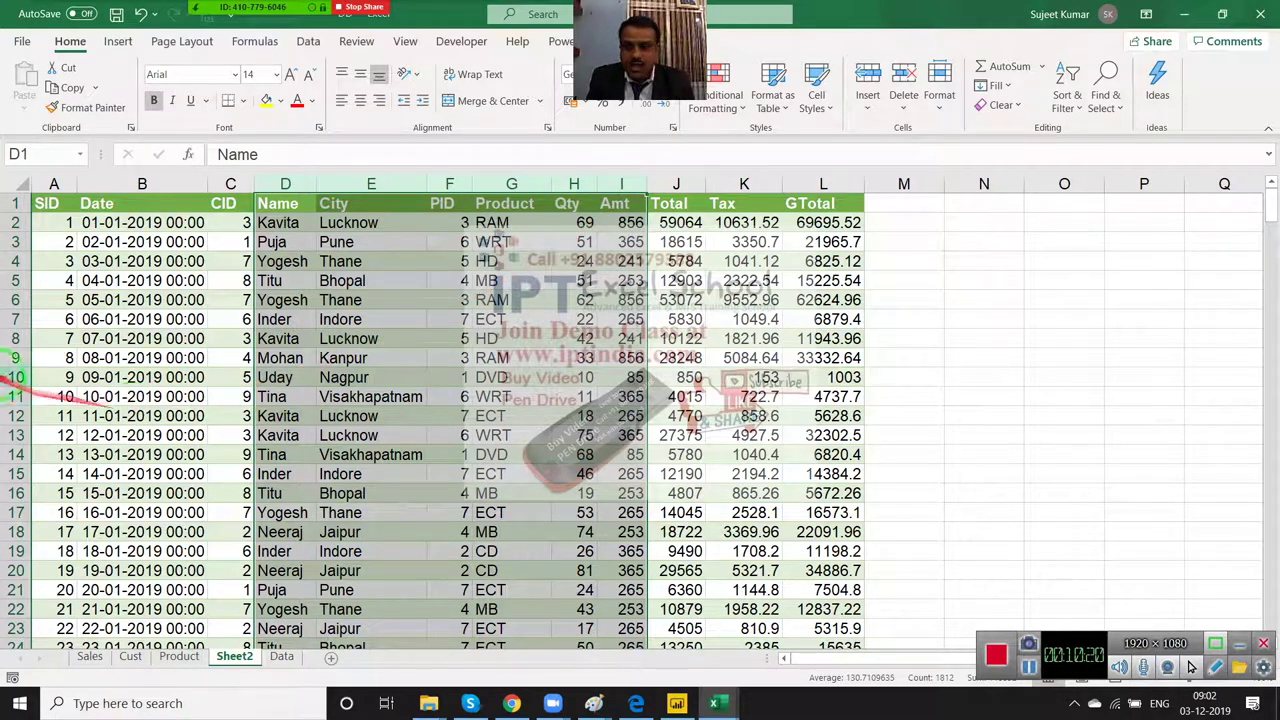
click(60, 222)
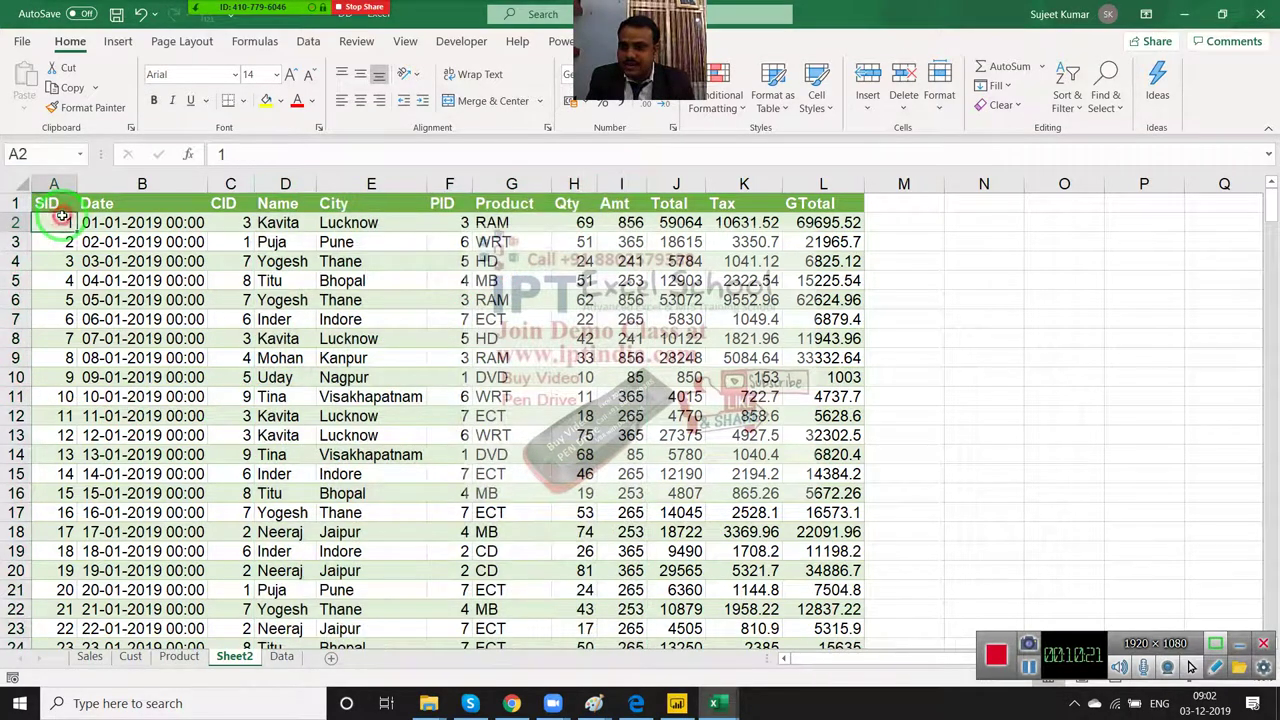
click(14, 184)
key(ctrl+c)
click(273, 659)
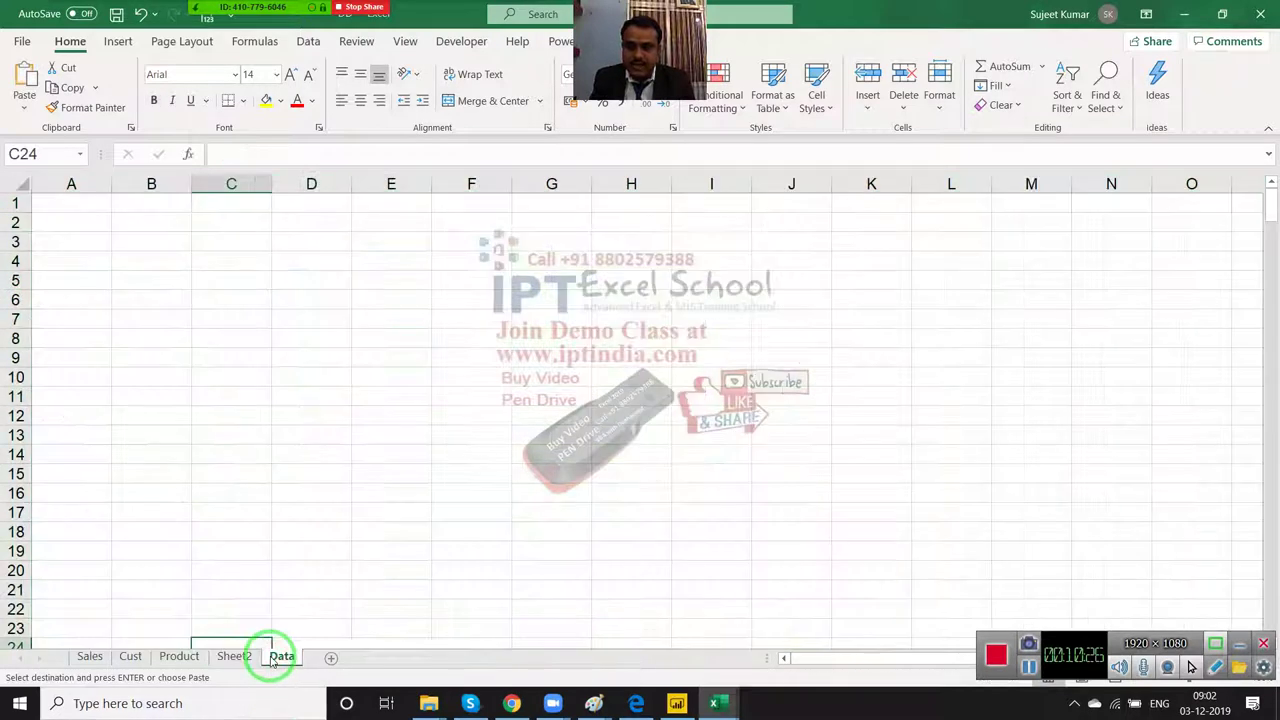
click(77, 206)
key(ctrl+v)
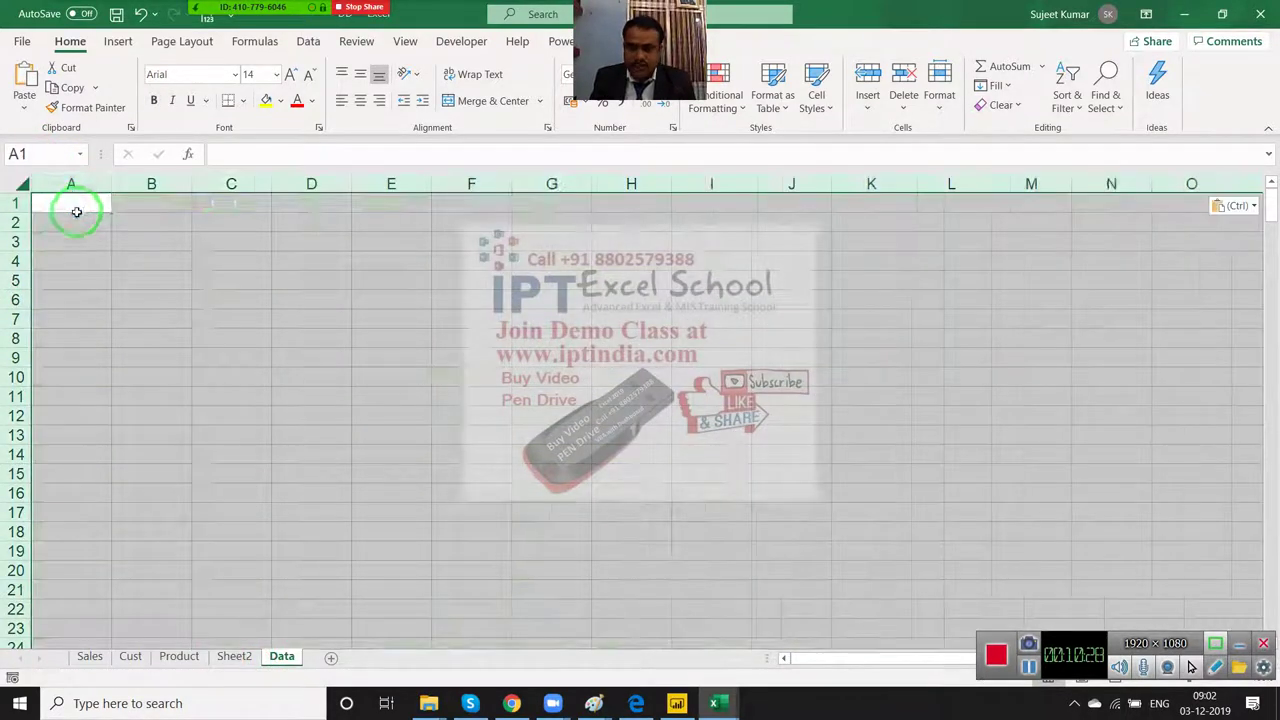
click(232, 242)
Step: Delete the Date, Product and Tax columns from the pasted table
click(175, 184)
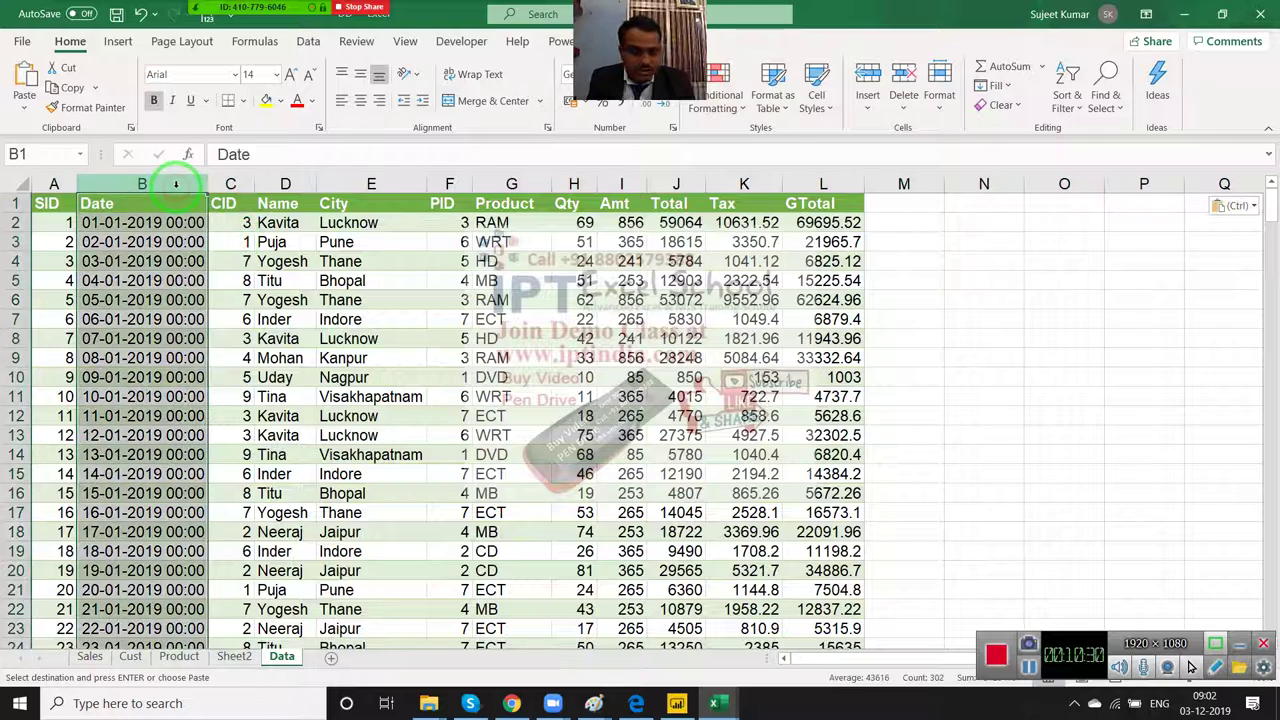
key(ctrl+minus)
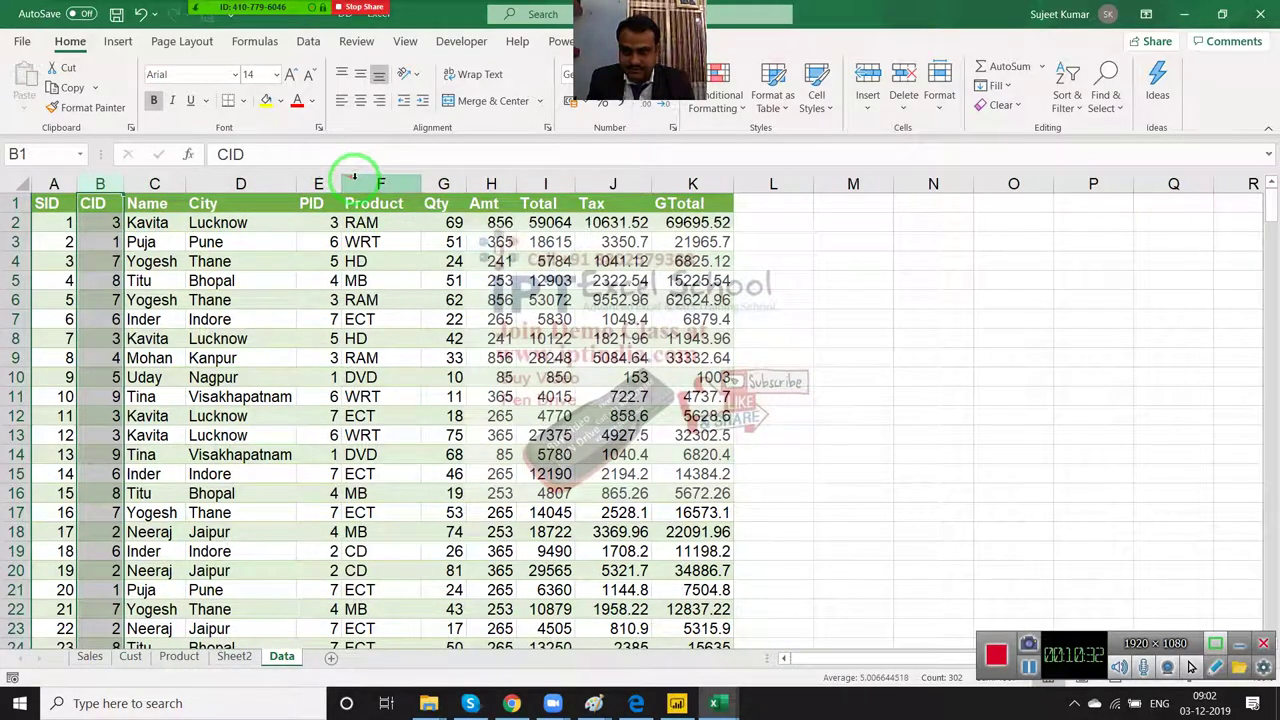
click(354, 177)
key(ctrl+minus)
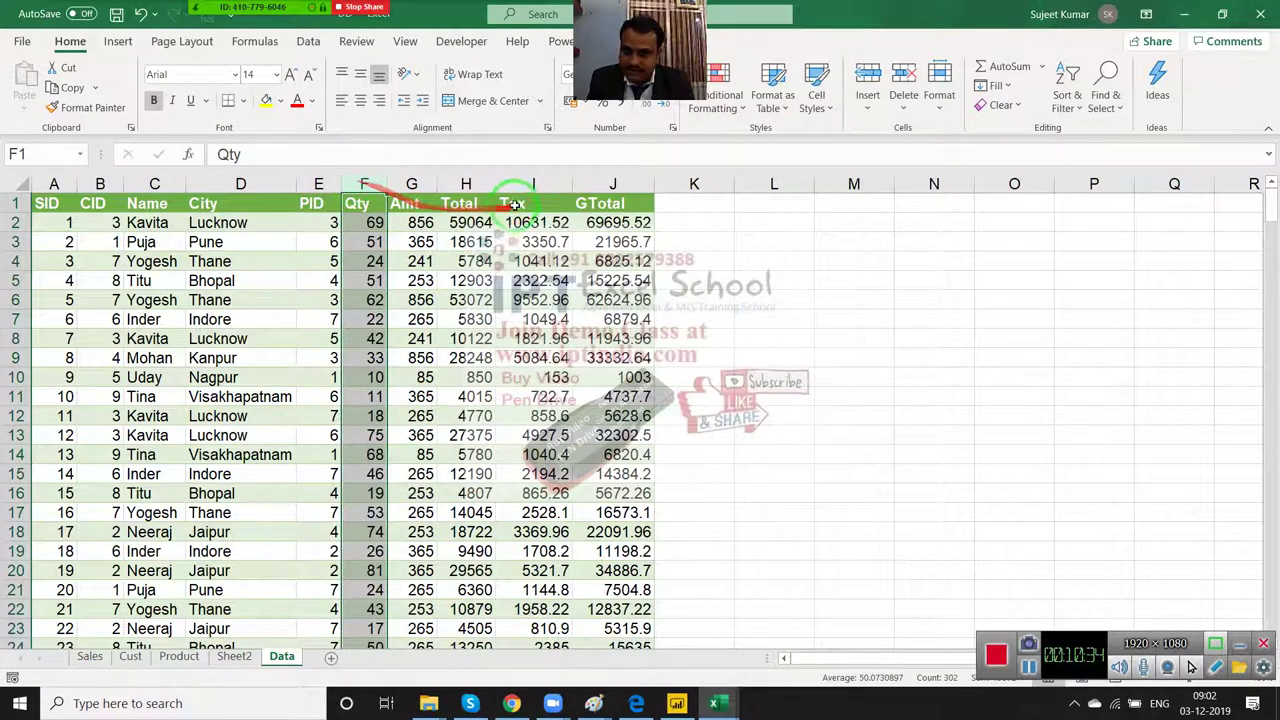
click(532, 184)
key(ctrl+minus)
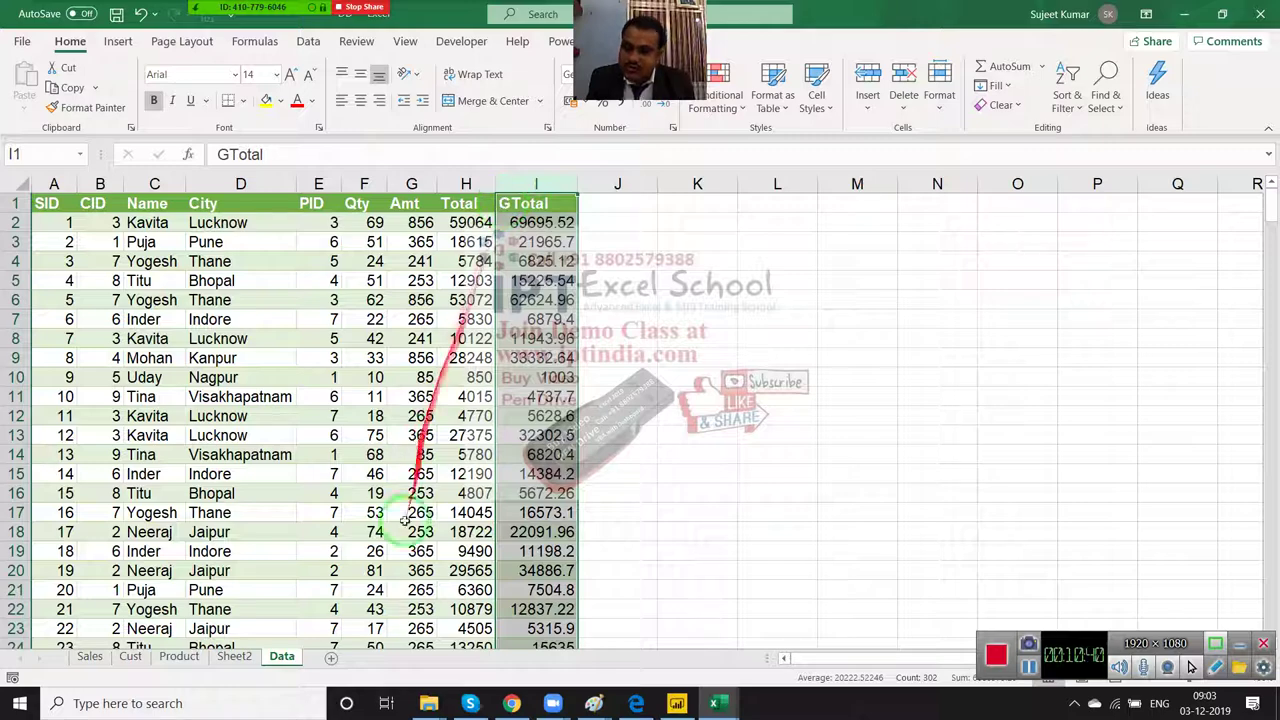
Step: Flip between Sheet2 and the trimmed Data sheet to compare them, ending on Sheet2
click(234, 656)
click(105, 242)
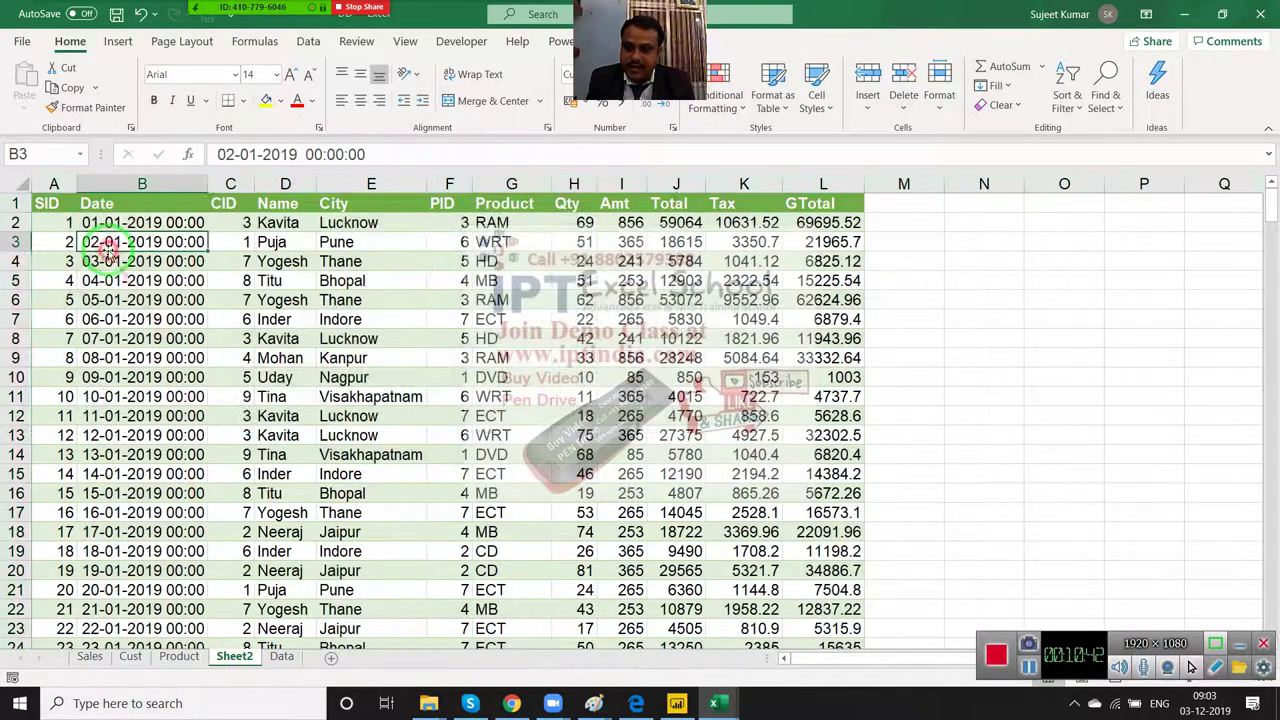
click(282, 660)
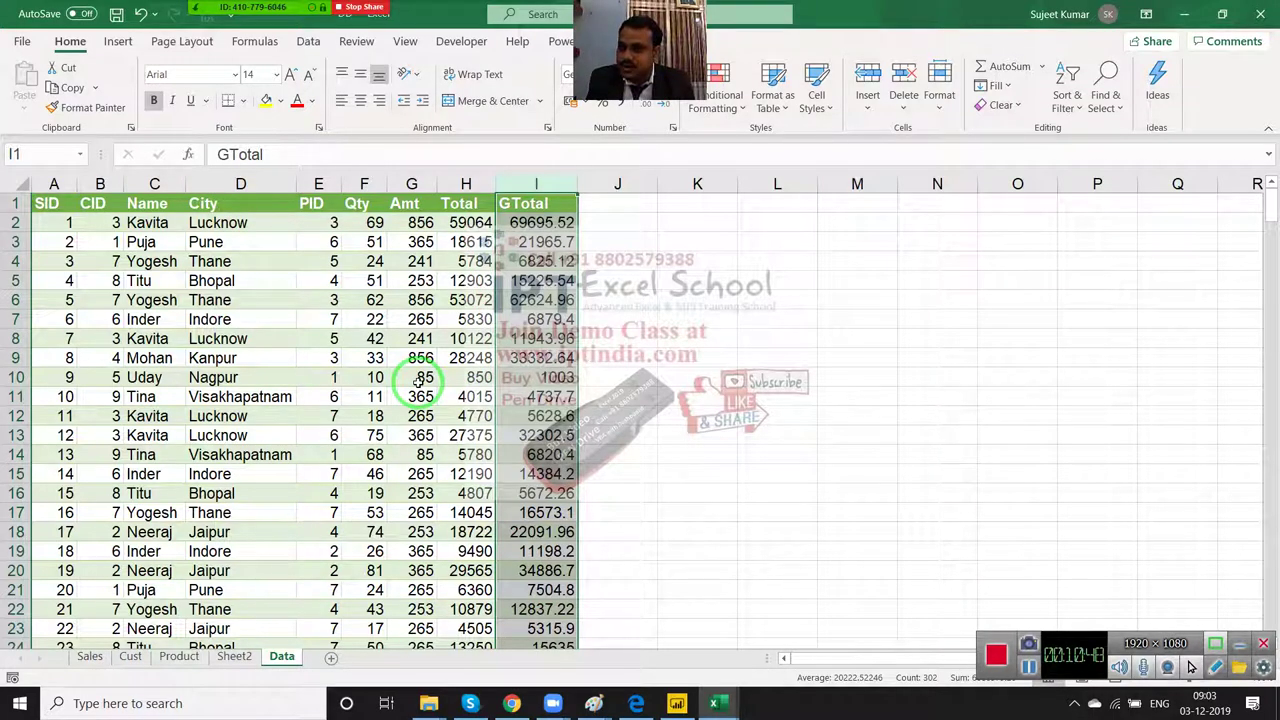
click(234, 656)
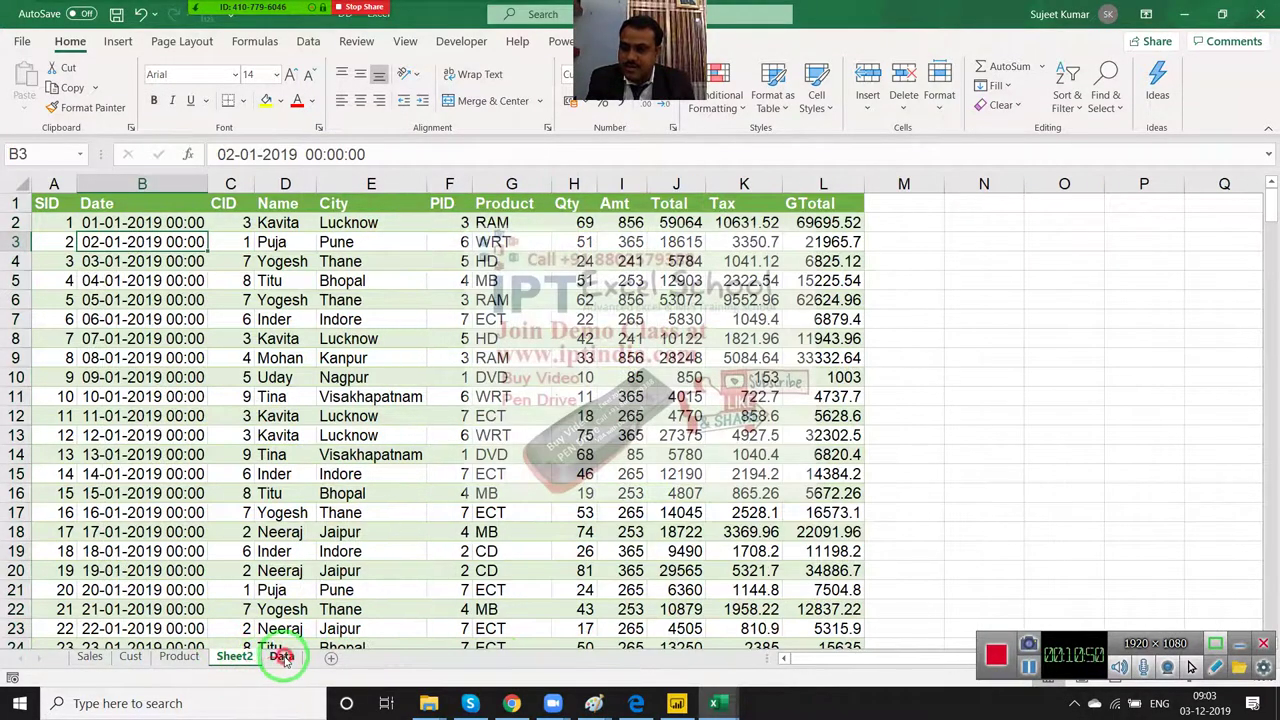
click(283, 657)
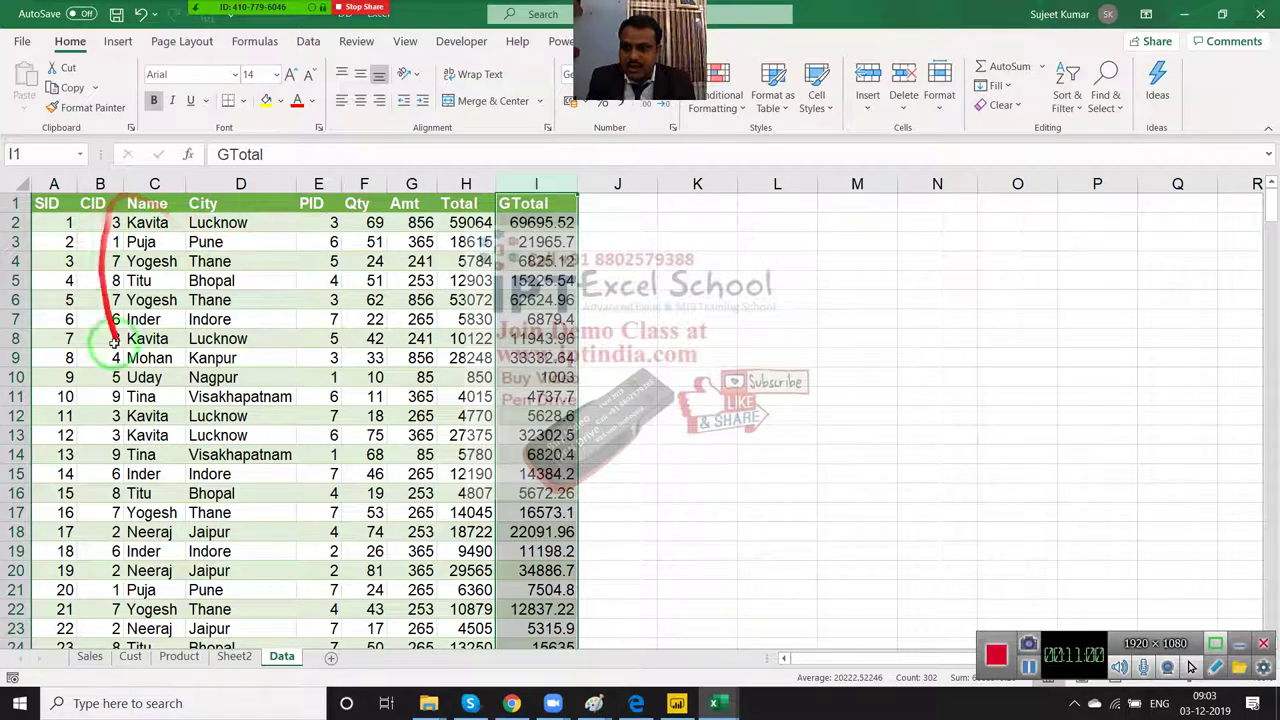
click(234, 657)
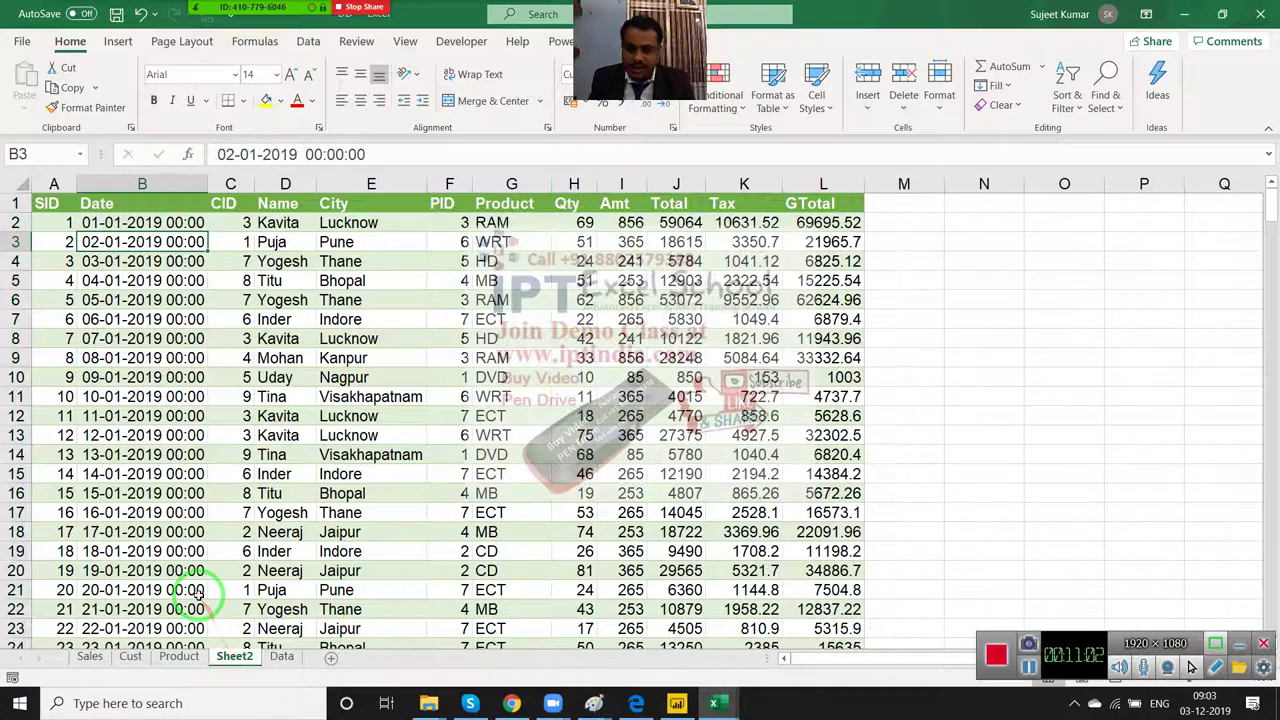
Step: Copy Sheet2's A1:L302 and Paste Link it at Data A1, so A1 reads =Sheet2!A1
key(ctrl+Up)
key(ctrl+Left)
key(ctrl+shift+Right)
key(ctrl+shift+Down)
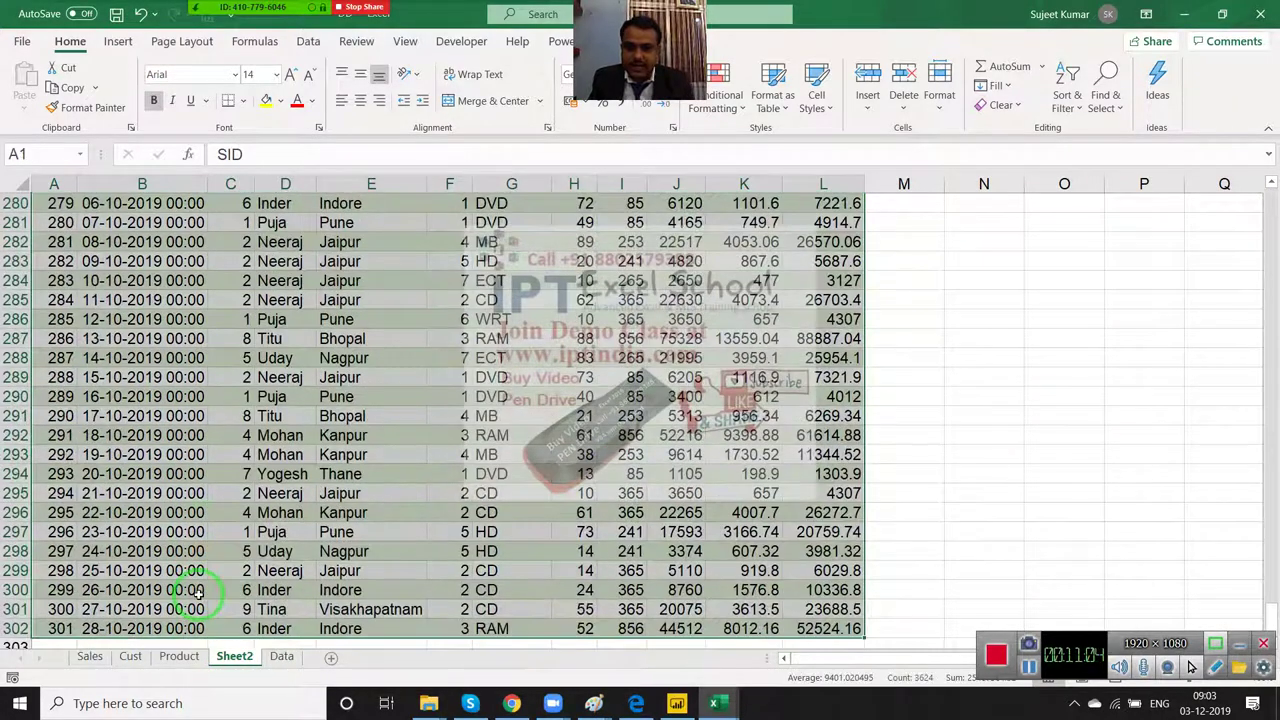
key(ctrl+c)
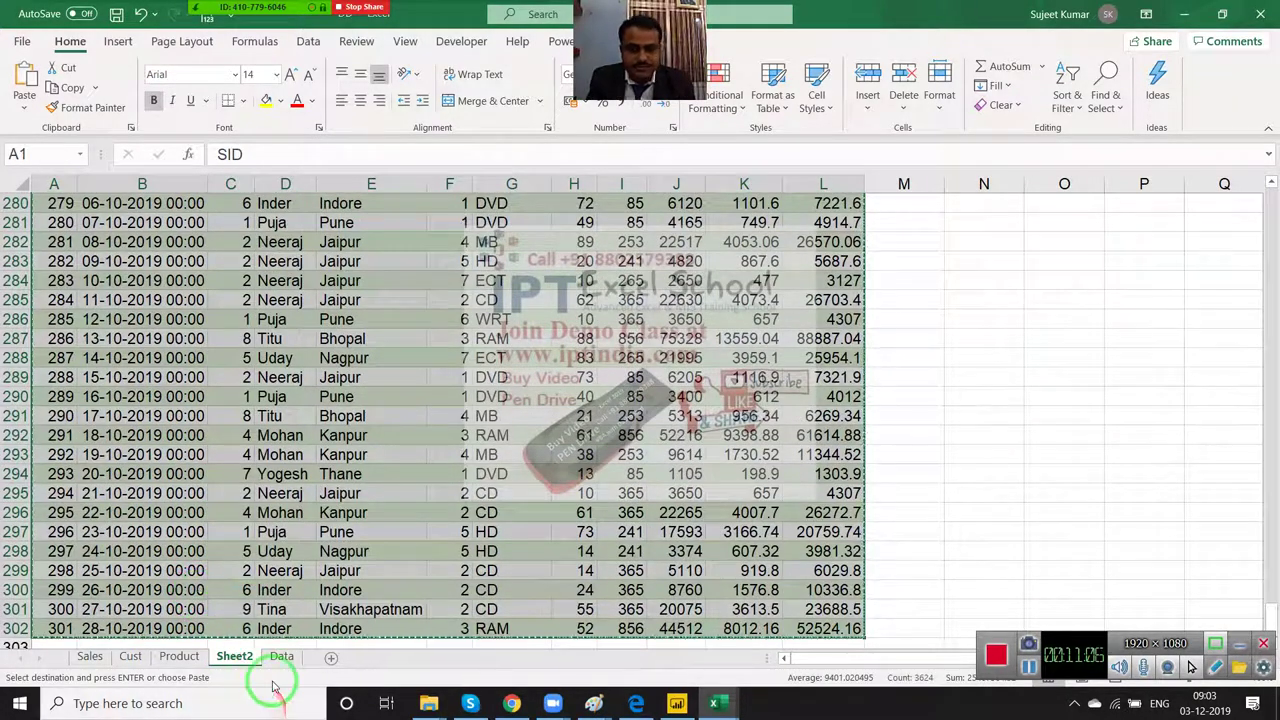
click(281, 657)
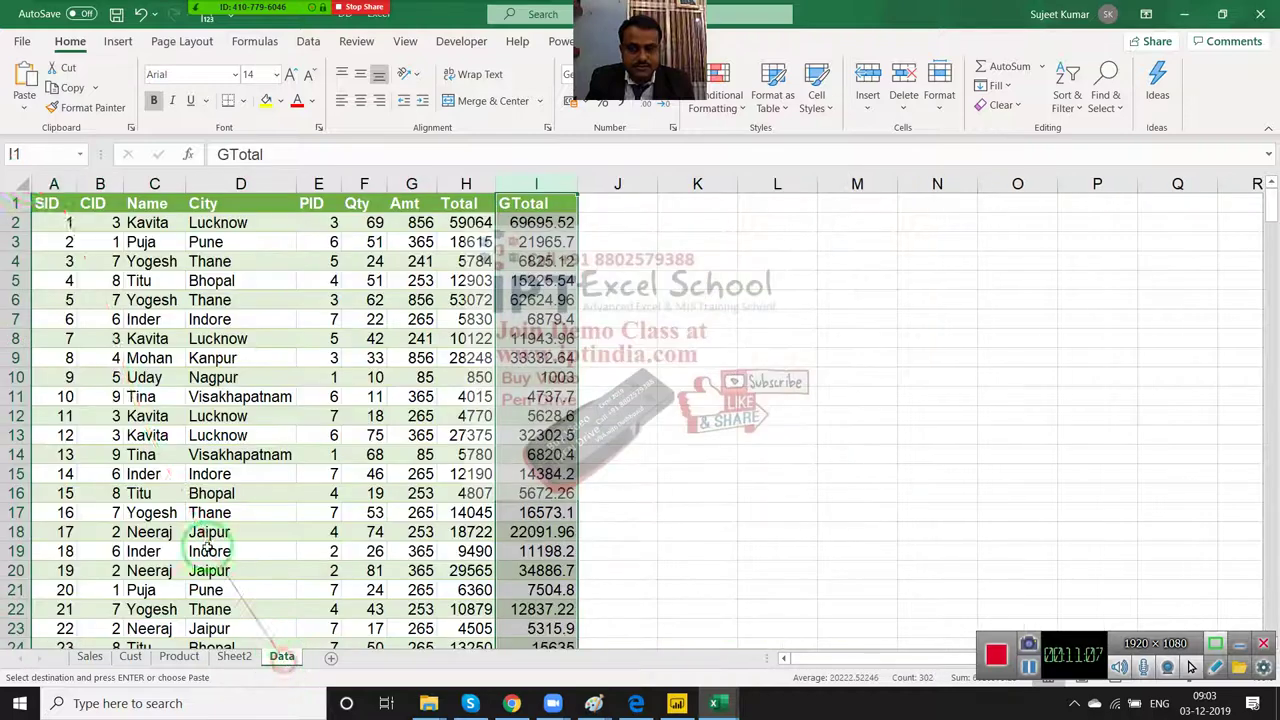
click(47, 208)
right_click(47, 206)
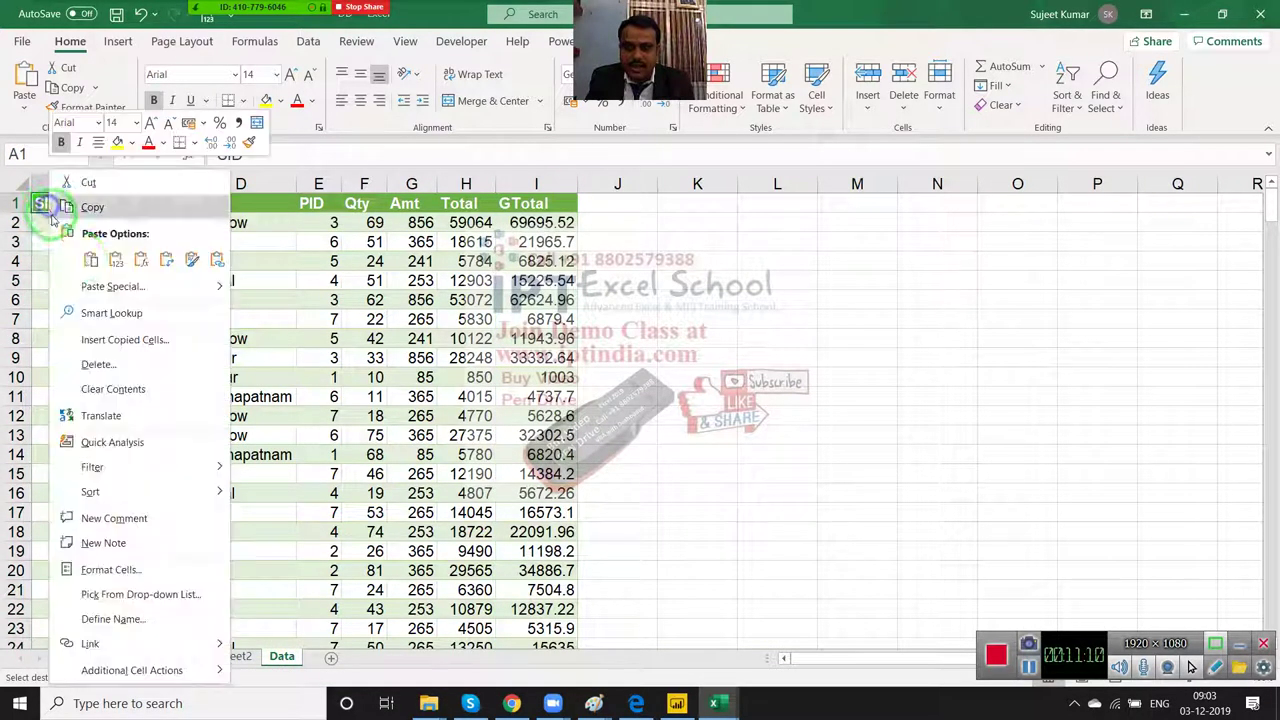
click(95, 288)
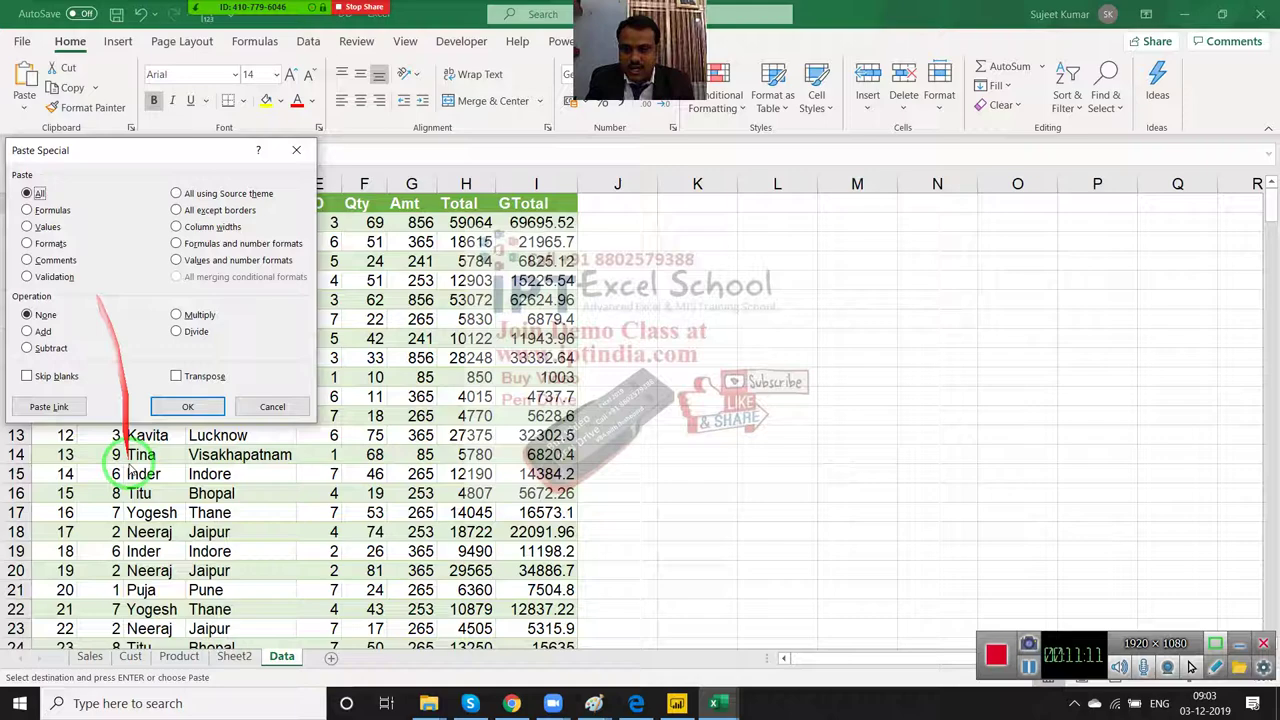
click(44, 407)
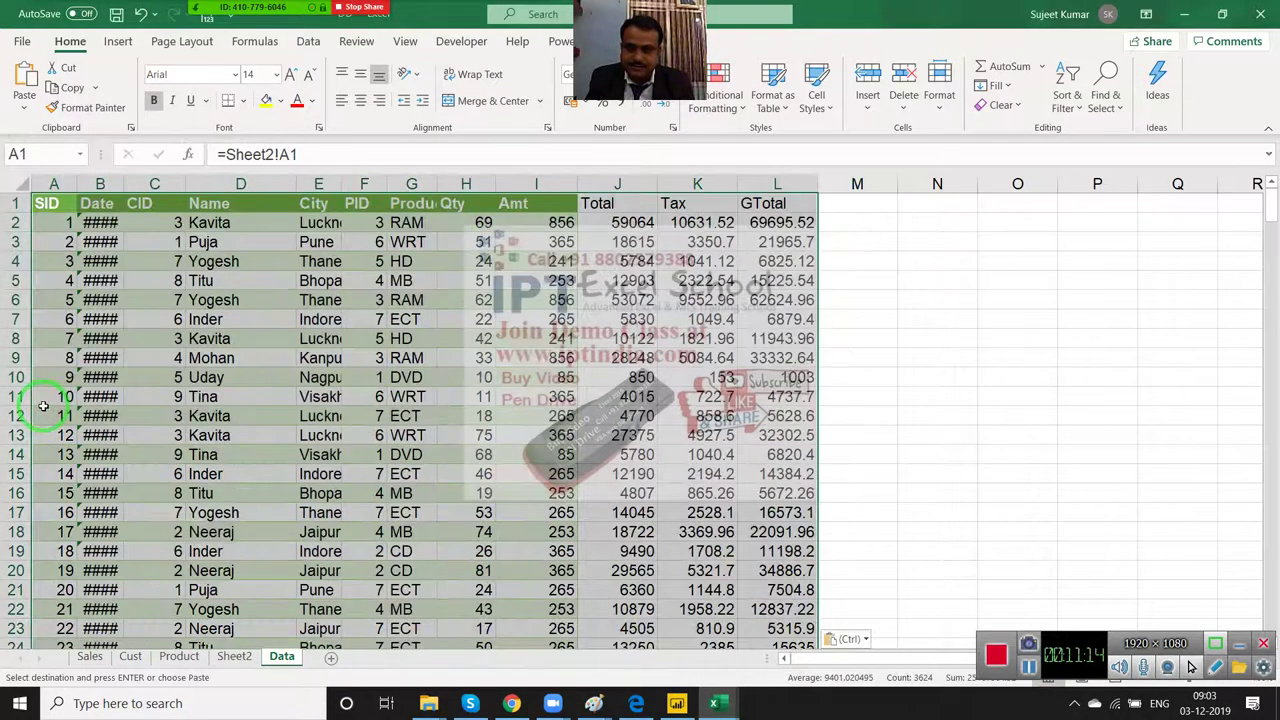
Step: Delete the Date, CID and PID columns, then clear the Tax and GTotal contents
click(157, 334)
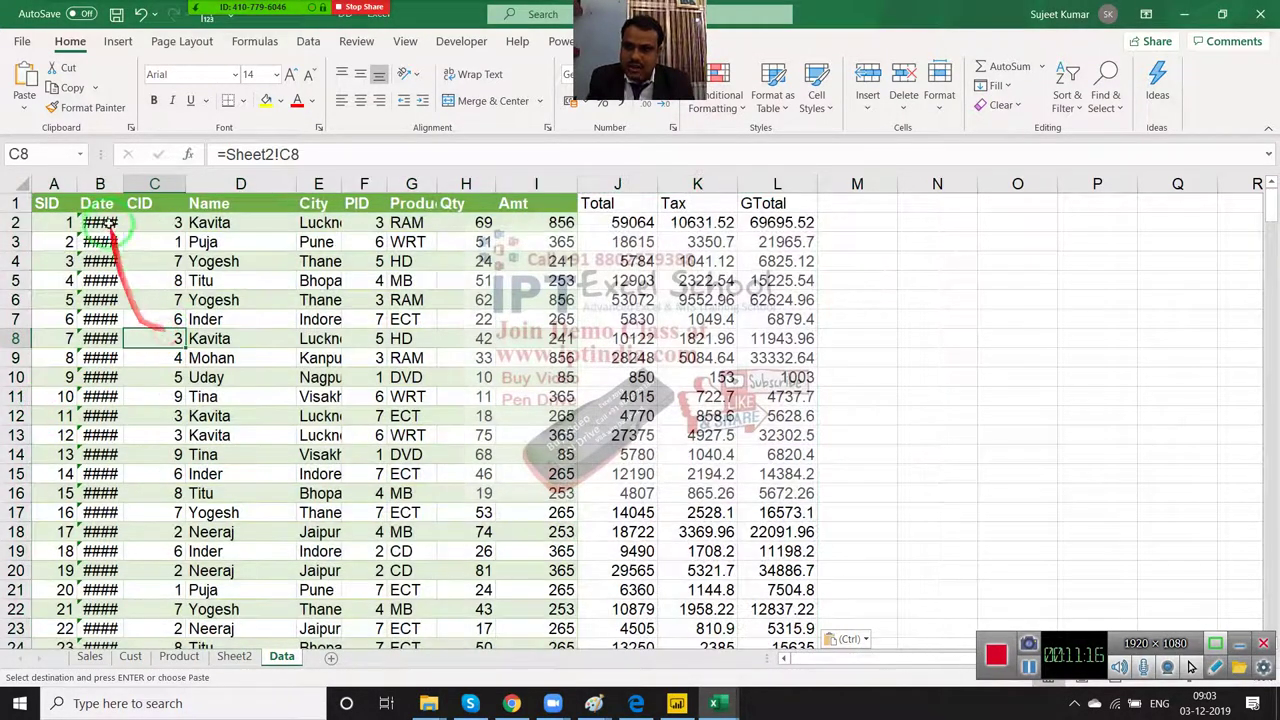
click(101, 183)
key(ctrl+minus)
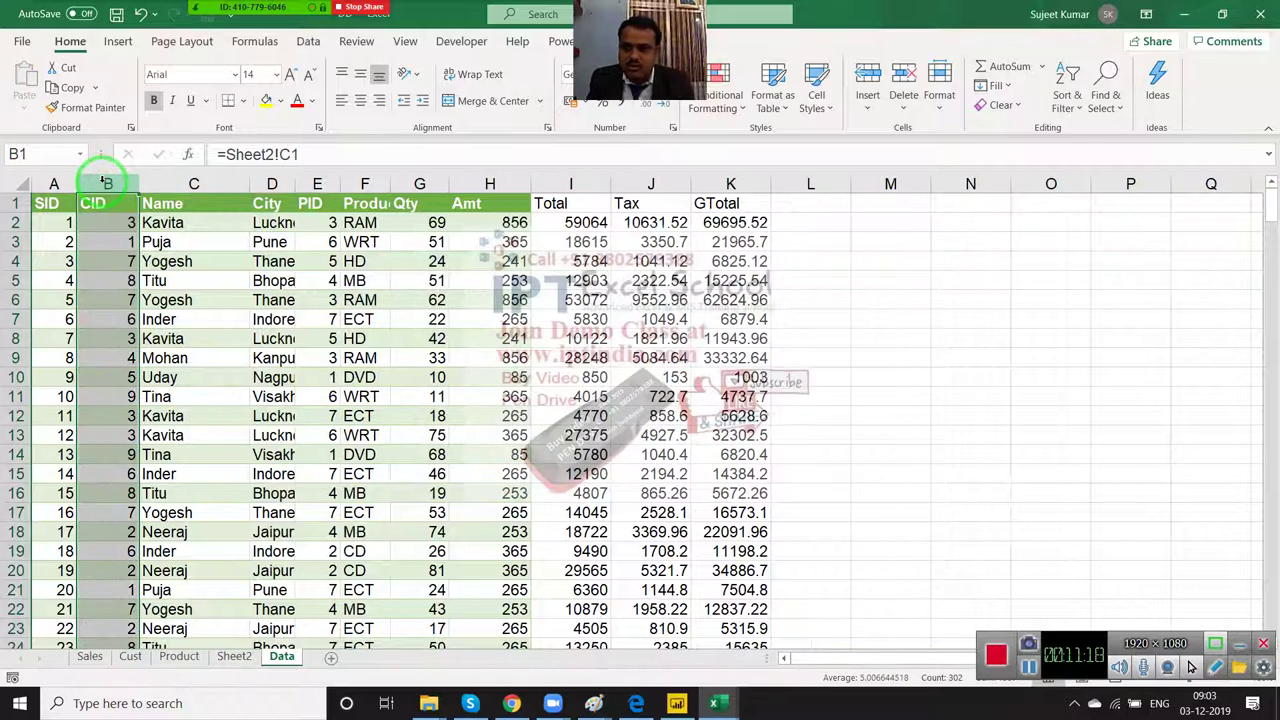
key(ctrl+minus)
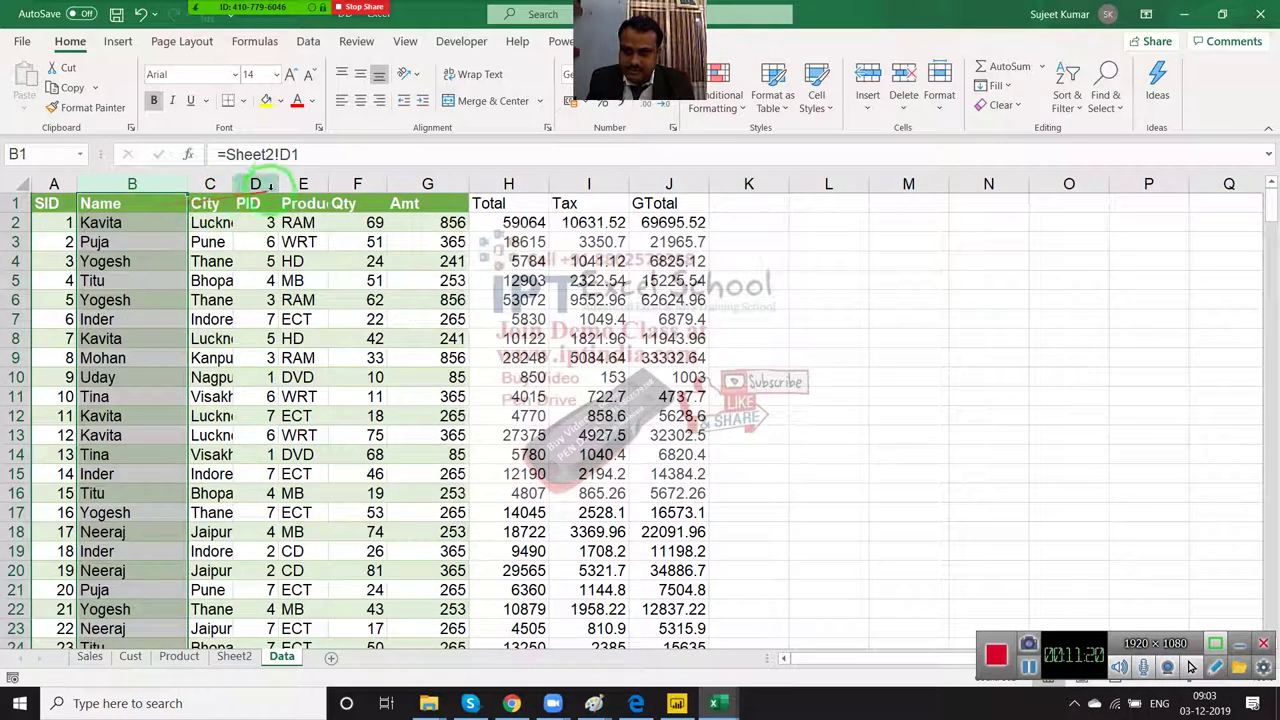
click(269, 179)
key(ctrl+minus)
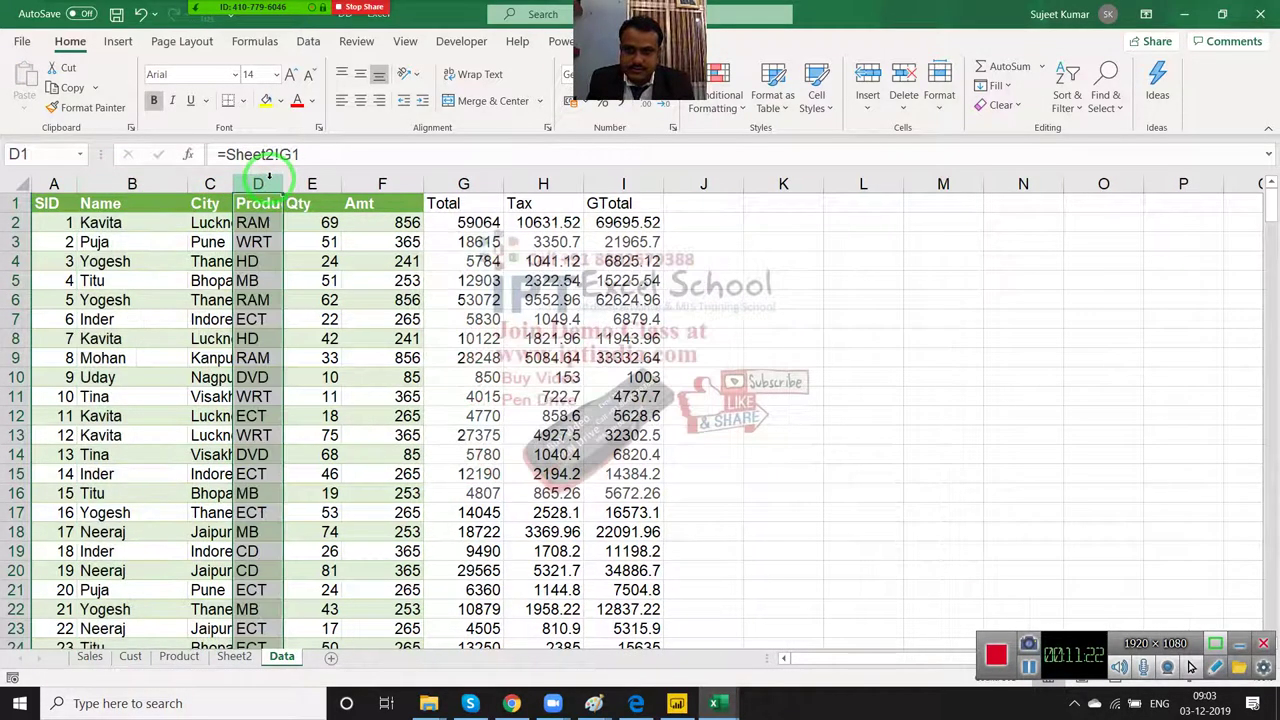
drag(540, 185, 586, 189)
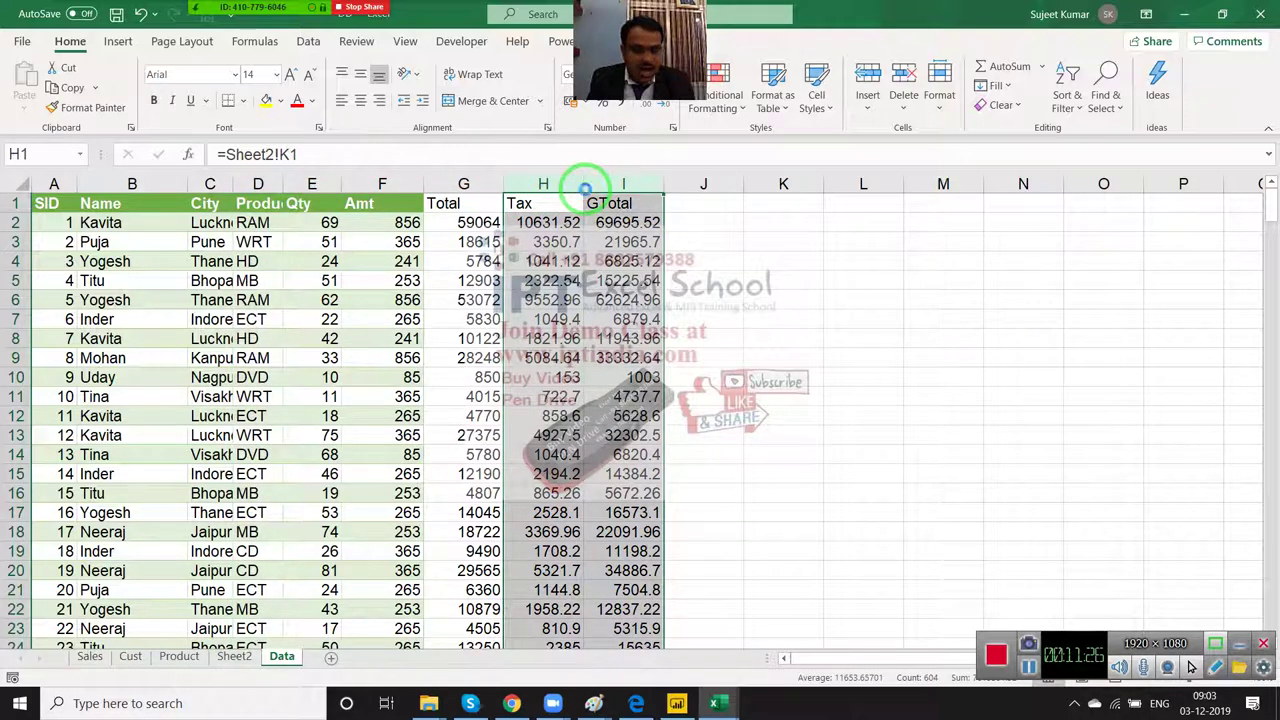
key(Delete)
click(381, 261)
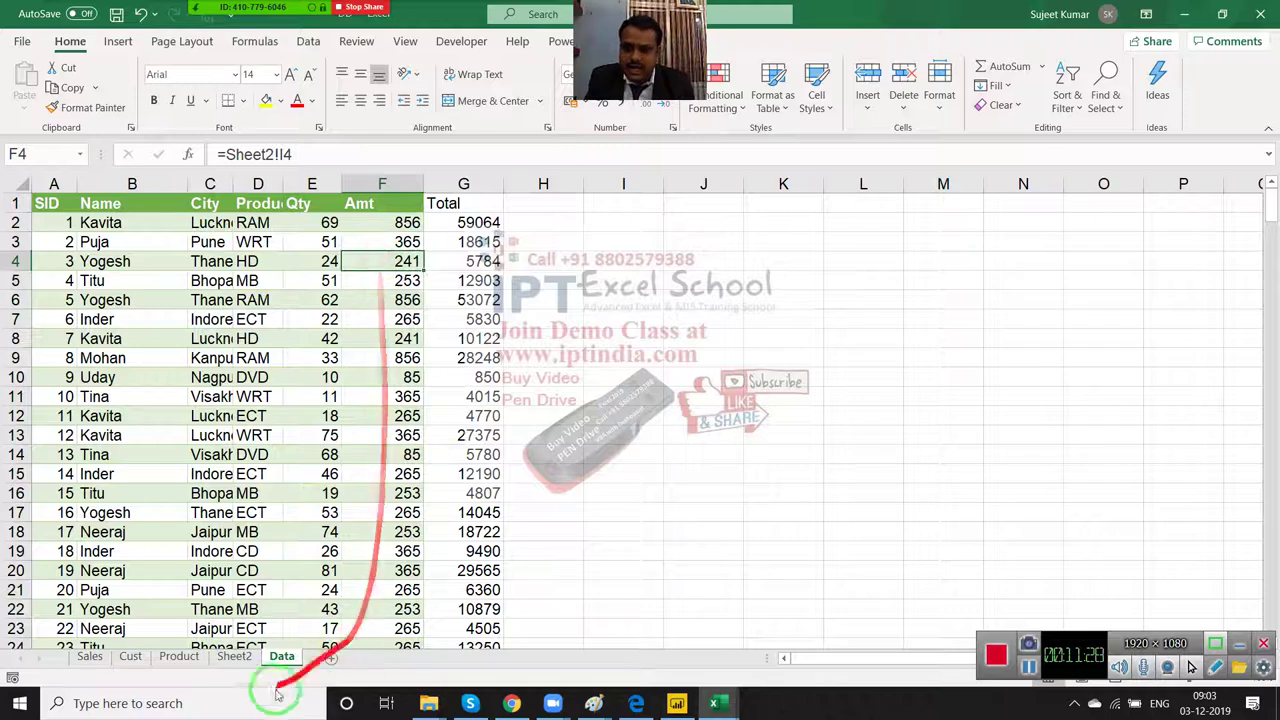
Step: Change Sheet2's first Qty in H2 from 69 to 80 and check the Data sheet shows 80
click(235, 658)
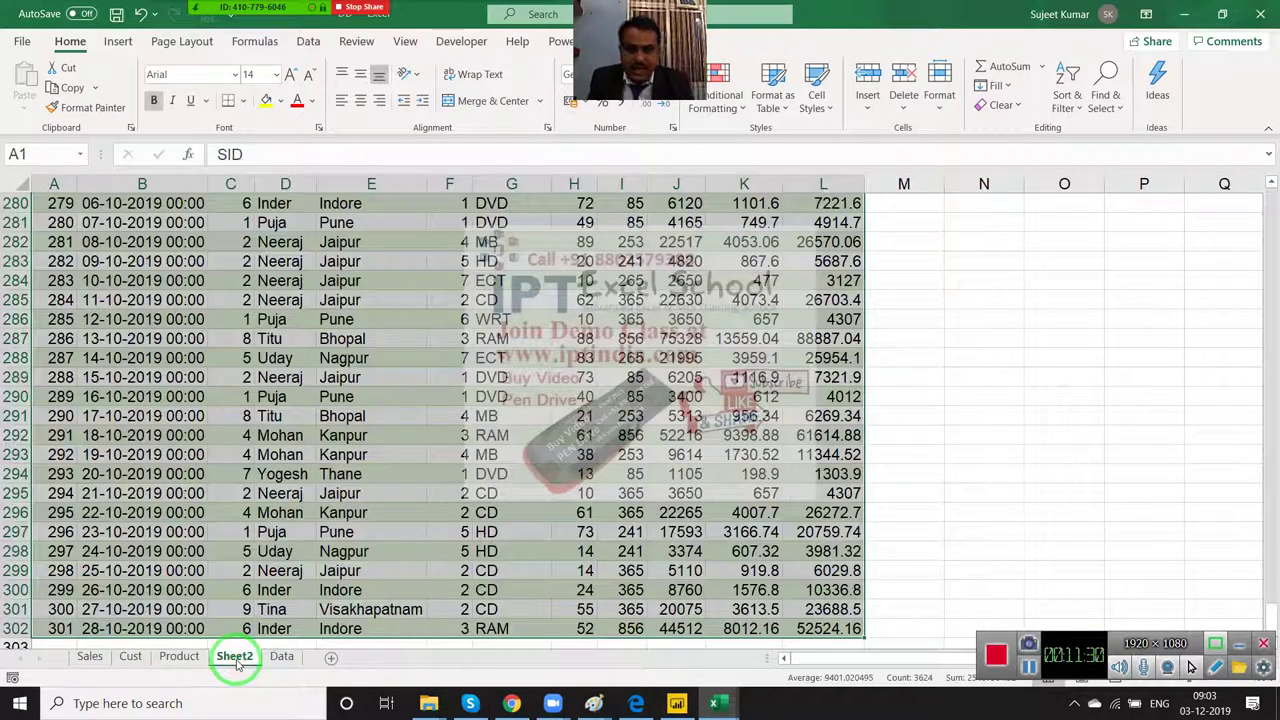
key(ctrl+Home)
key(Down)
key(Down)
key(Right)
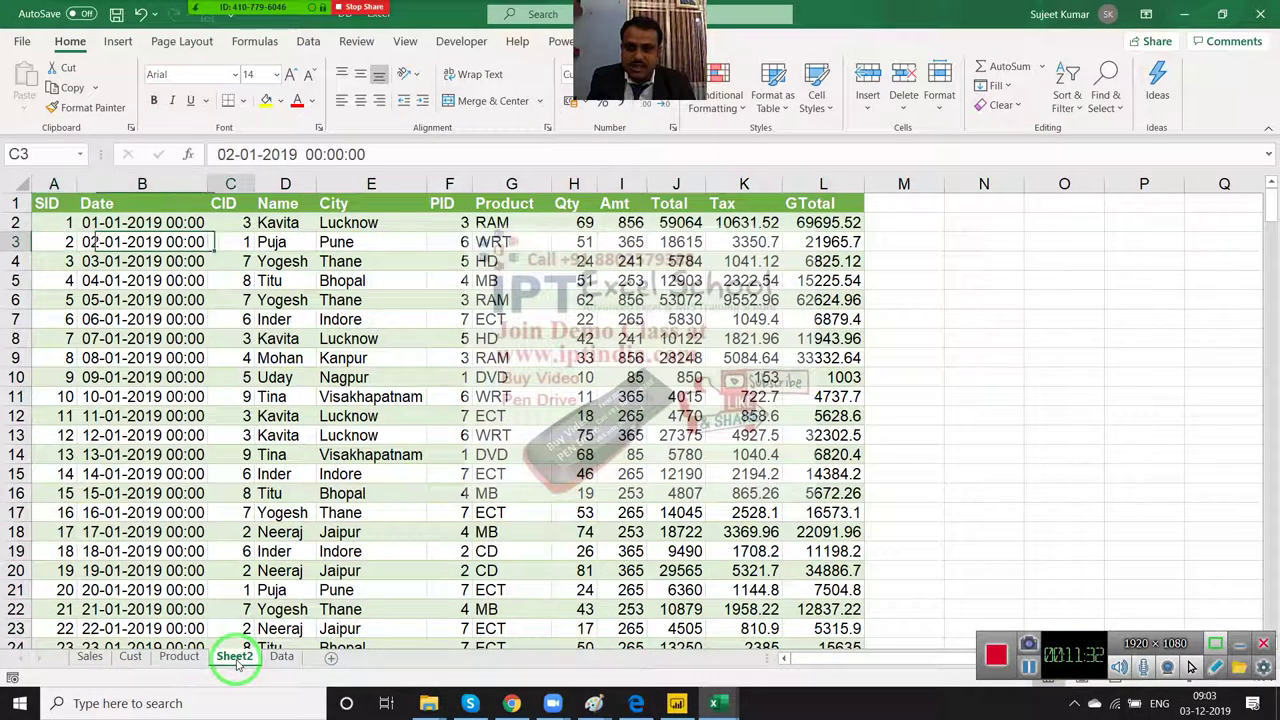
key(Right)
key(Right)
key(Right)
key(Up)
key(Right)
key(Right)
key(Right)
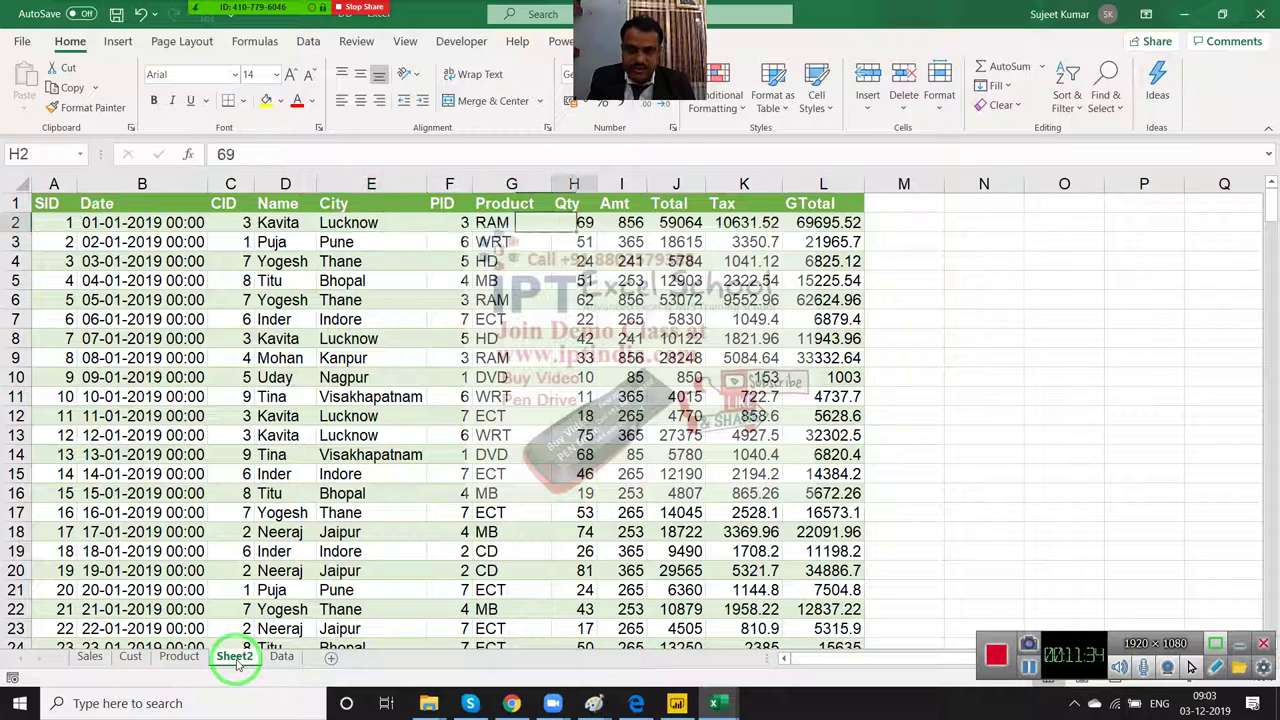
text(80)
key(Return)
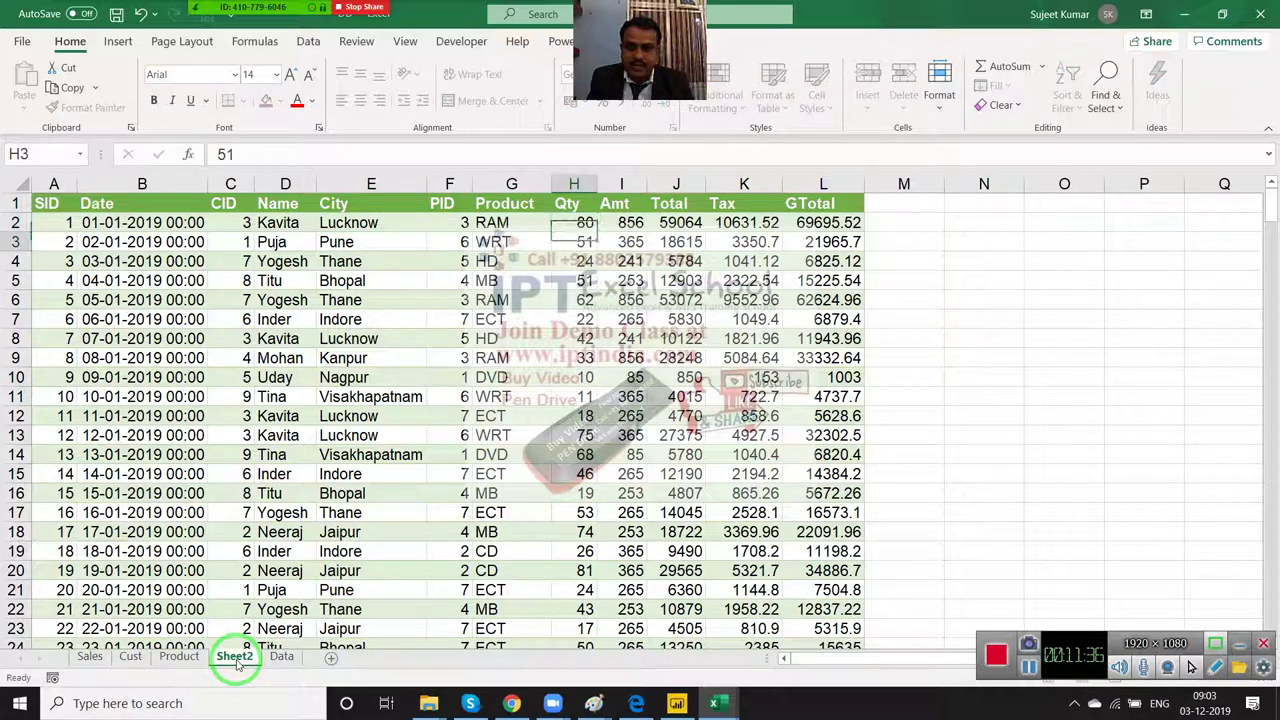
click(281, 656)
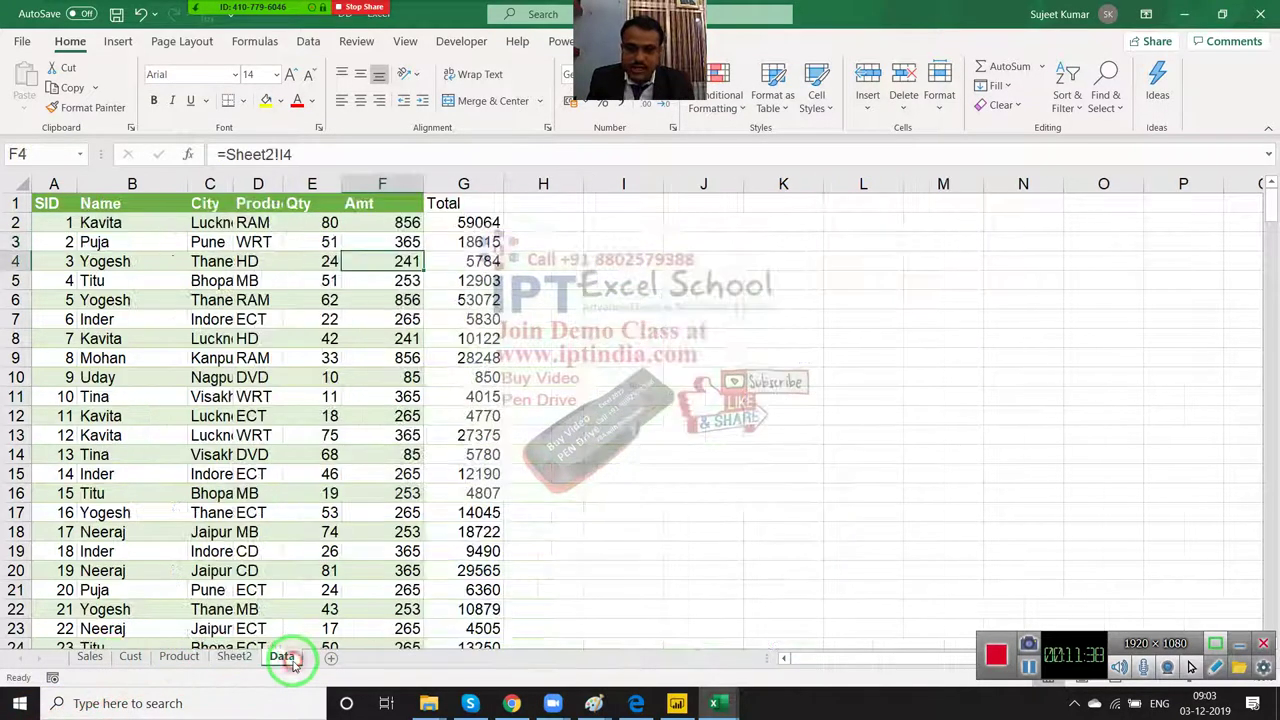
click(318, 221)
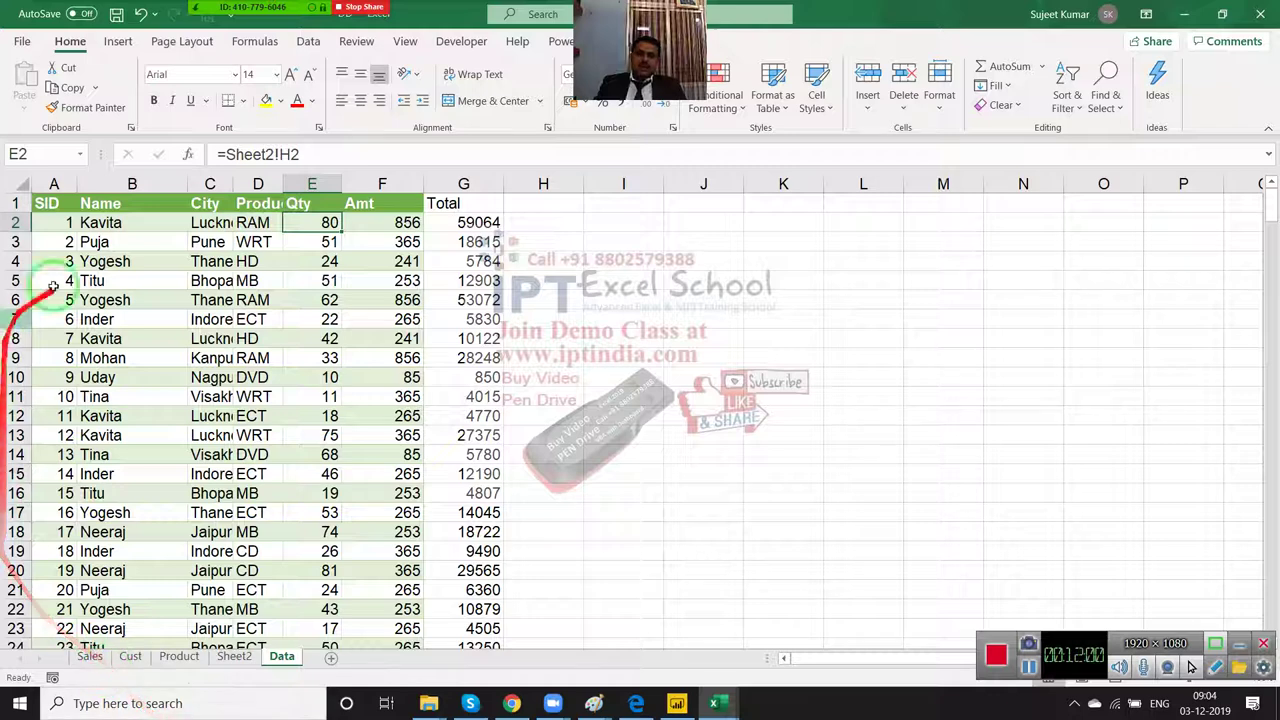
mouse_move(66, 214)
mouse_down()
mouse_move(315, 585)
mouse_move(560, 671)
mouse_up()
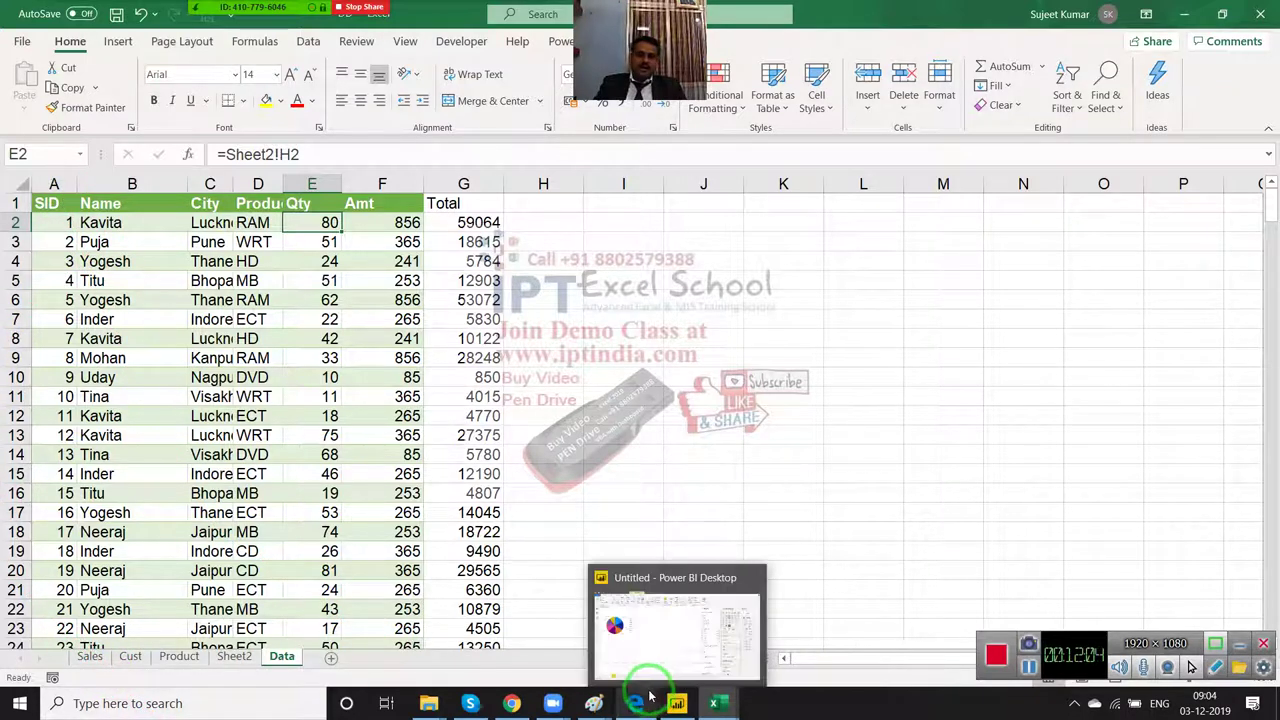
click(400, 512)
mouse_move(400, 512)
mouse_down()
mouse_move(1272, 263)
mouse_move(762, 246)
mouse_up()
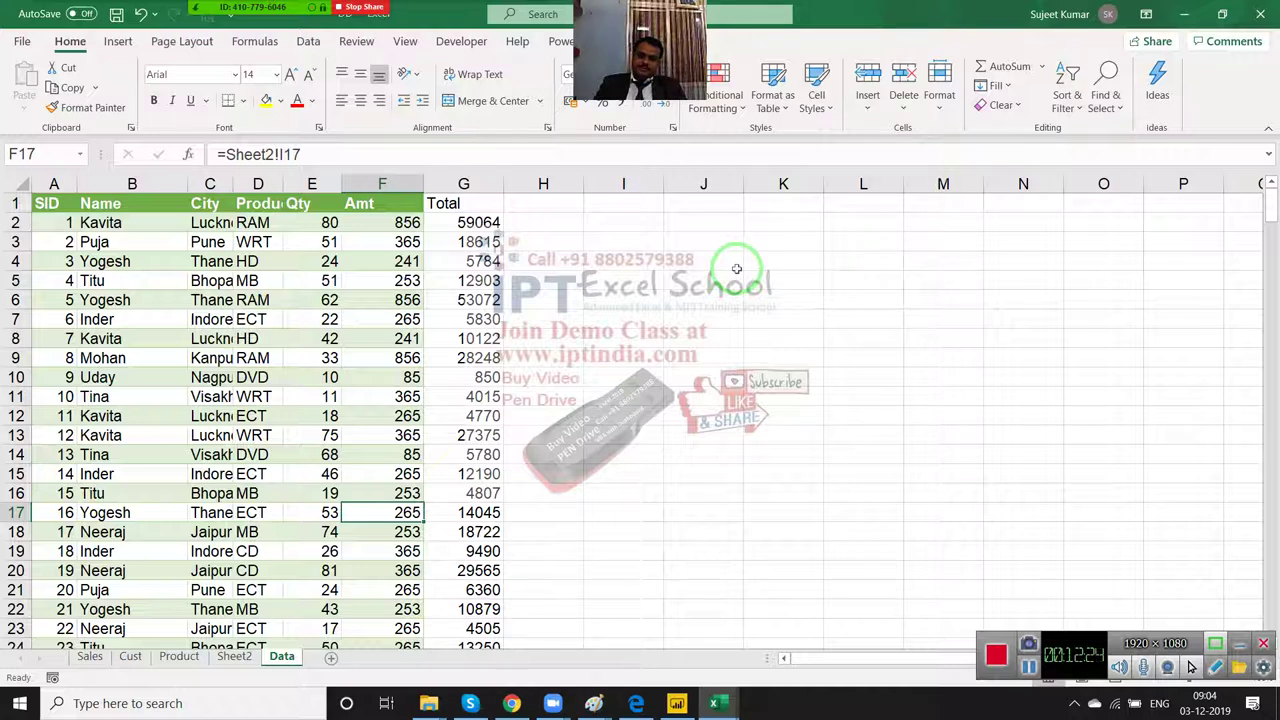
click(736, 266)
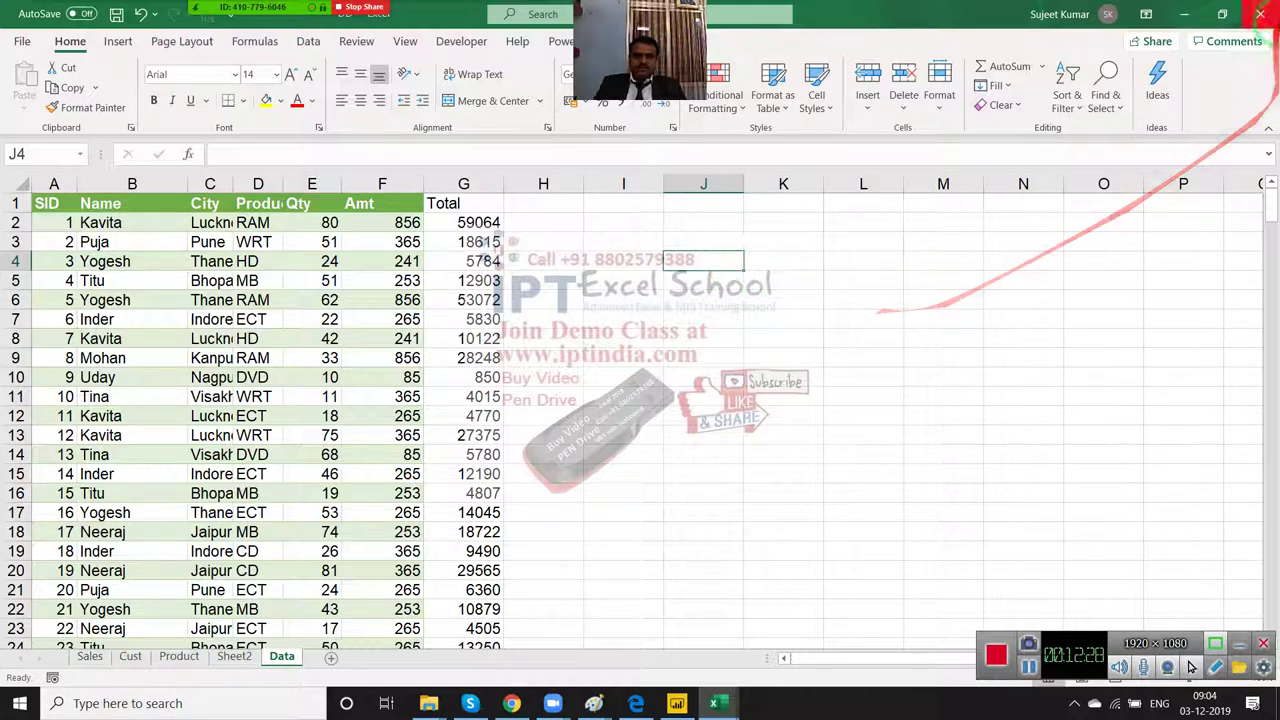
Step: Close DD.xlsx without saving, then give Sheet2's F6:G9 a yellow fill and all borders
click(1260, 14)
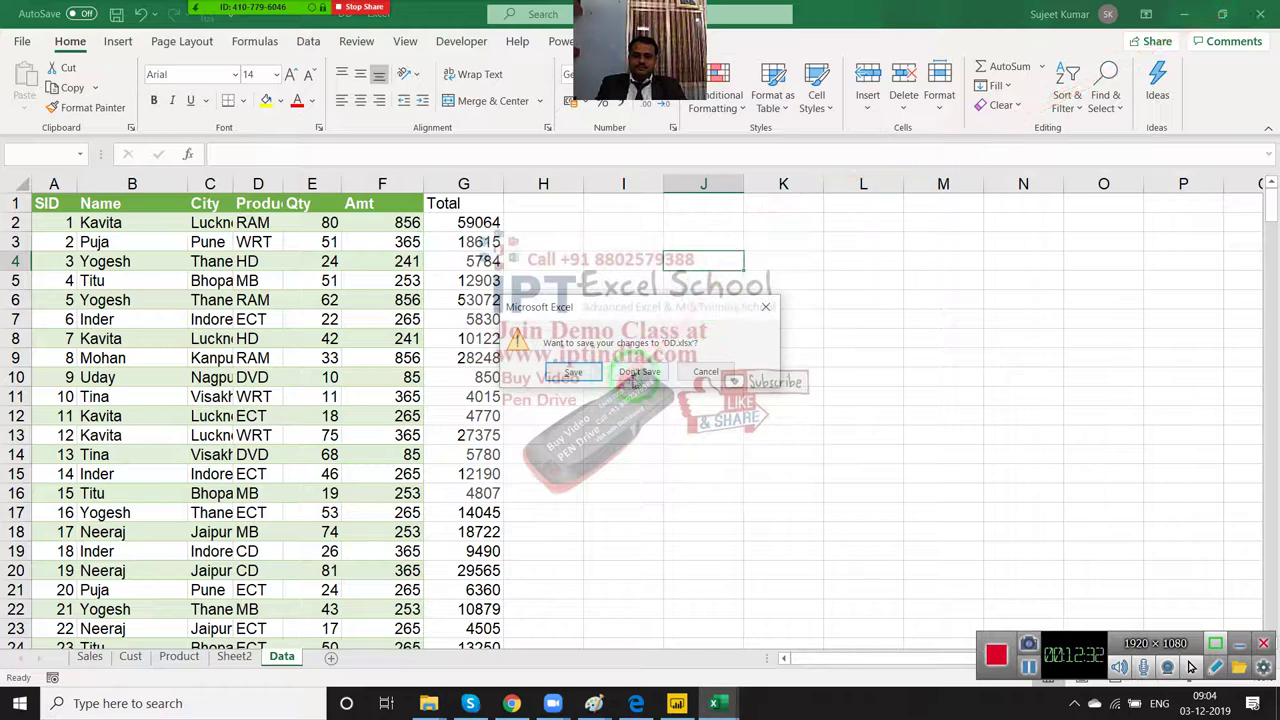
click(638, 373)
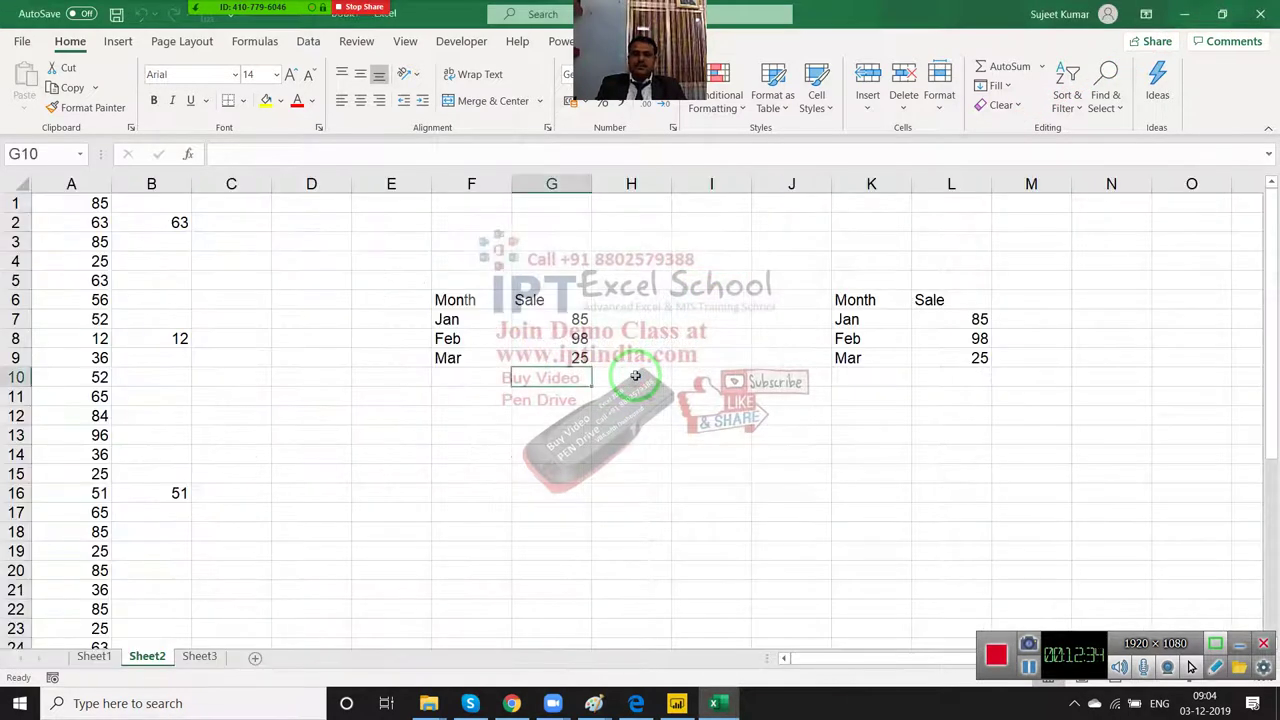
drag(455, 300, 541, 354)
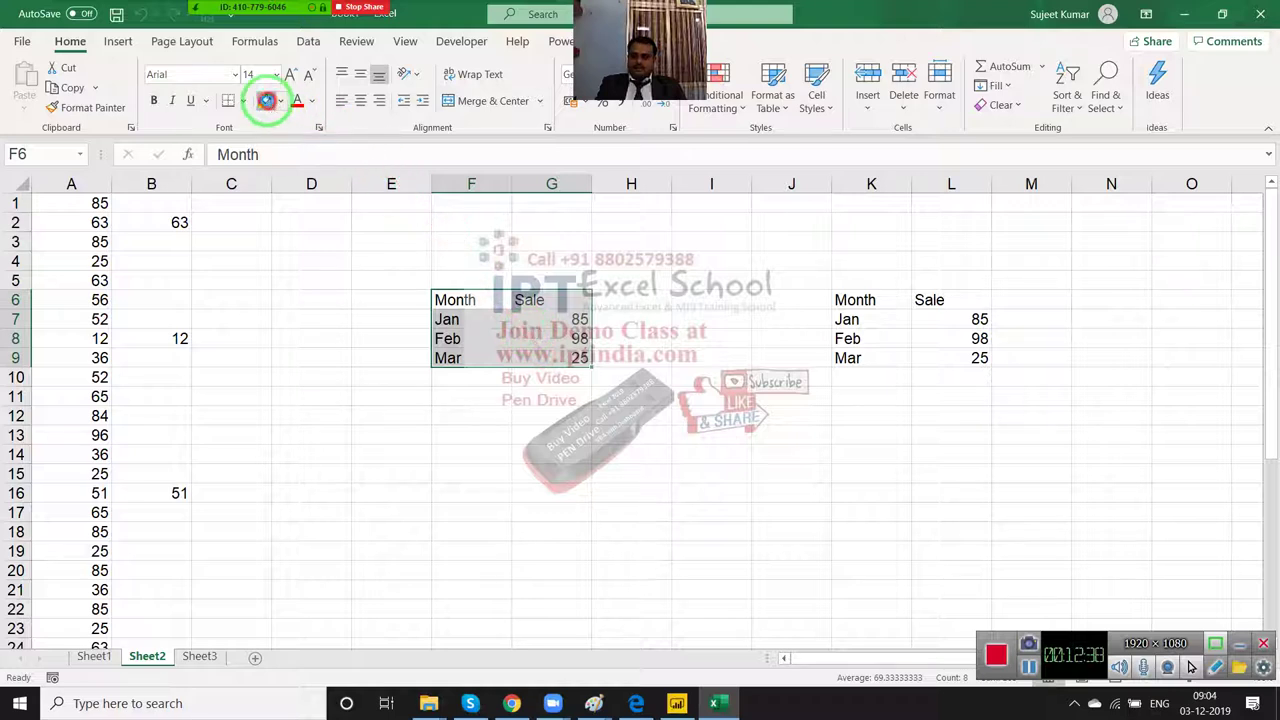
click(266, 100)
click(243, 101)
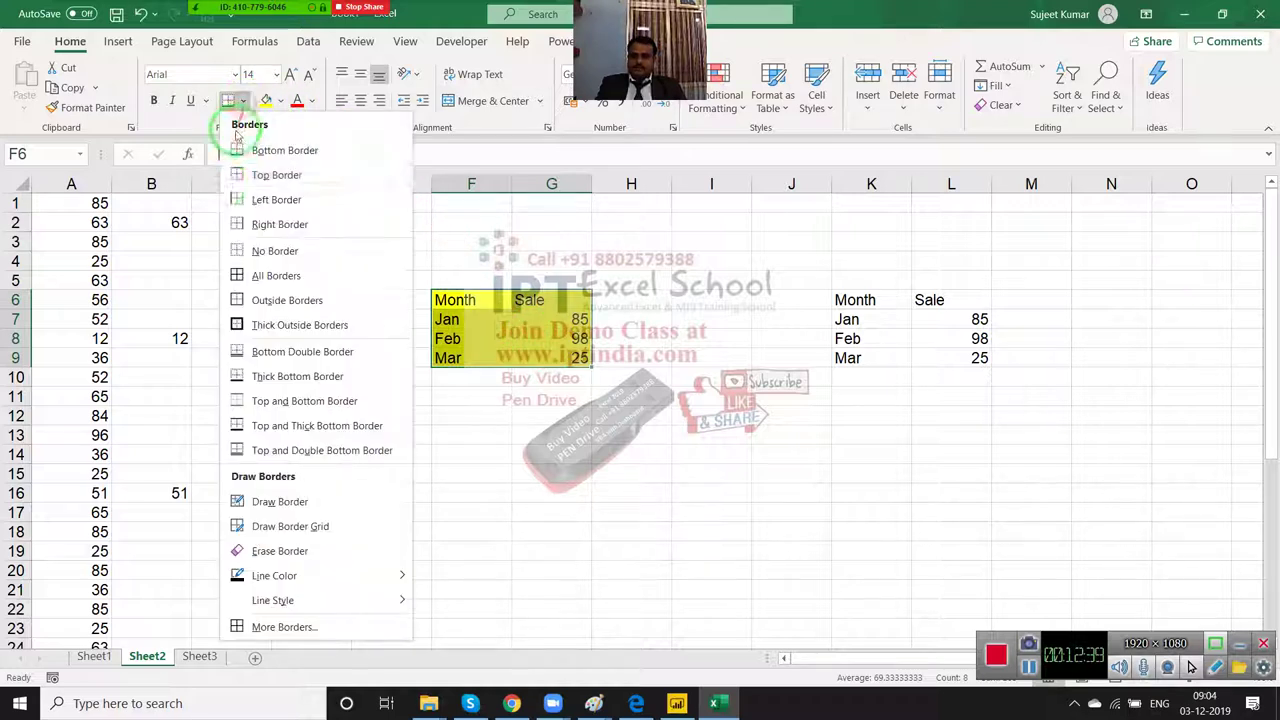
click(260, 272)
Step: Narrow column G and reselect the Month/Sale table F6:G9
click(545, 355)
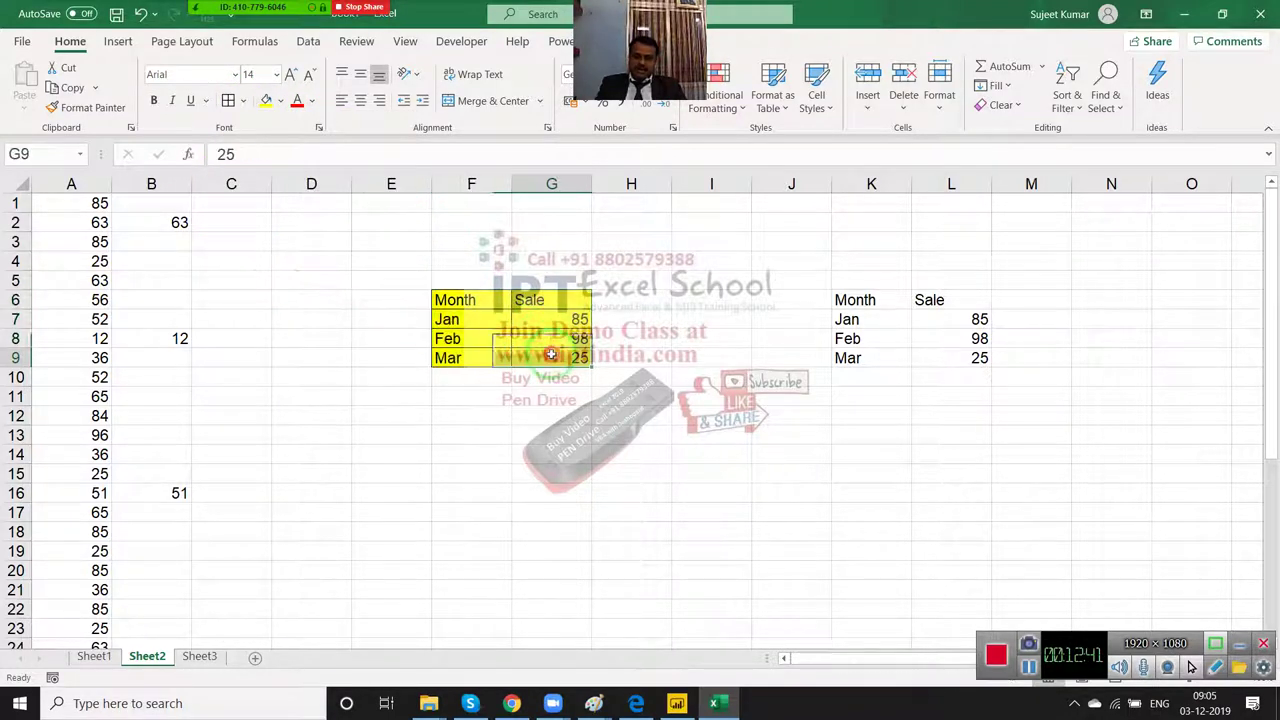
click(530, 414)
drag(458, 302, 540, 349)
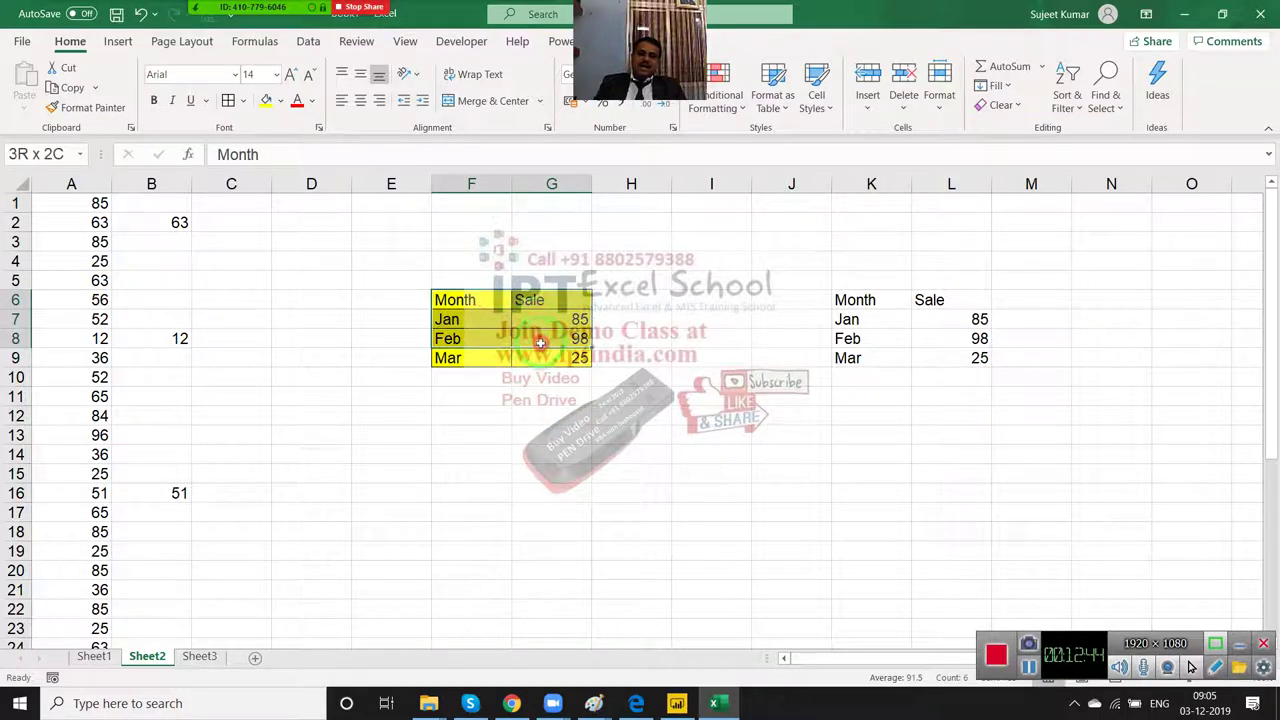
click(580, 378)
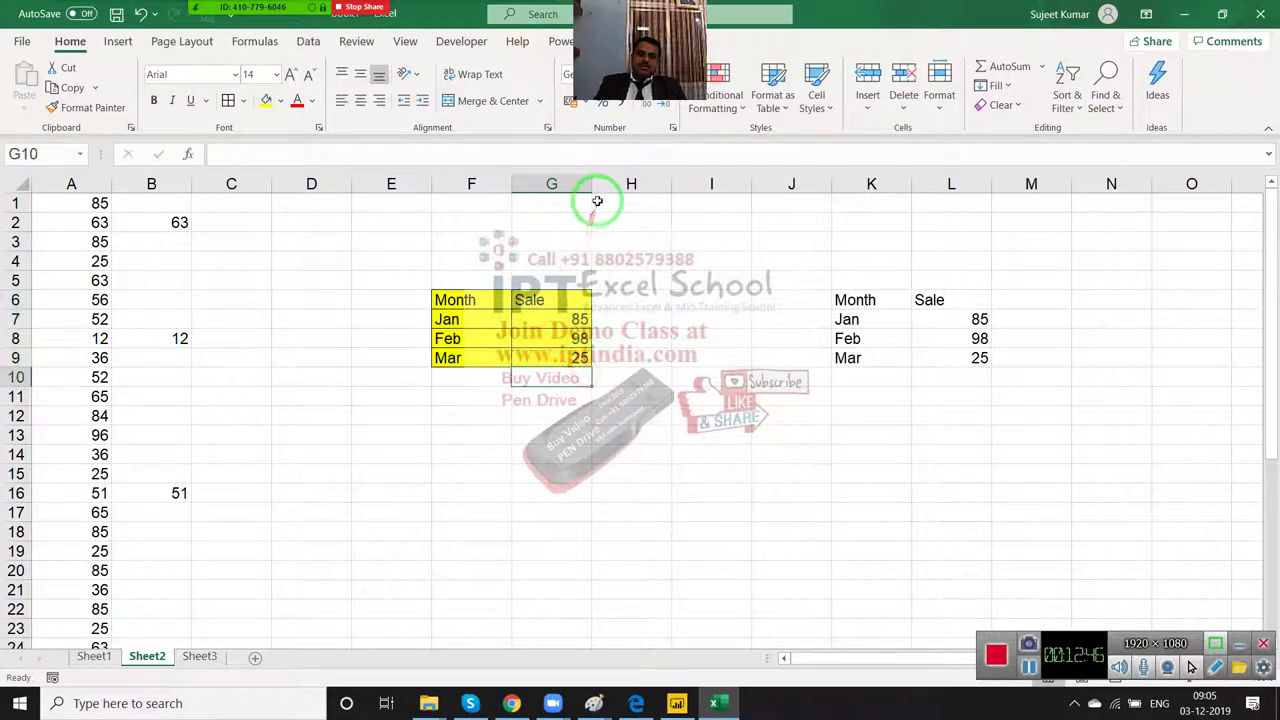
drag(592, 190, 552, 188)
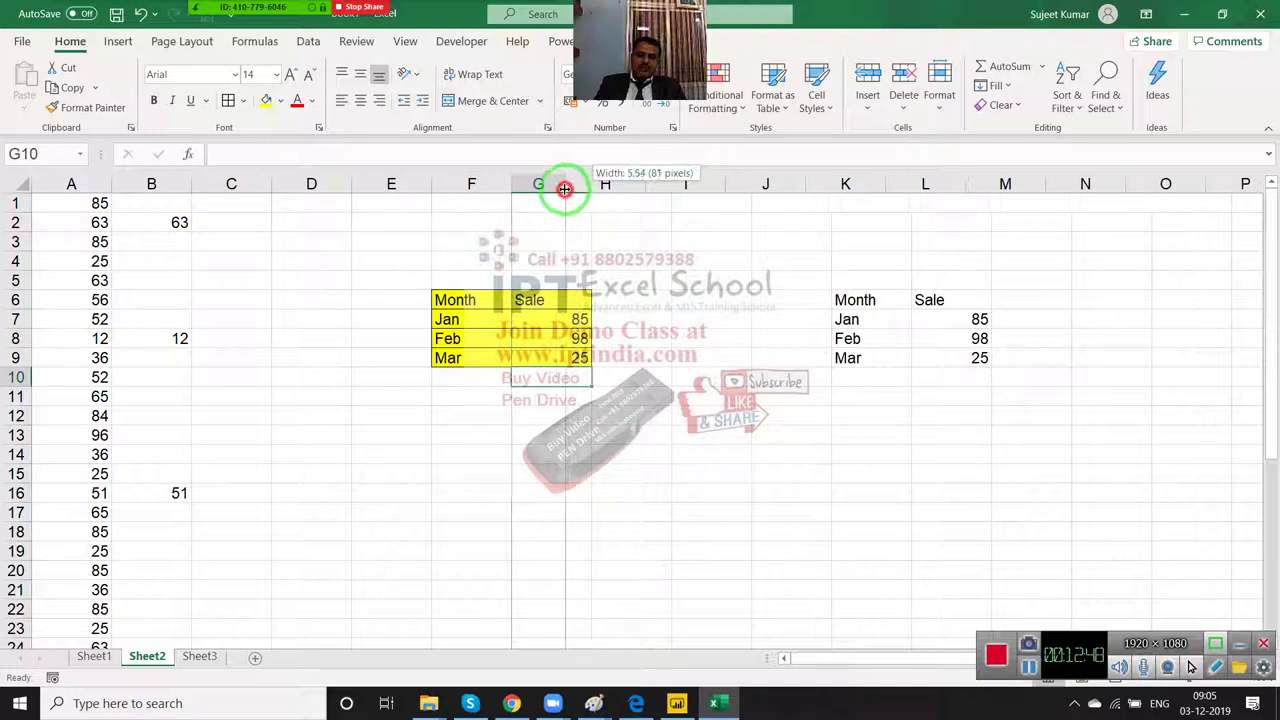
drag(531, 455, 529, 617)
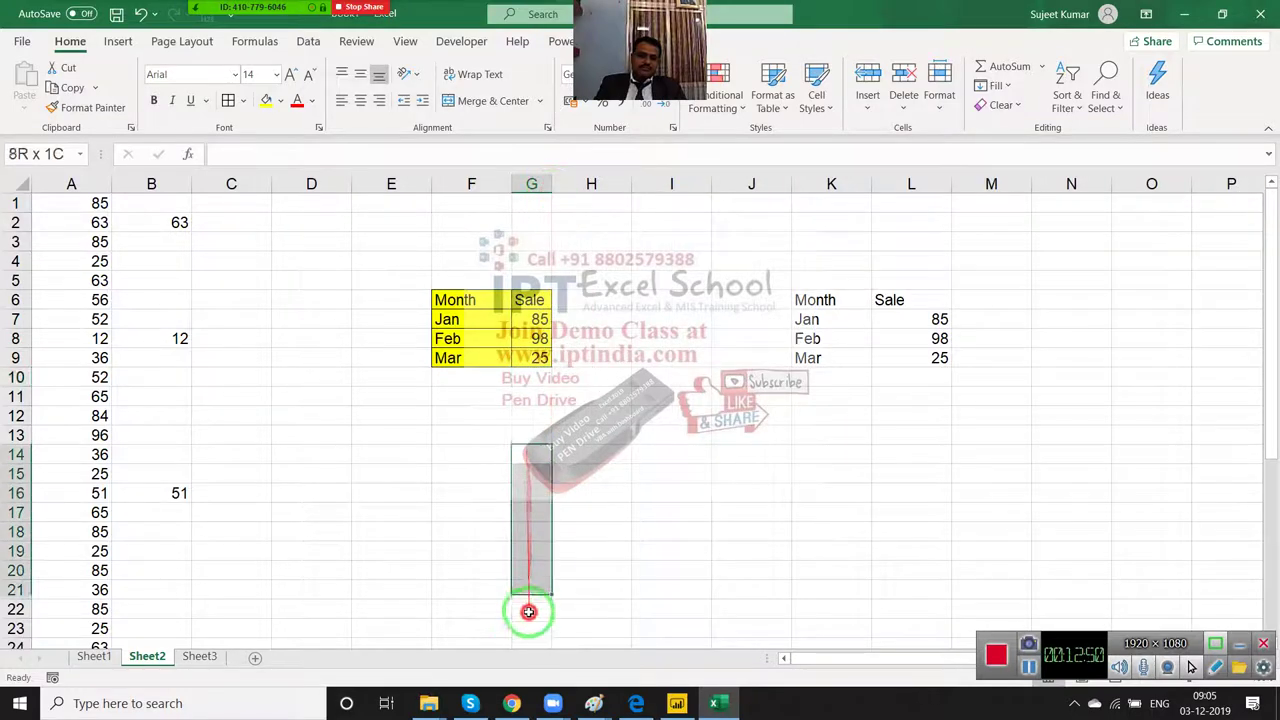
scroll(527, 605, down, 1)
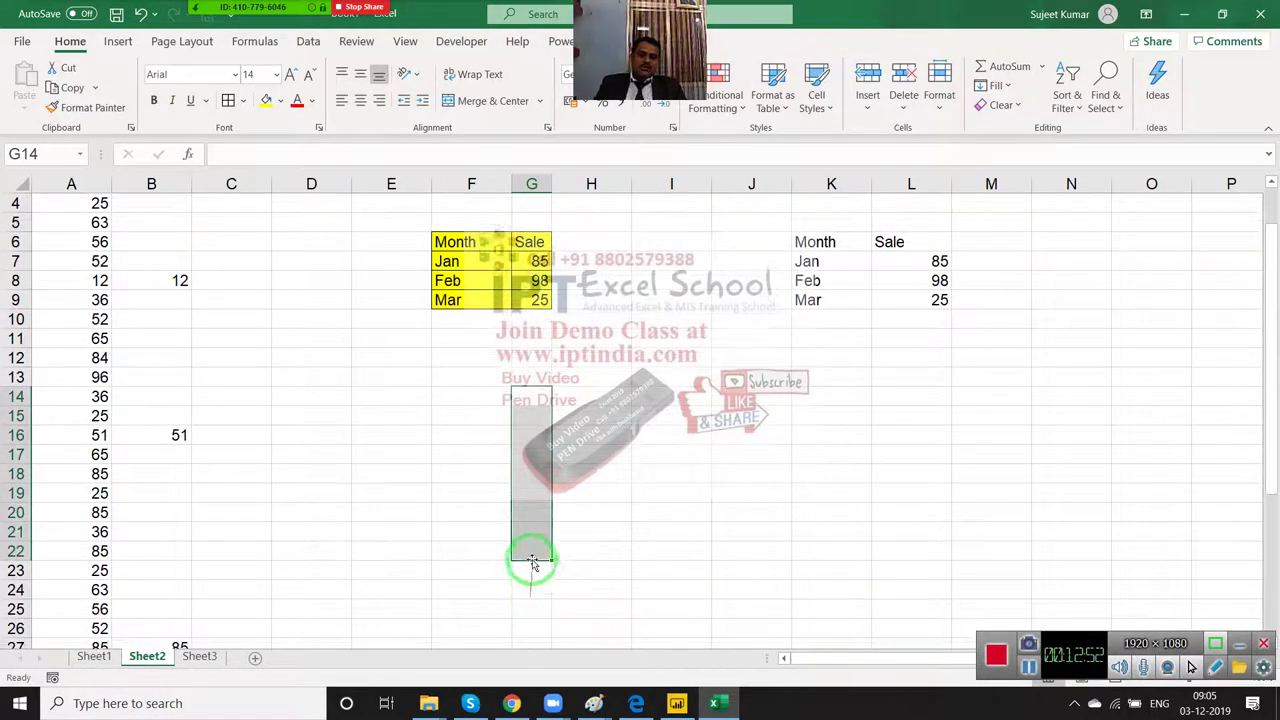
drag(526, 544, 674, 588)
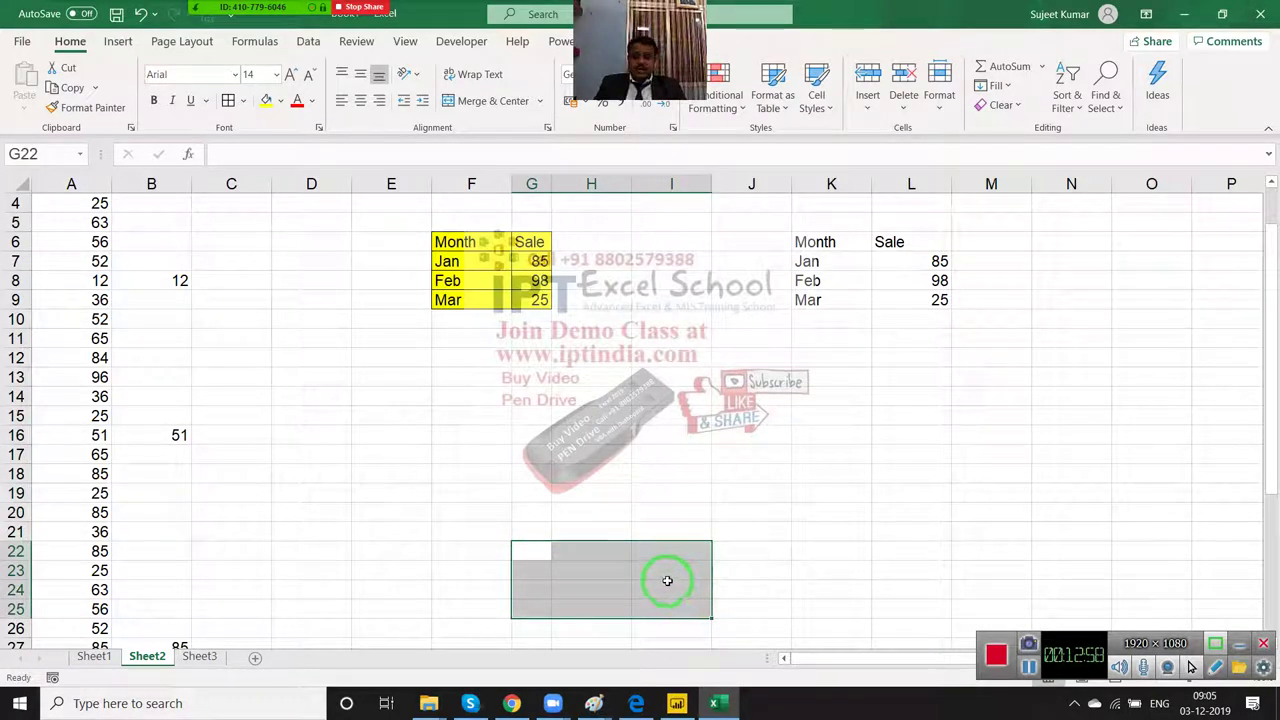
scroll(606, 475, up, 1)
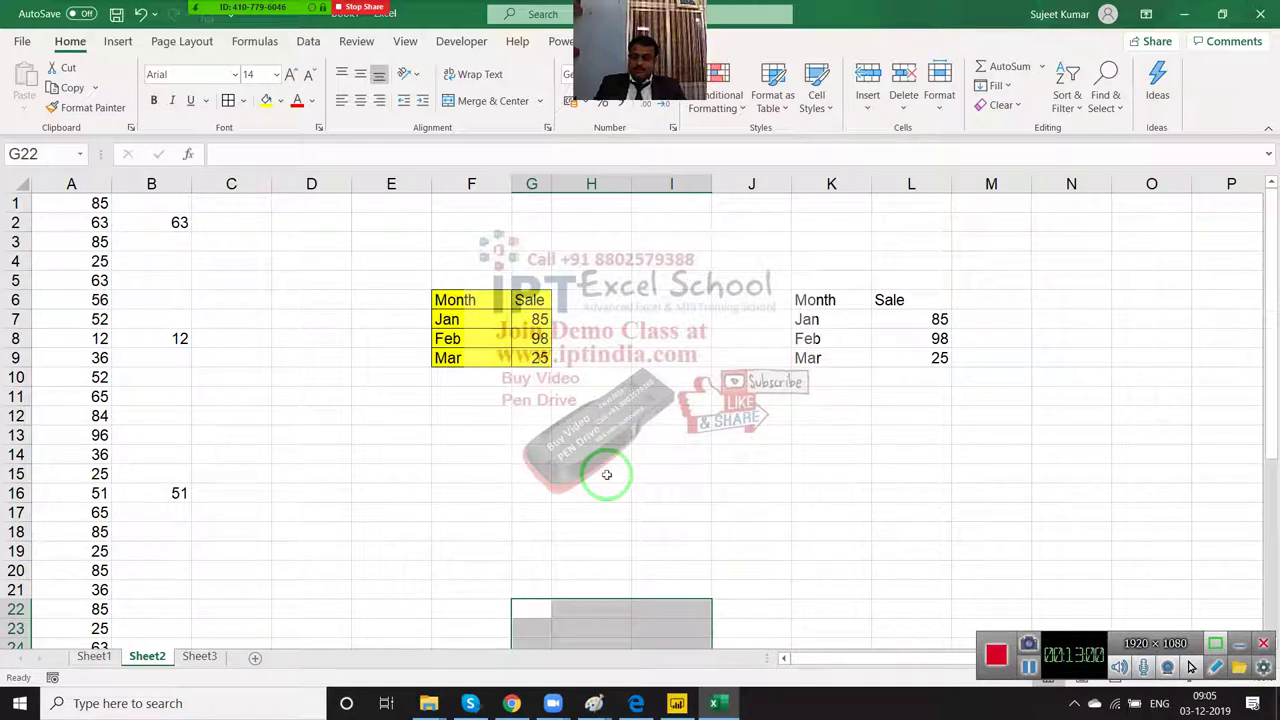
click(606, 475)
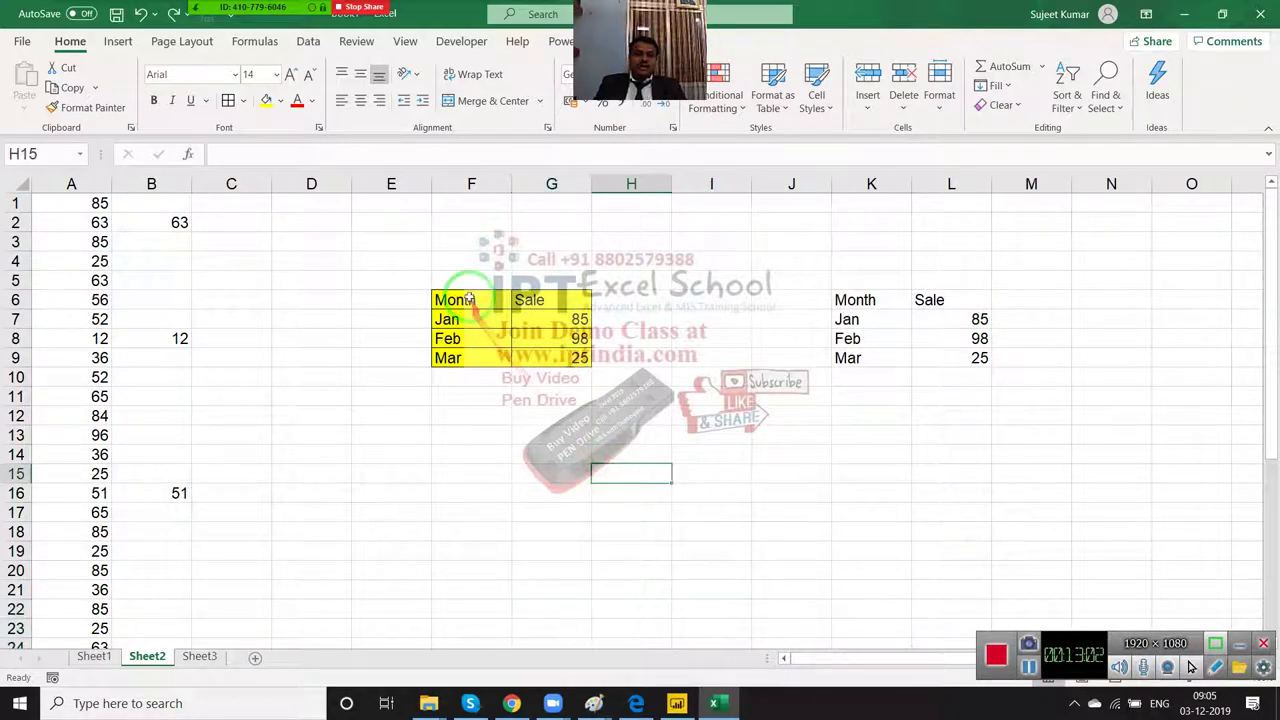
drag(455, 300, 583, 352)
key(ctrl+c)
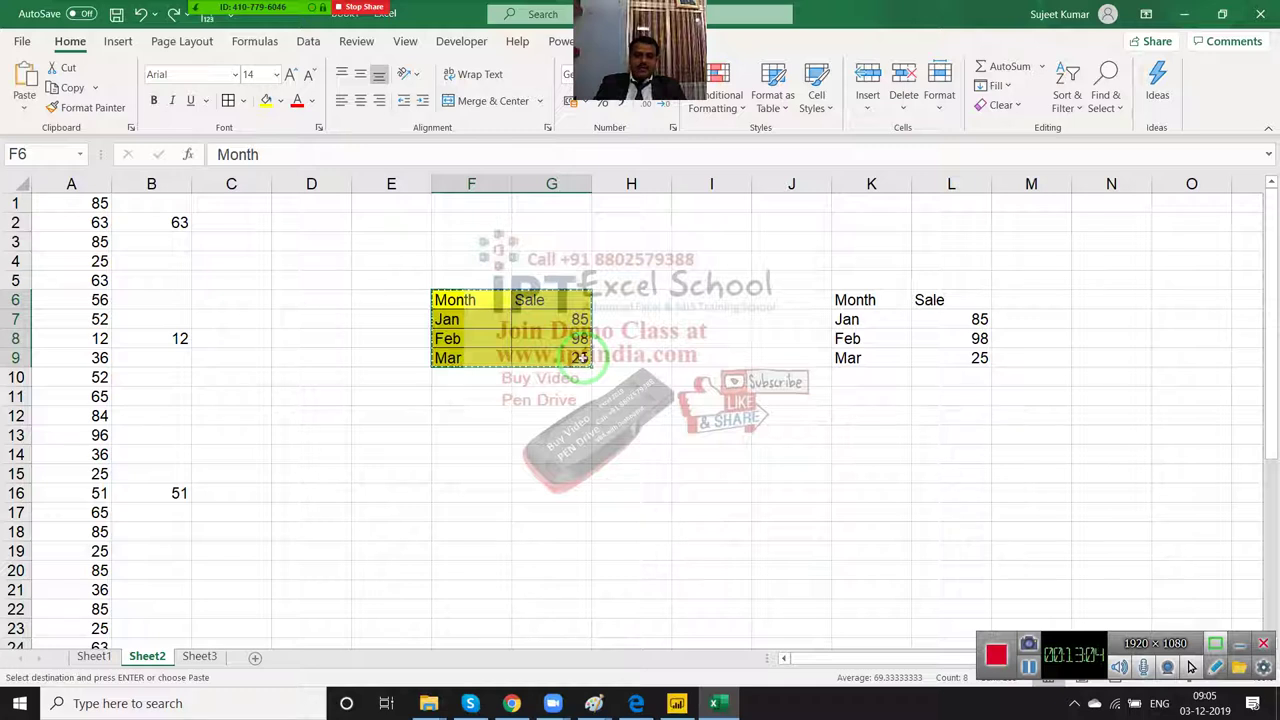
click(711, 241)
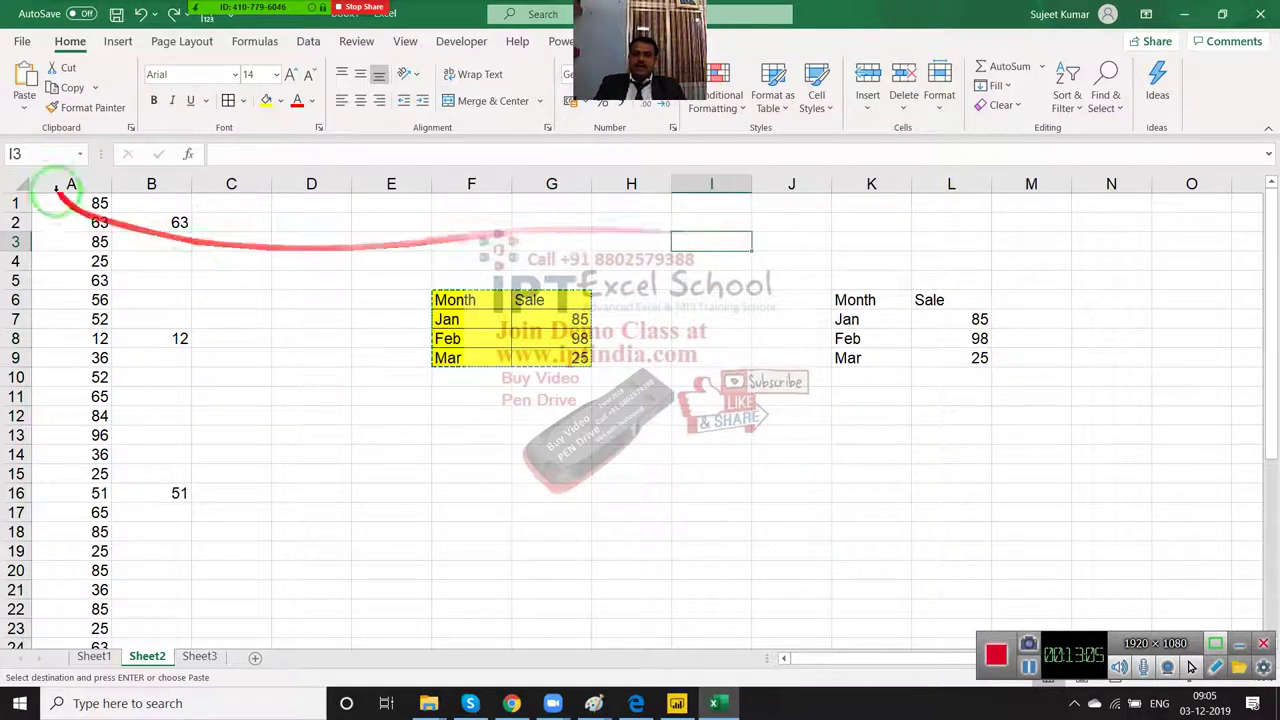
click(31, 111)
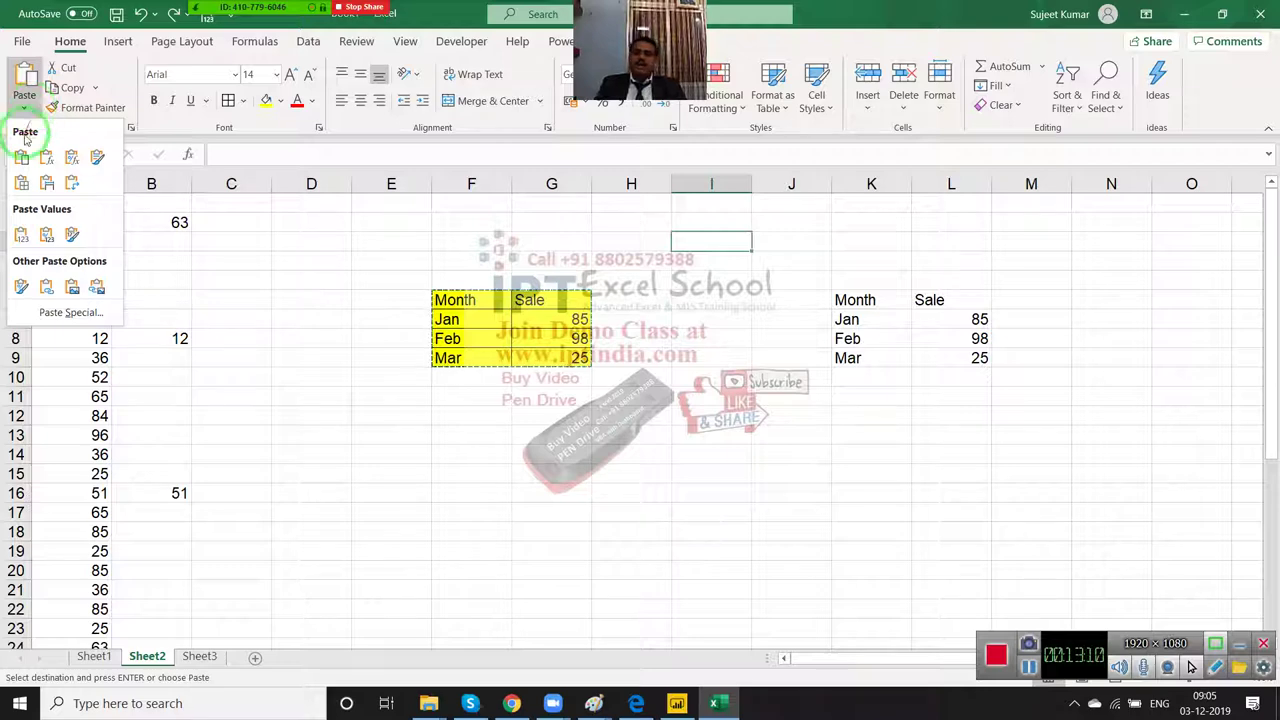
click(77, 290)
mouse_move(767, 295)
mouse_down()
mouse_move(769, 462)
mouse_move(781, 449)
mouse_move(765, 440)
mouse_move(861, 502)
mouse_up()
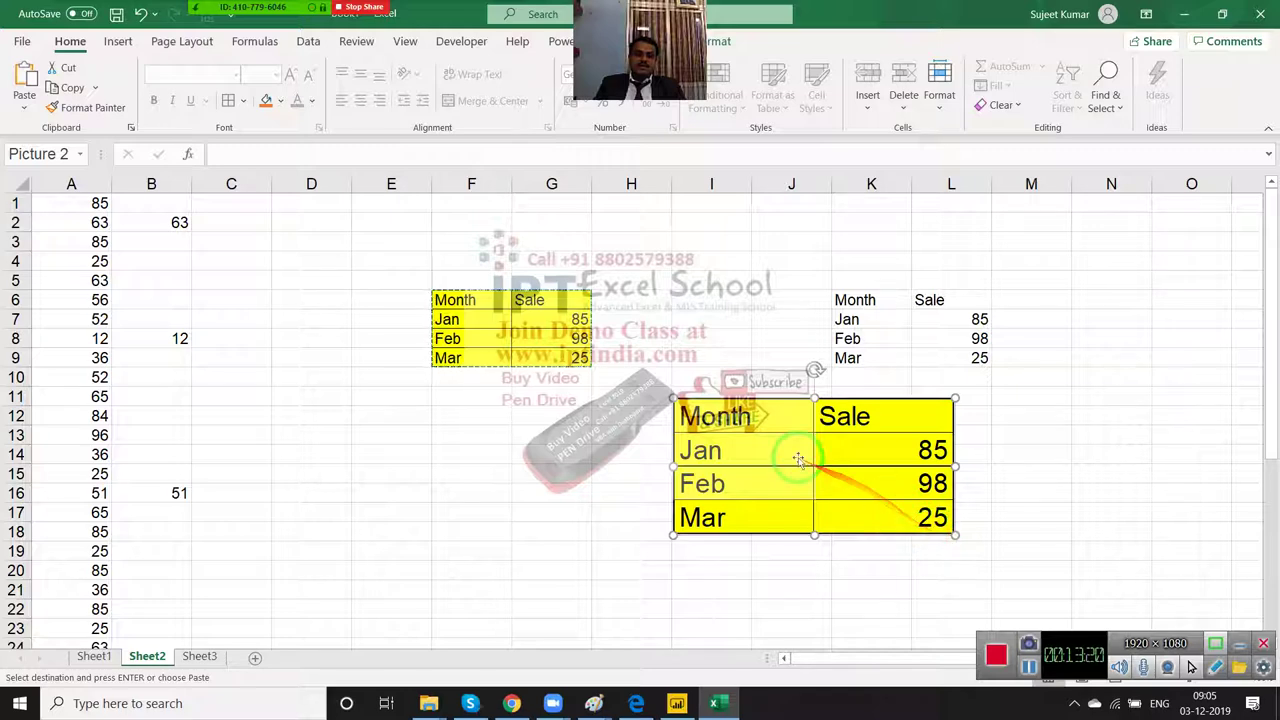
drag(820, 450, 858, 257)
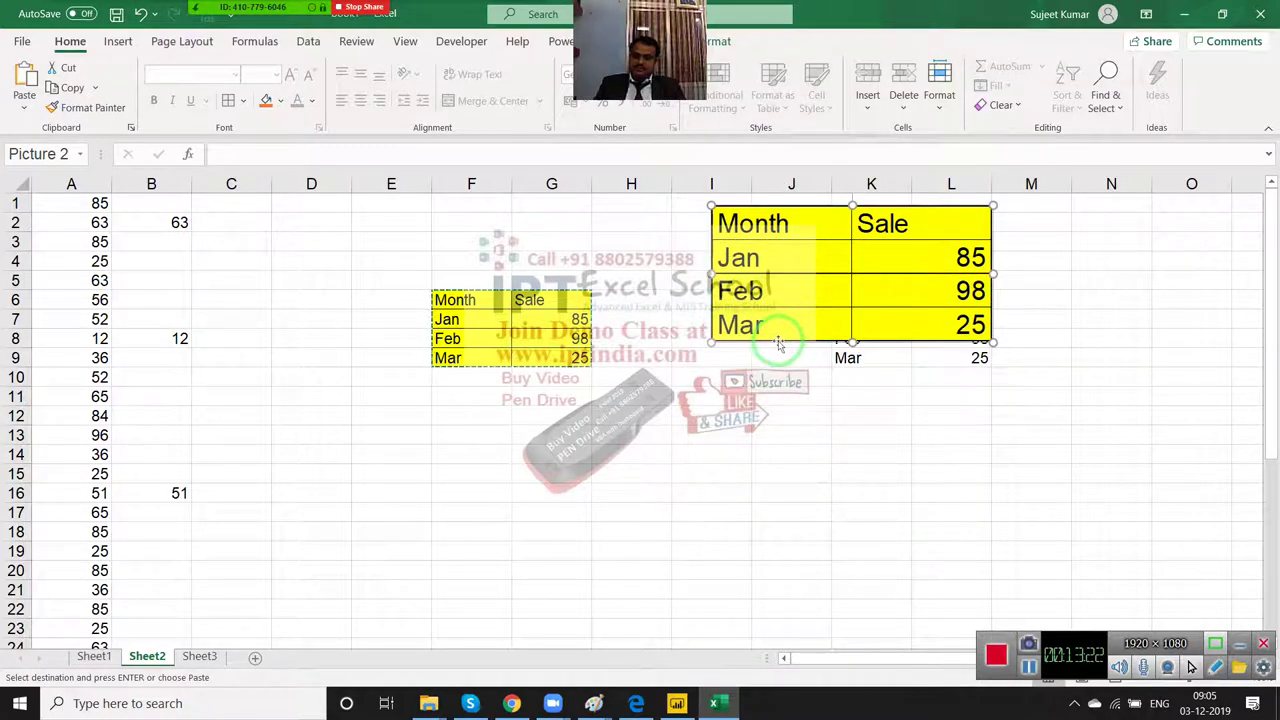
key(ctrl+z)
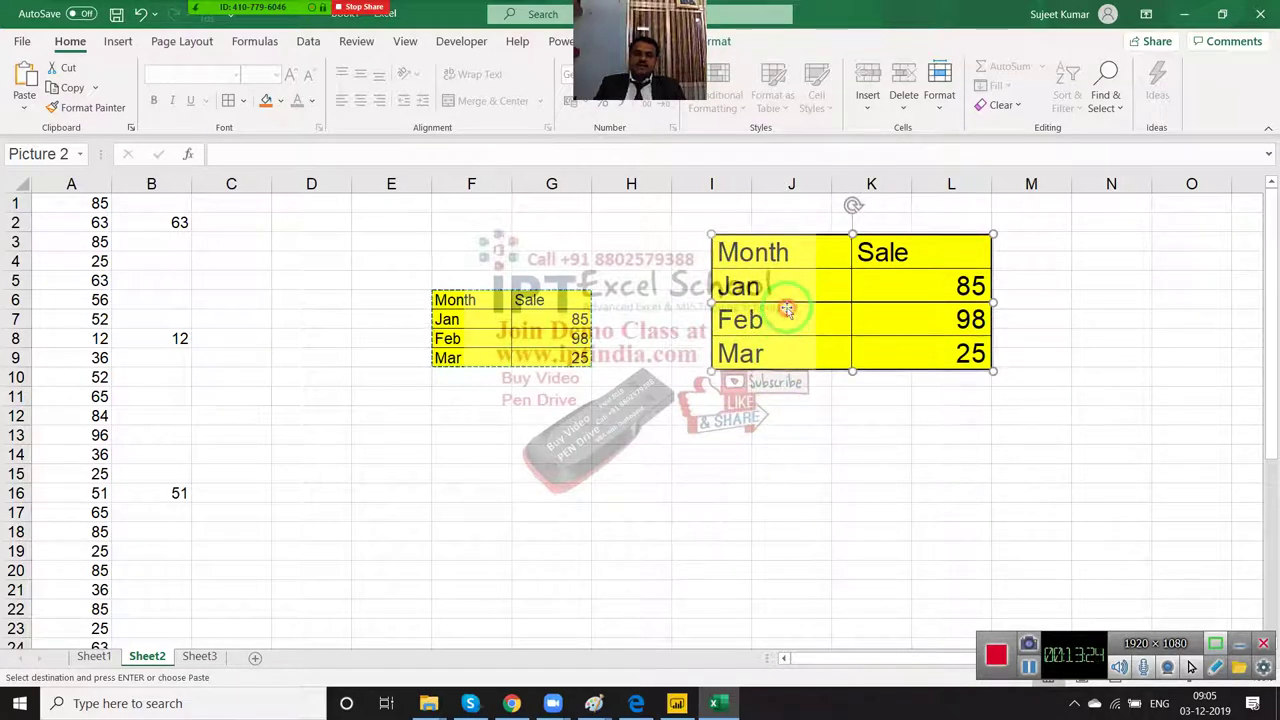
click(893, 316)
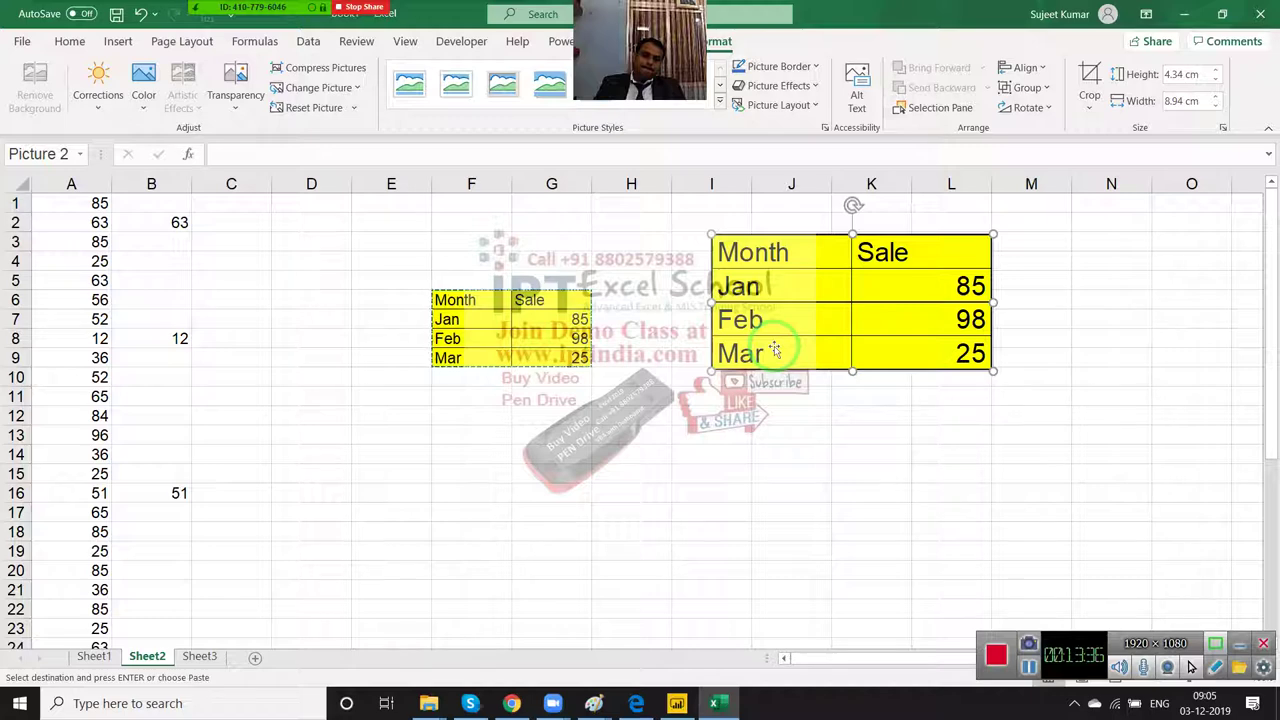
drag(774, 347, 820, 335)
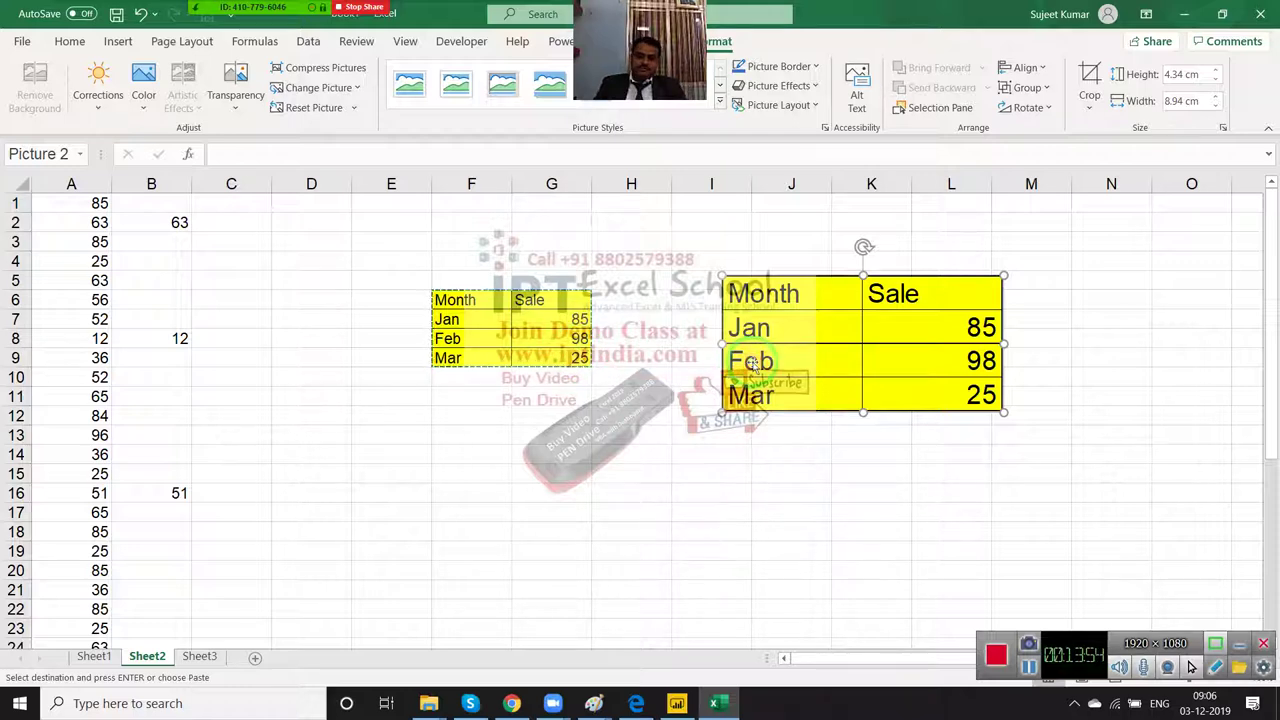
key(Delete)
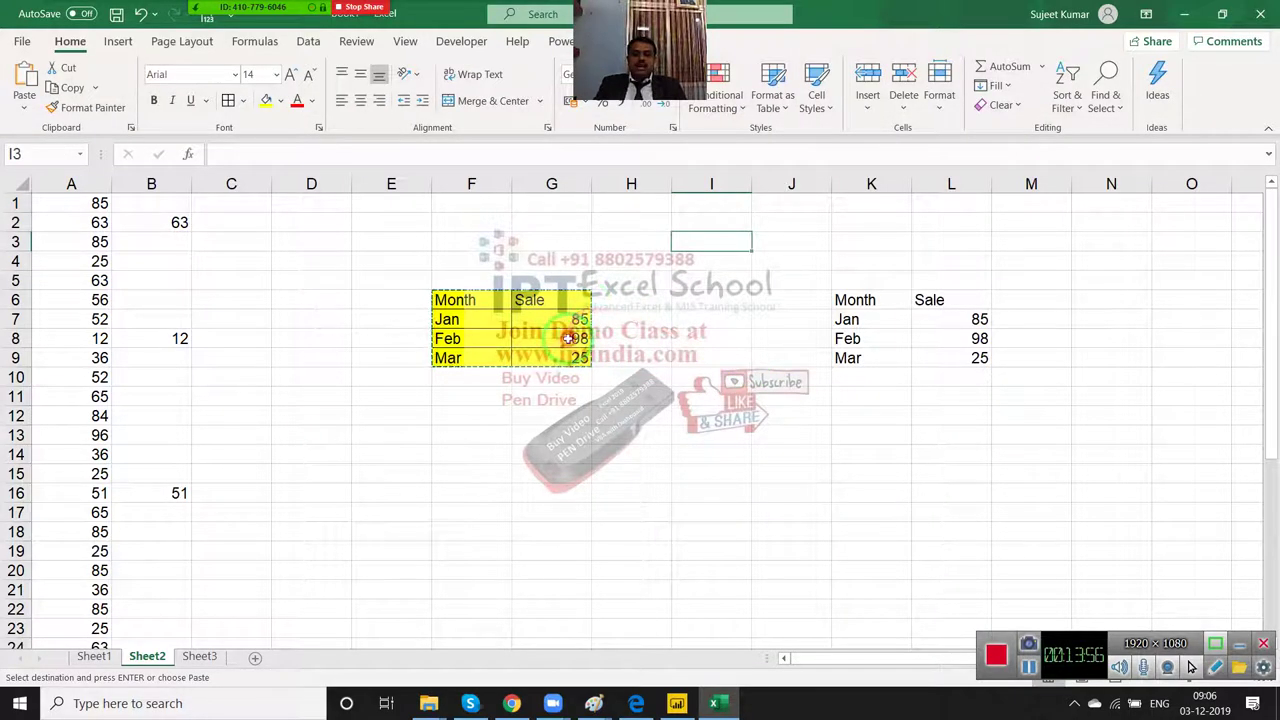
Step: Enter a new Feb sale in G8 and check that L8 follows it
click(568, 338)
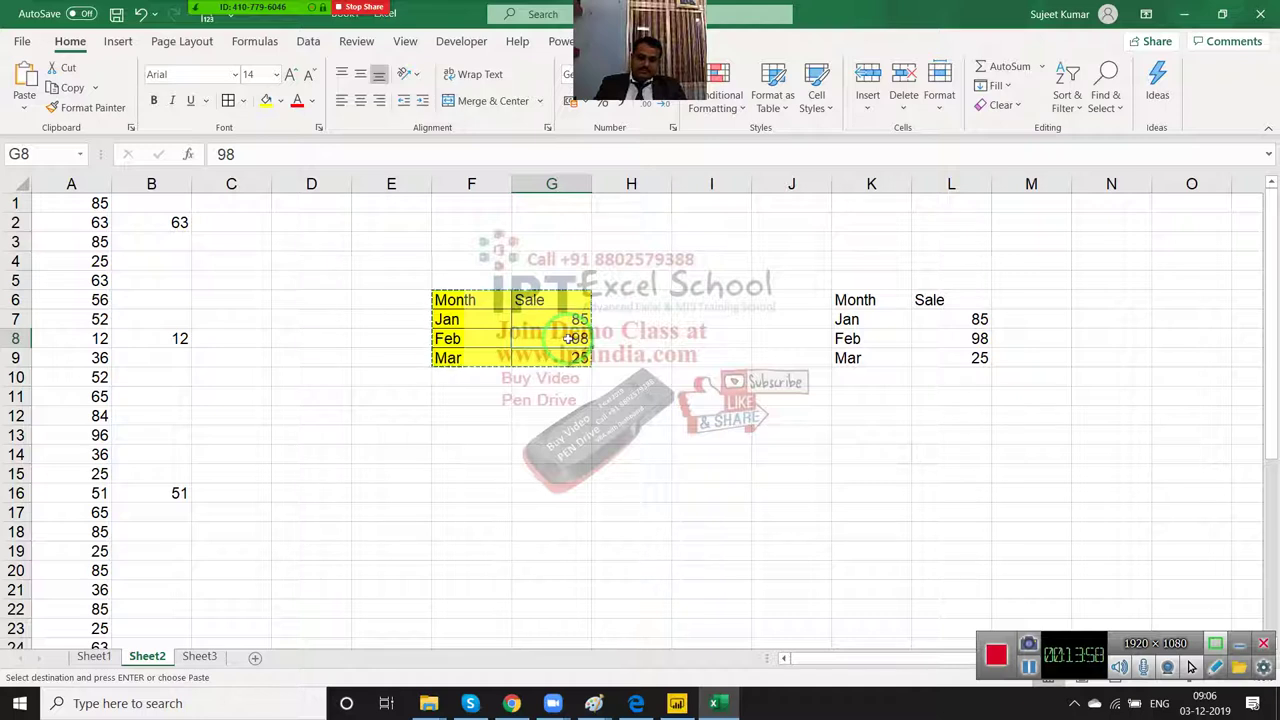
text(100)
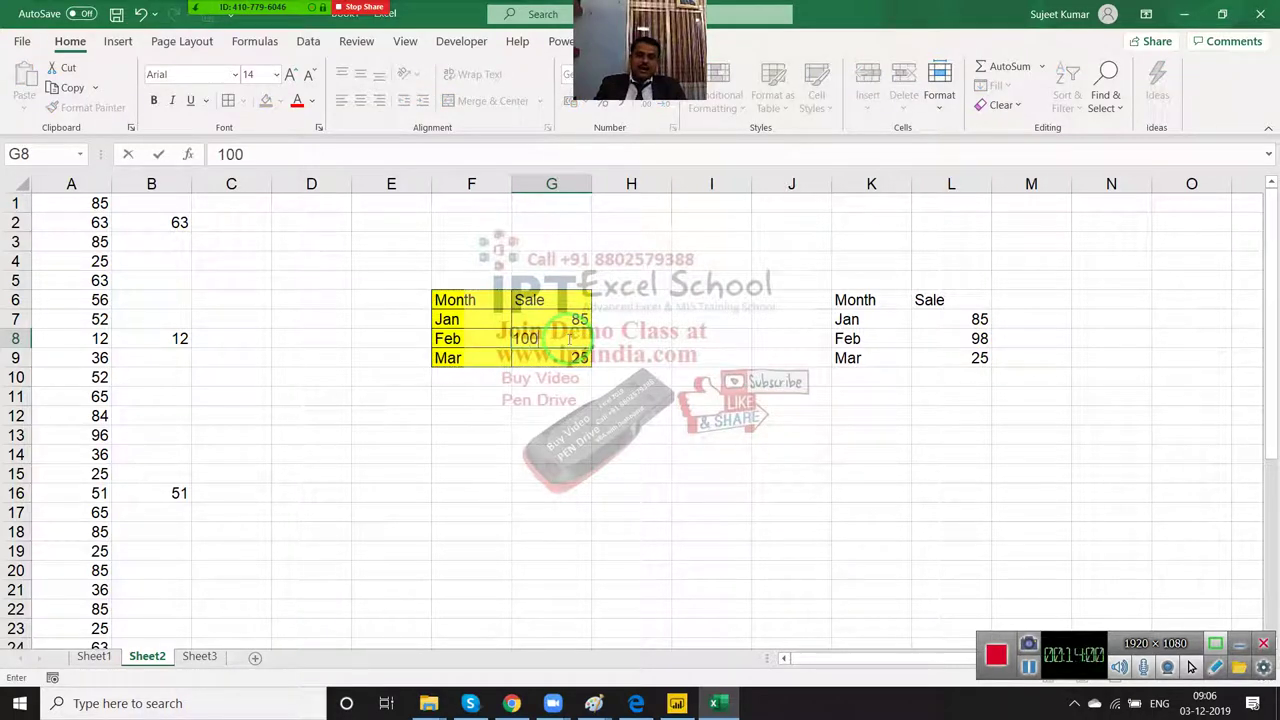
key(Return)
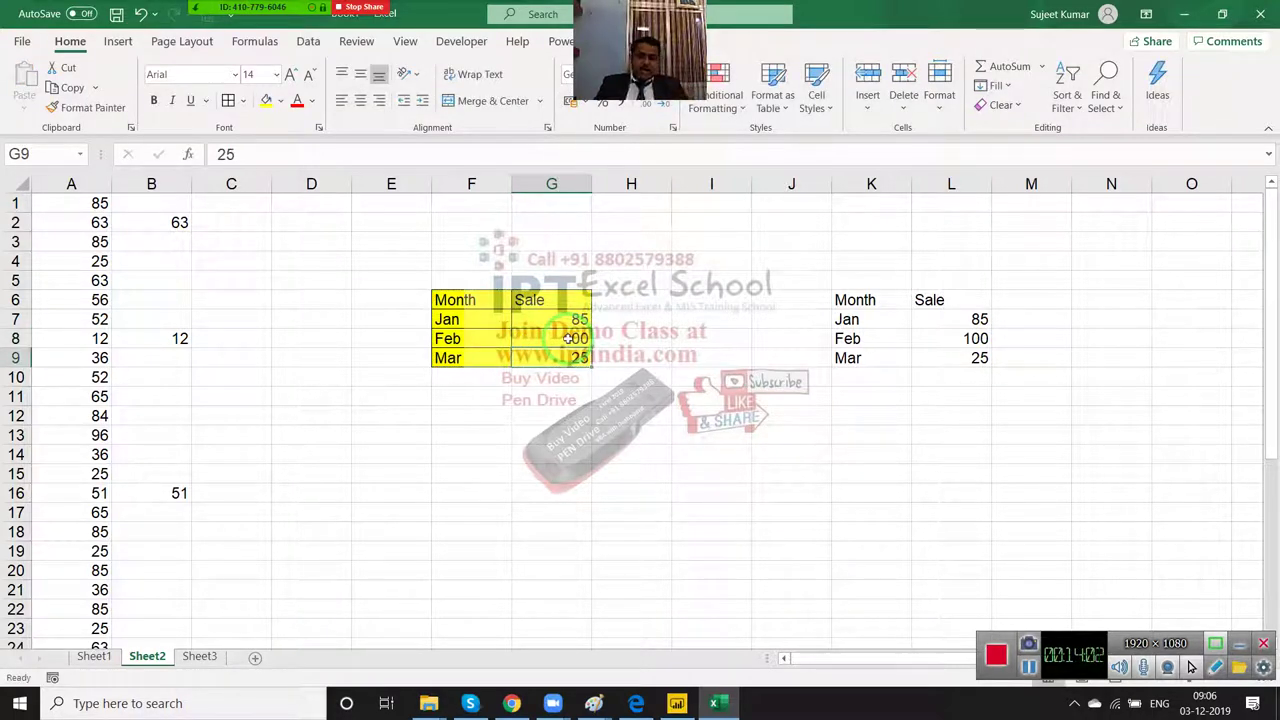
click(950, 340)
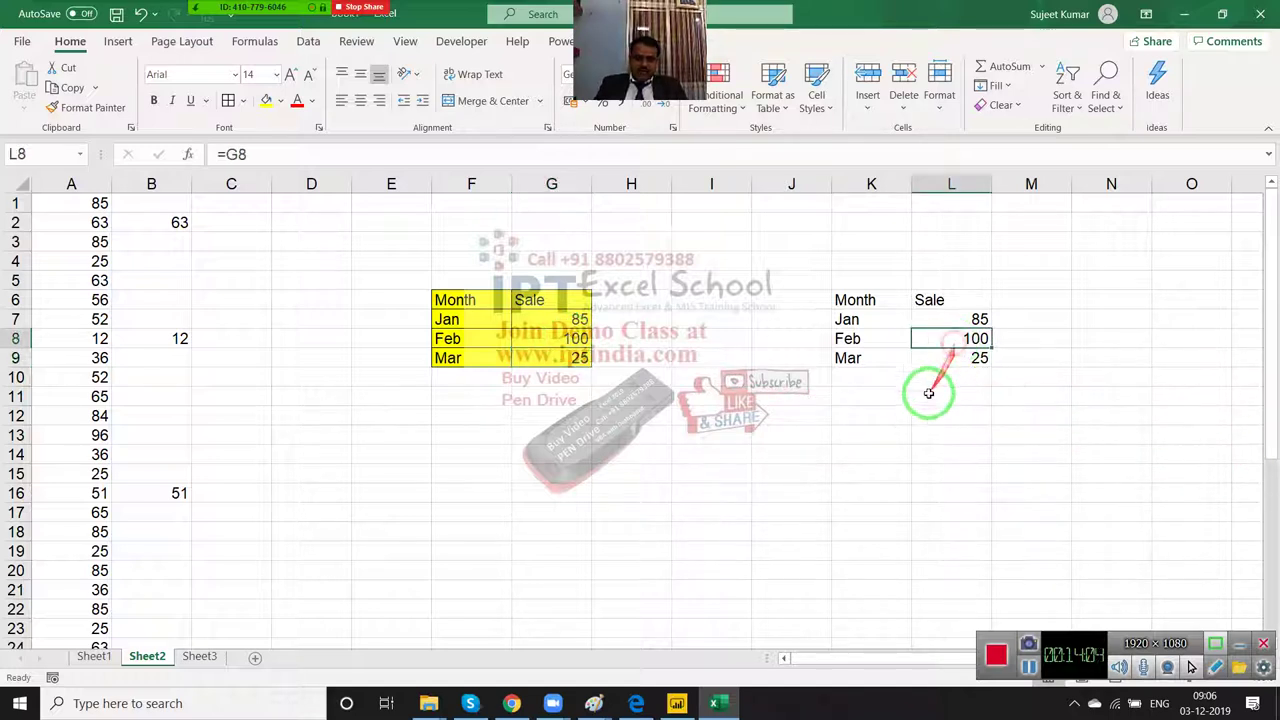
Step: Copy F6:G9 and paste it at I10 as a Linked Picture
click(482, 305)
drag(482, 305, 524, 366)
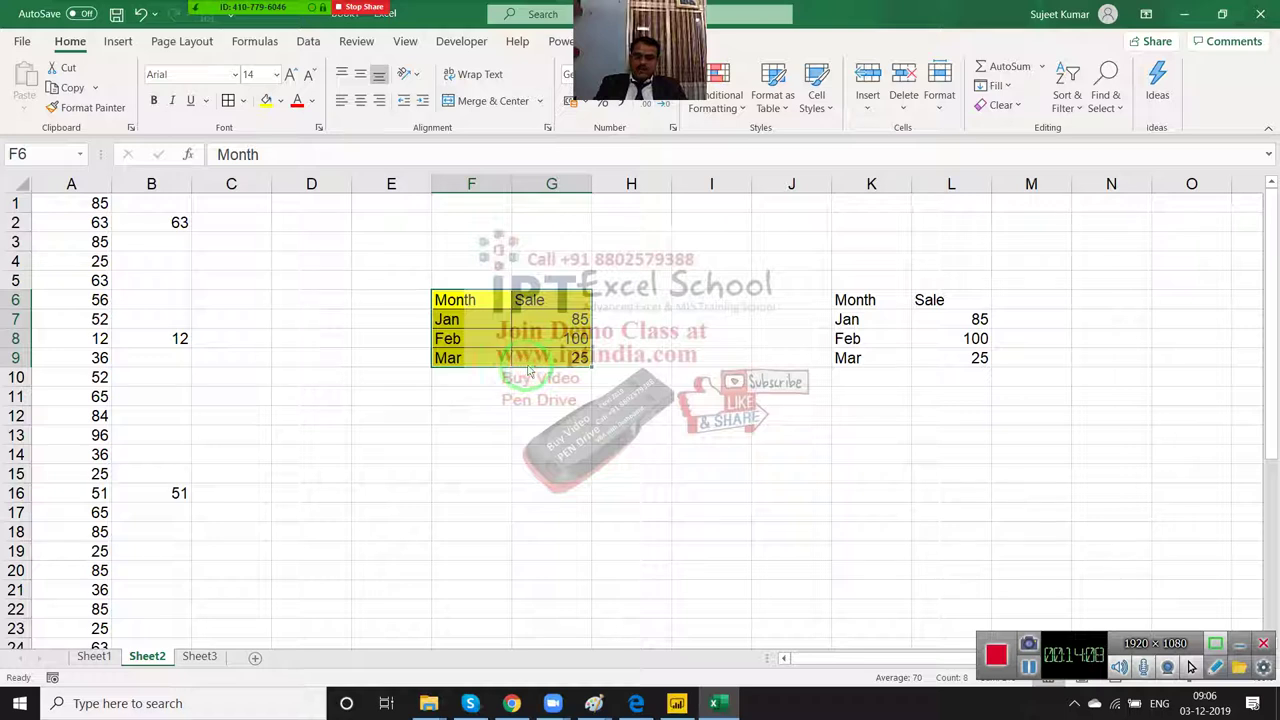
key(ctrl+c)
click(711, 380)
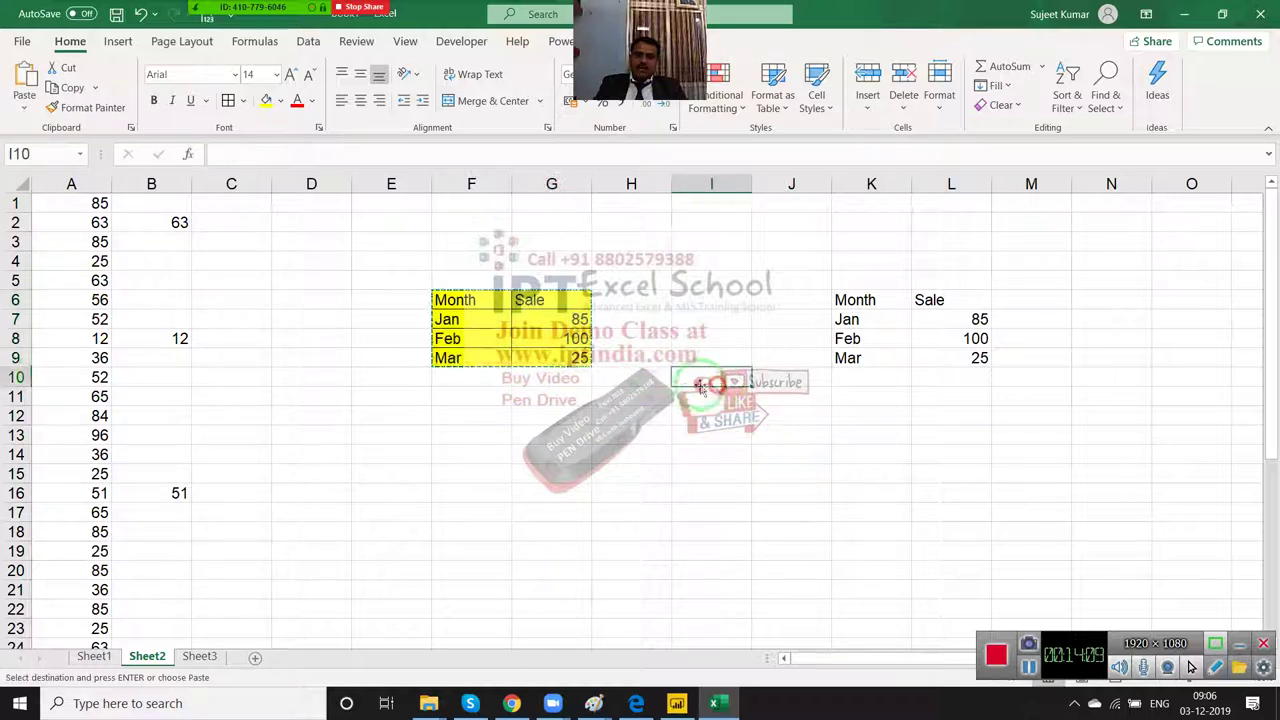
click(24, 106)
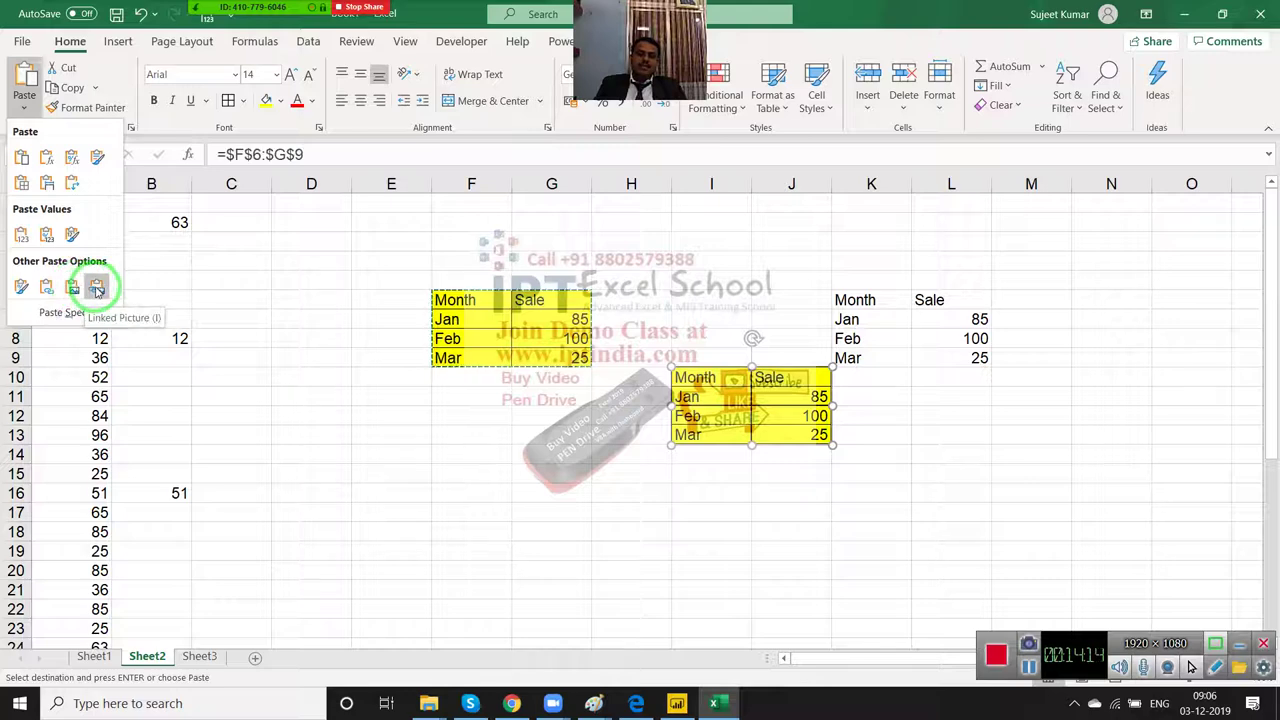
click(97, 289)
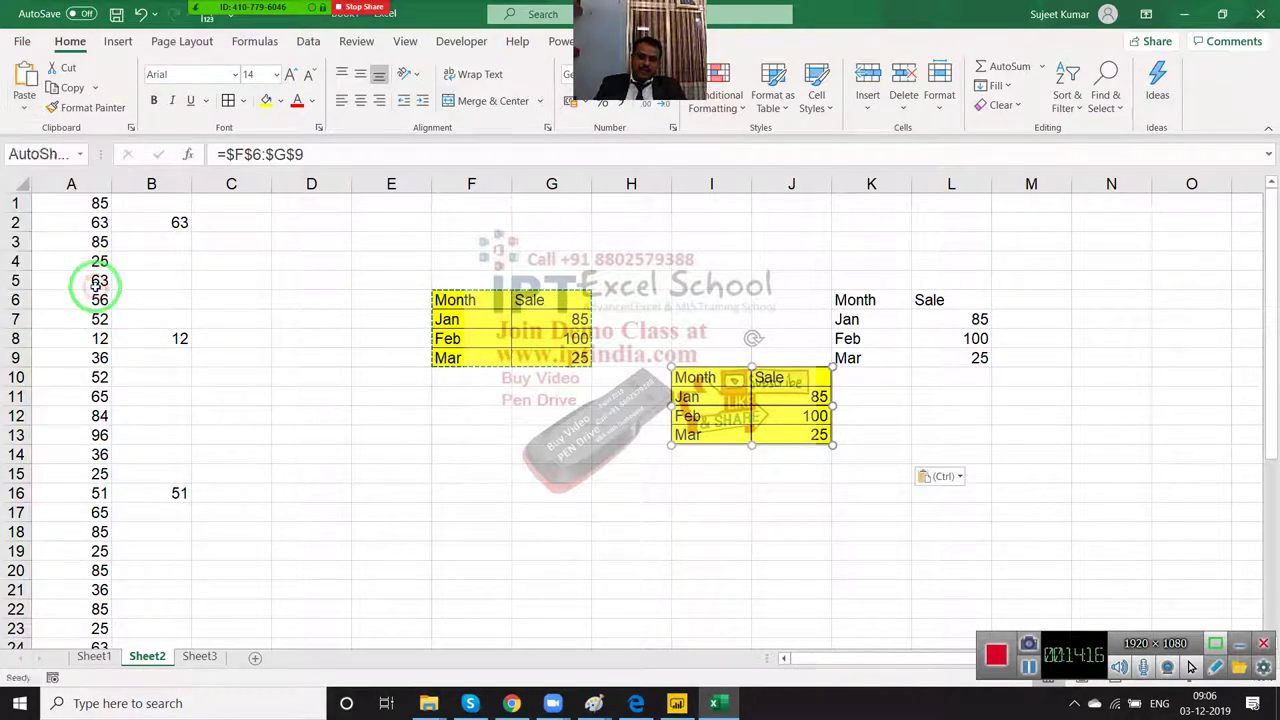
Step: Move the linked picture up and right of the table, confirming it links to =$F$6:$G$9
mouse_move(740, 406)
mouse_down()
mouse_move(755, 328)
mouse_move(735, 293)
mouse_up()
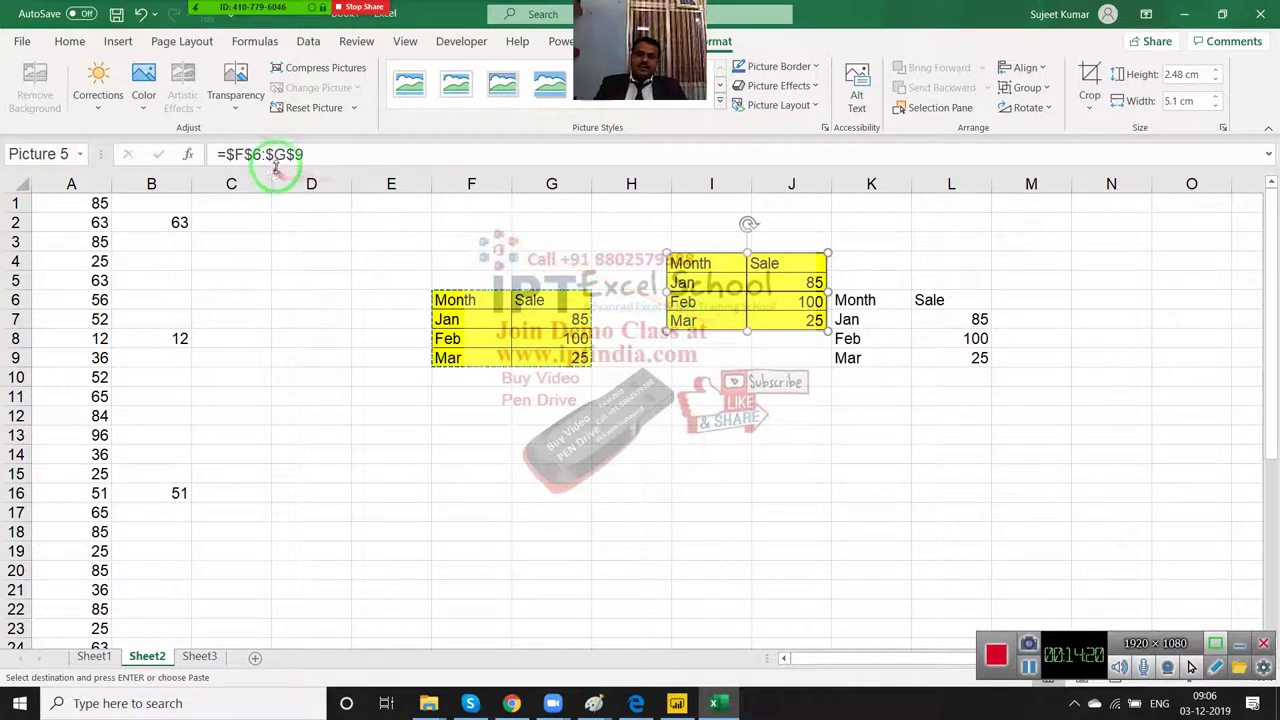
click(631, 454)
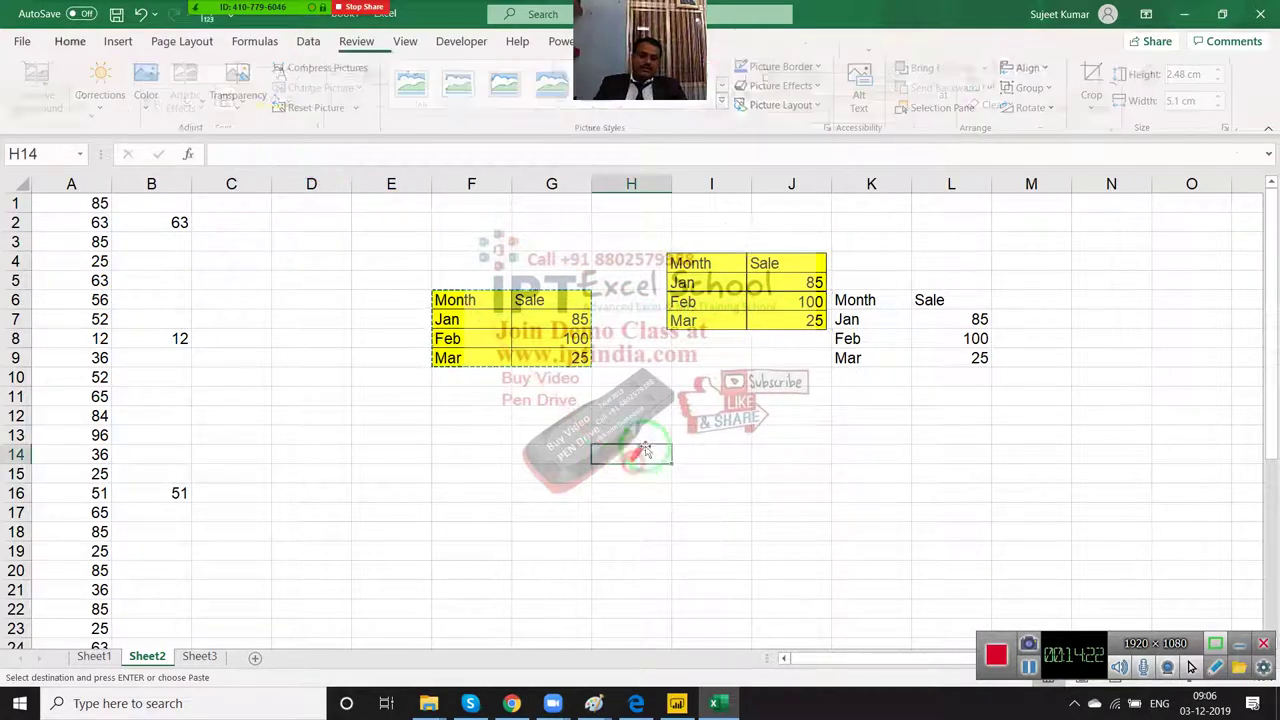
click(720, 300)
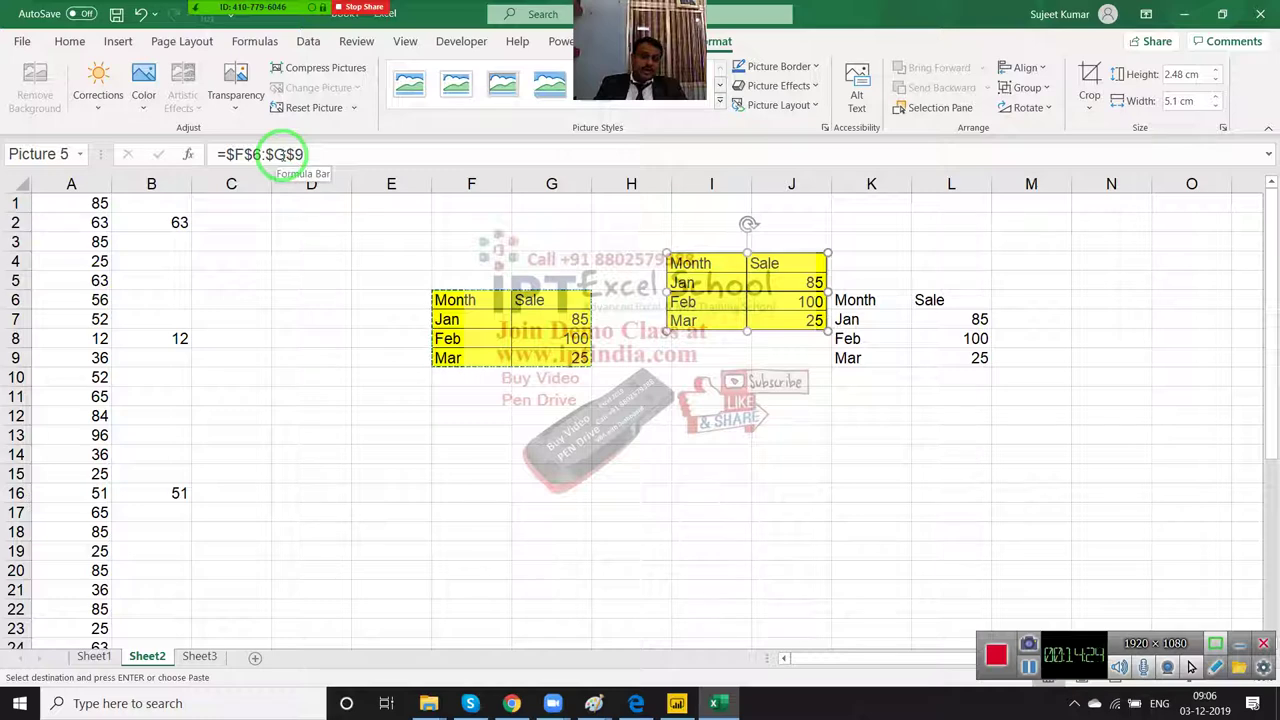
click(520, 332)
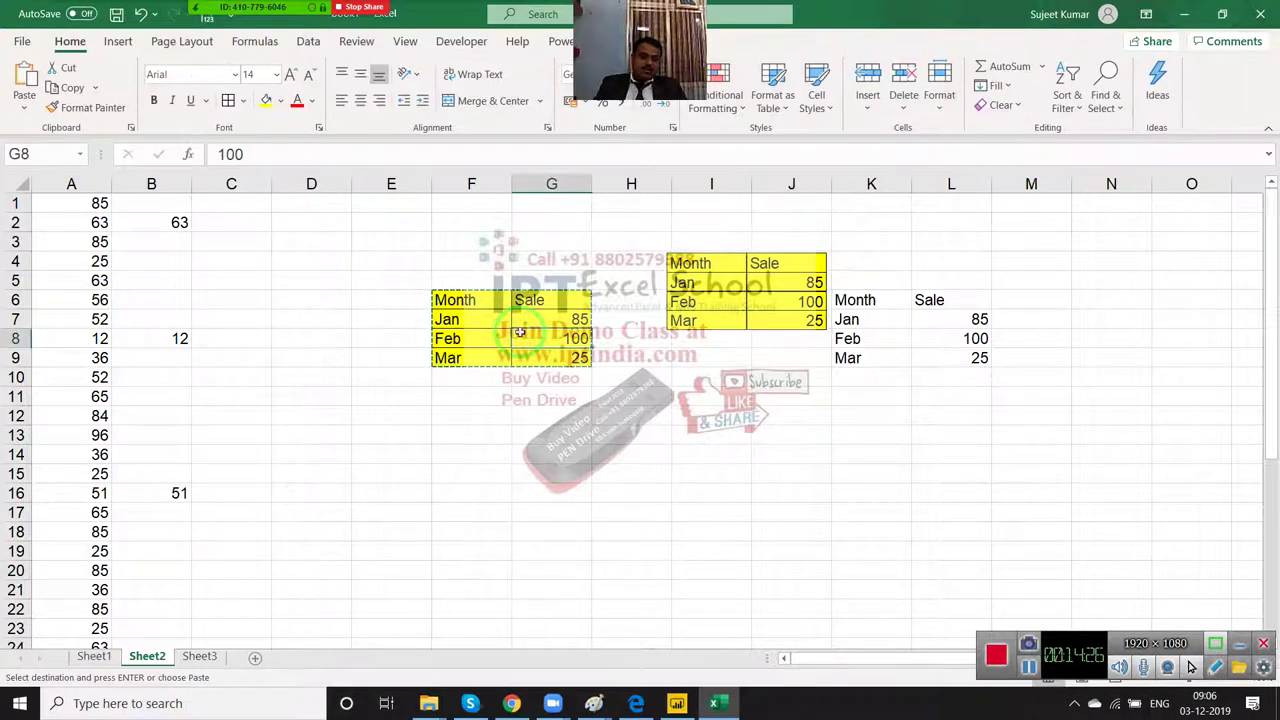
Step: Enter 85 as Feb's sale in G8, fill it blue, and place the linked picture below K6:L9
text(85)
key(Return)
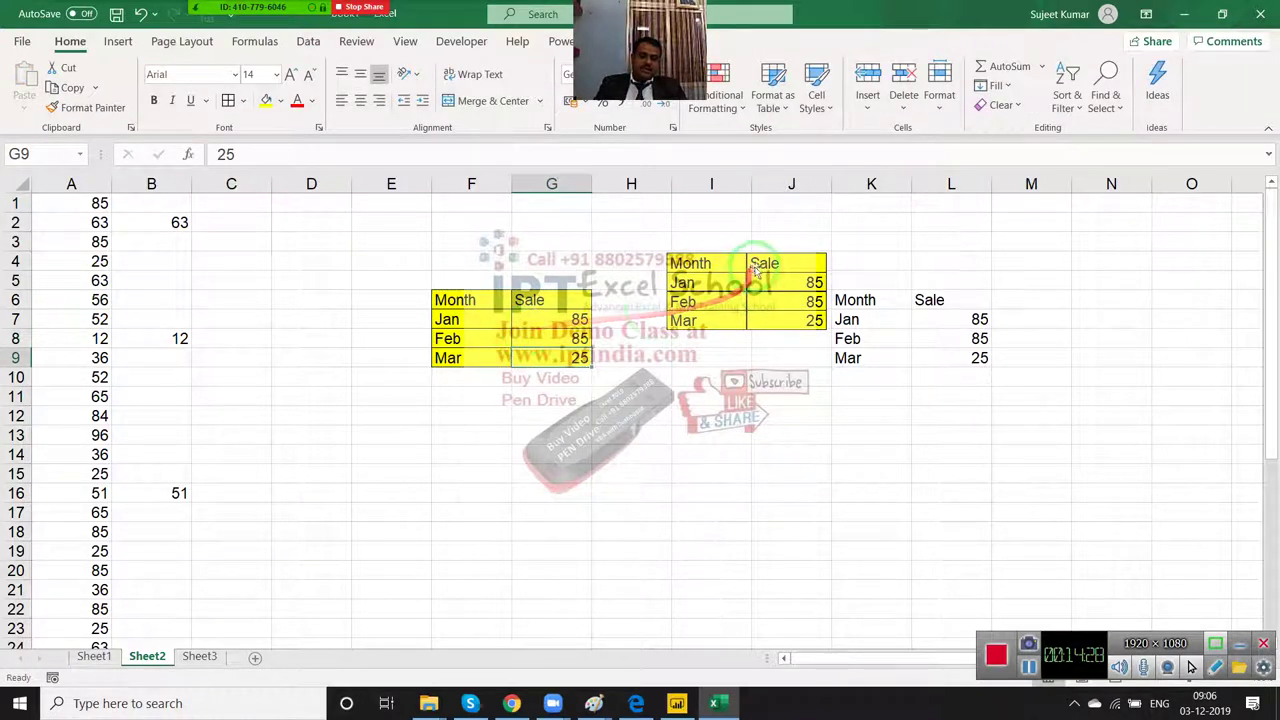
click(520, 335)
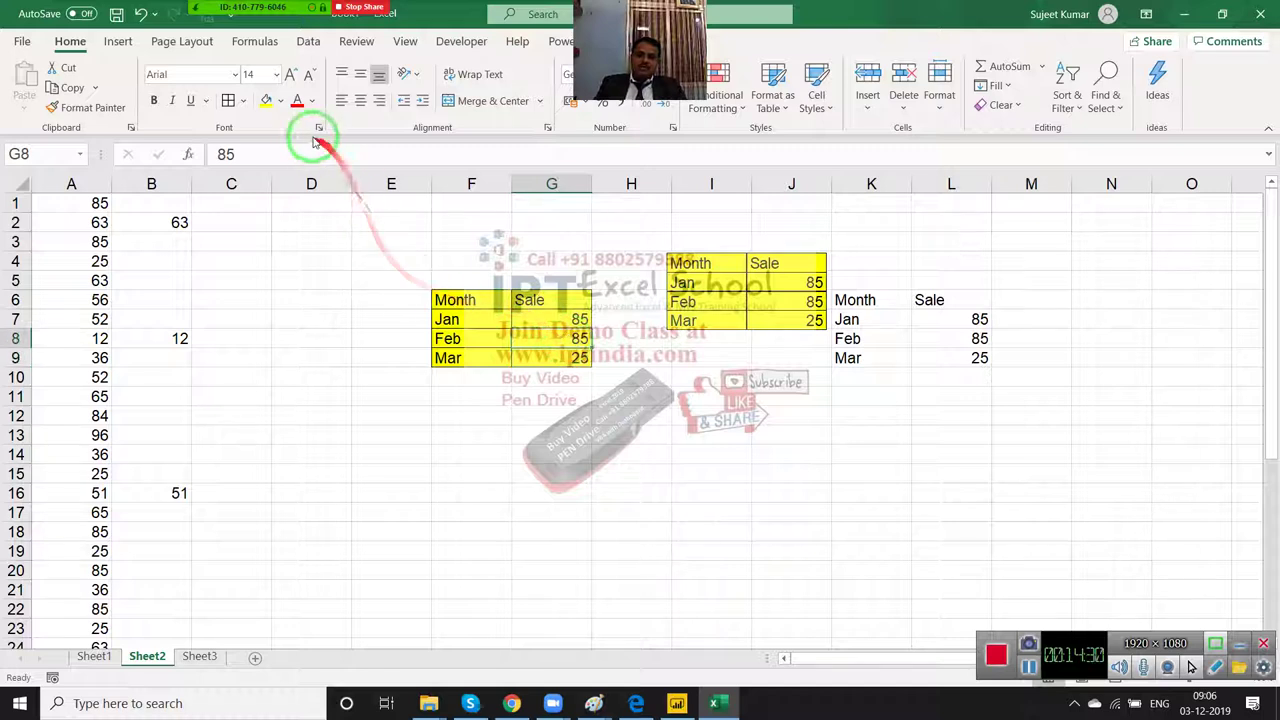
click(281, 104)
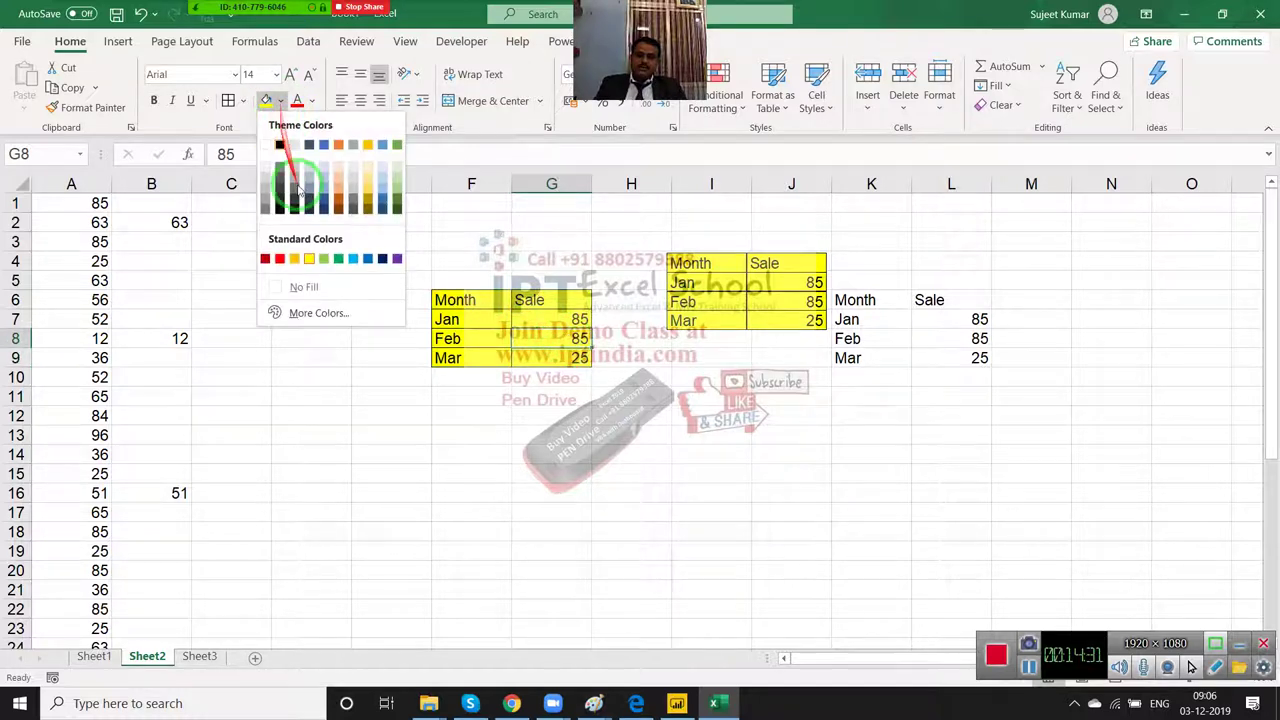
click(354, 262)
drag(743, 299, 865, 443)
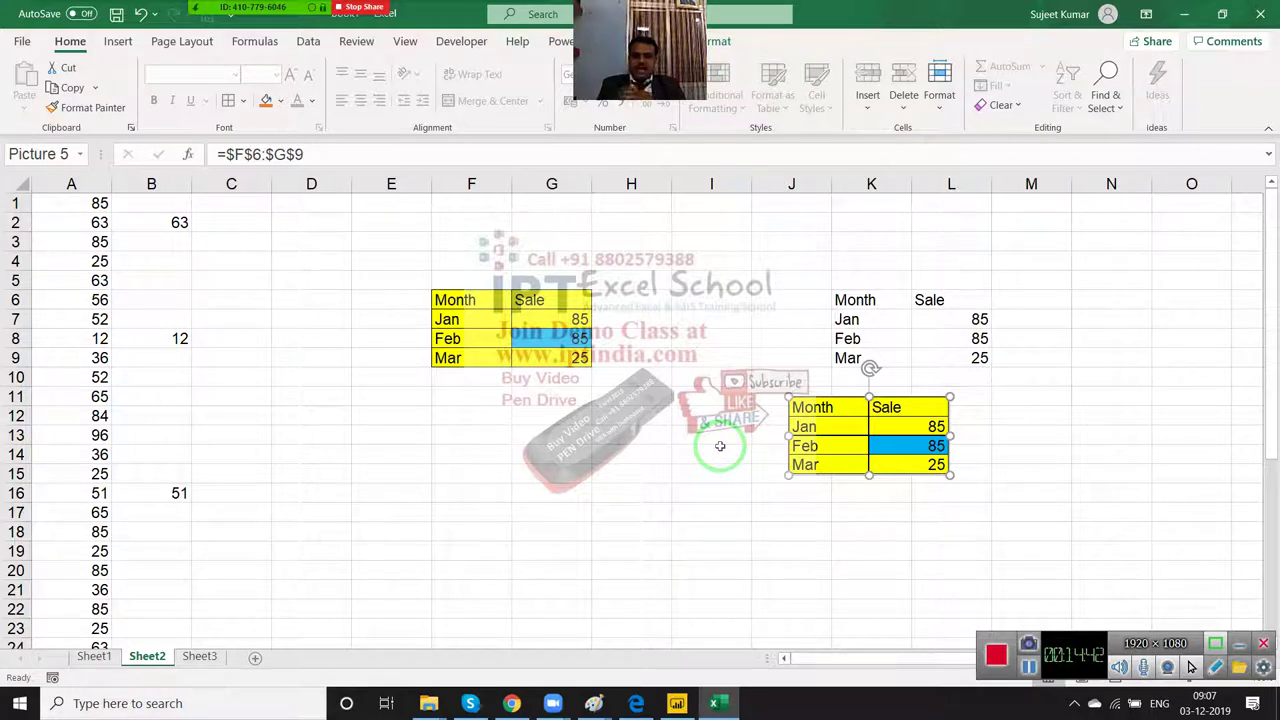
Step: Add an Apr row in F10 with a sale of 74 in G10
click(480, 380)
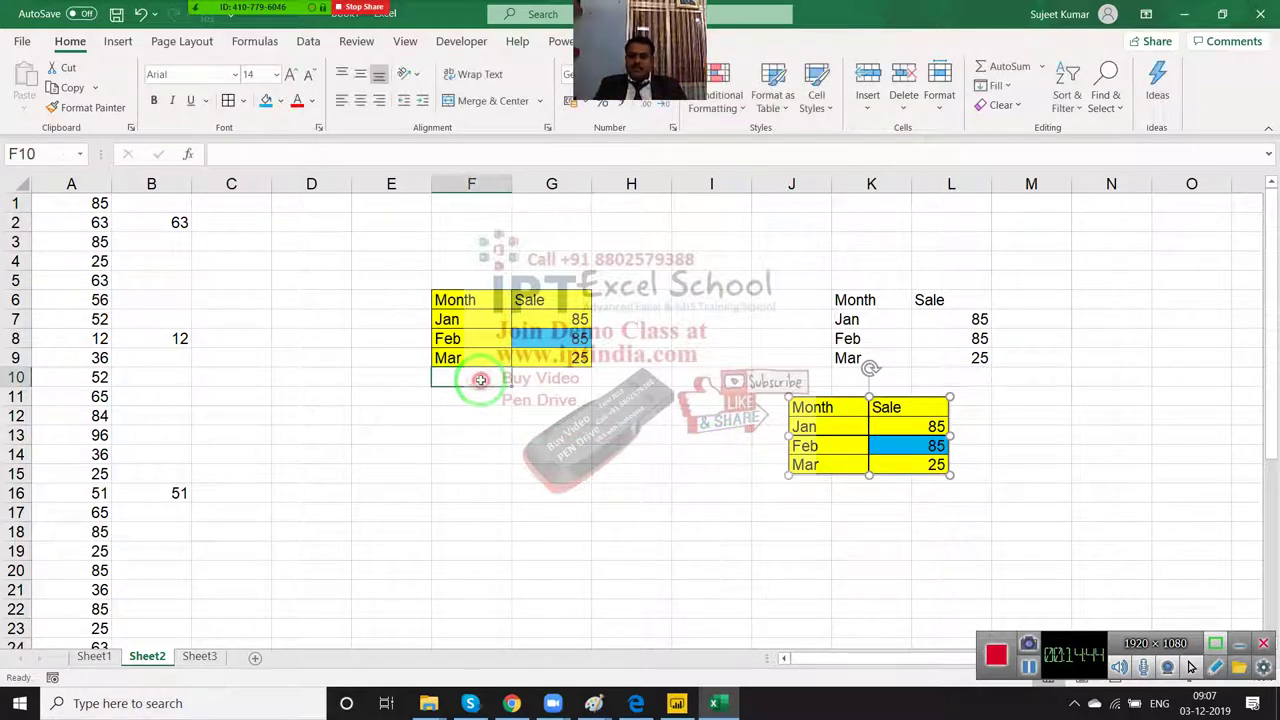
text(Apr)
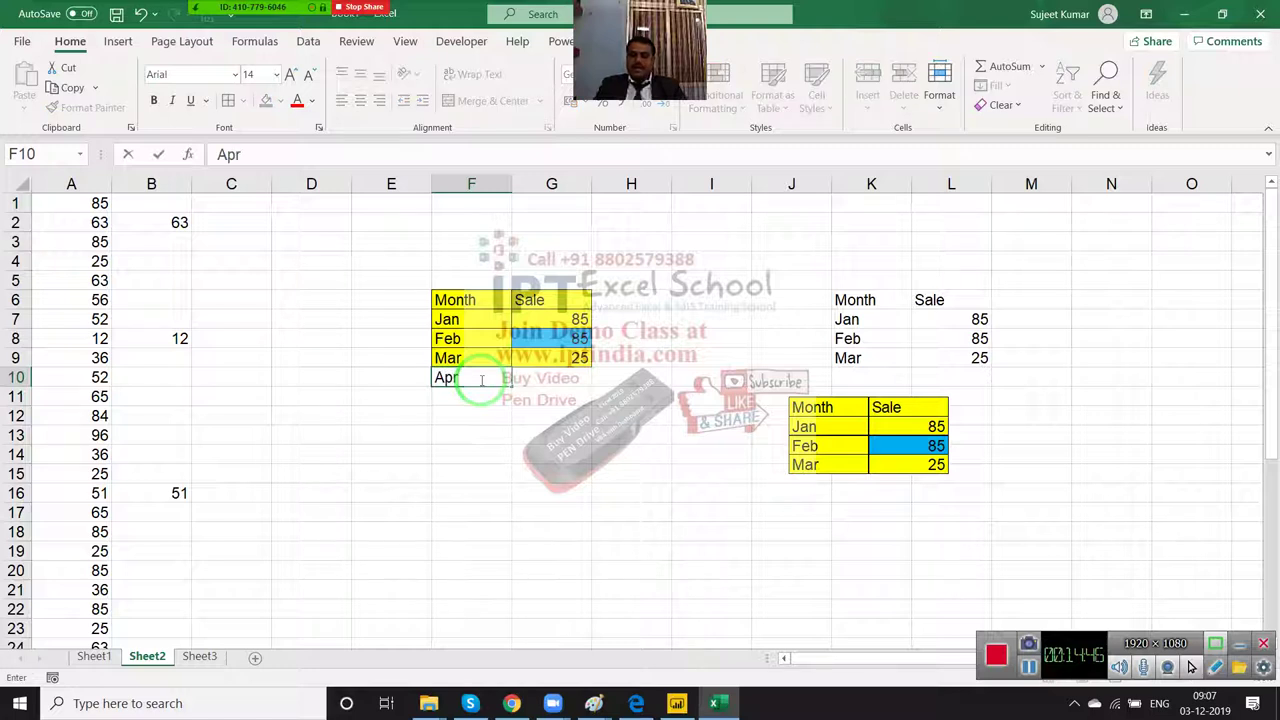
key(Tab)
text(85)
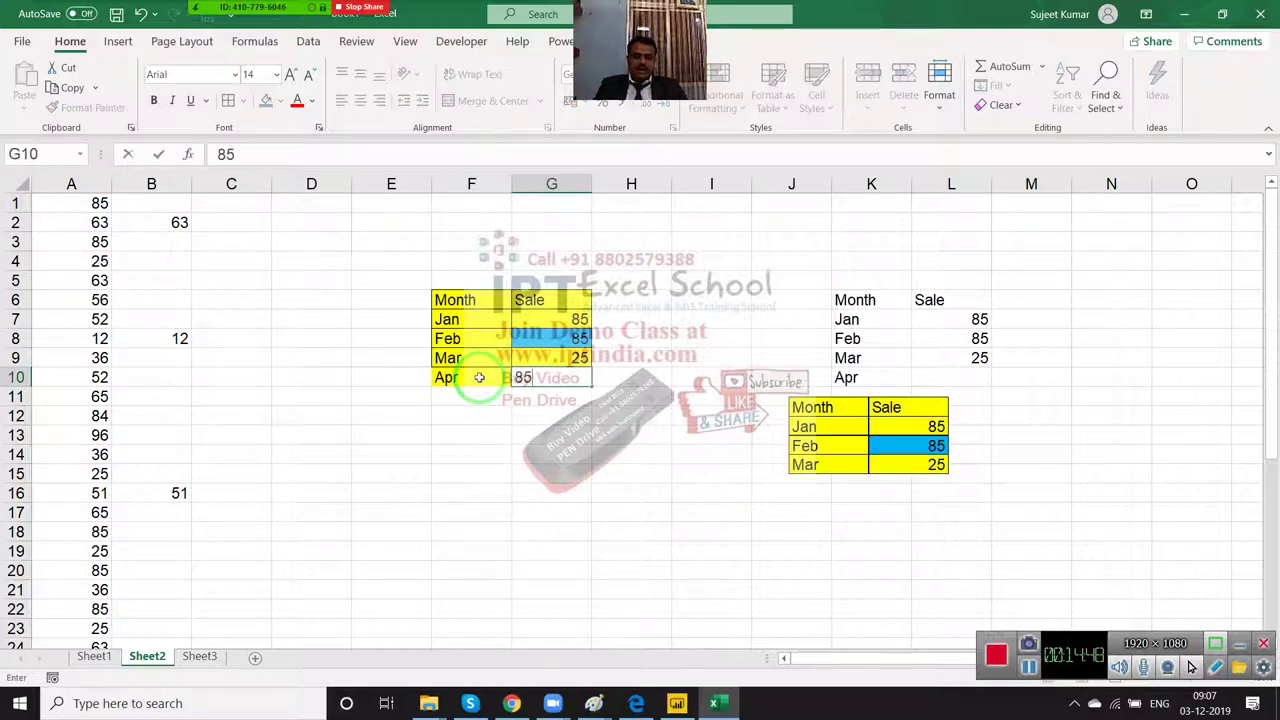
key(Return)
click(552, 377)
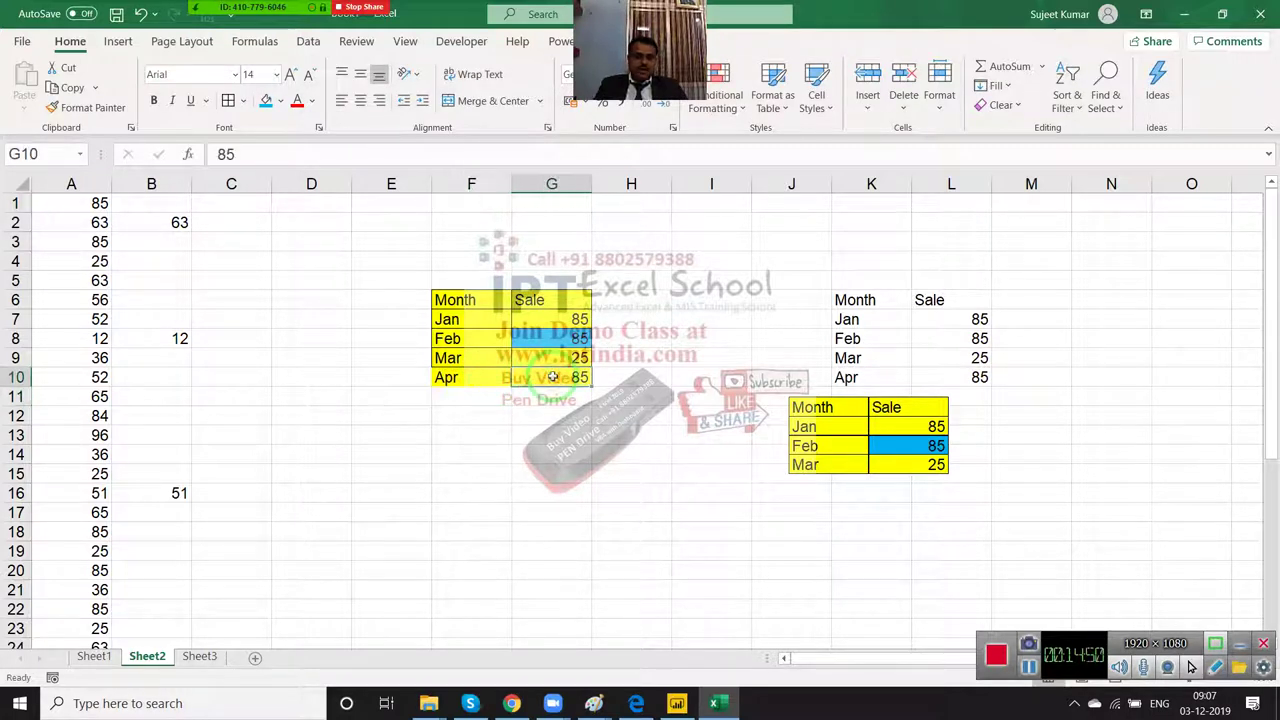
text(74)
key(Return)
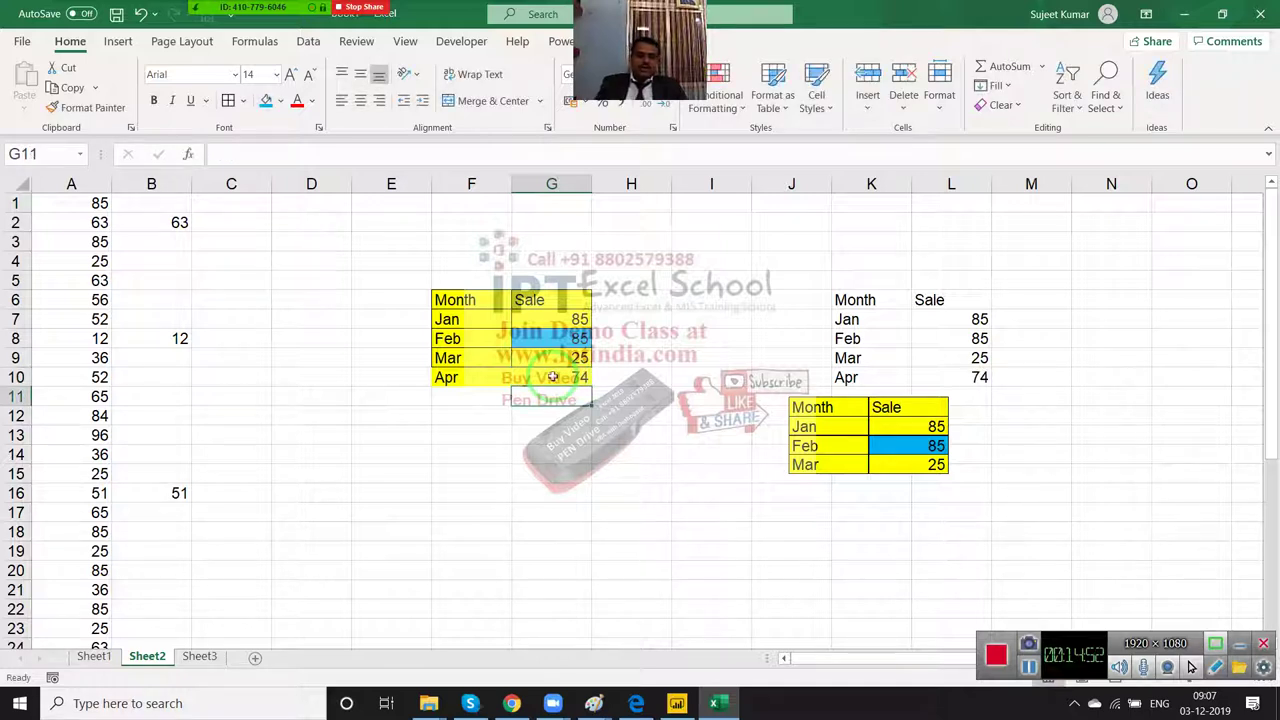
Step: Move the linked picture back beside the table and extend its range to =$F$6:$G$10
mouse_move(830, 440)
mouse_down()
mouse_move(752, 356)
mouse_move(706, 340)
mouse_up()
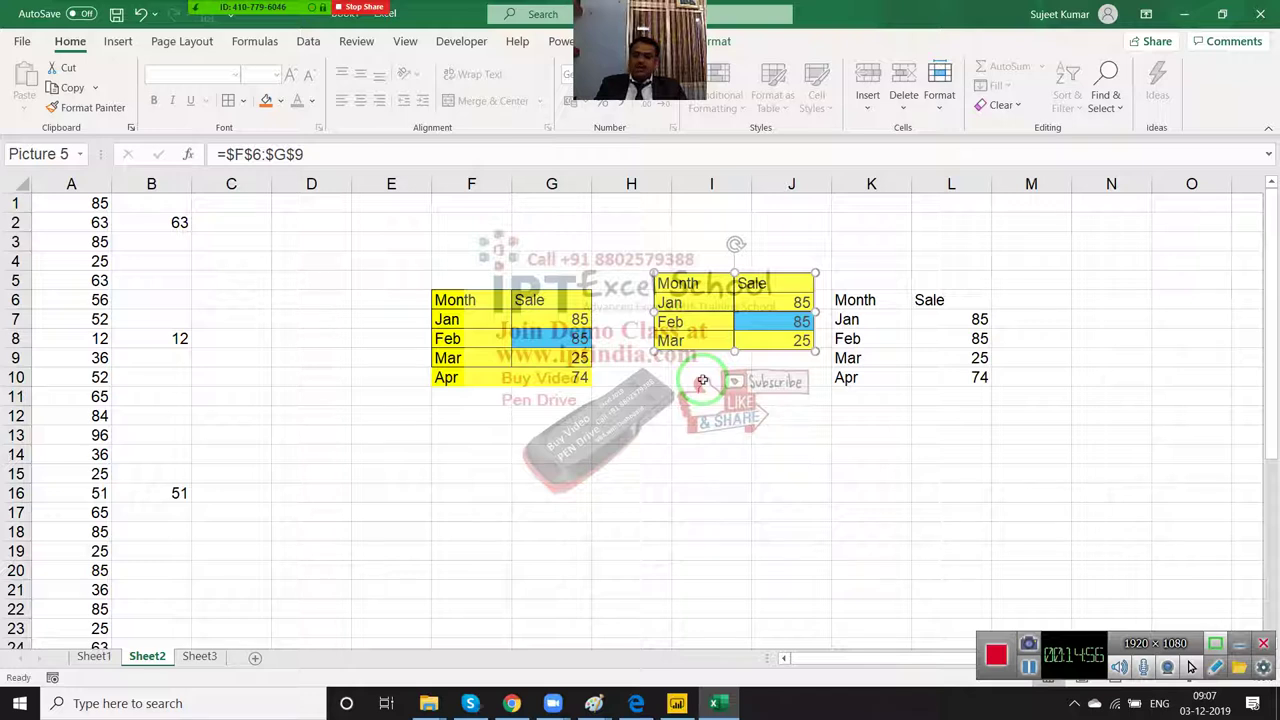
click(722, 476)
click(436, 377)
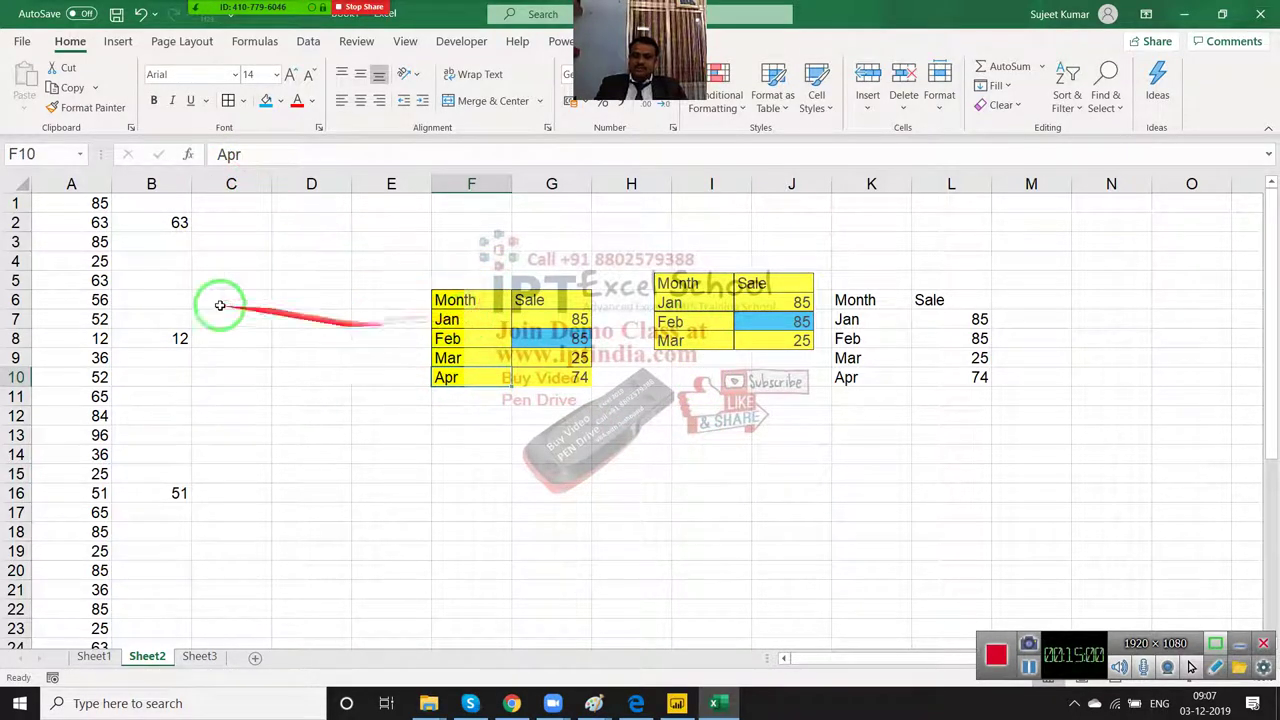
click(672, 305)
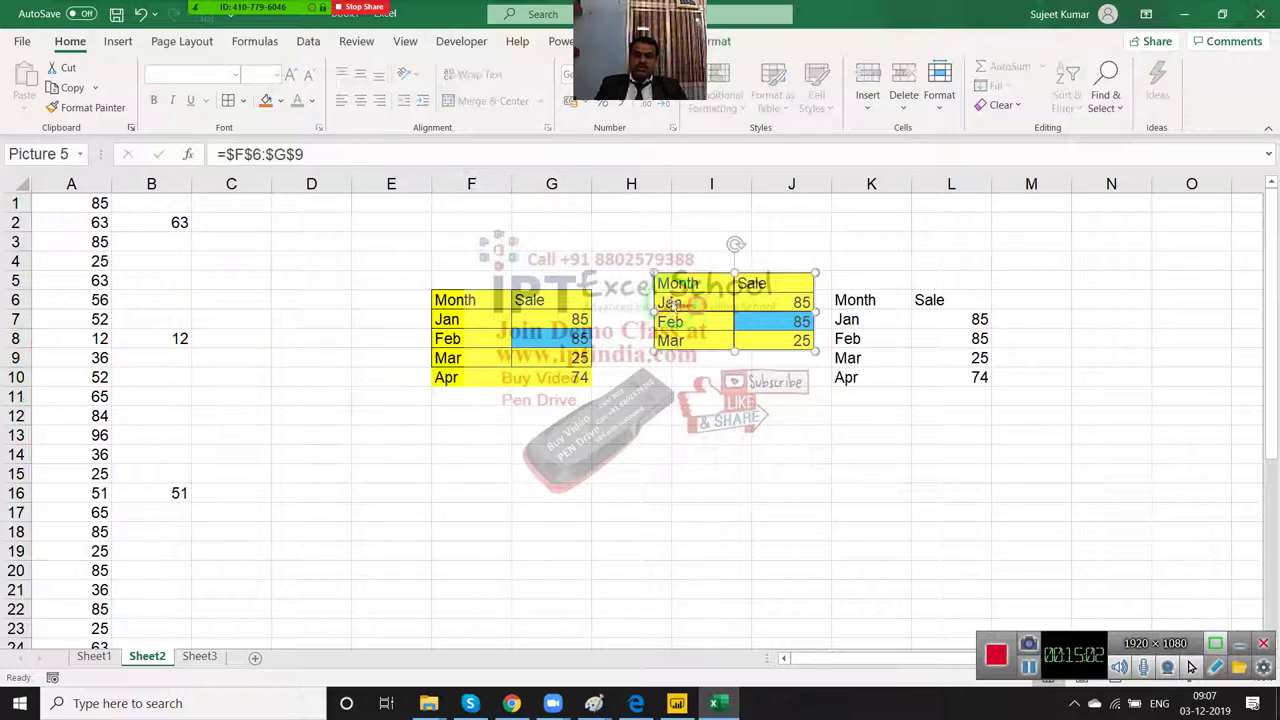
click(312, 154)
text(10)
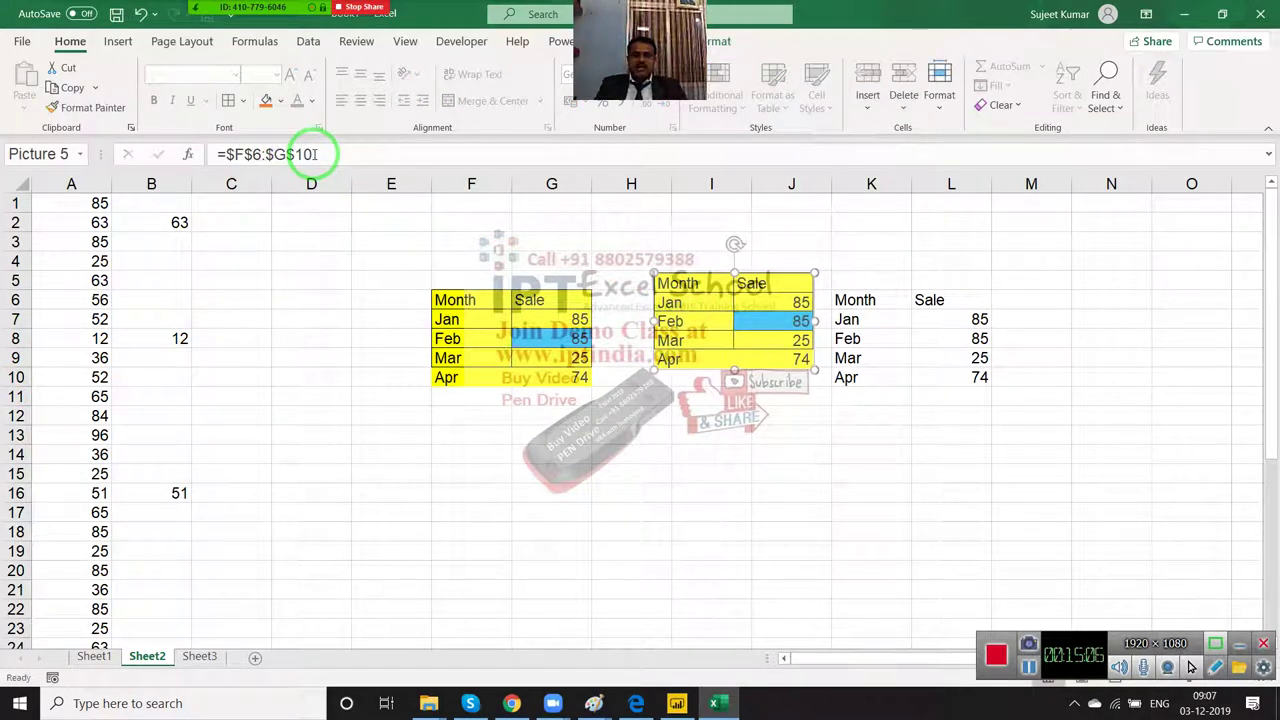
click(838, 460)
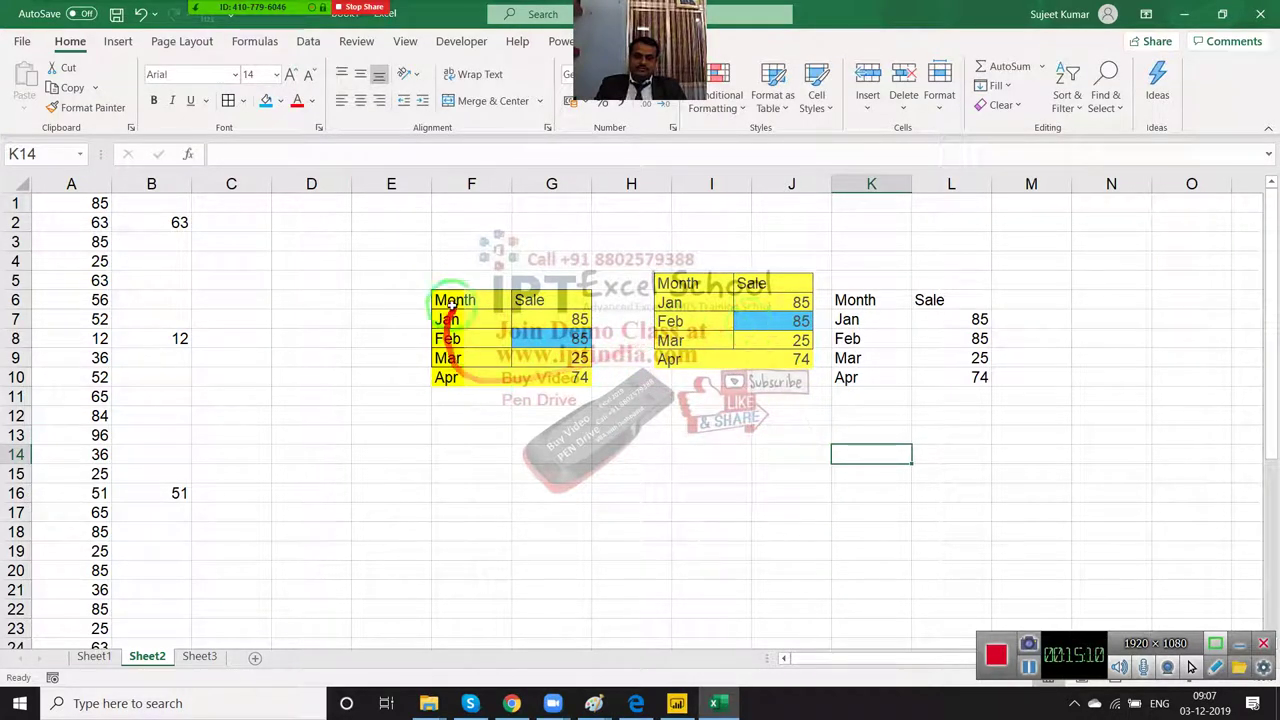
Step: Copy the Month/Sale table F6:G10, including the Apr row
drag(455, 300, 555, 377)
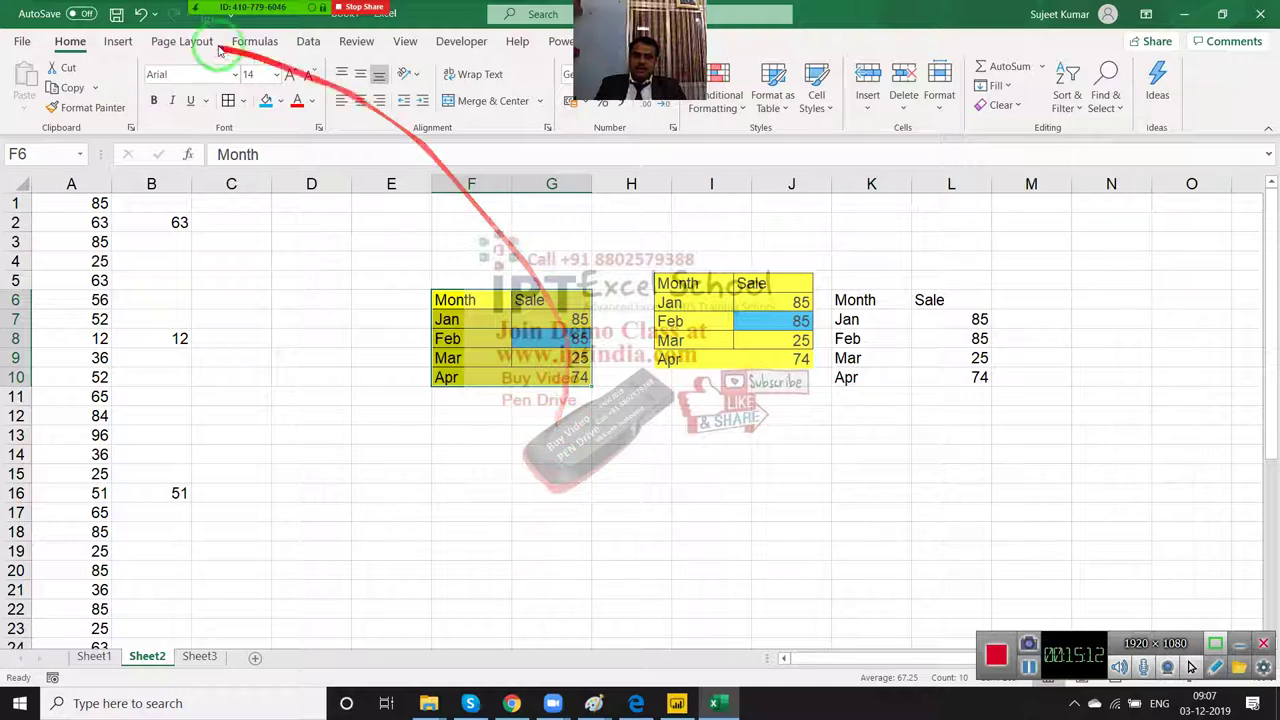
click(553, 433)
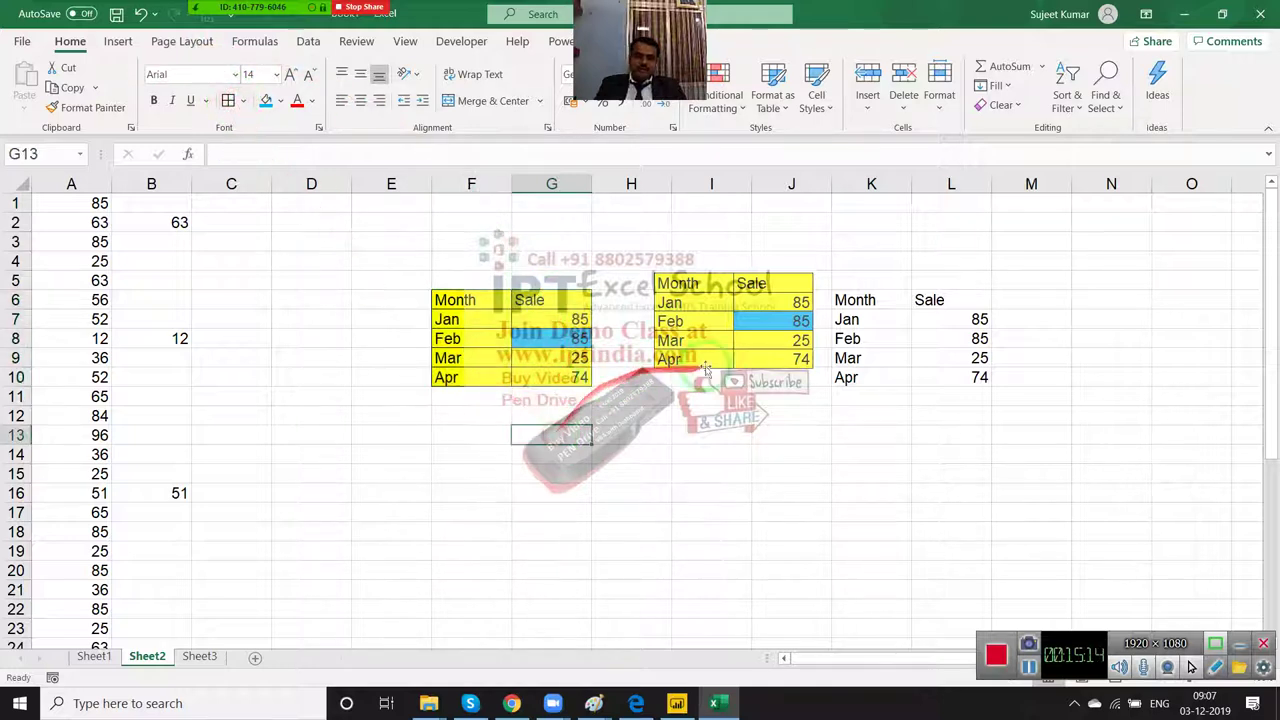
click(770, 350)
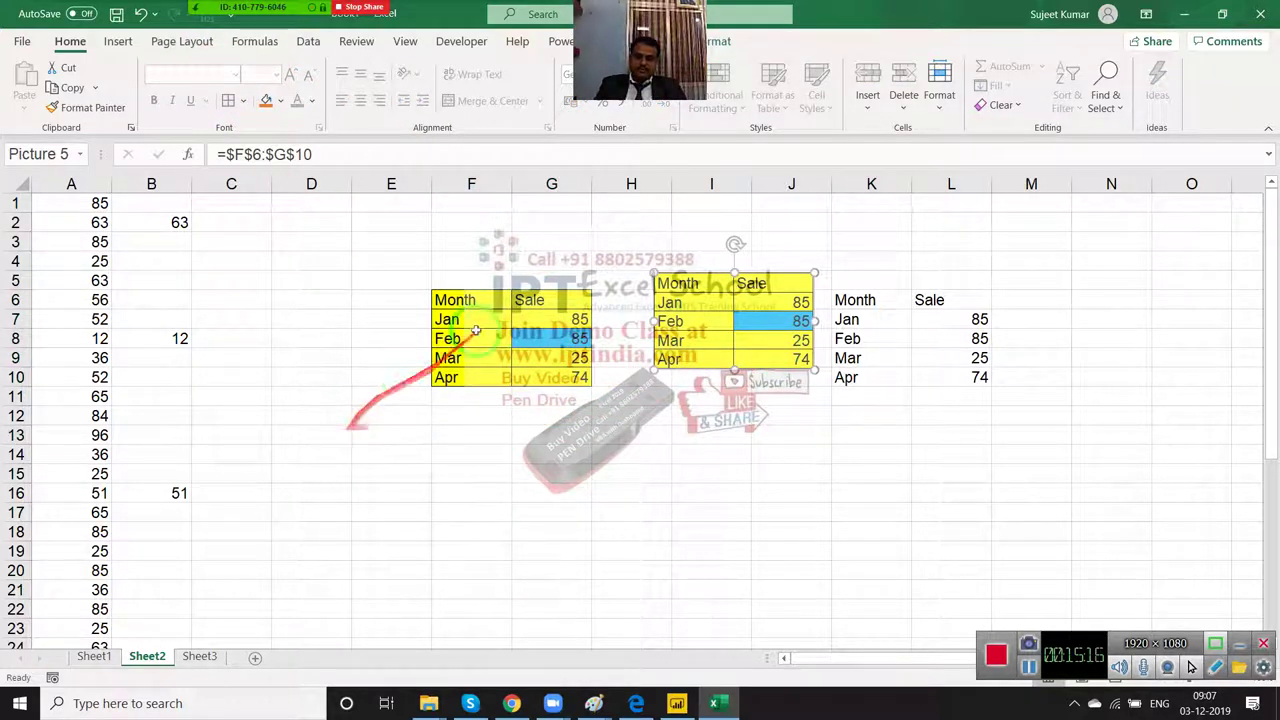
drag(455, 300, 521, 371)
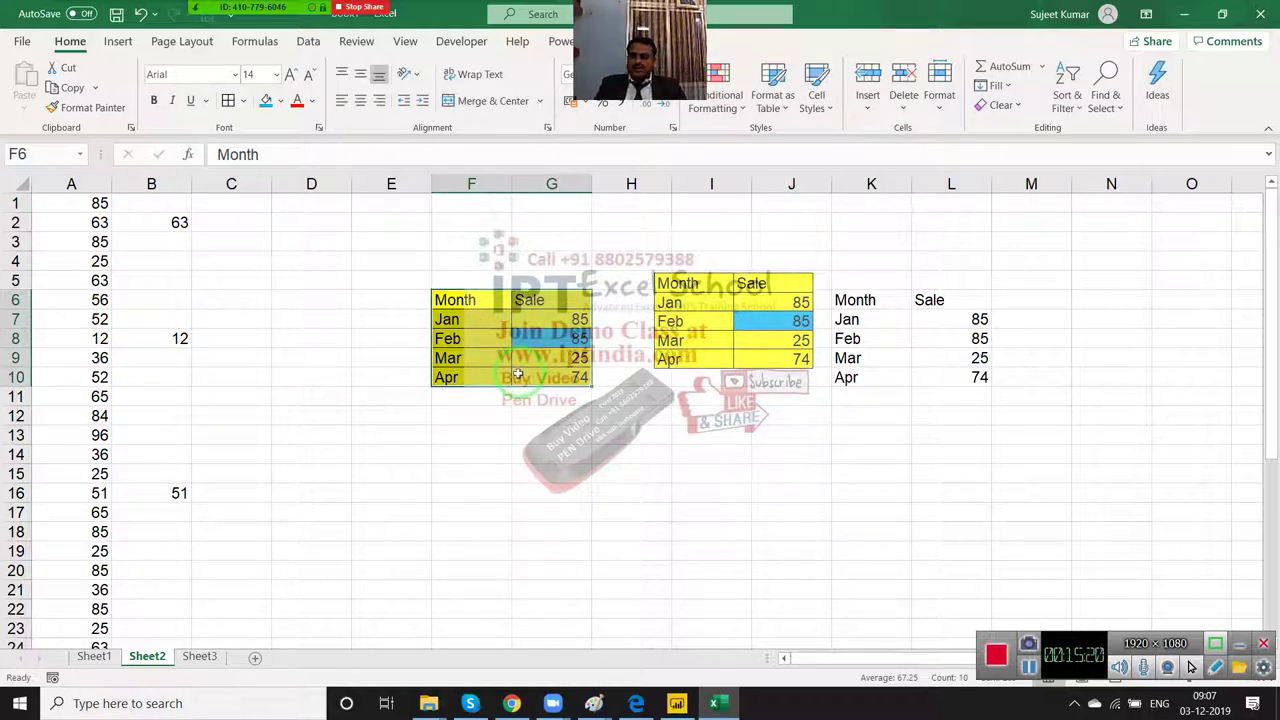
key(ctrl+c)
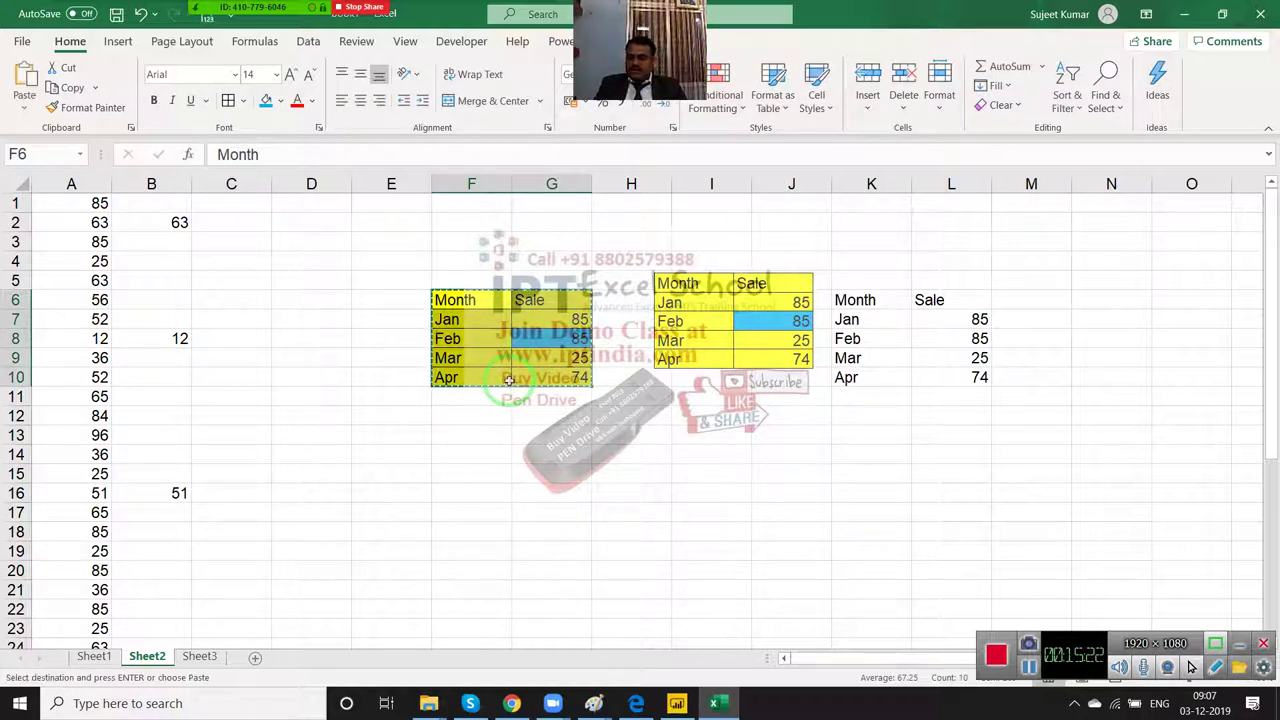
Step: Search for Word in the Windows Start menu to launch it
key(super)
text(wor)
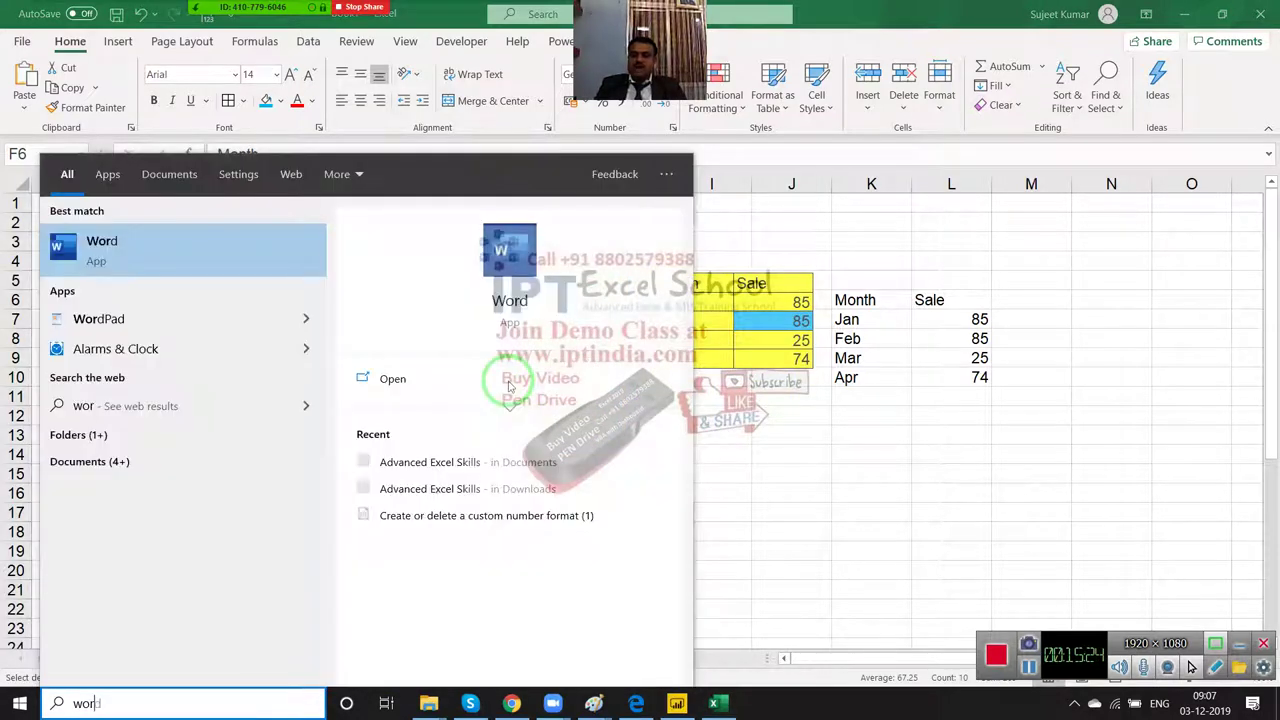
key(Escape)
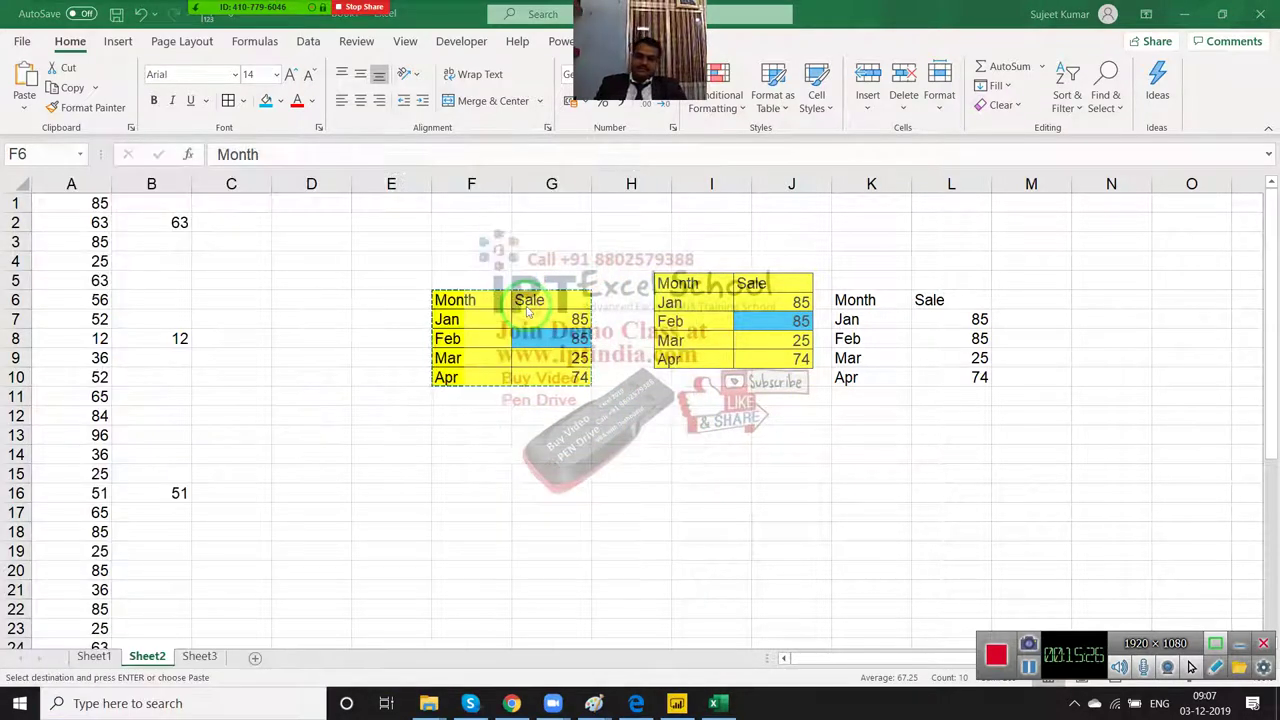
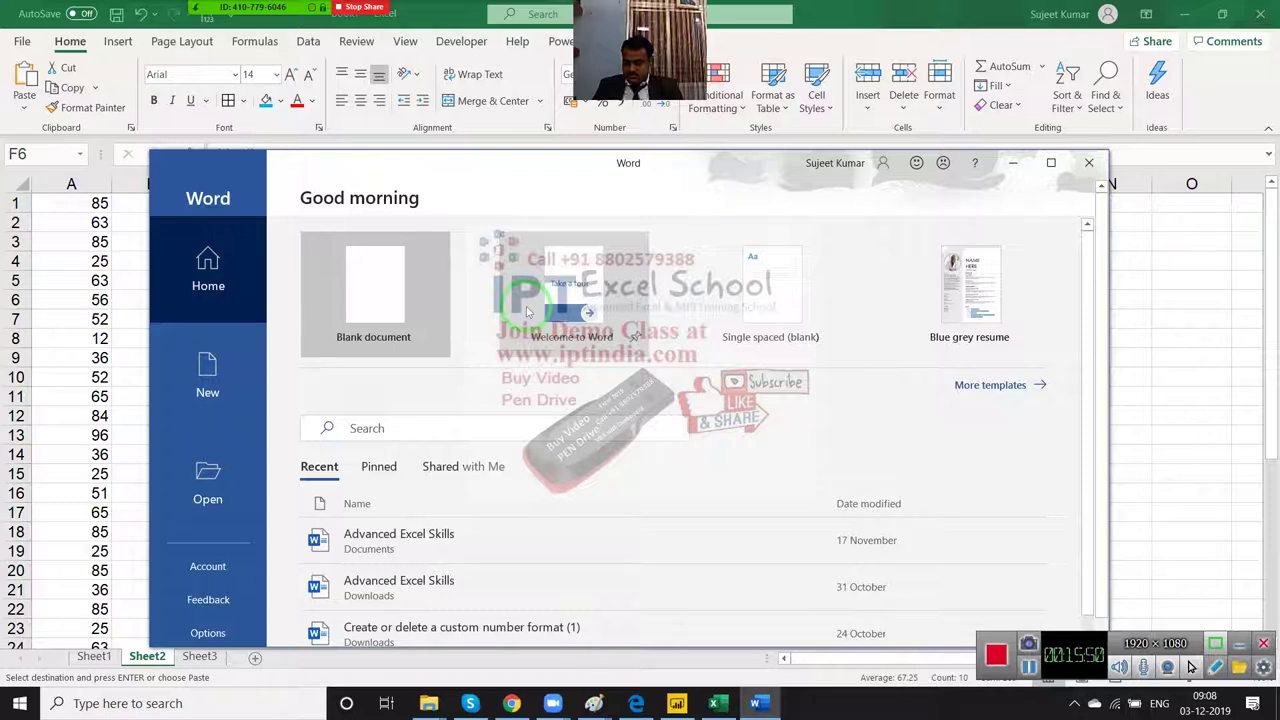
Step: Paste the copied Month/Sale table into a new blank Word document as a linked Microsoft Excel Worksheet Object
click(368, 284)
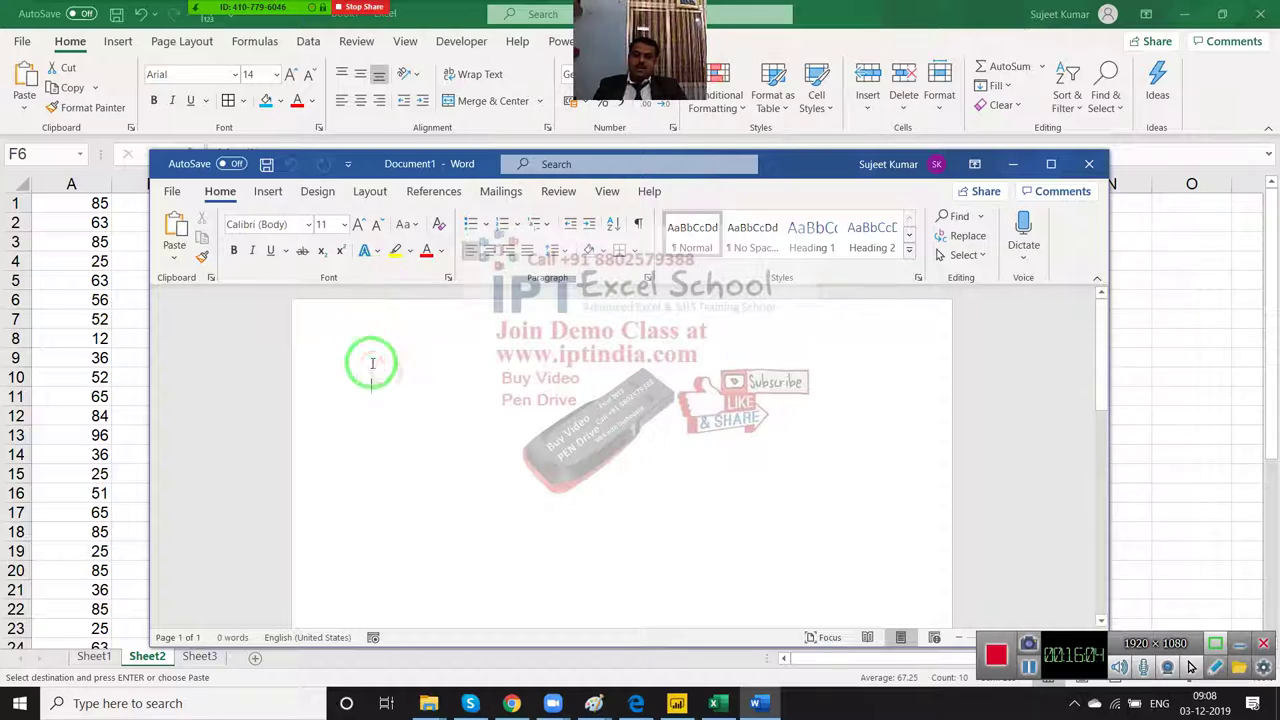
click(174, 258)
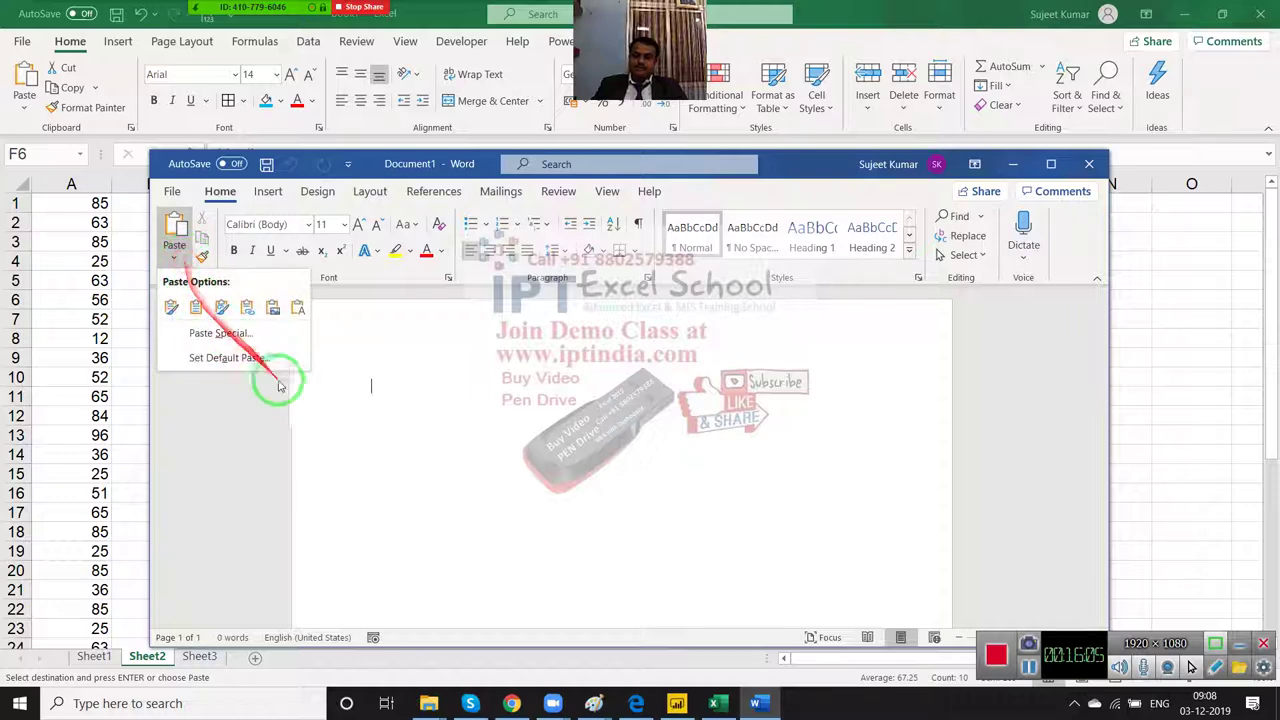
click(218, 334)
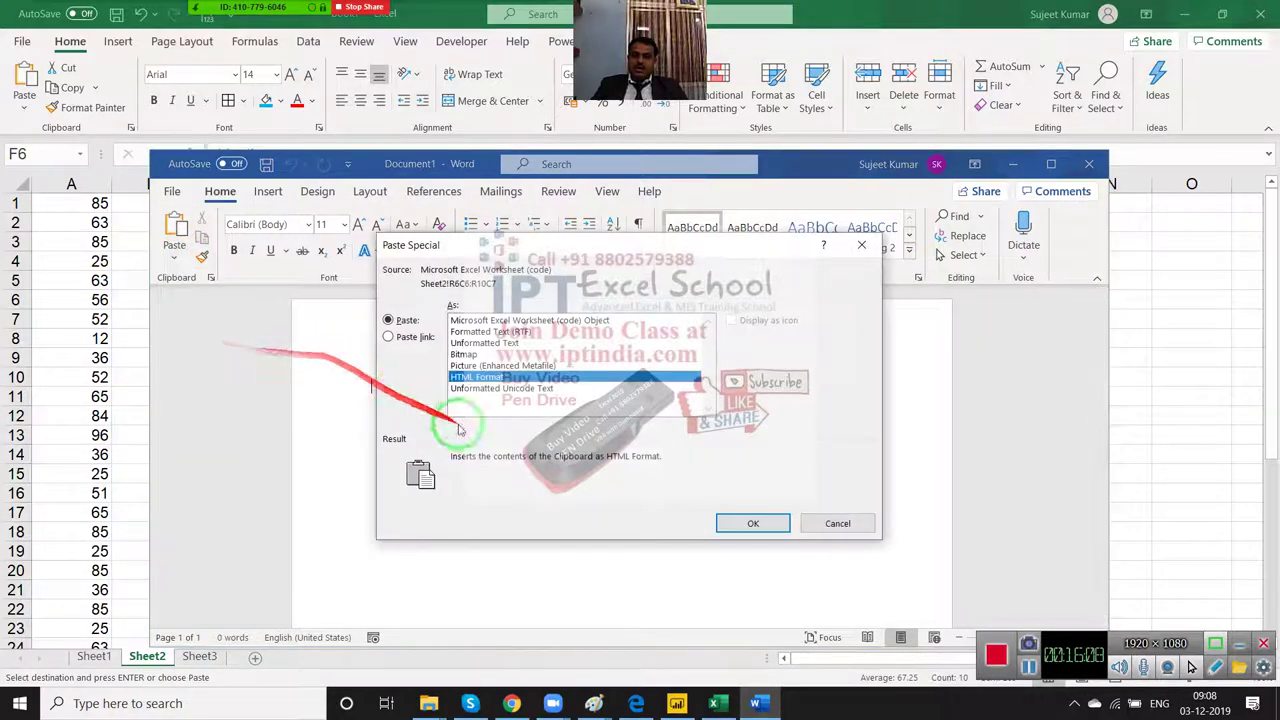
click(389, 336)
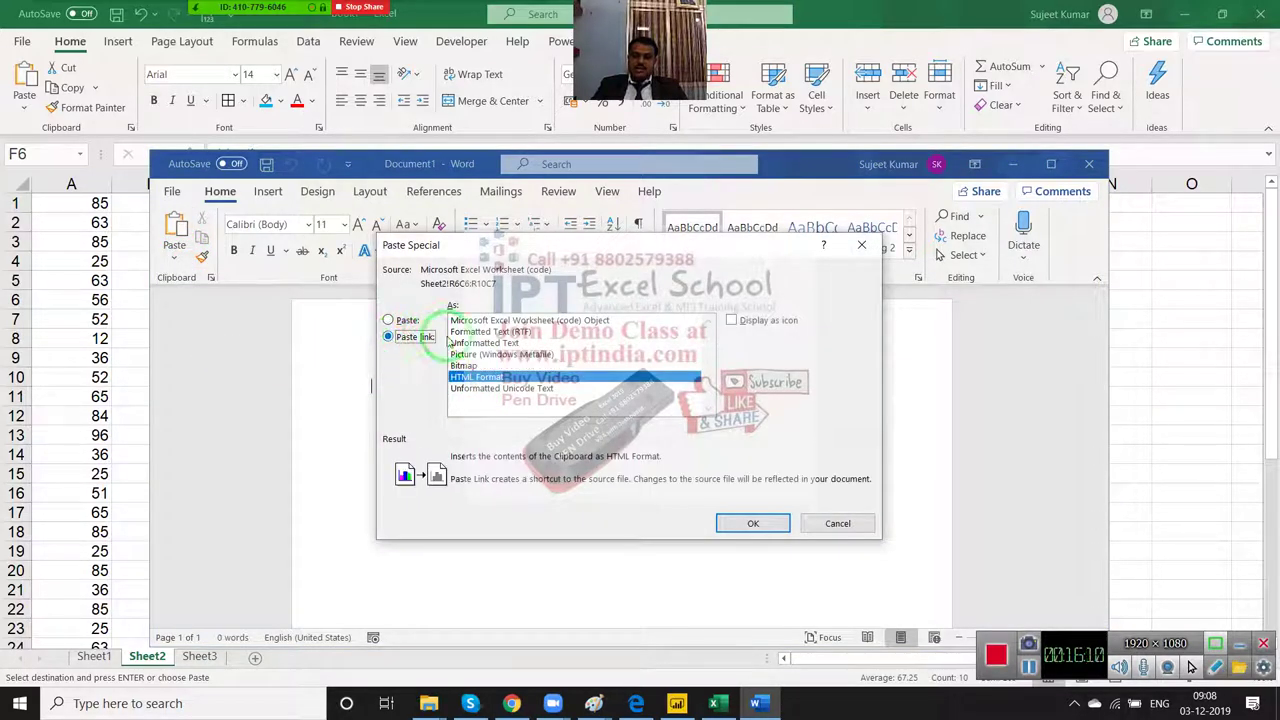
click(492, 320)
click(753, 524)
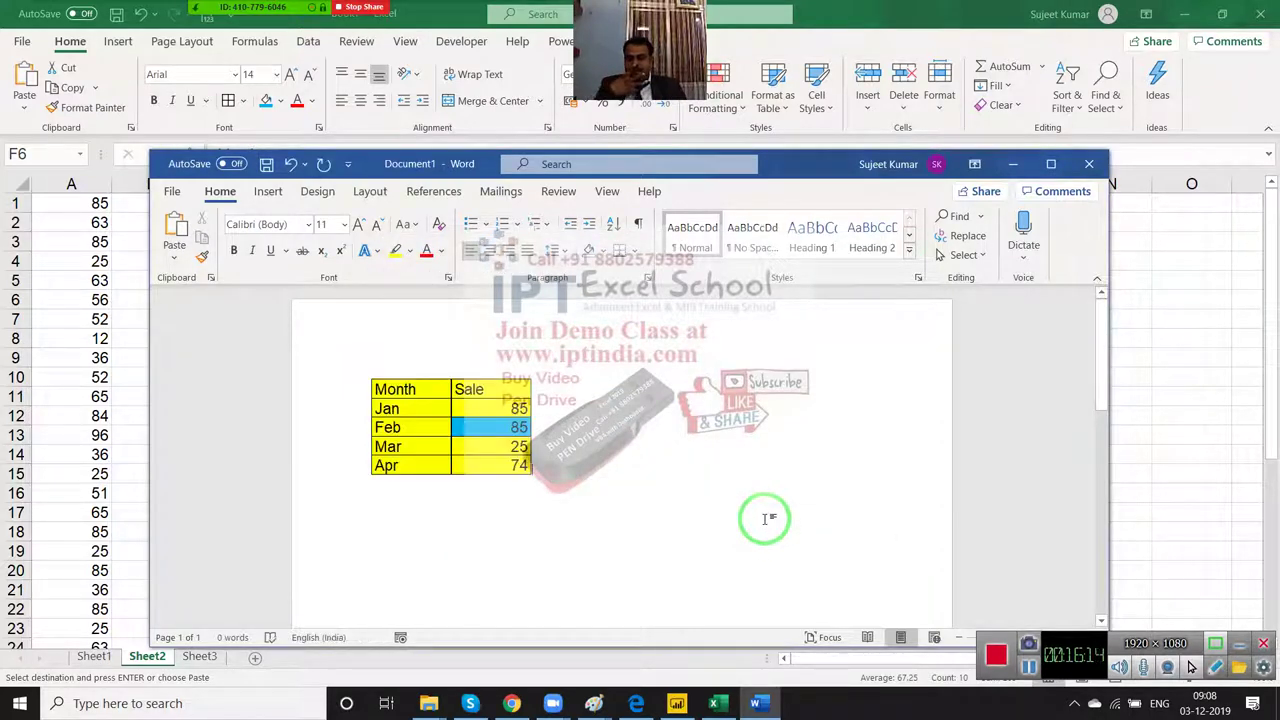
Step: Enlarge the linked Month/Sale table in Word by dragging its corner handle
click(520, 468)
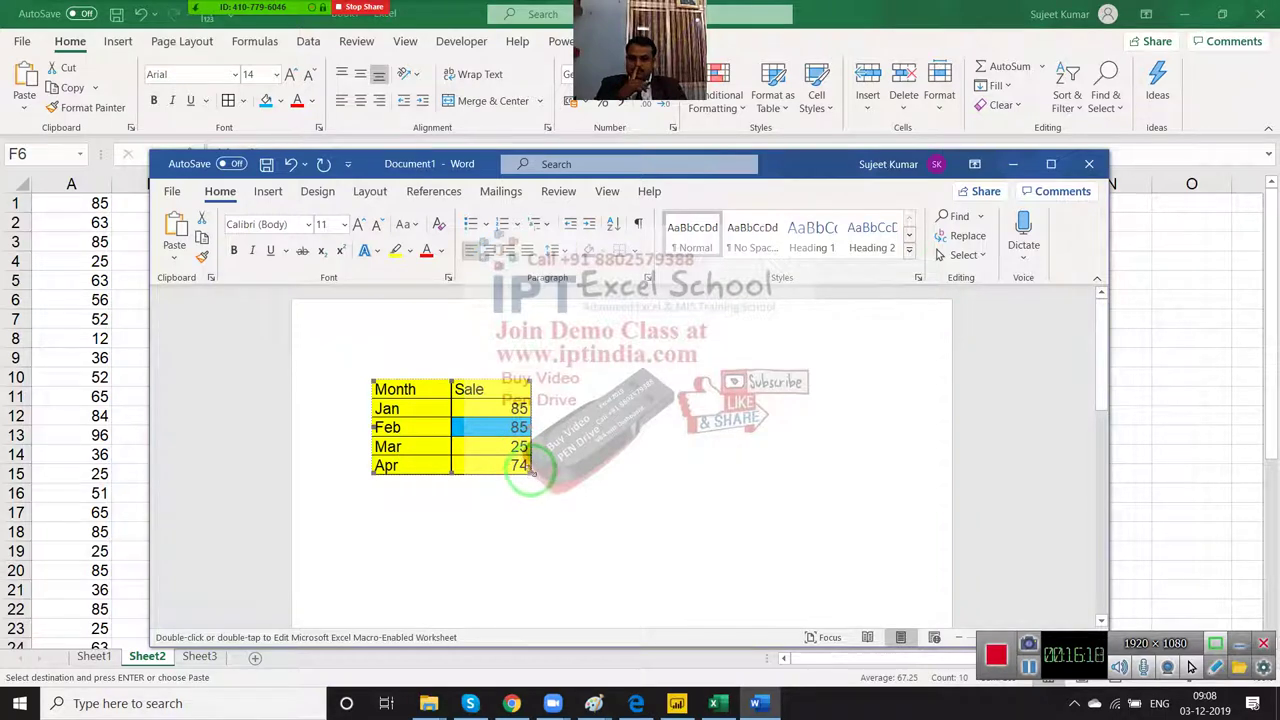
mouse_move(532, 472)
mouse_down()
mouse_move(576, 500)
mouse_move(540, 478)
mouse_up()
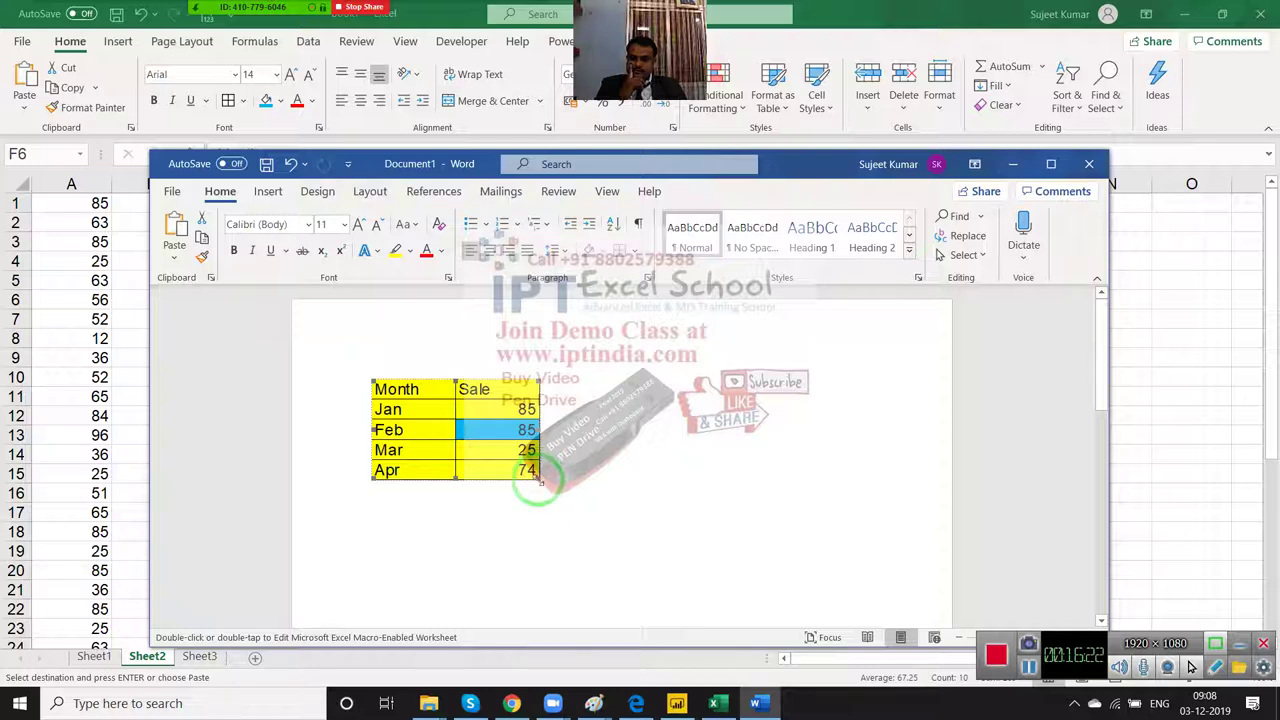
click(574, 515)
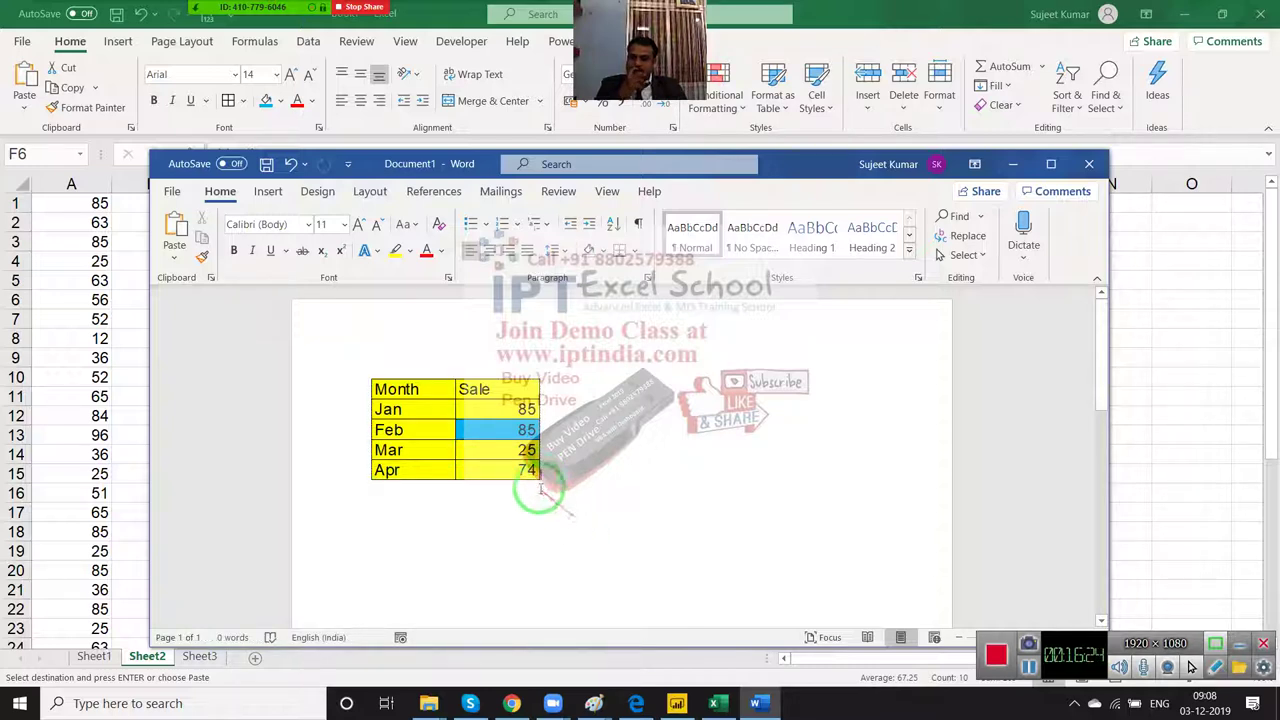
click(530, 472)
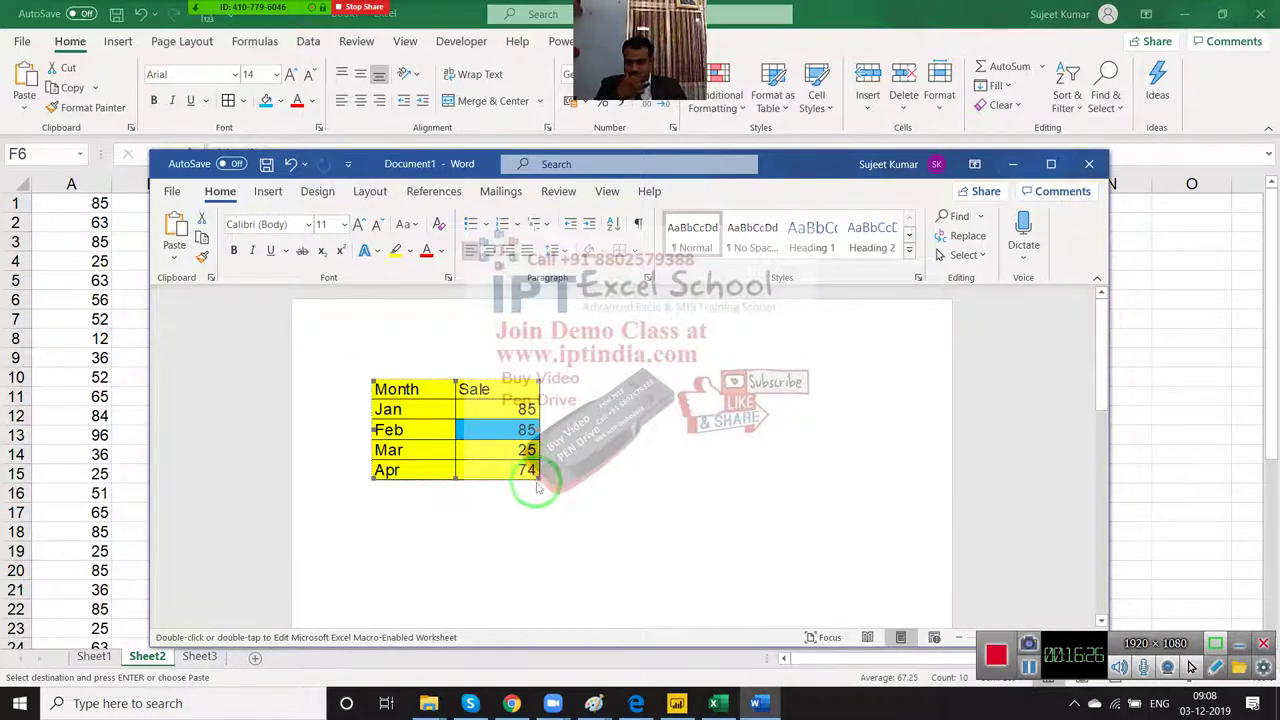
drag(540, 479, 572, 524)
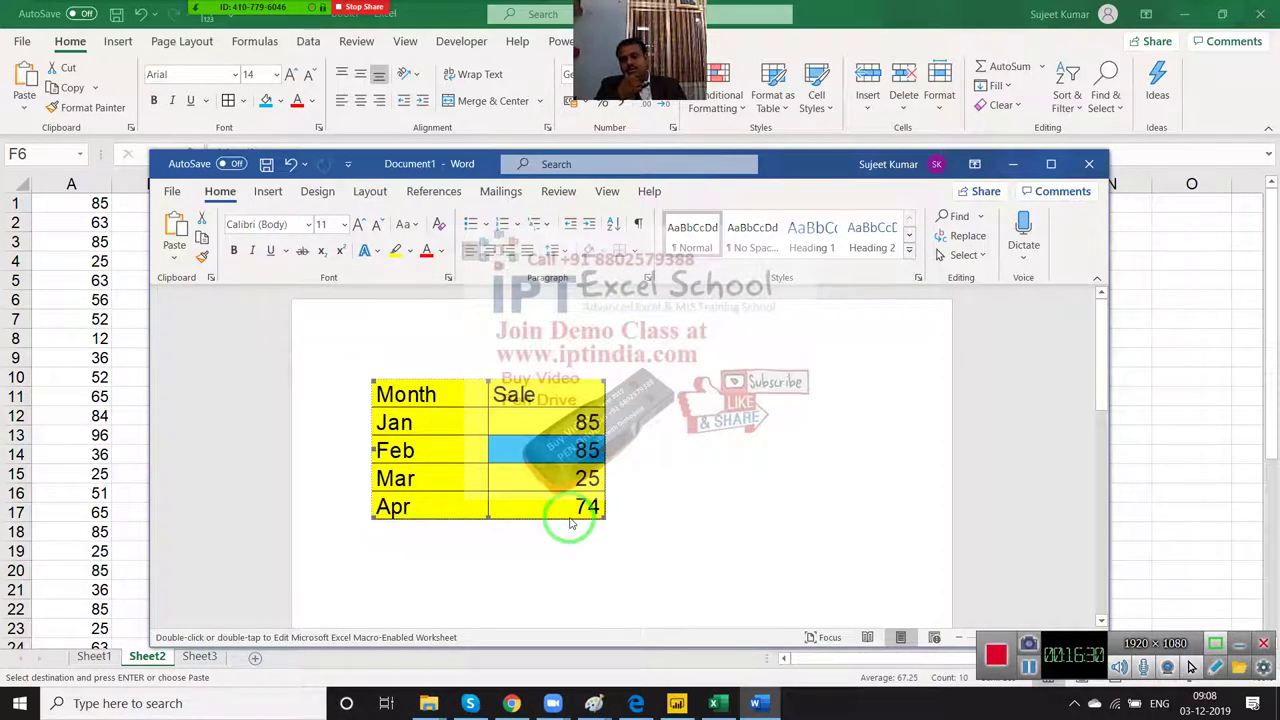
Step: Fill the Mar sale cell G9 blue in Excel, then return to Word and close the document
click(135, 366)
click(551, 358)
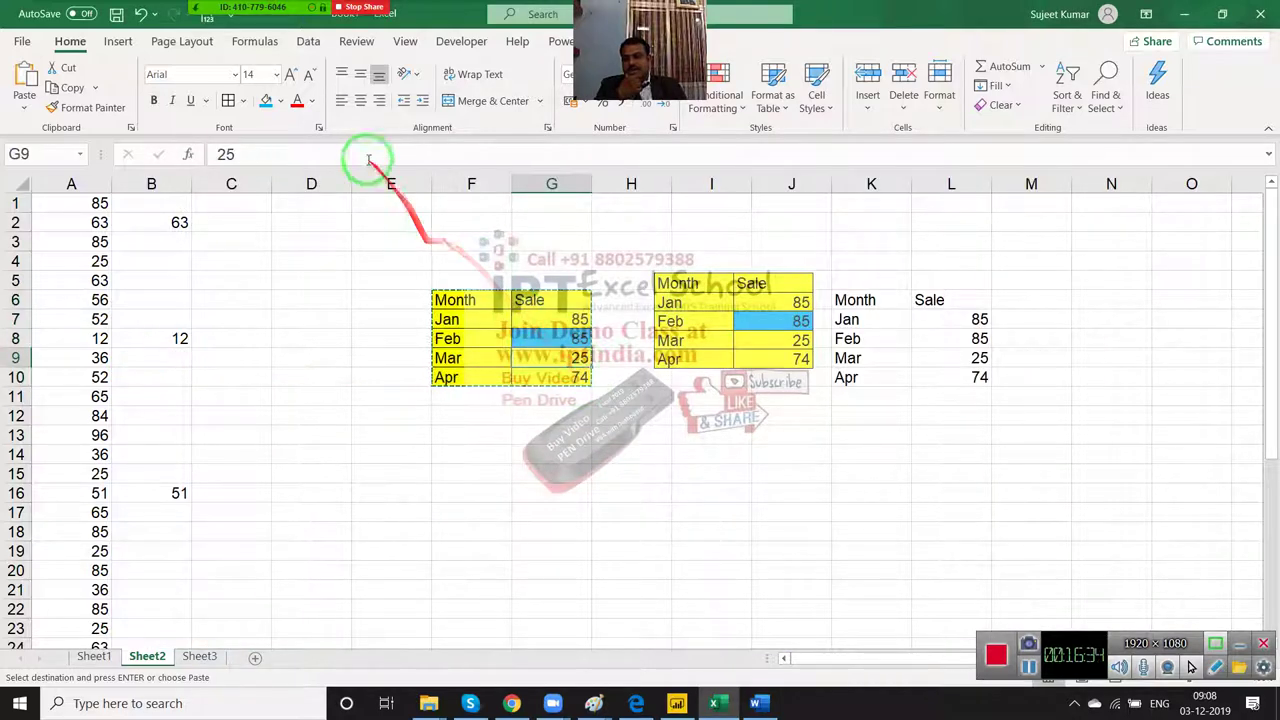
click(270, 102)
click(336, 280)
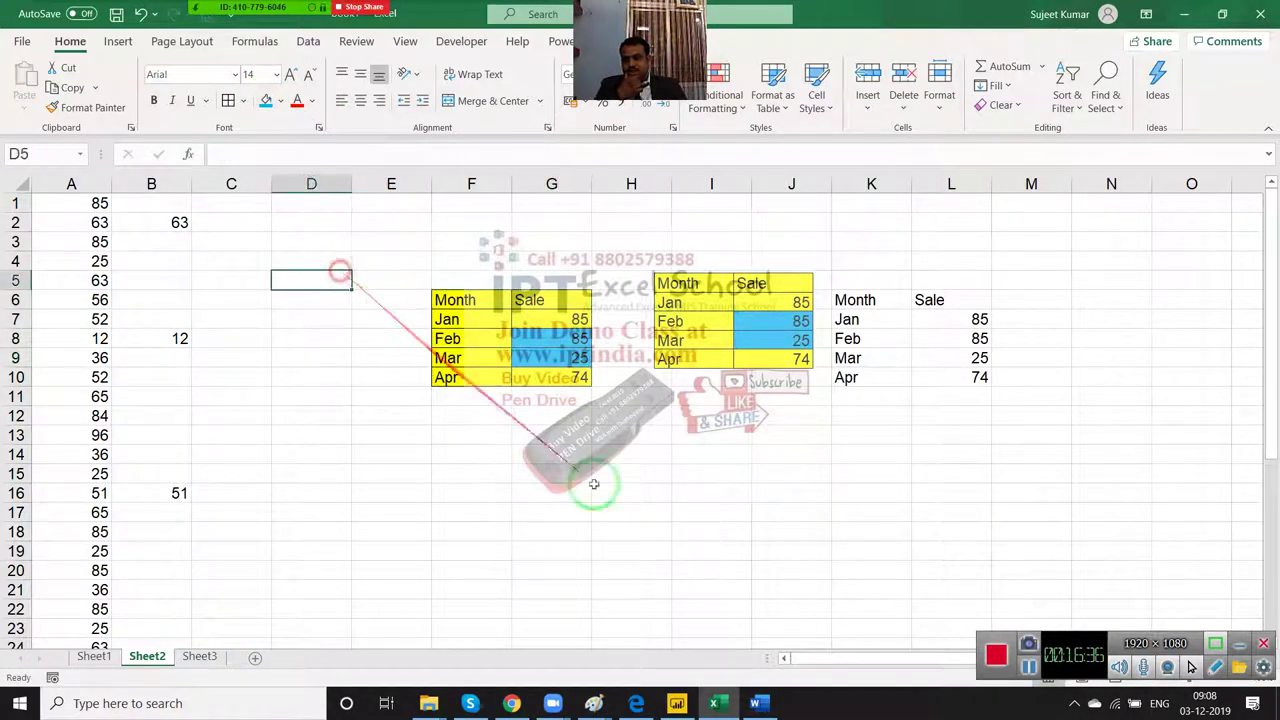
click(769, 688)
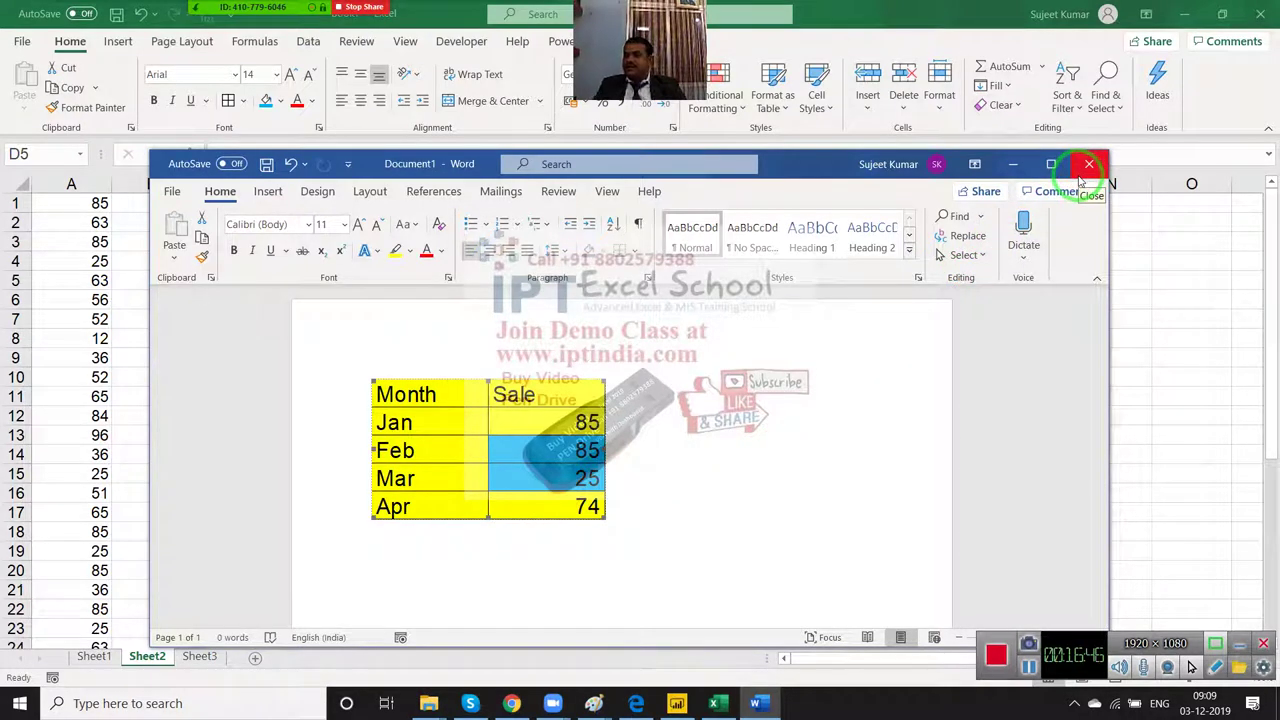
click(1090, 168)
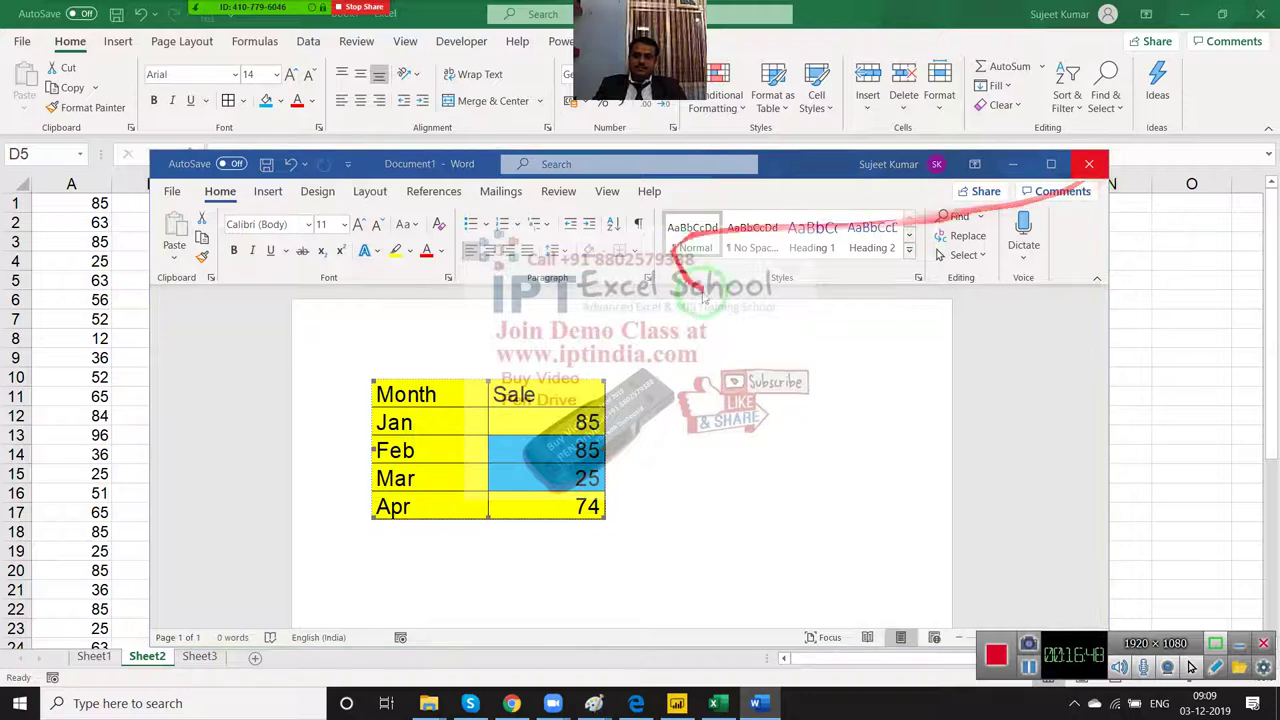
Step: Discard the Word document unsaved and check the F6:G10 Month/Sale table on Sheet2
click(703, 525)
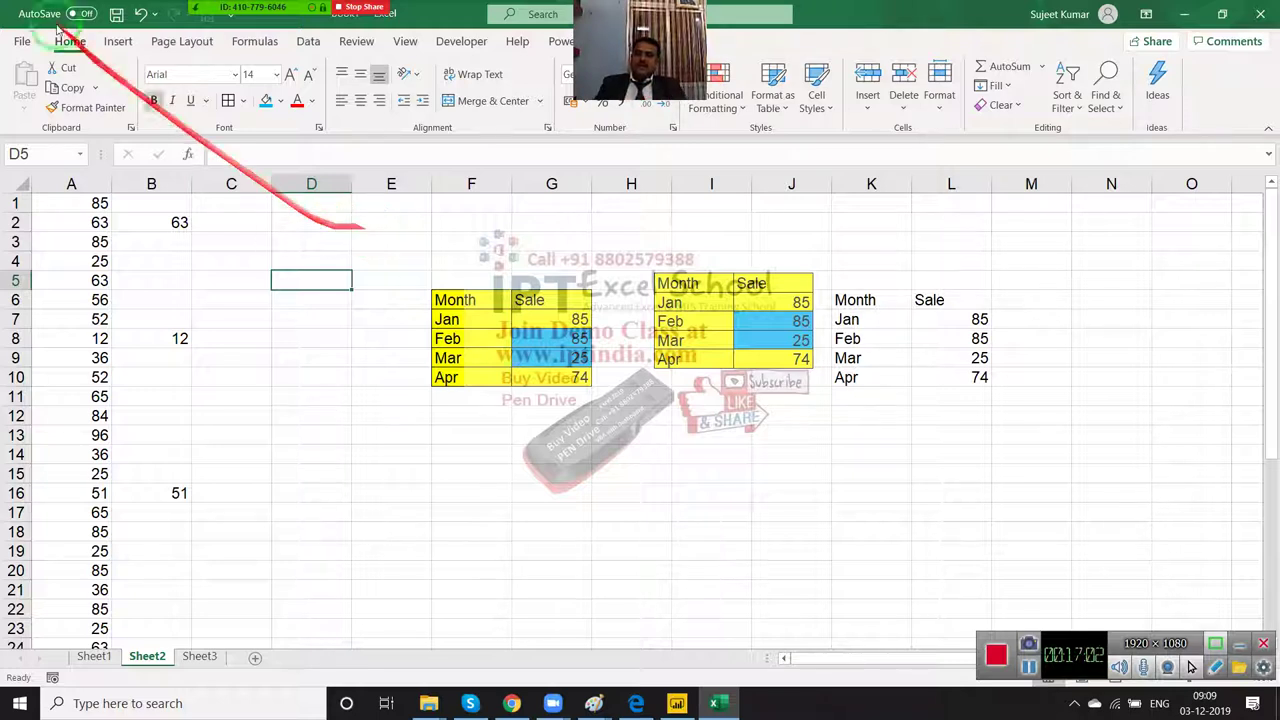
click(474, 309)
drag(474, 309, 527, 385)
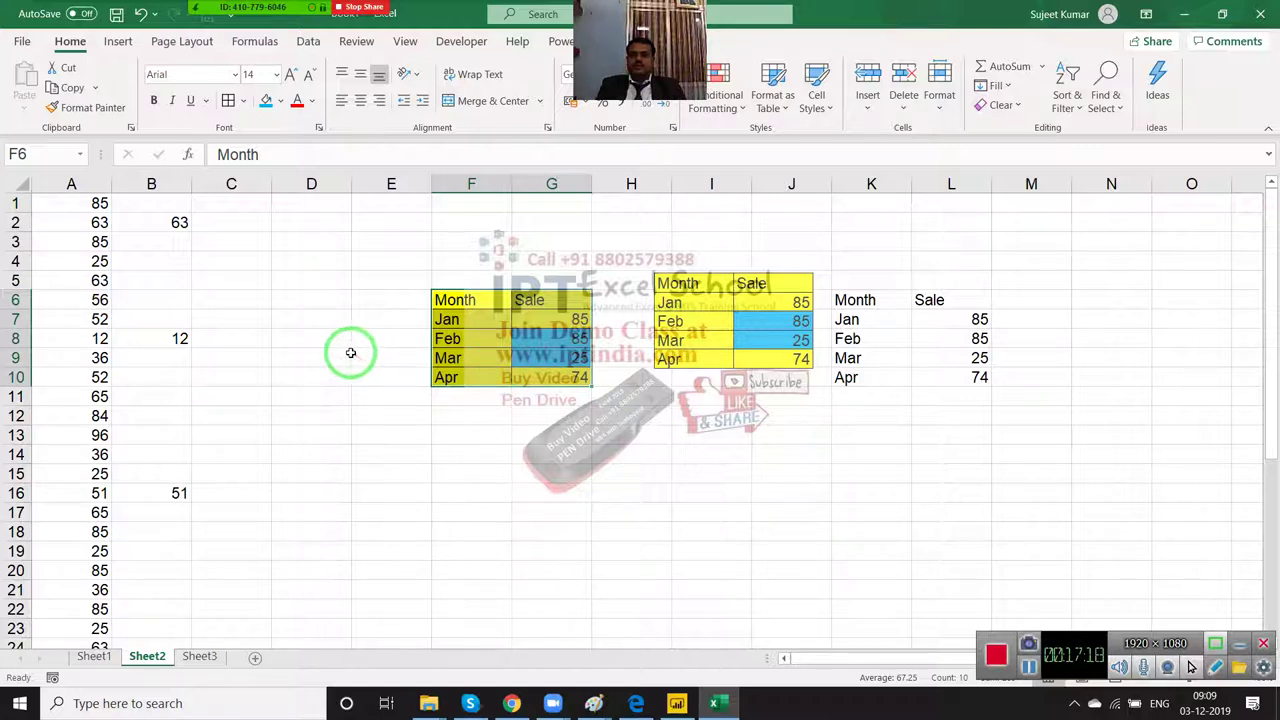
click(298, 258)
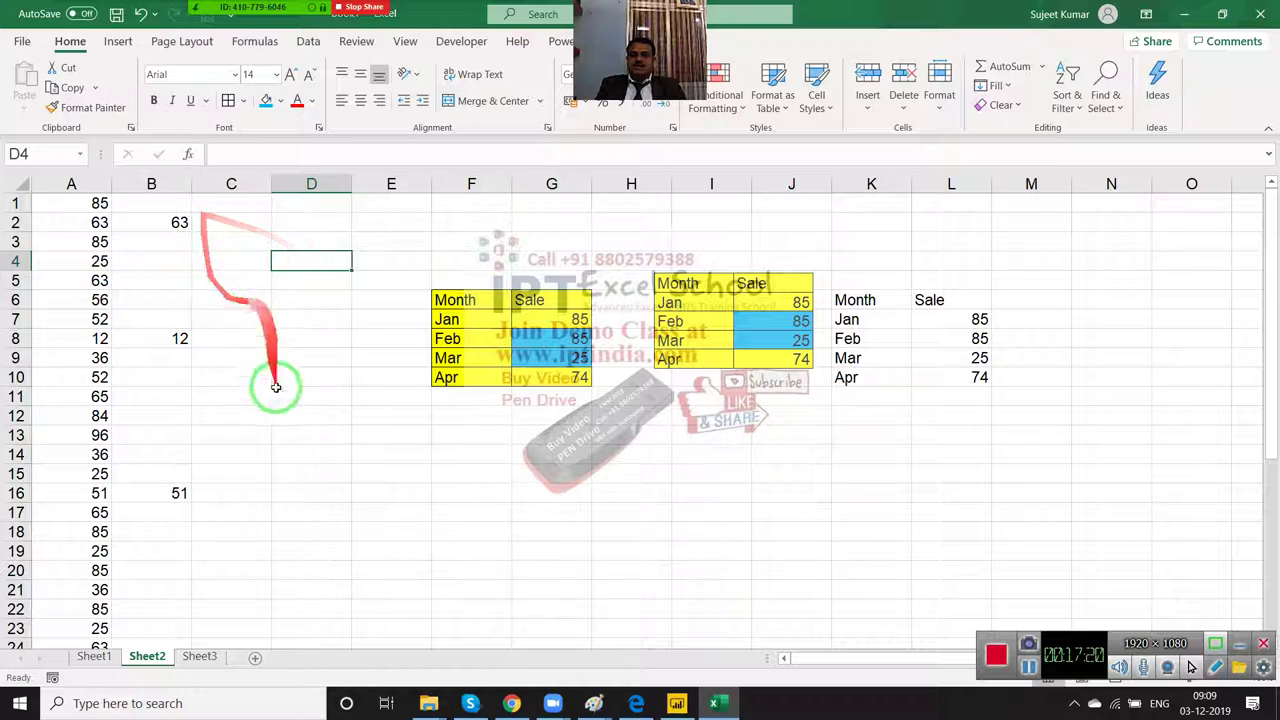
Step: Fill empty cell D15 blue
click(345, 474)
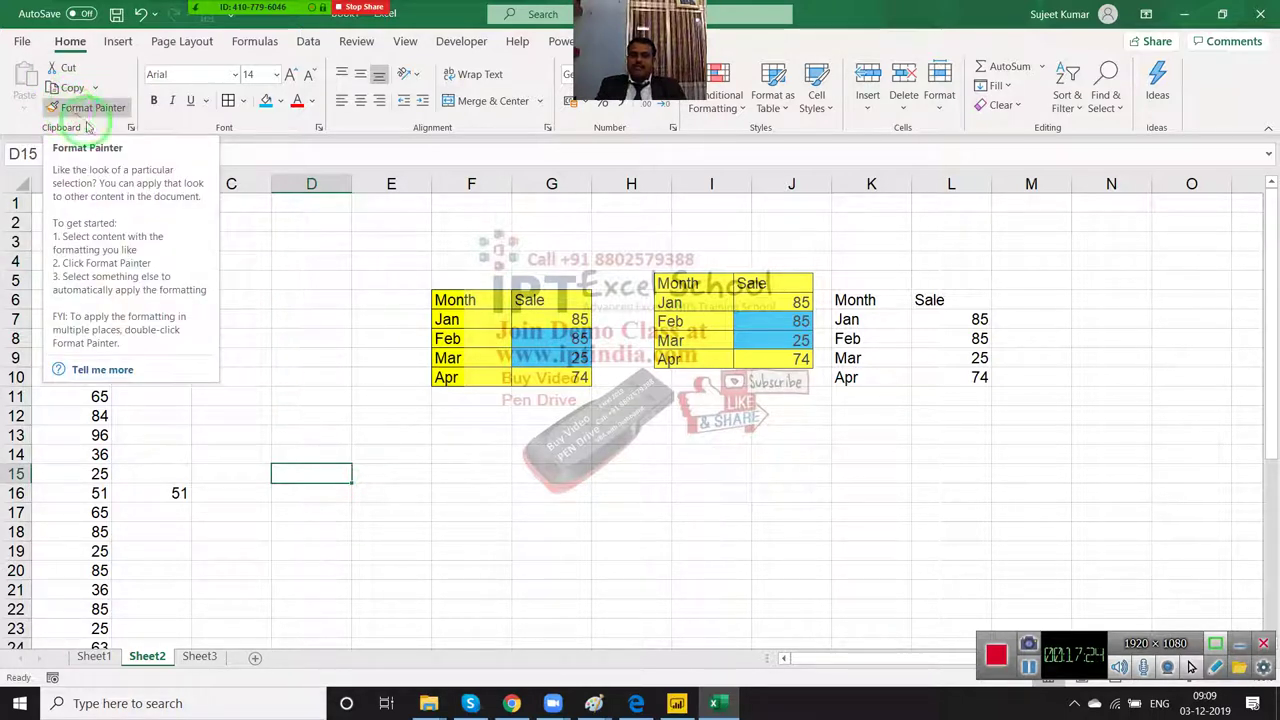
click(265, 100)
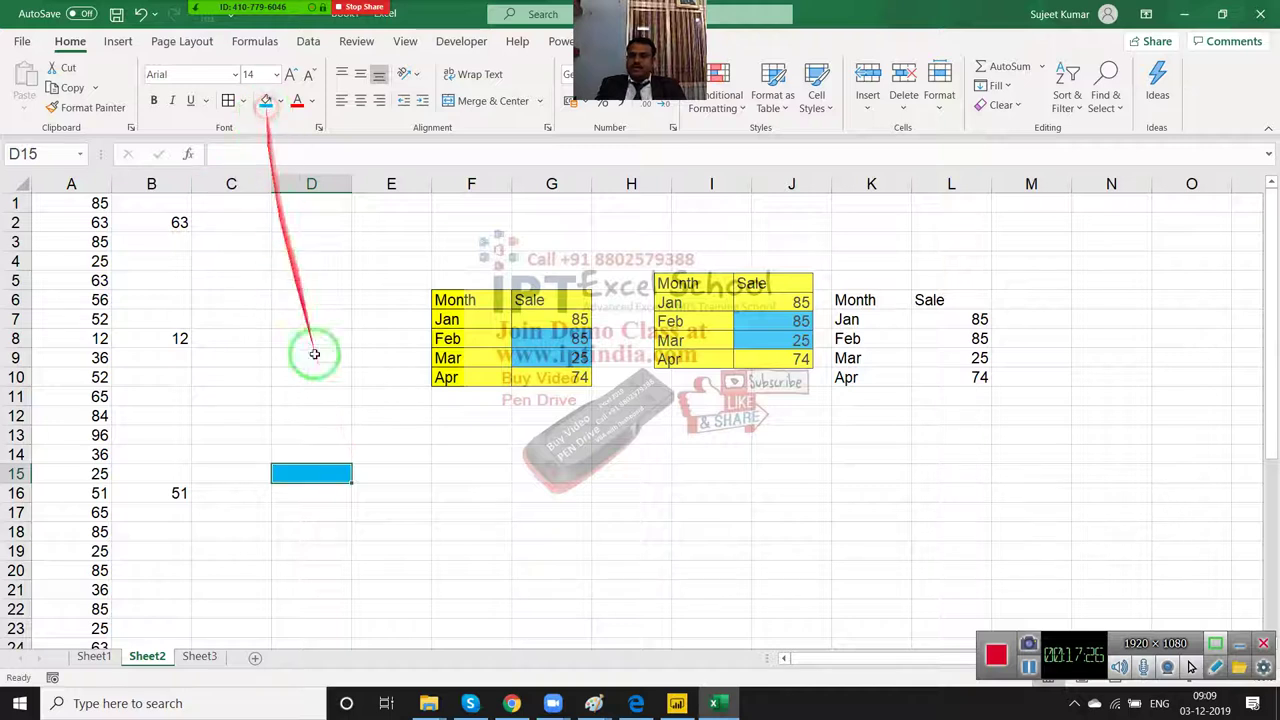
click(390, 550)
click(318, 474)
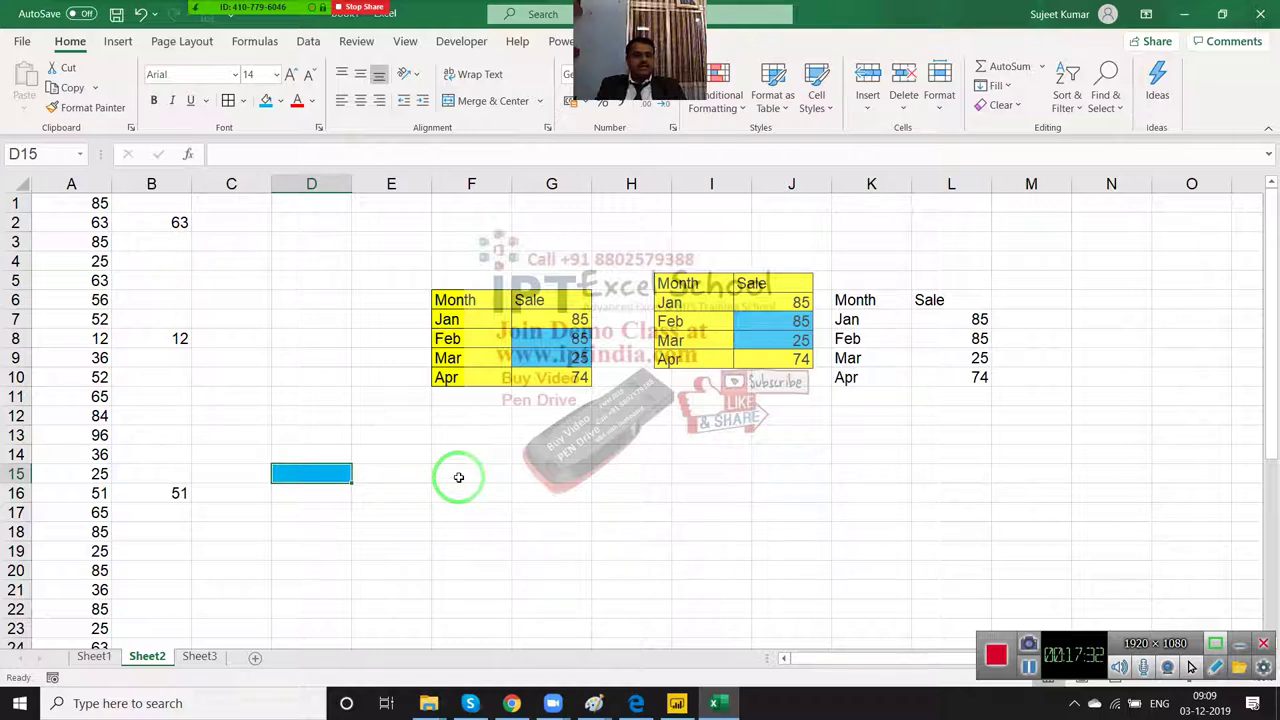
Step: Copy the blue fill with Format Painter onto F15, H15, J15 and C18
click(78, 108)
click(480, 470)
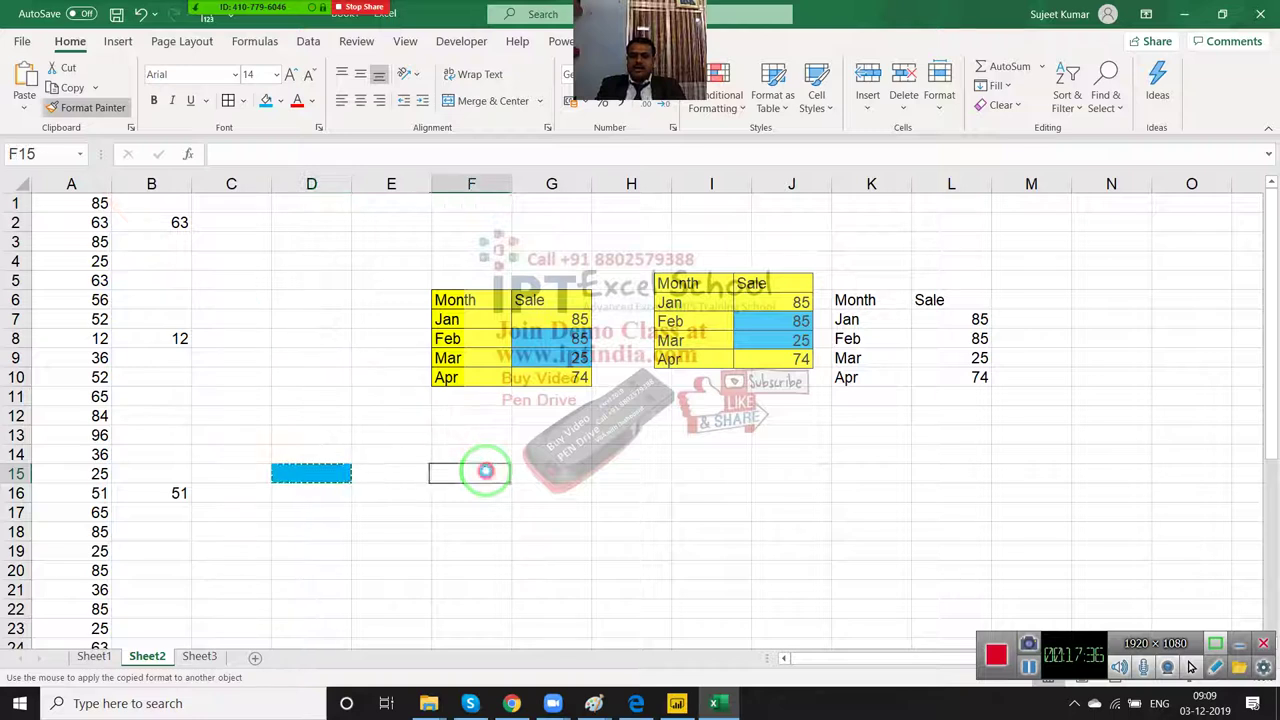
click(78, 108)
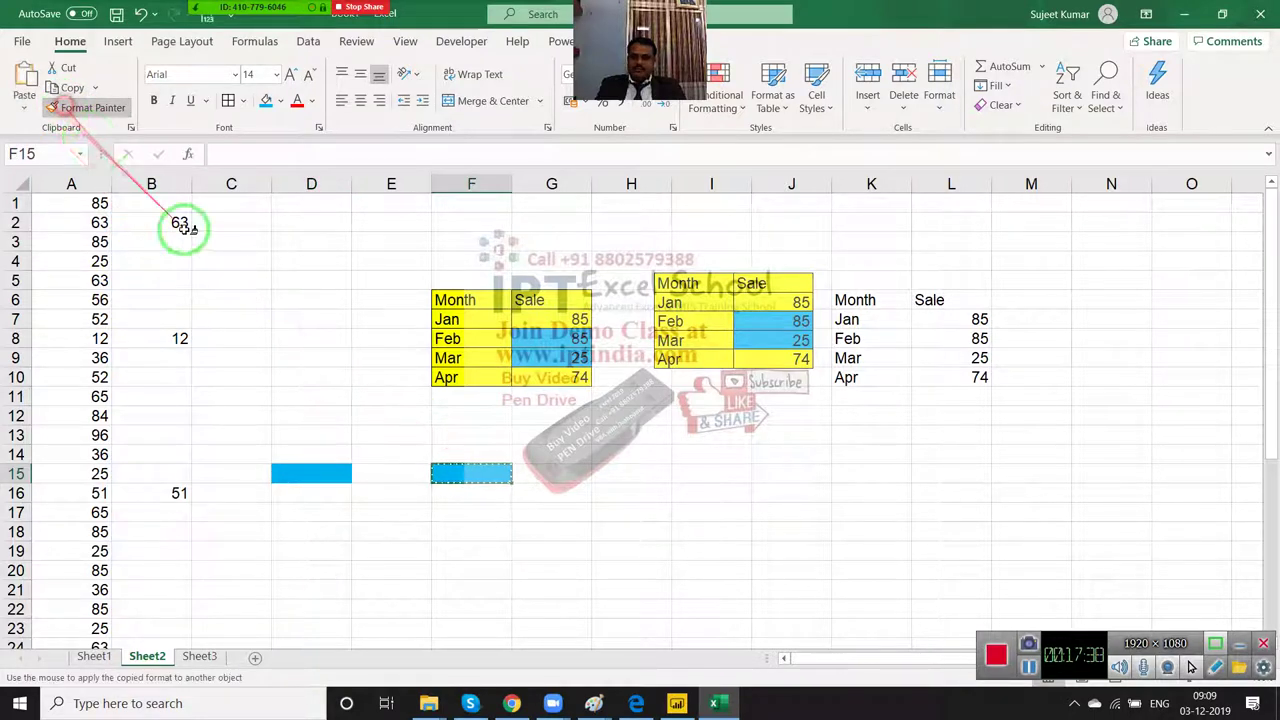
click(635, 472)
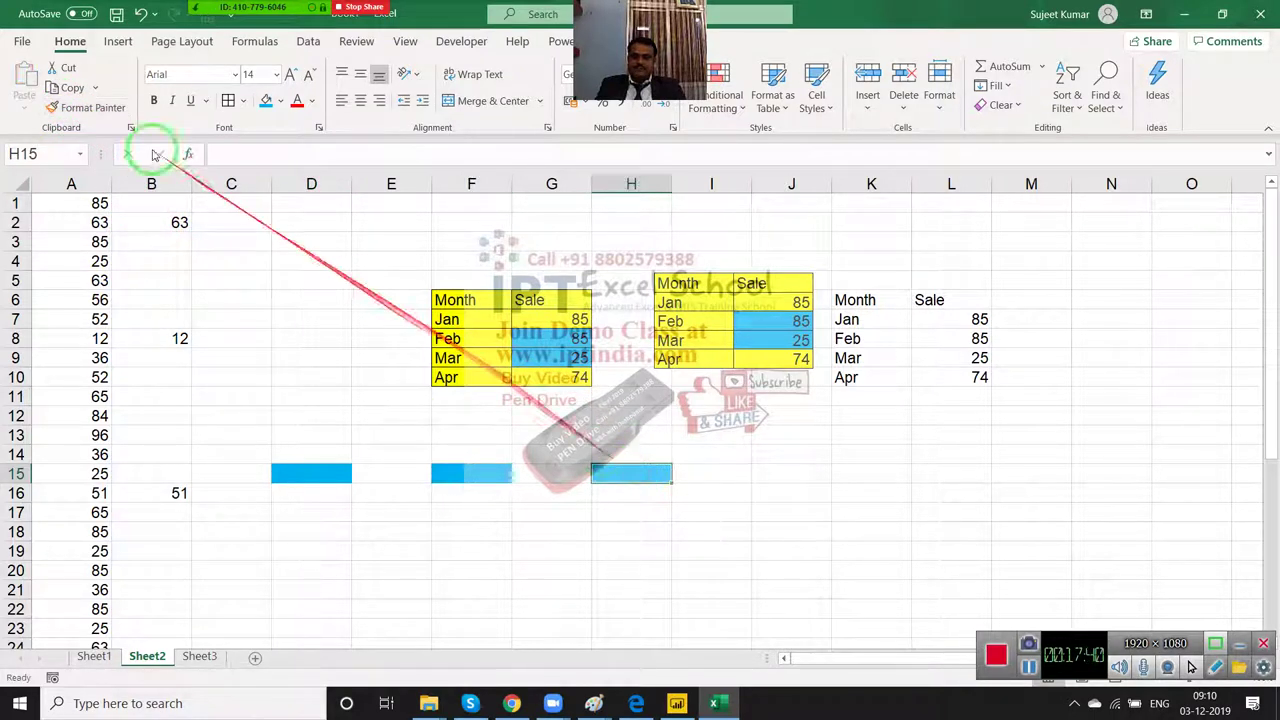
click(85, 108)
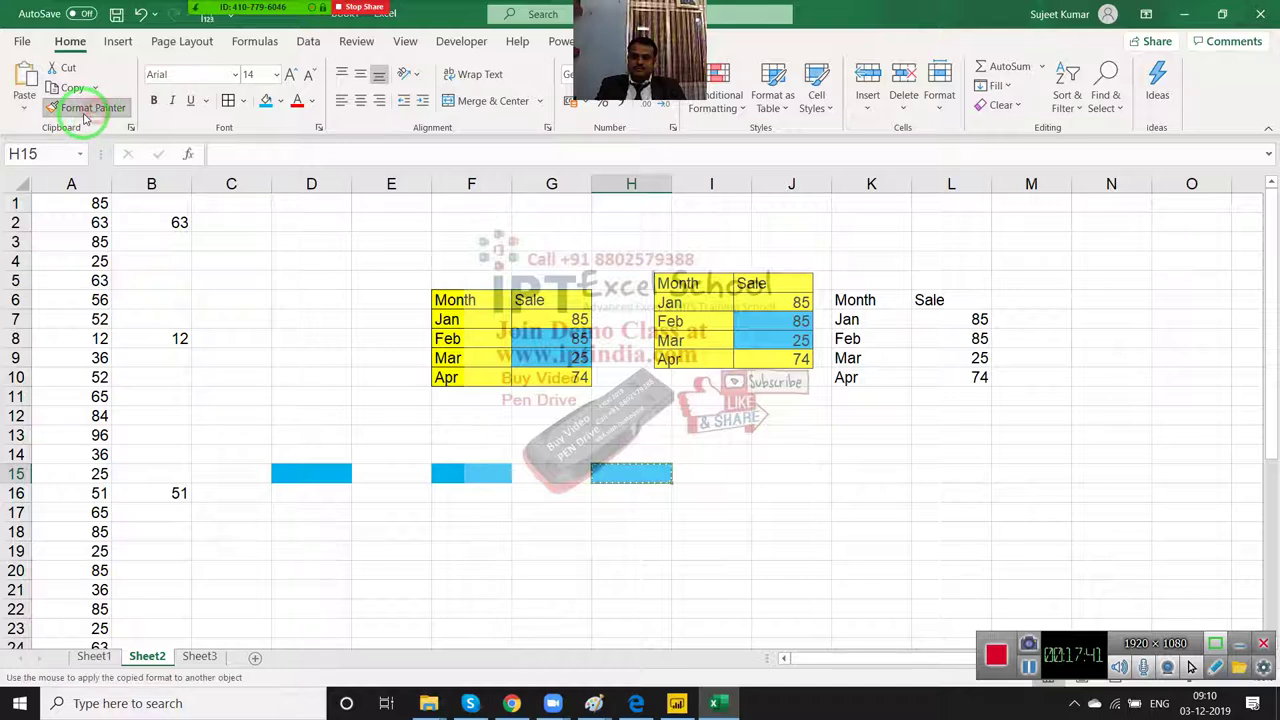
click(813, 473)
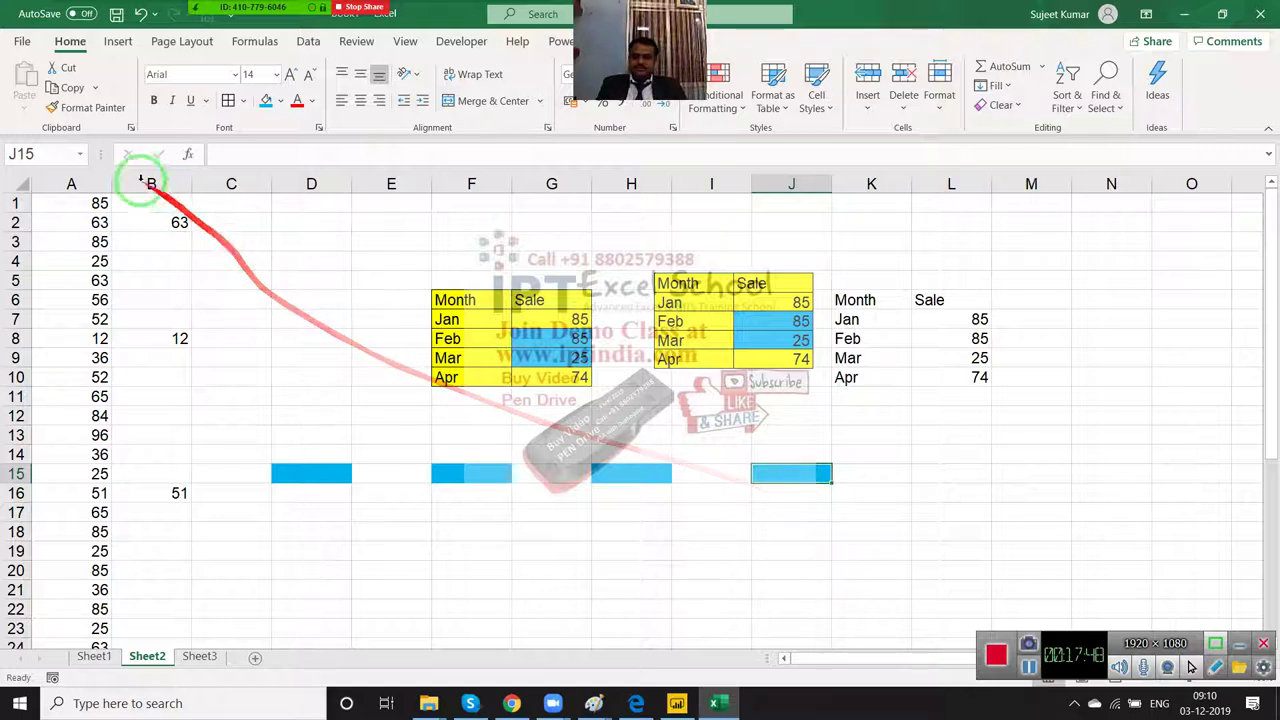
click(85, 107)
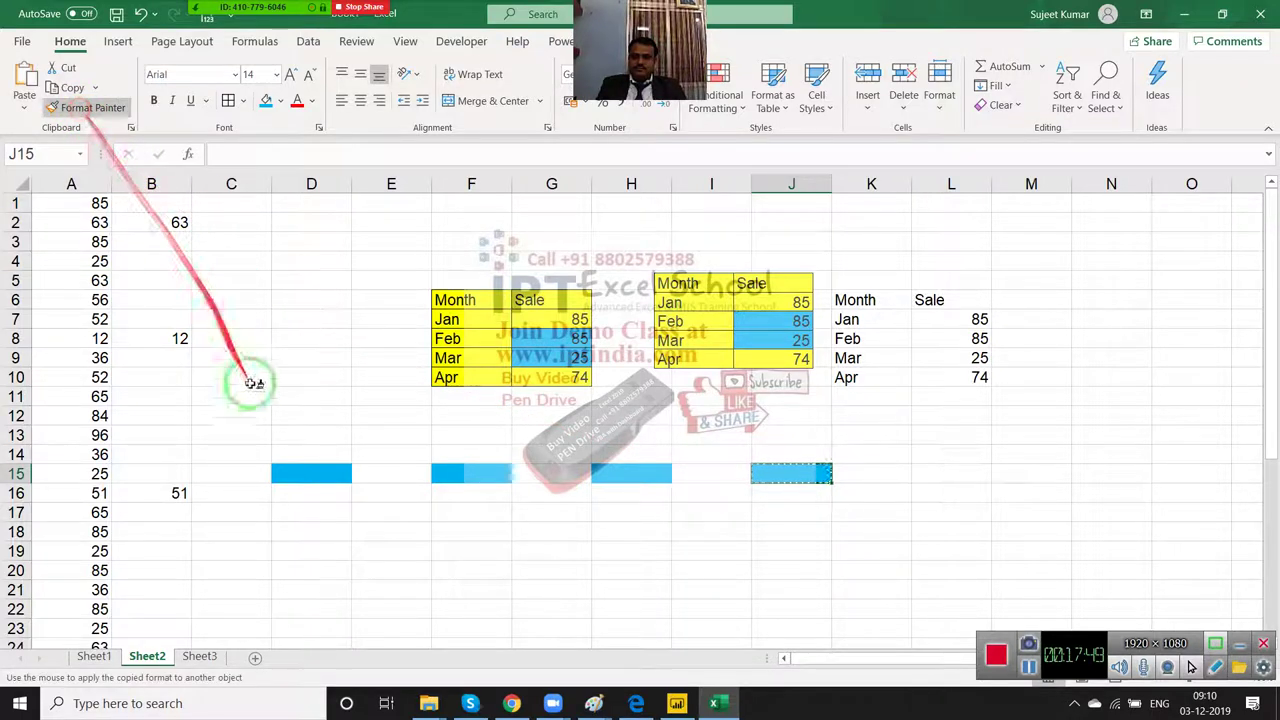
click(248, 535)
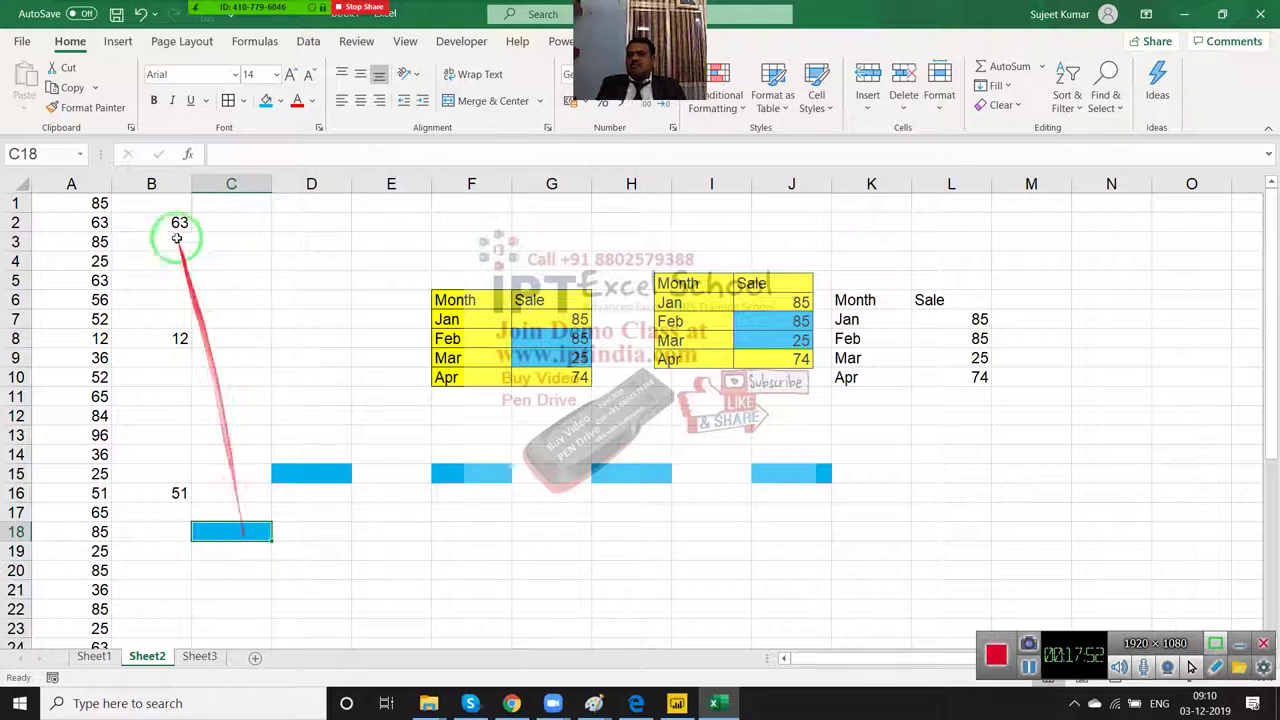
Step: Paint C18's blue fill onto dozens of scattered empty cells, from D20:E20 through H22
double_click(100, 108)
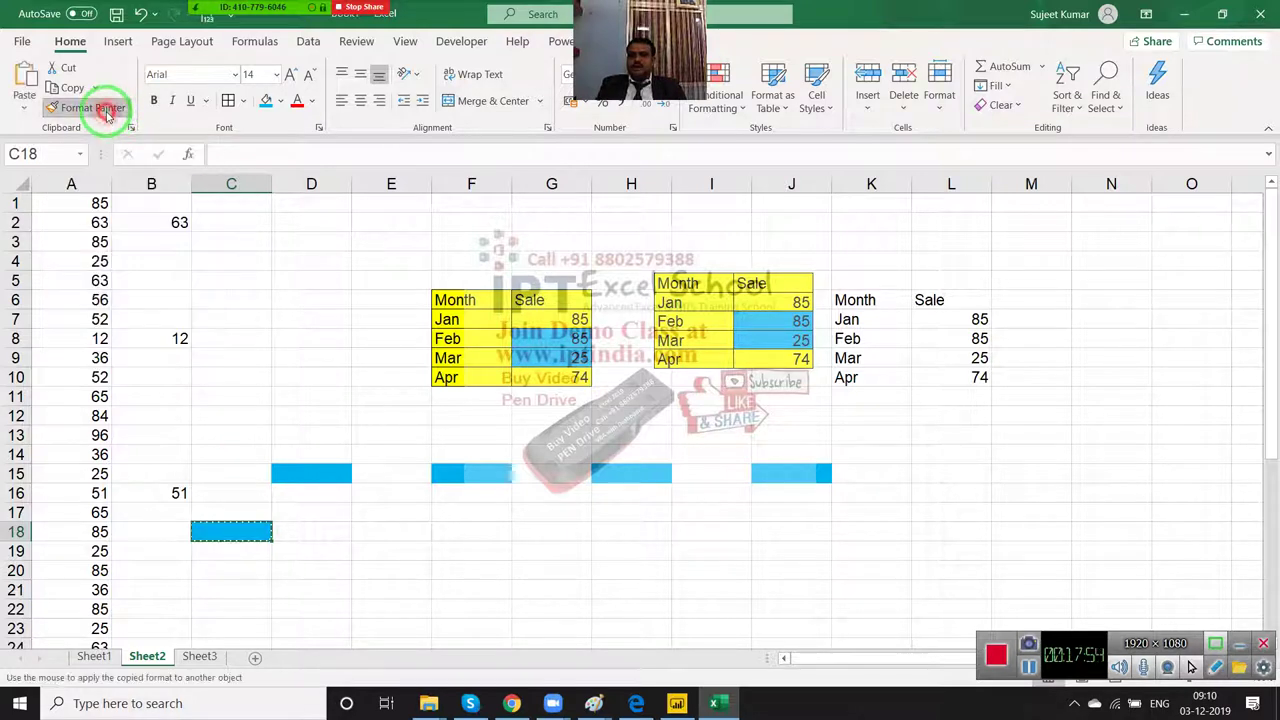
drag(370, 570, 448, 571)
click(470, 570)
click(551, 551)
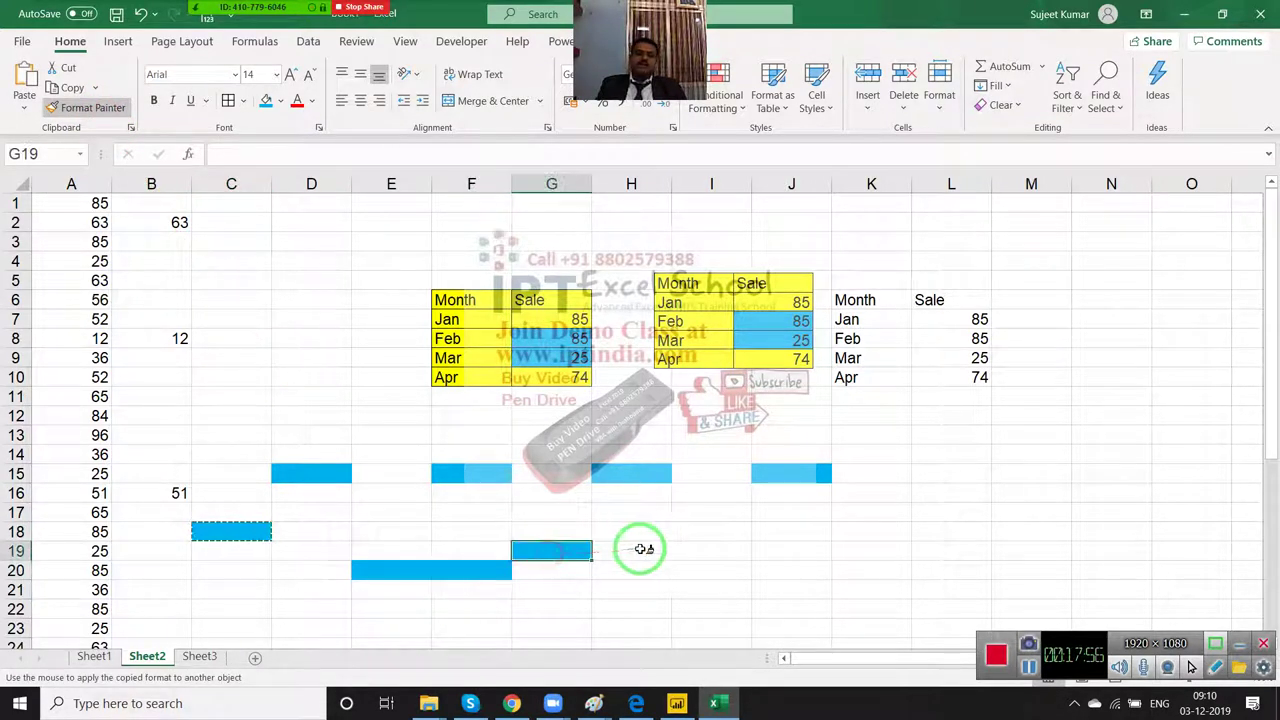
click(631, 551)
click(711, 551)
click(791, 532)
click(951, 510)
click(951, 453)
click(871, 453)
click(871, 435)
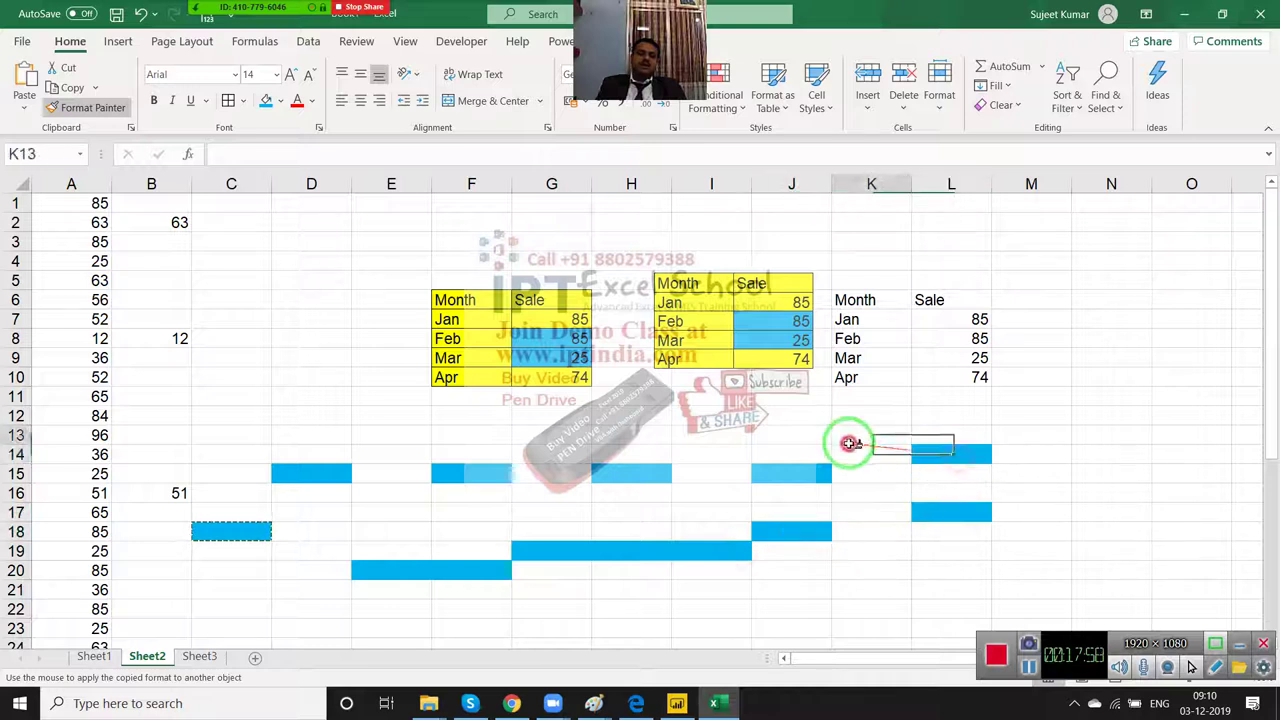
click(711, 435)
click(551, 416)
click(391, 435)
click(325, 396)
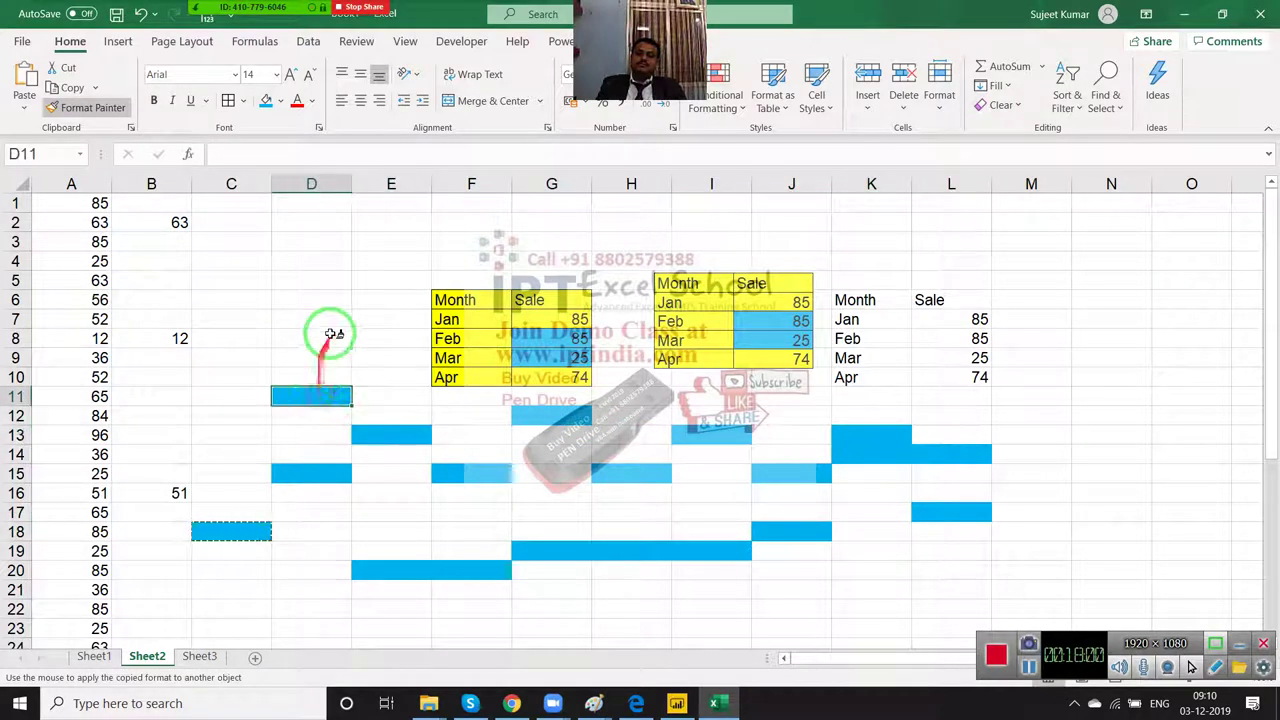
click(325, 338)
click(330, 300)
click(350, 261)
click(411, 252)
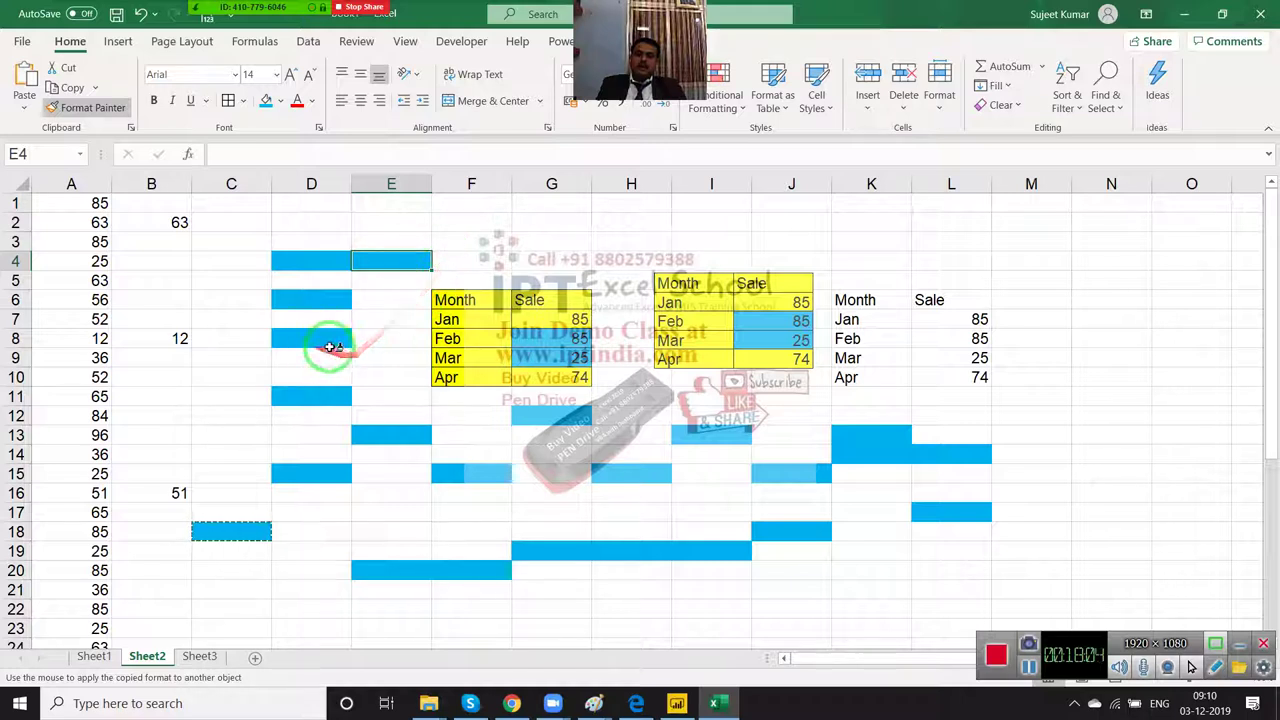
click(548, 241)
click(693, 216)
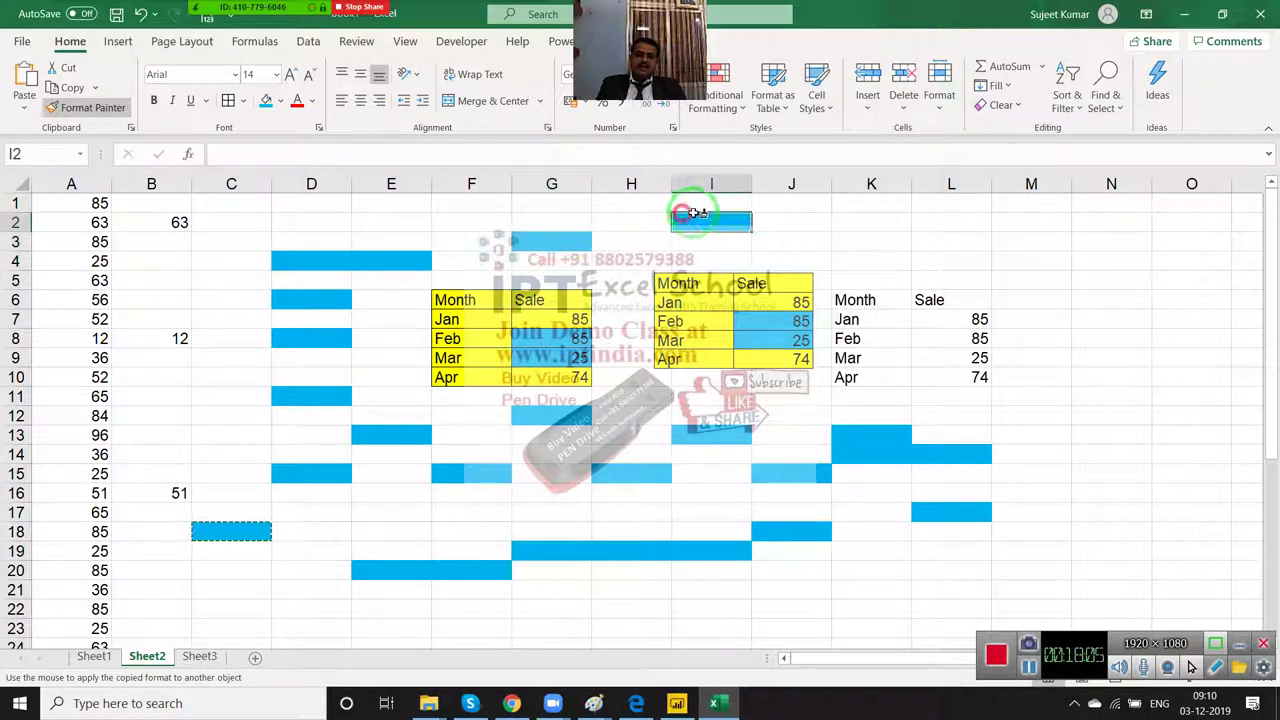
click(948, 221)
click(1033, 279)
click(1117, 396)
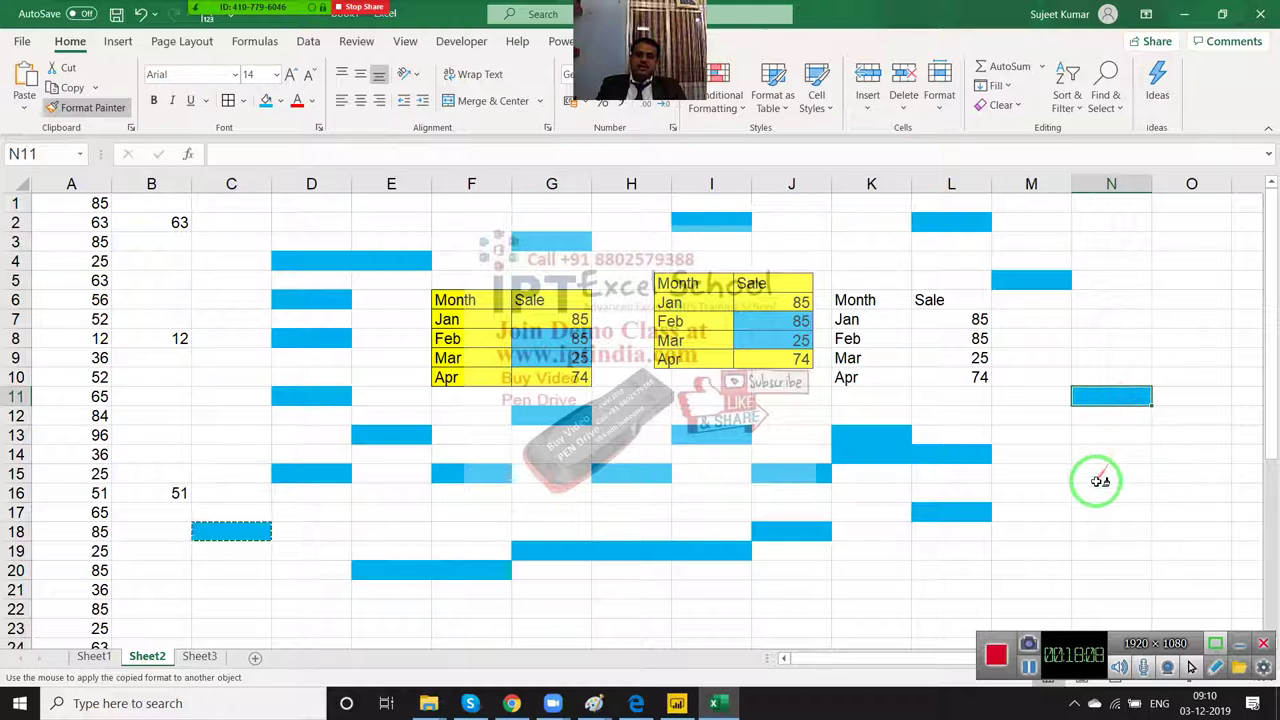
click(1100, 476)
click(925, 608)
click(610, 609)
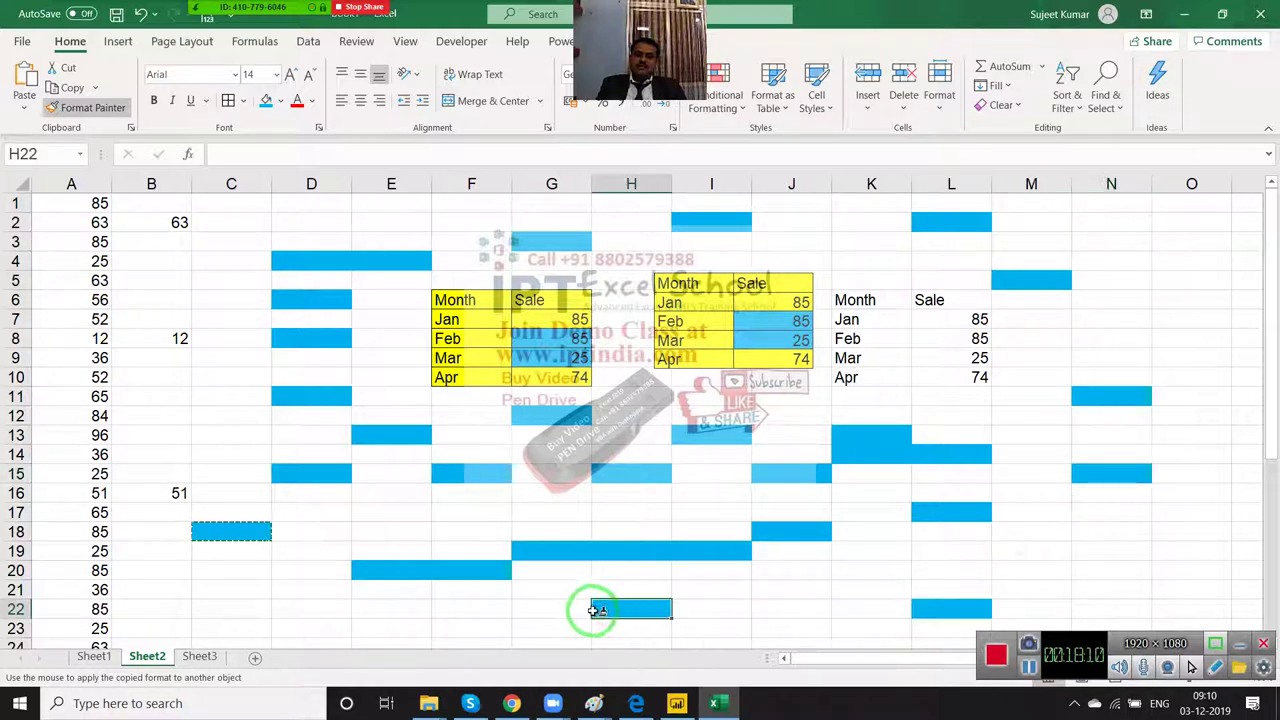
click(113, 117)
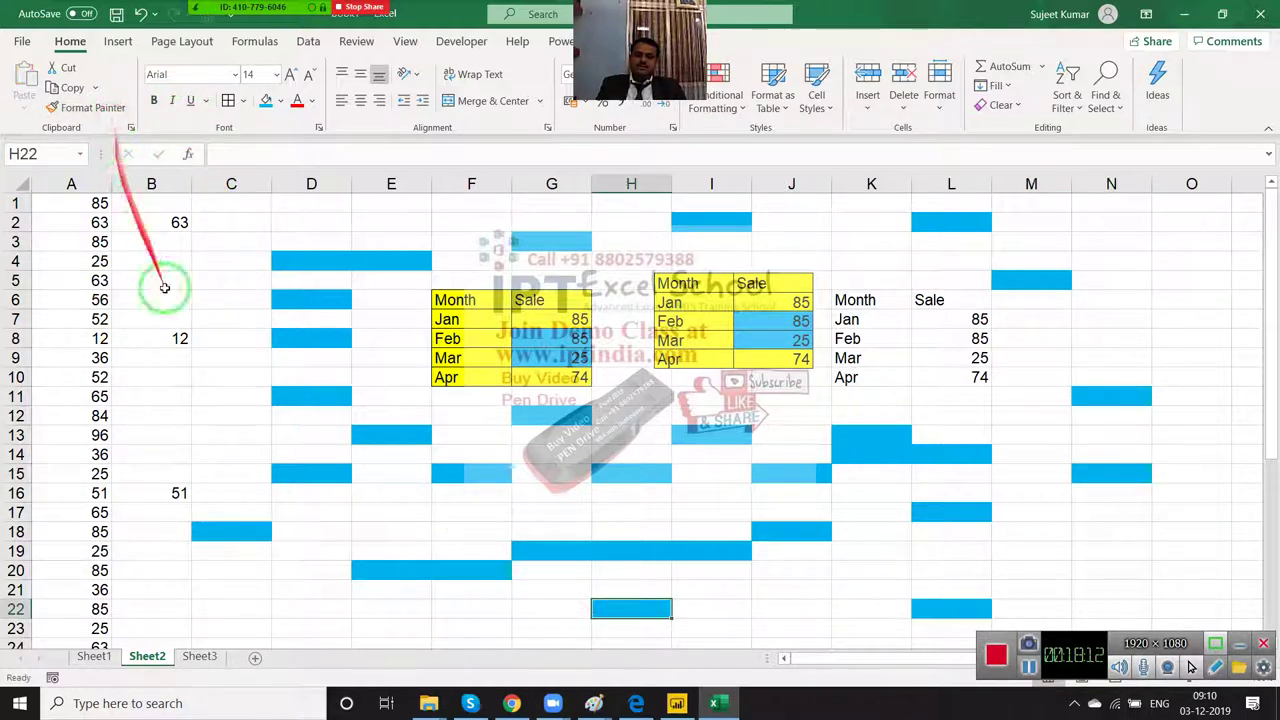
Step: Copy H22's blue fill onto D26 further down, then show the Office Clipboard
click(315, 592)
scroll(345, 515, down, 3)
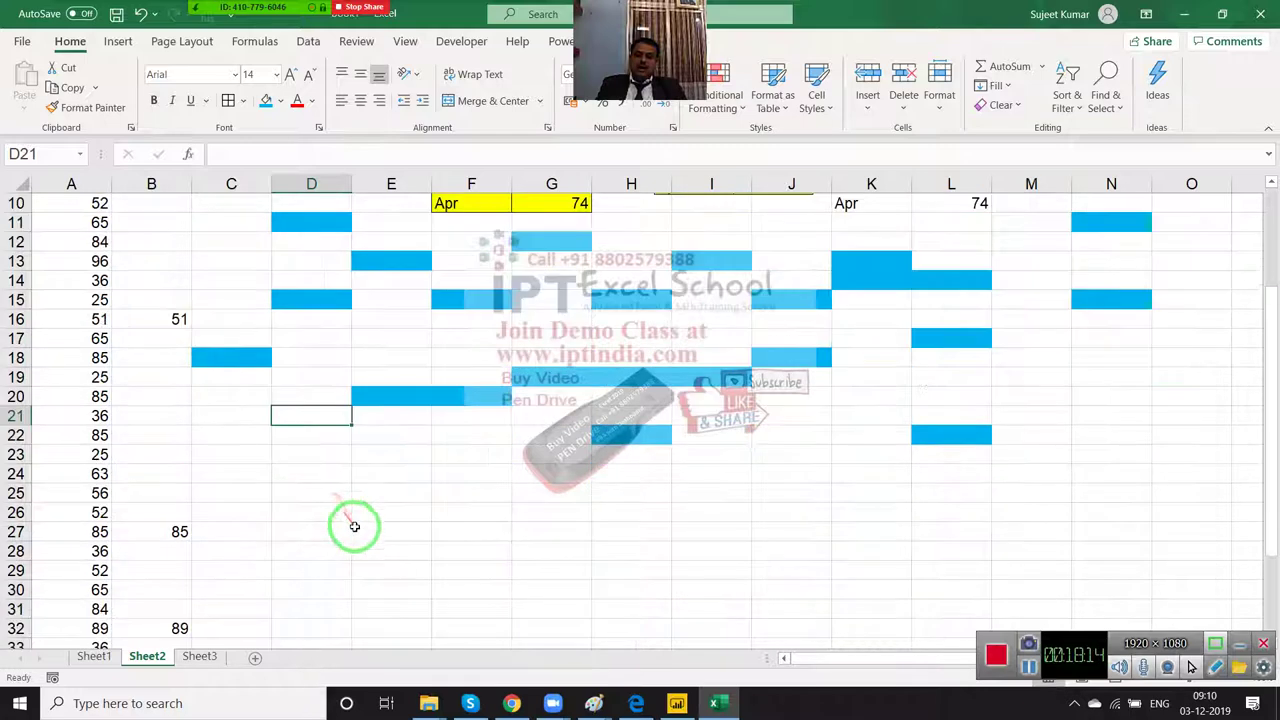
scroll(385, 530, down, 2)
click(604, 313)
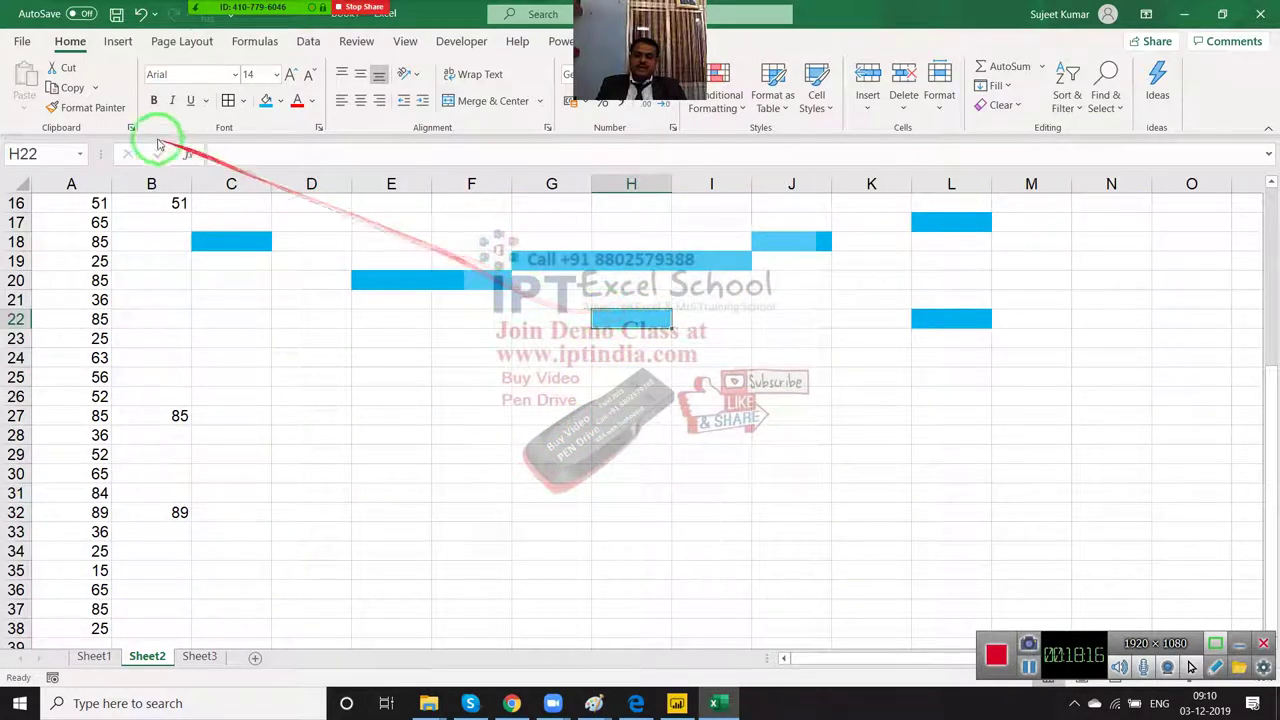
click(90, 107)
click(313, 404)
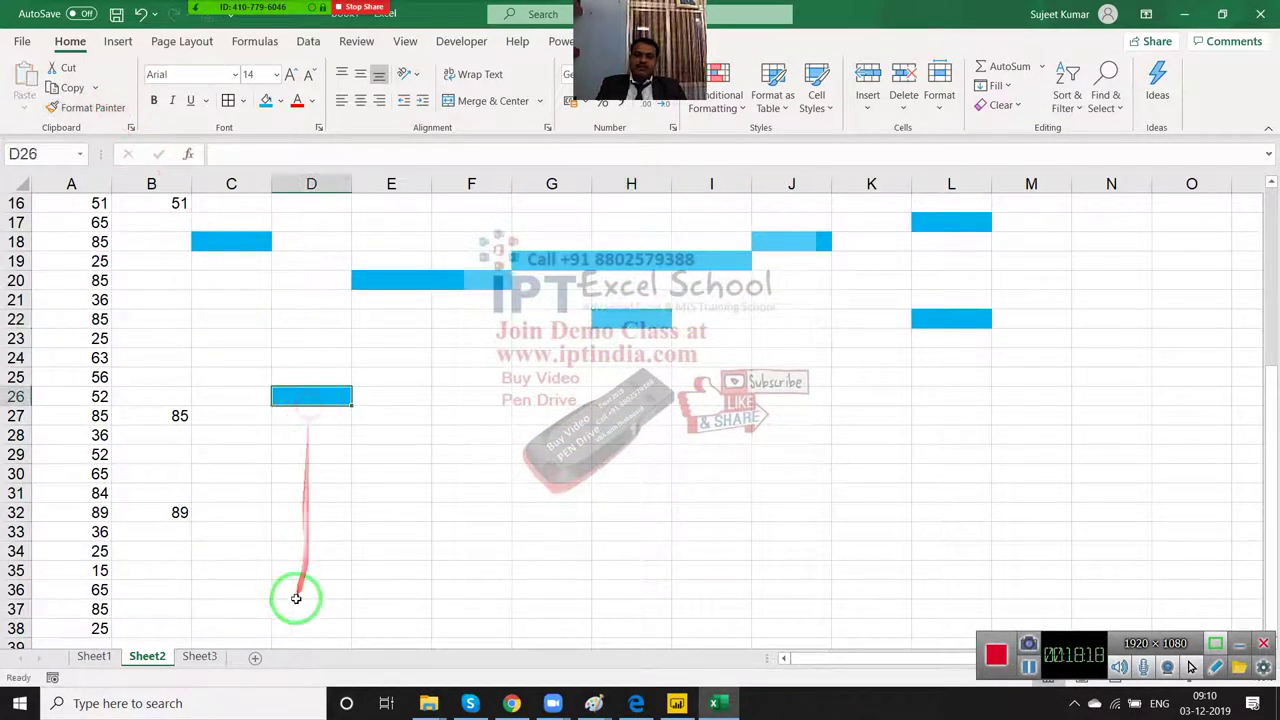
click(483, 398)
click(616, 392)
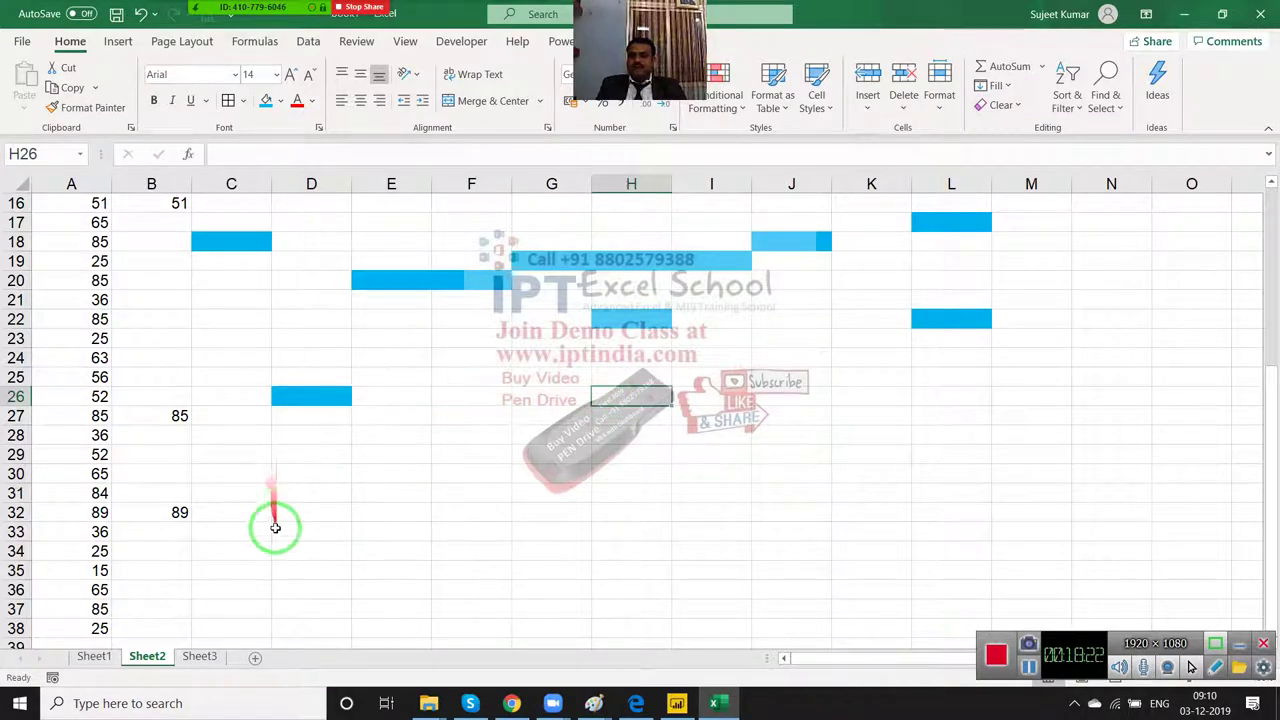
scroll(273, 525, up, 4)
scroll(273, 525, up, 1)
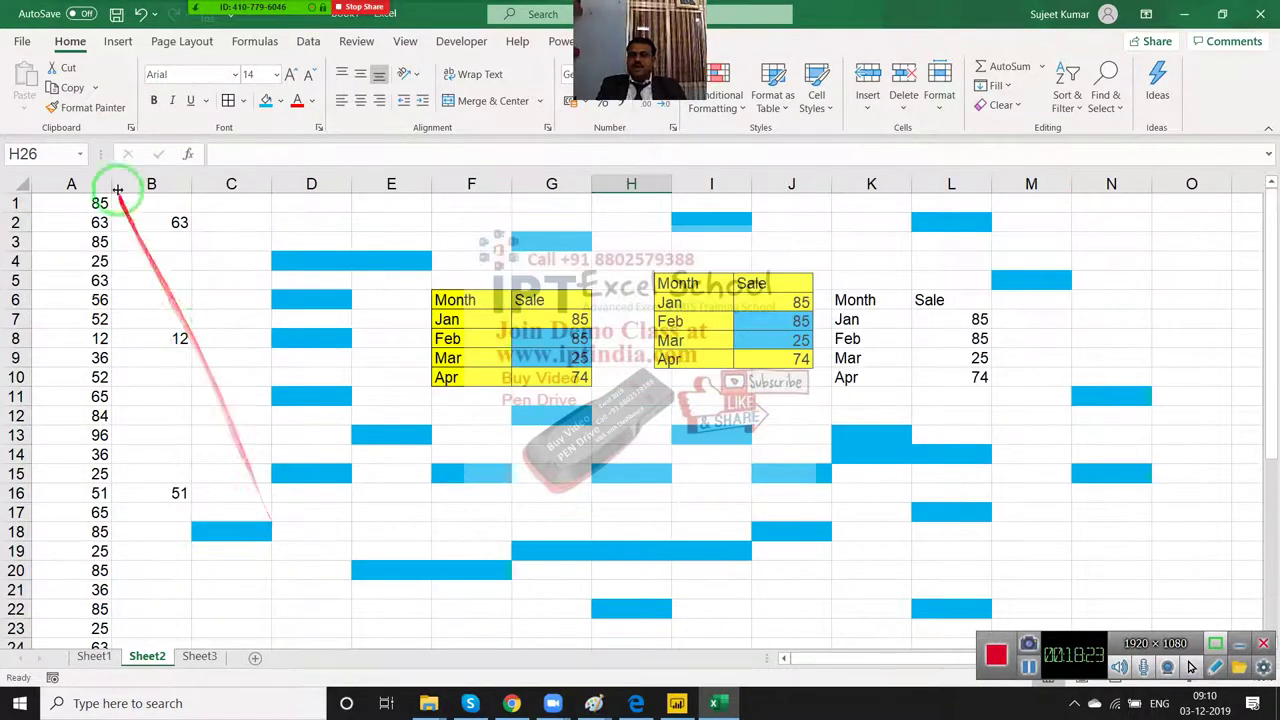
click(130, 129)
Step: Hide the Office Clipboard and close Excel without saving the workbook
click(130, 129)
click(1260, 14)
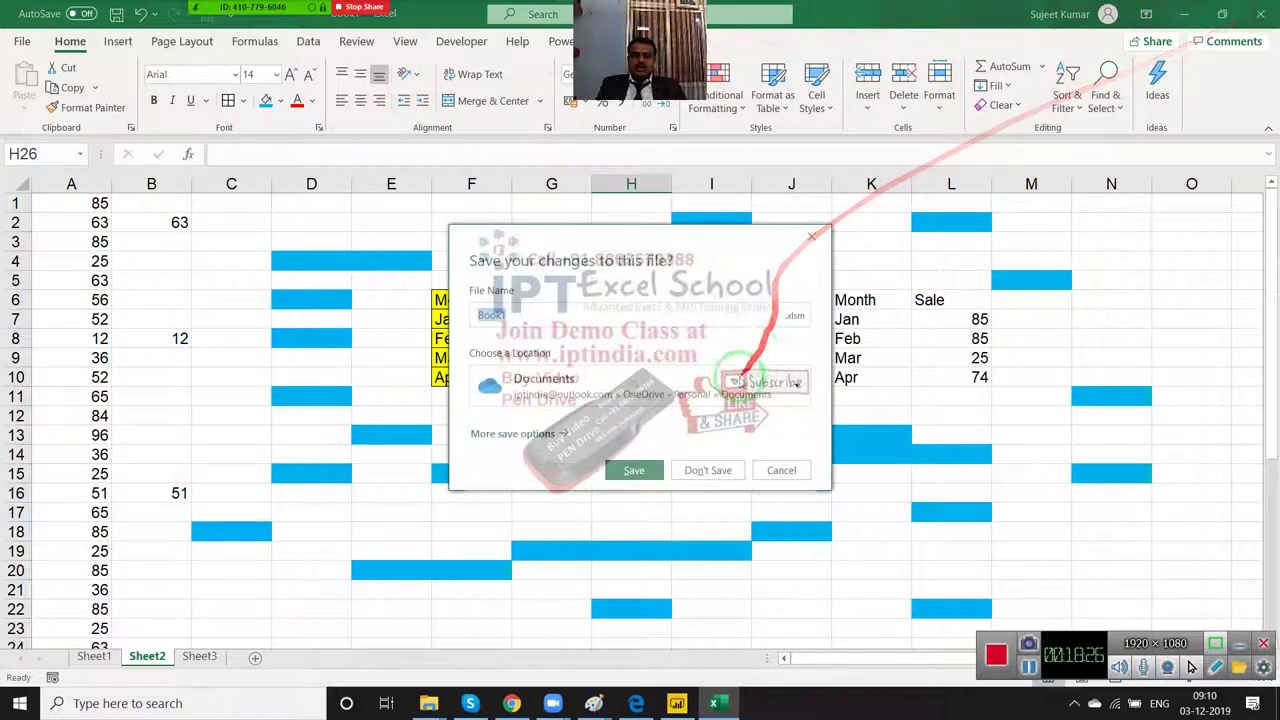
click(718, 476)
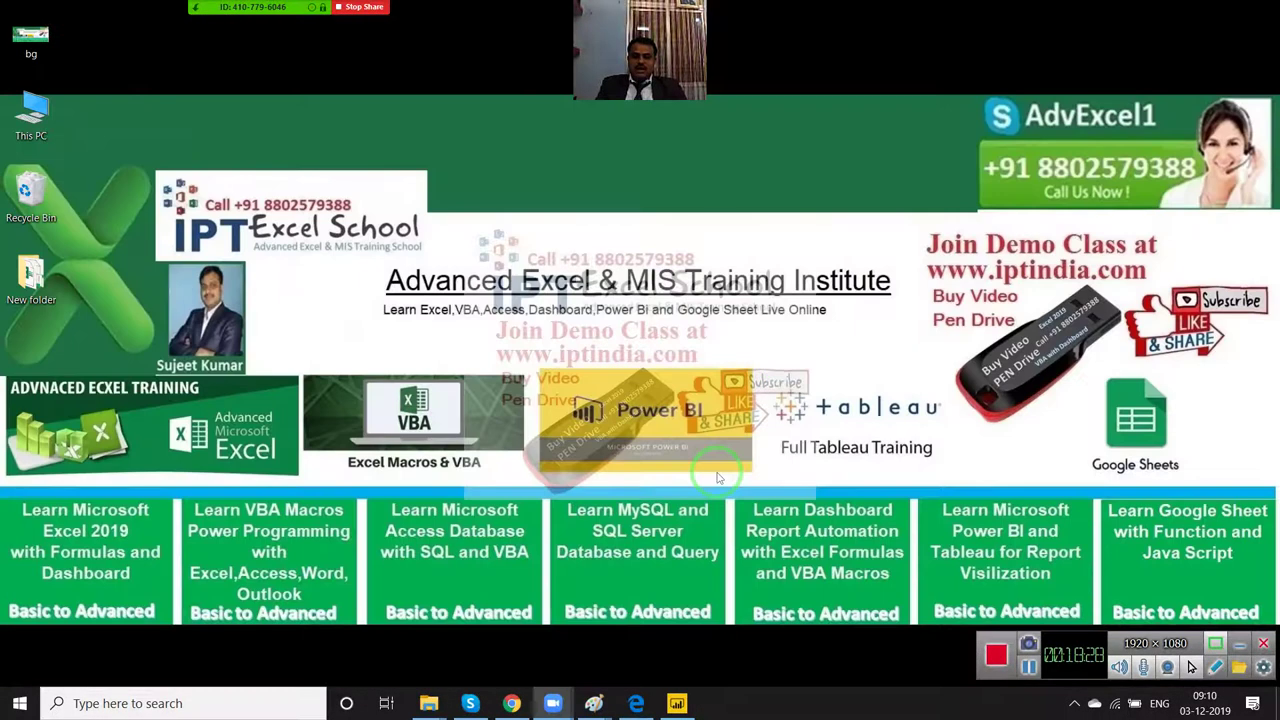
Step: Relaunch Excel from the Start search and create a blank workbook
key(super)
text(exc)
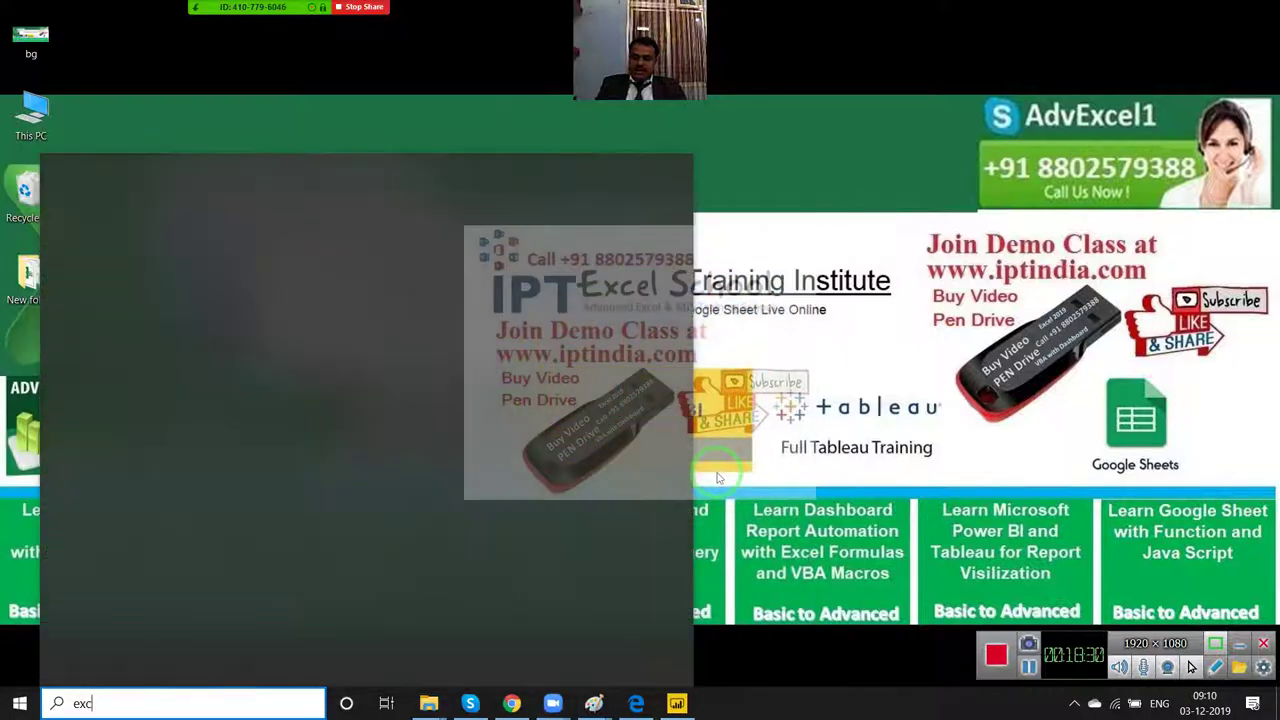
text(e)
key(Return)
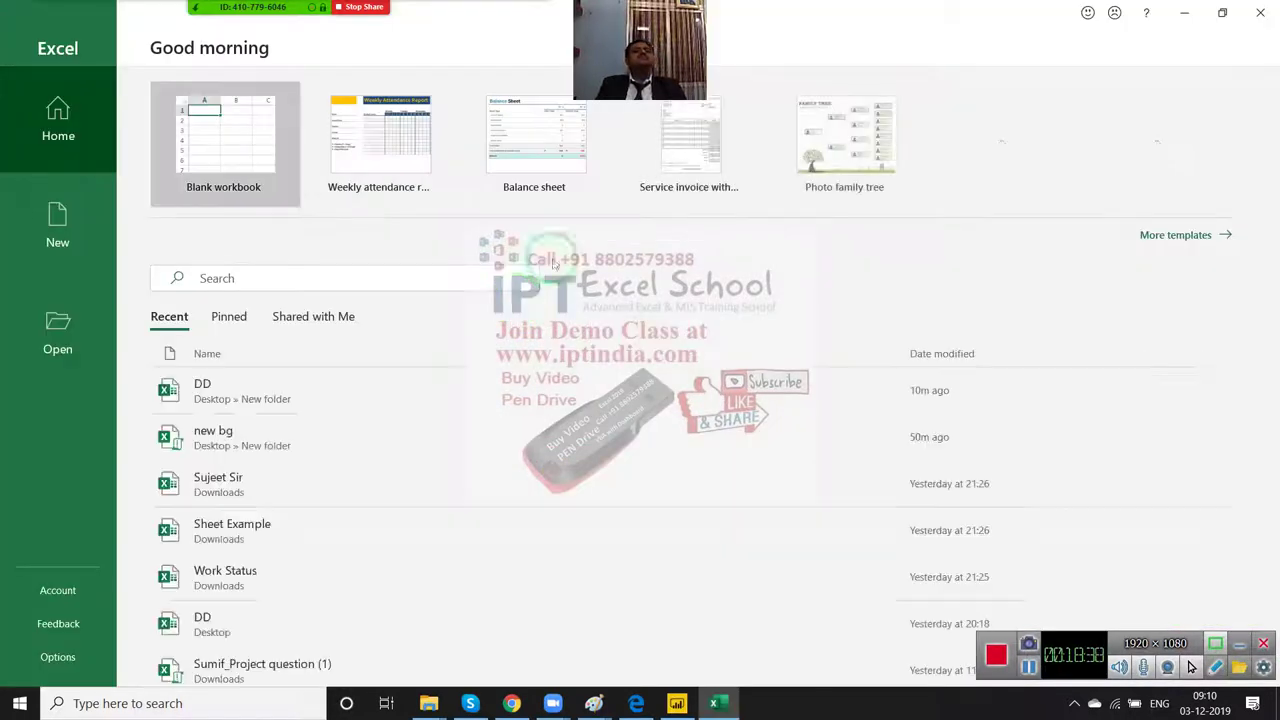
click(251, 134)
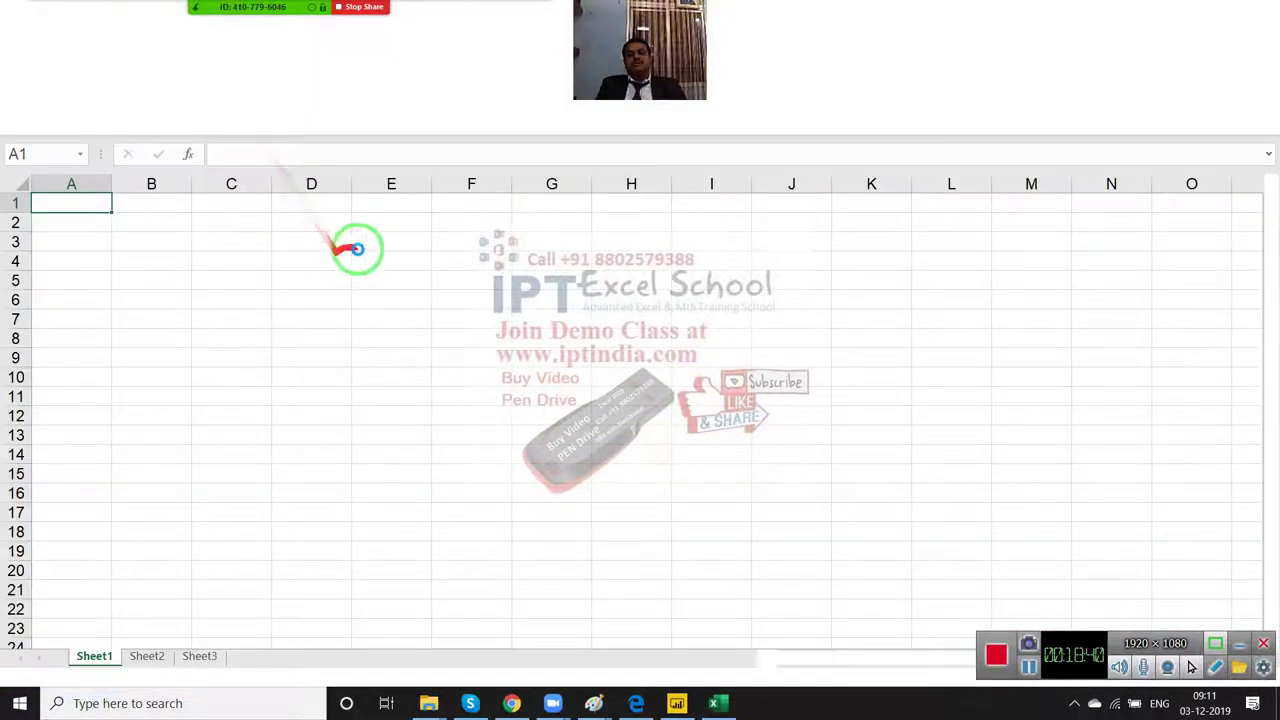
Step: Add Sheet4 and Sheet5, then enter a Month heading and Jan–Jun in Sheet1's A1:A7
click(258, 655)
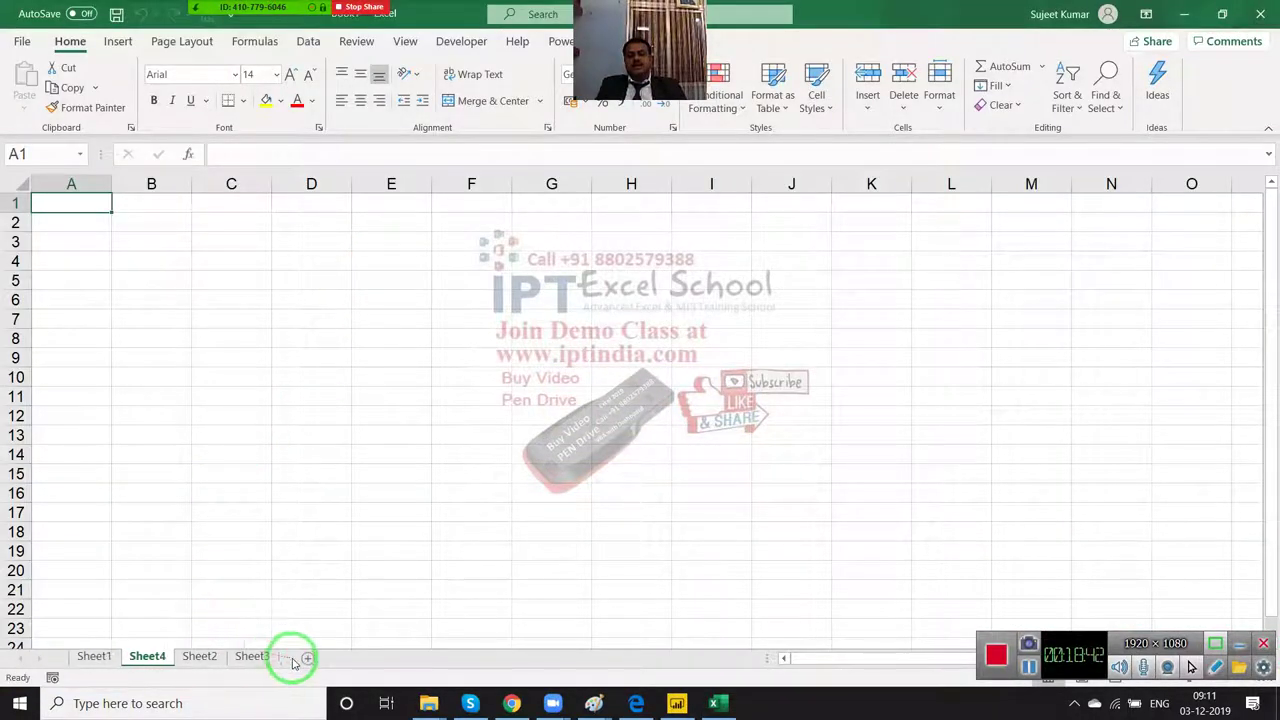
click(310, 657)
click(110, 656)
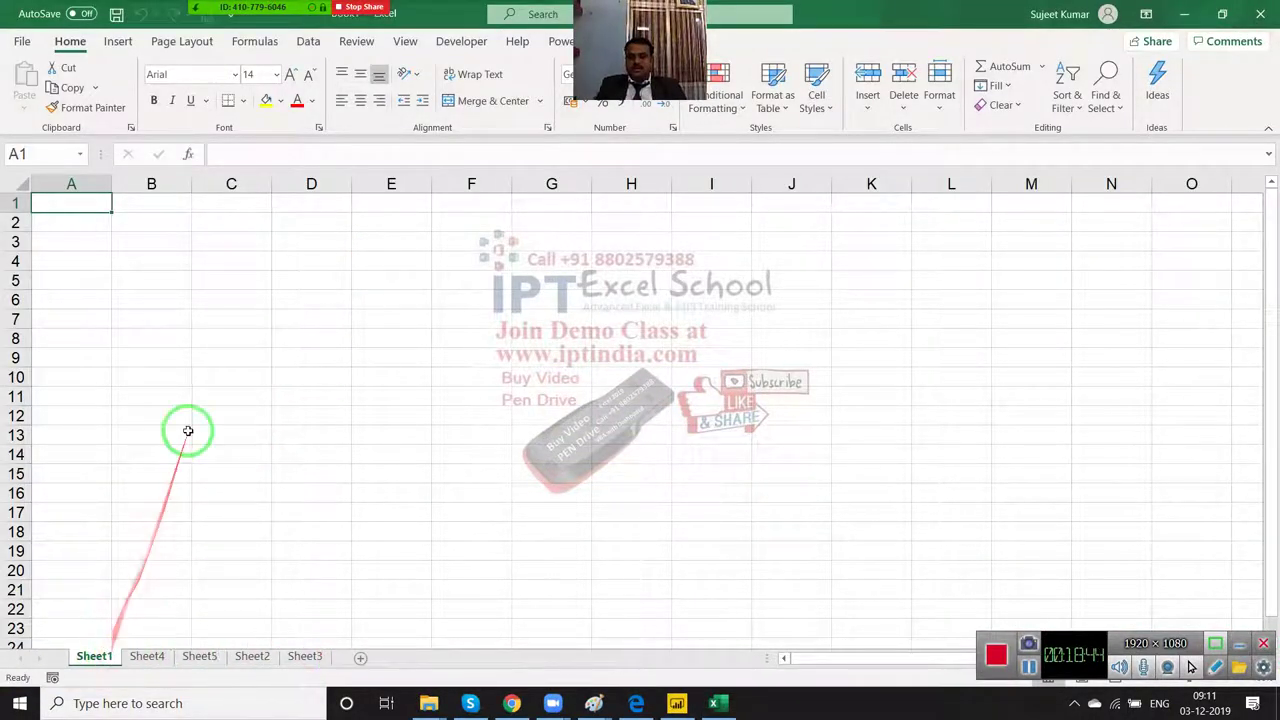
text(Month)
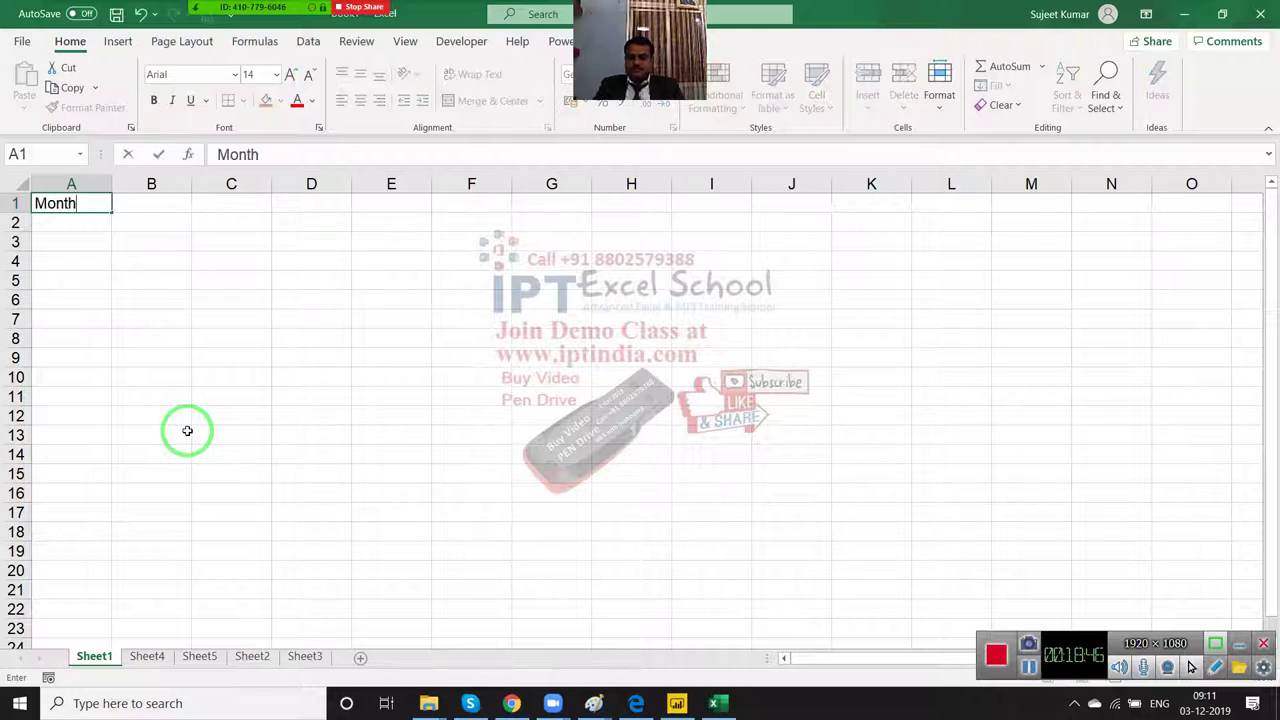
key(Return)
text(J)
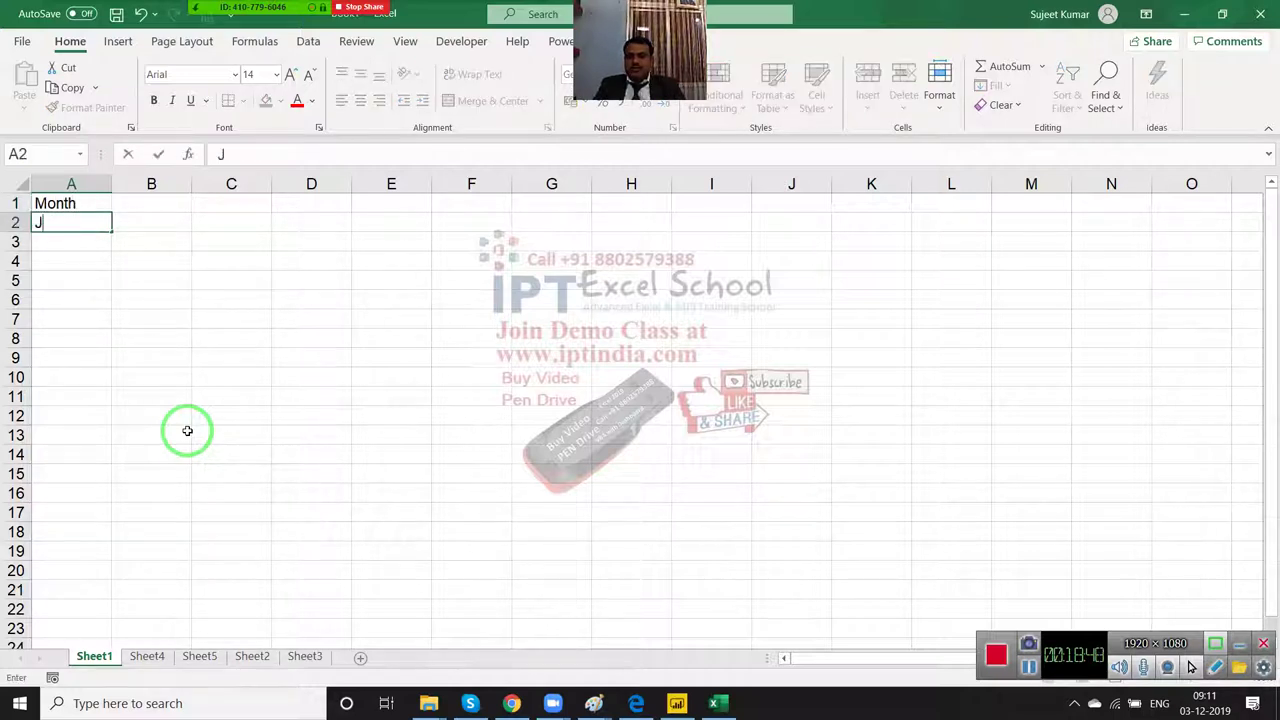
text(an)
key(Return)
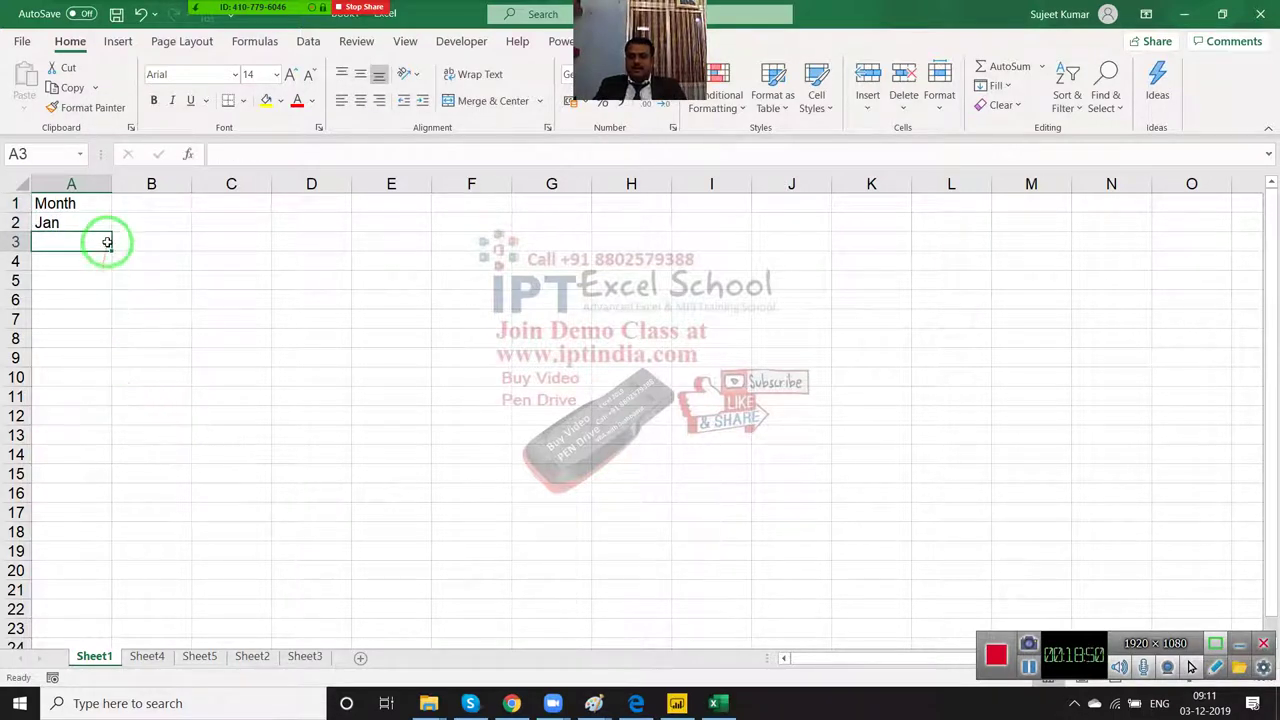
click(100, 222)
drag(112, 232, 118, 328)
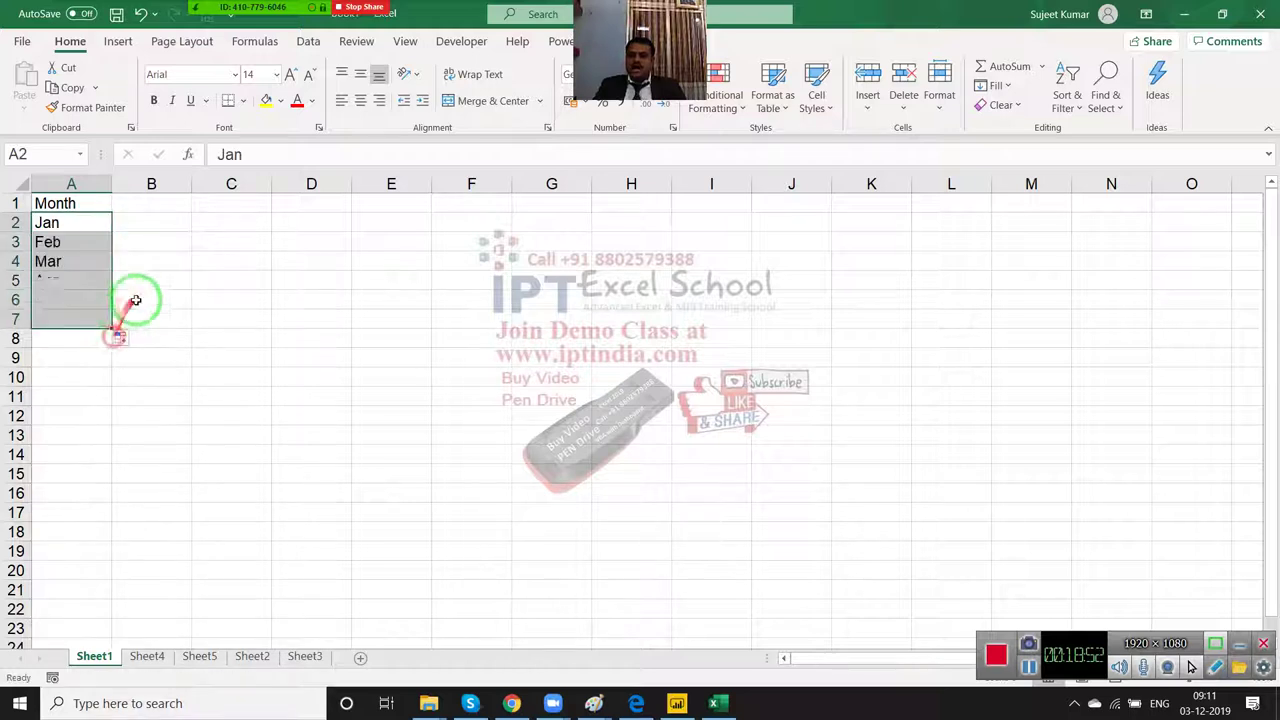
Step: Add a Sales heading in B1 and a RANDBETWEEN(10,90) formula in B2
click(156, 215)
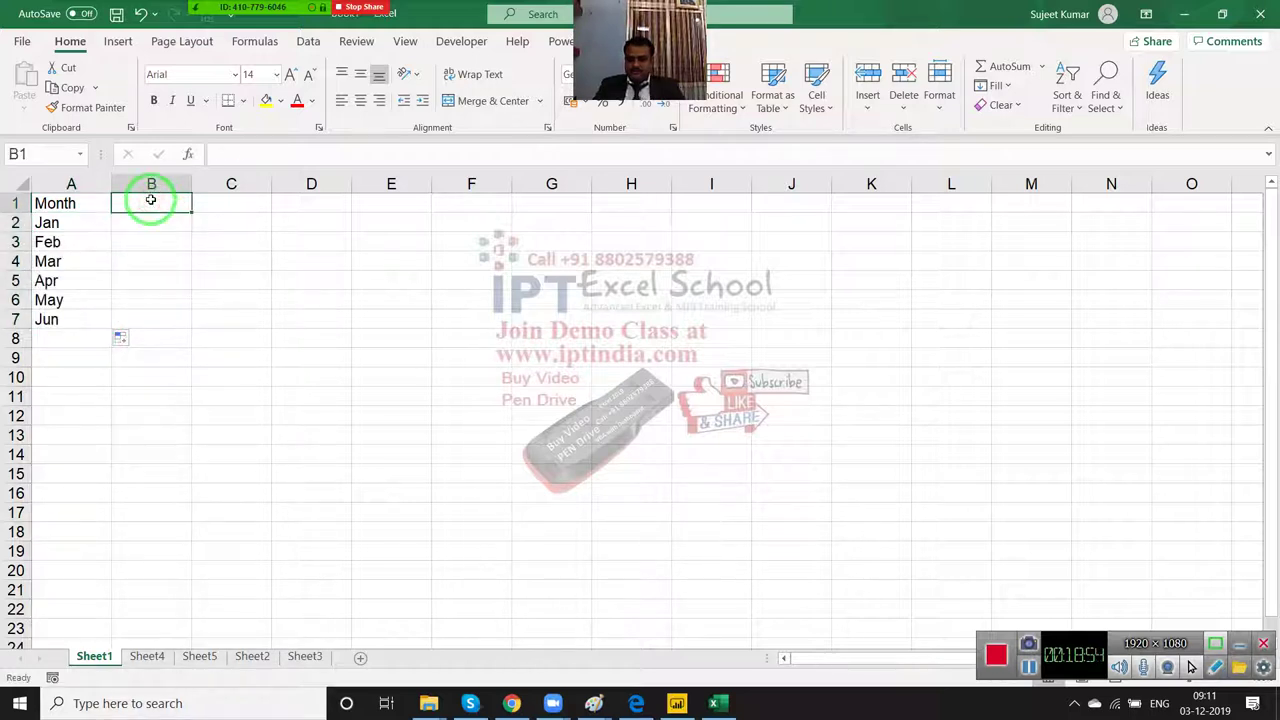
text(Sales)
key(Return)
text(=)
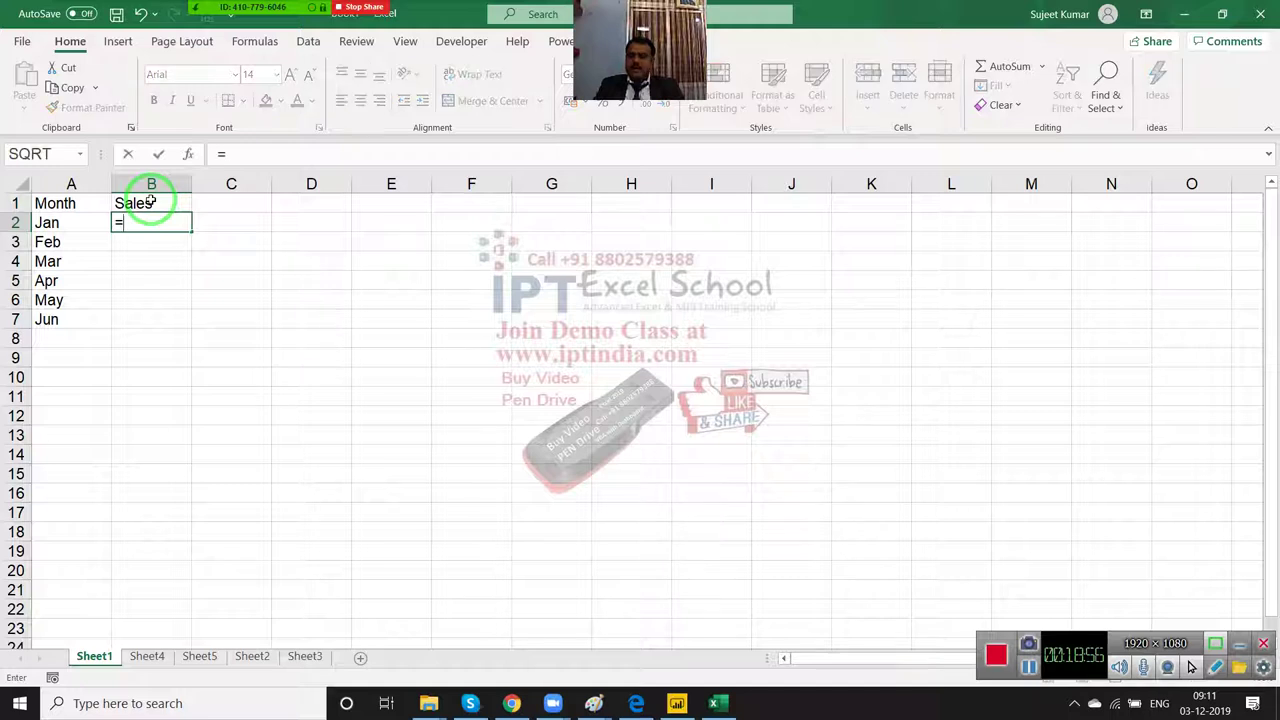
text(ra)
key(Down)
key(Down)
key(Down)
key(Tab)
text(1)
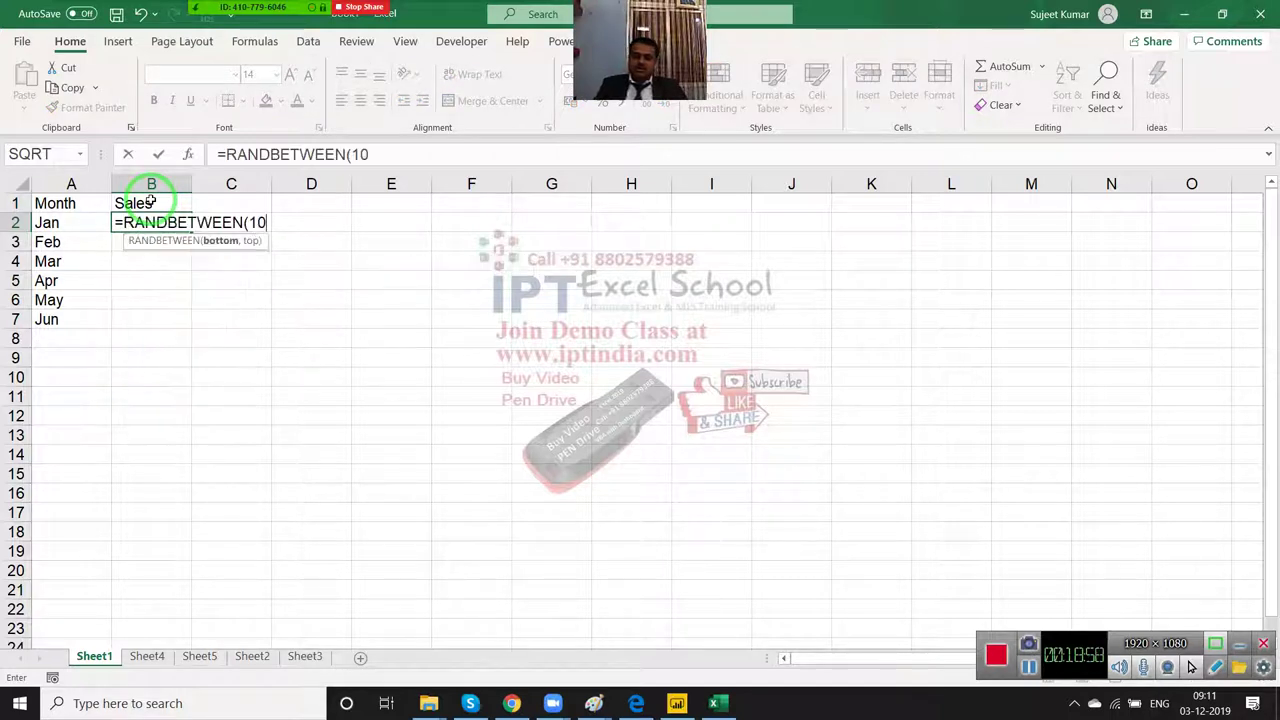
key(Return)
Step: Fill the sales formula down to B7 and copy the whole A1:B7 table
key(Left)
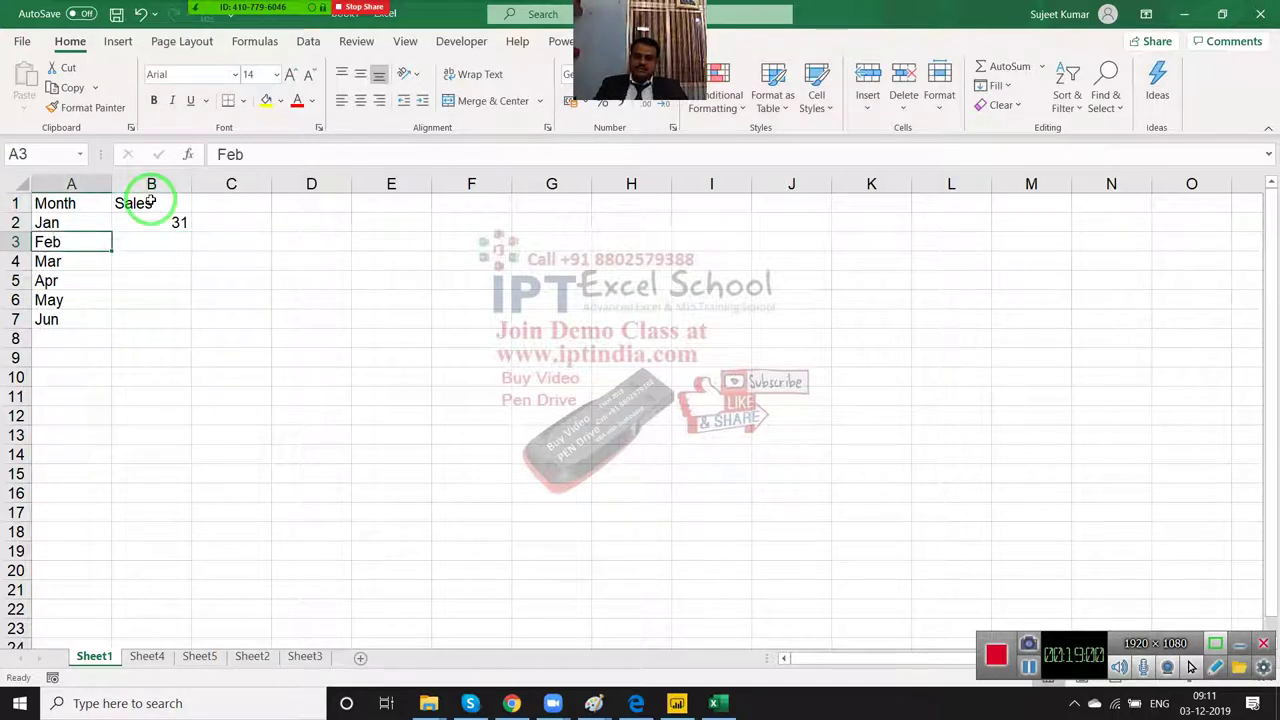
key(ctrl+Down)
key(Right)
key(ctrl+shift+Up)
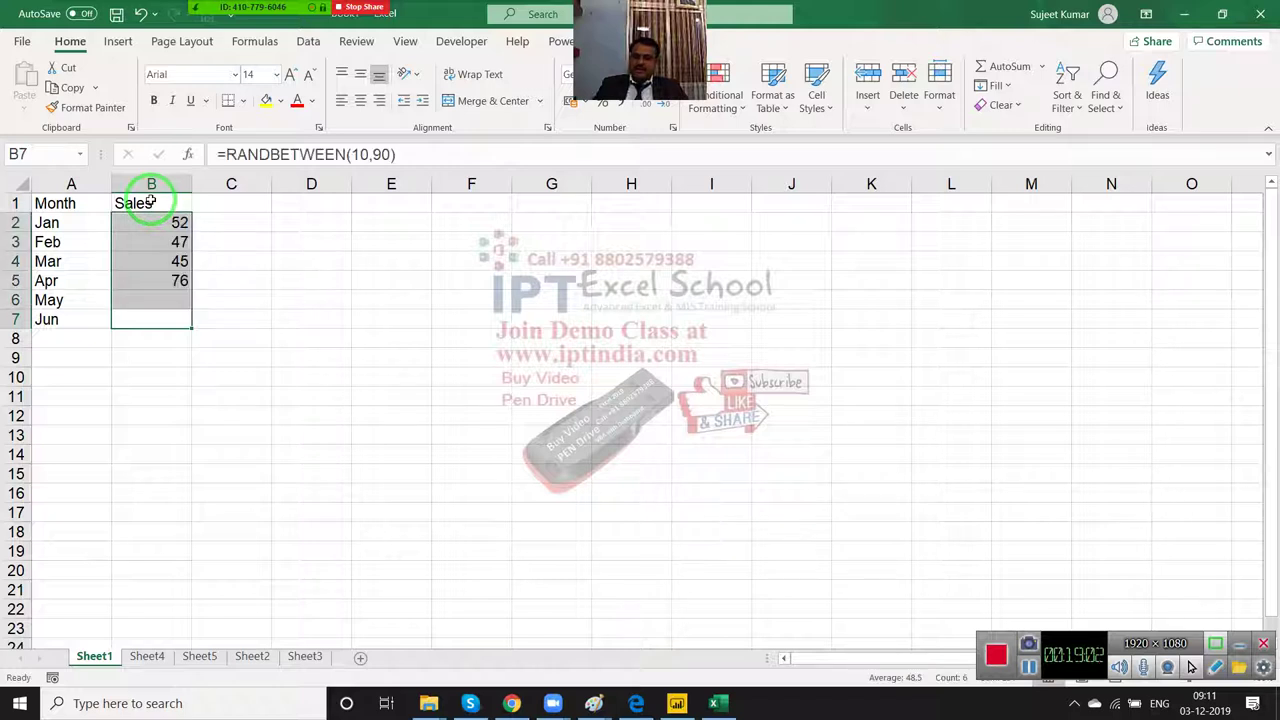
key(ctrl+Up)
key(Left)
key(ctrl+a)
key(ctrl+c)
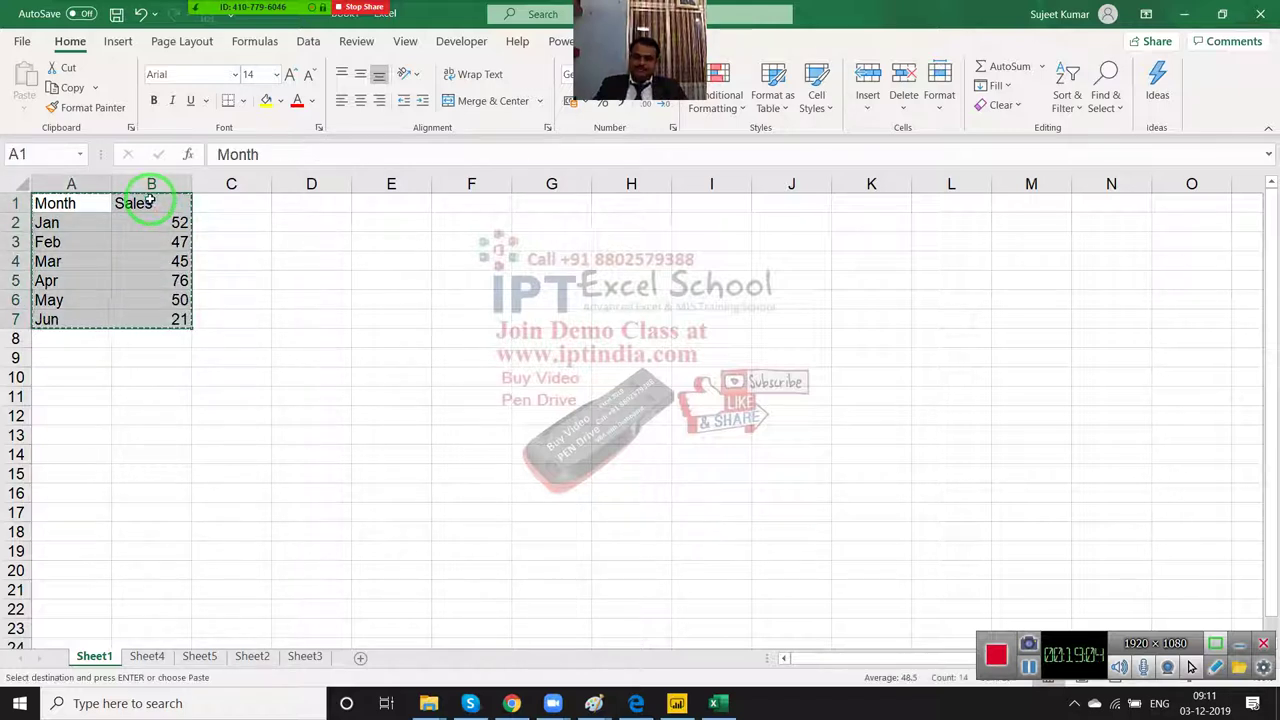
Step: Paste the Month/Sales table onto Sheet4, Sheet5, Sheet2 and Sheet3
click(148, 656)
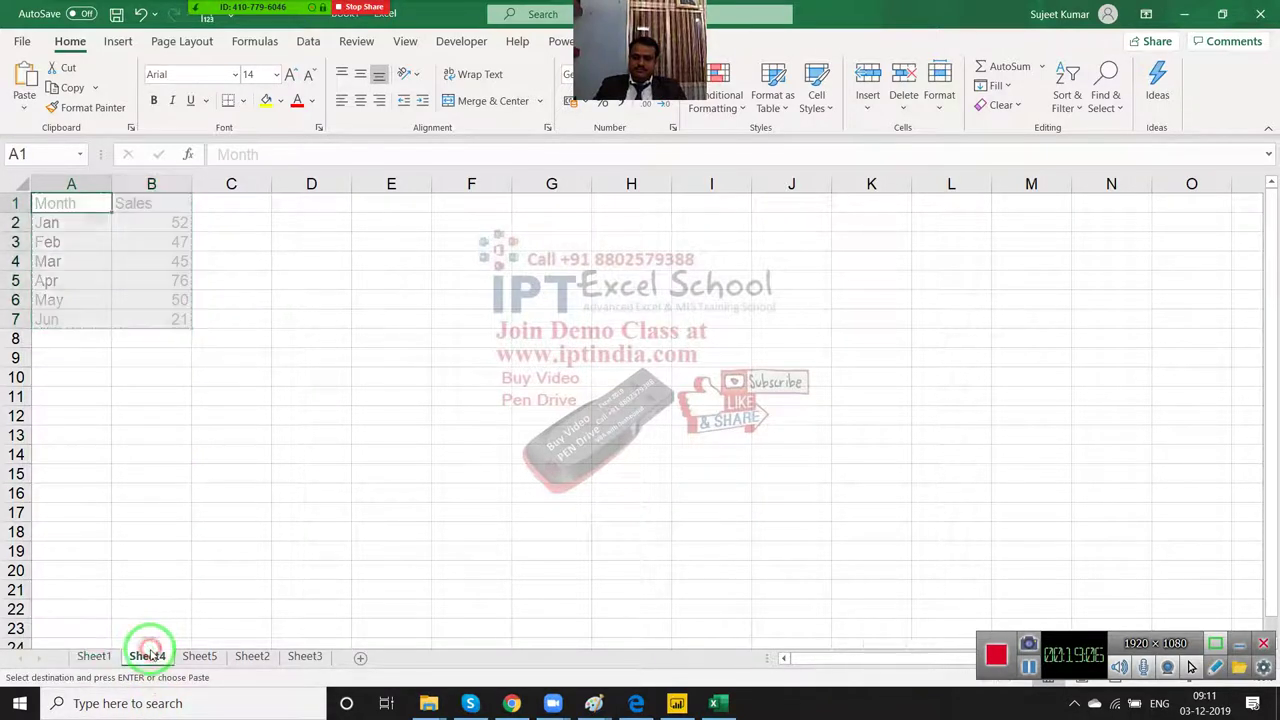
key(ctrl+v)
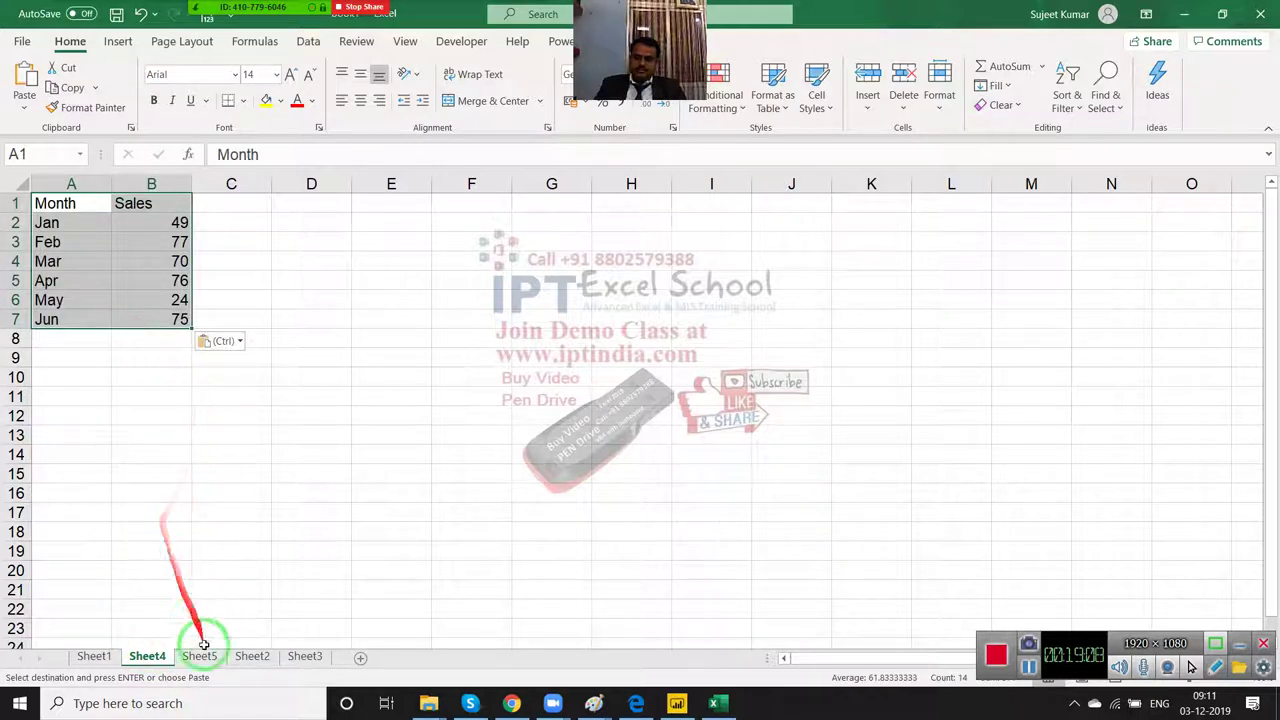
click(199, 656)
key(ctrl+v)
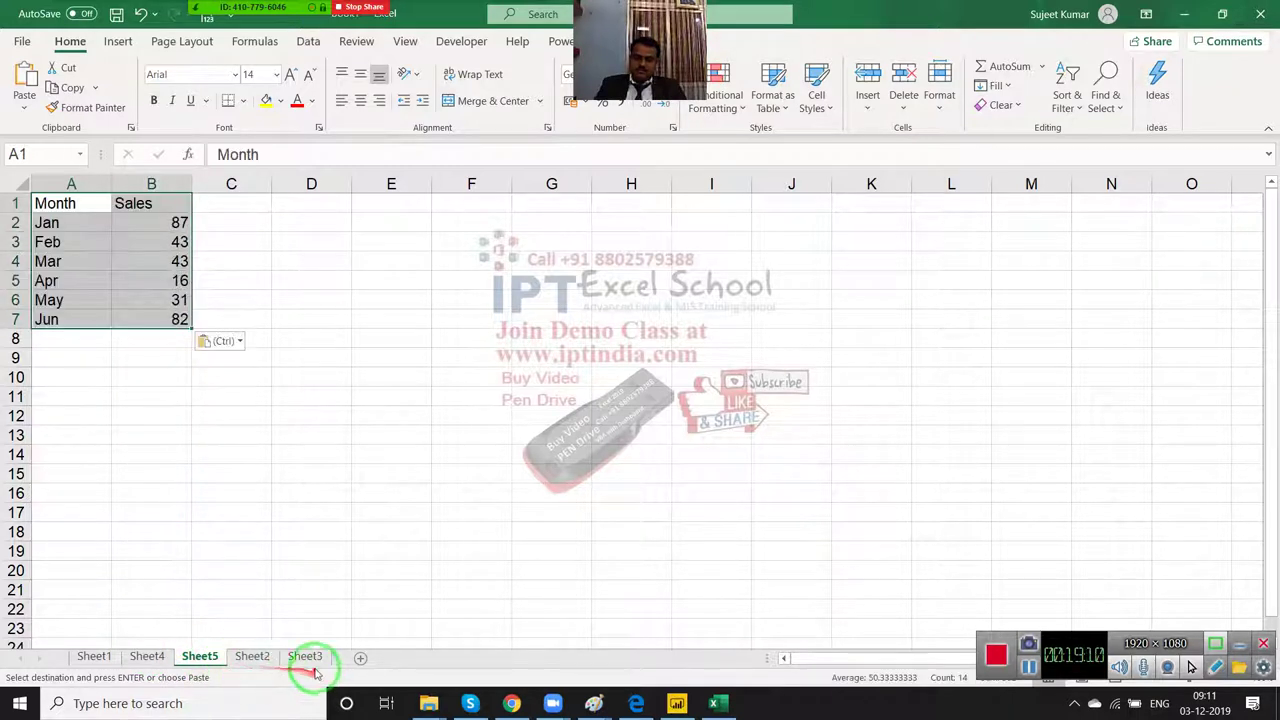
click(252, 660)
key(ctrl+v)
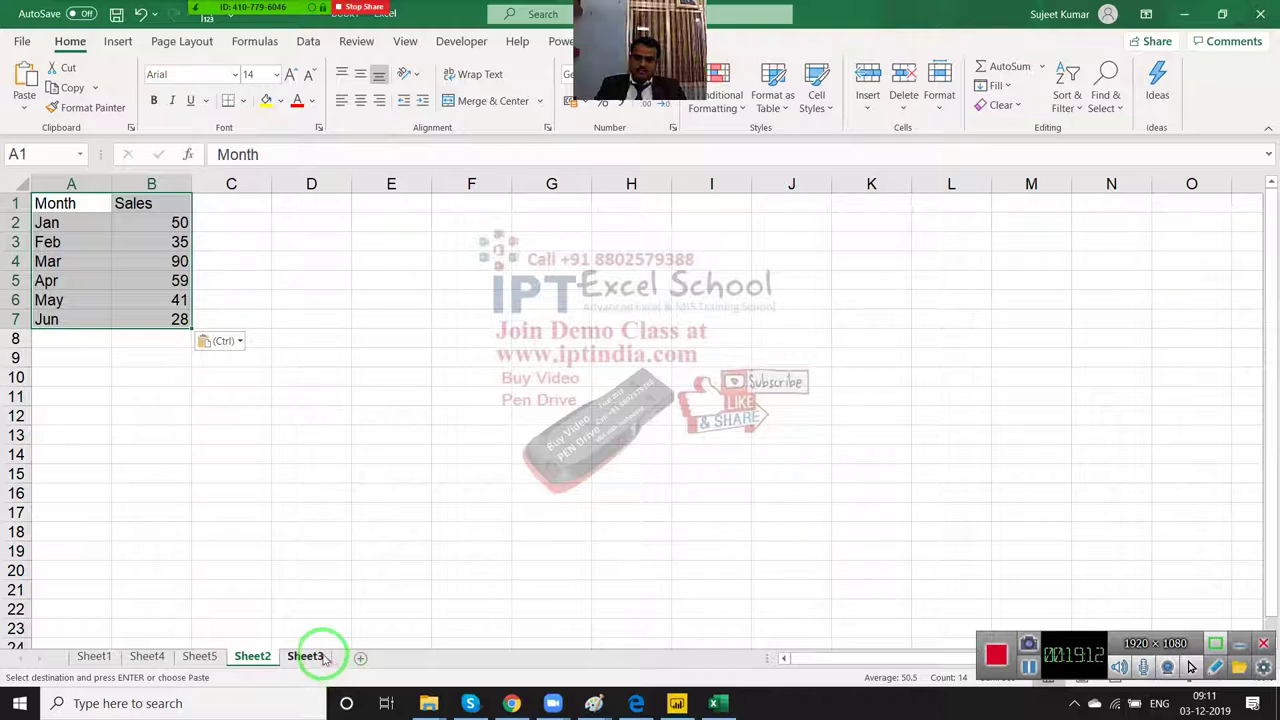
click(305, 656)
key(ctrl+v)
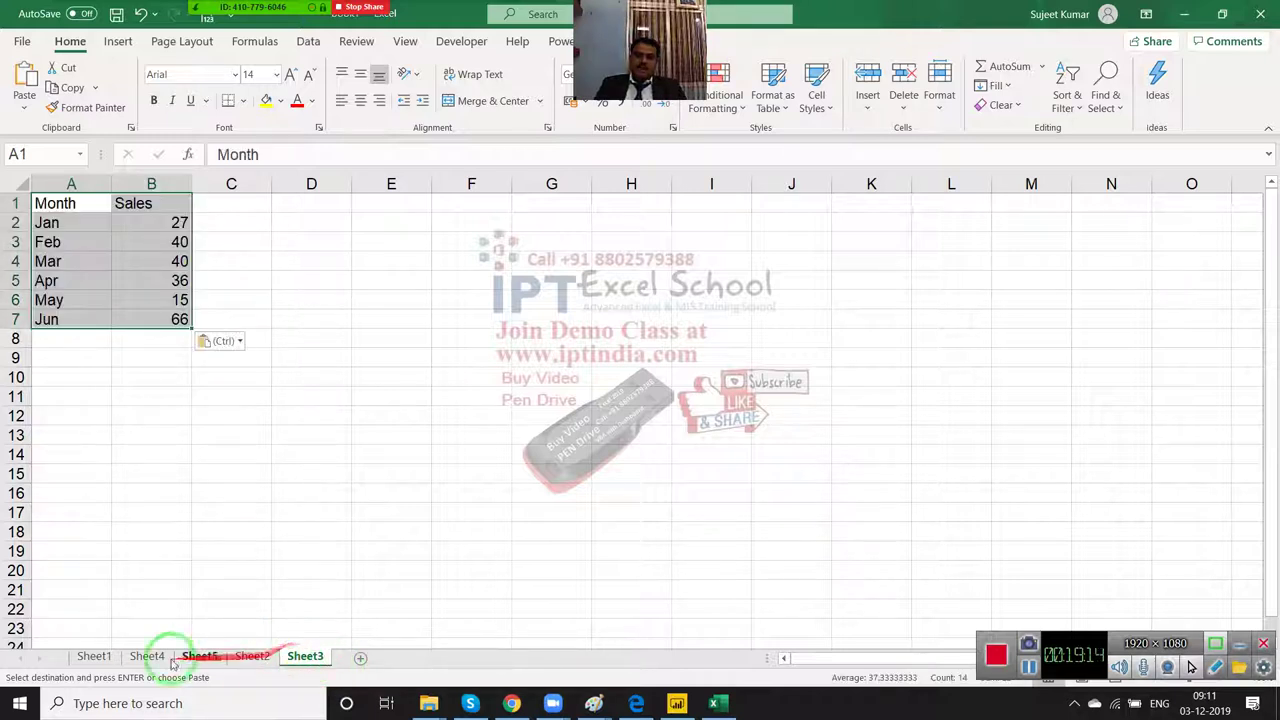
Step: Group all five sheets and convert their tables to plain values with Paste Values
shift+click(94, 656)
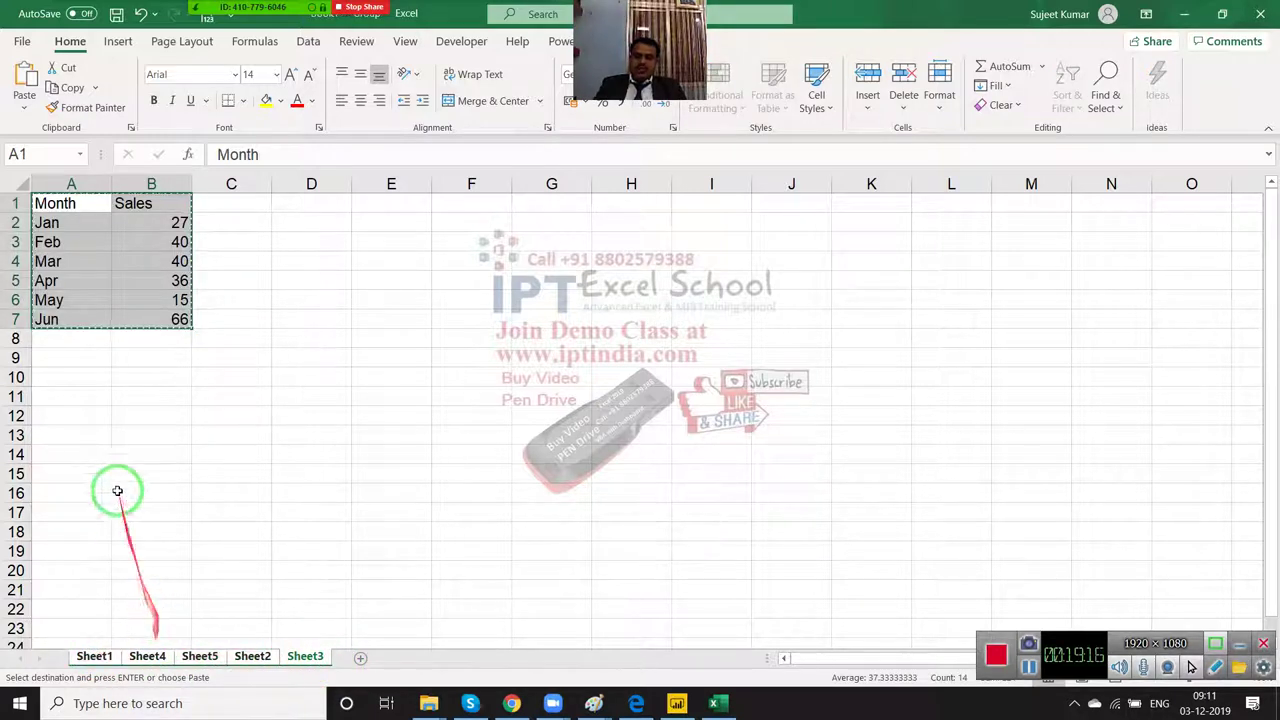
click(24, 108)
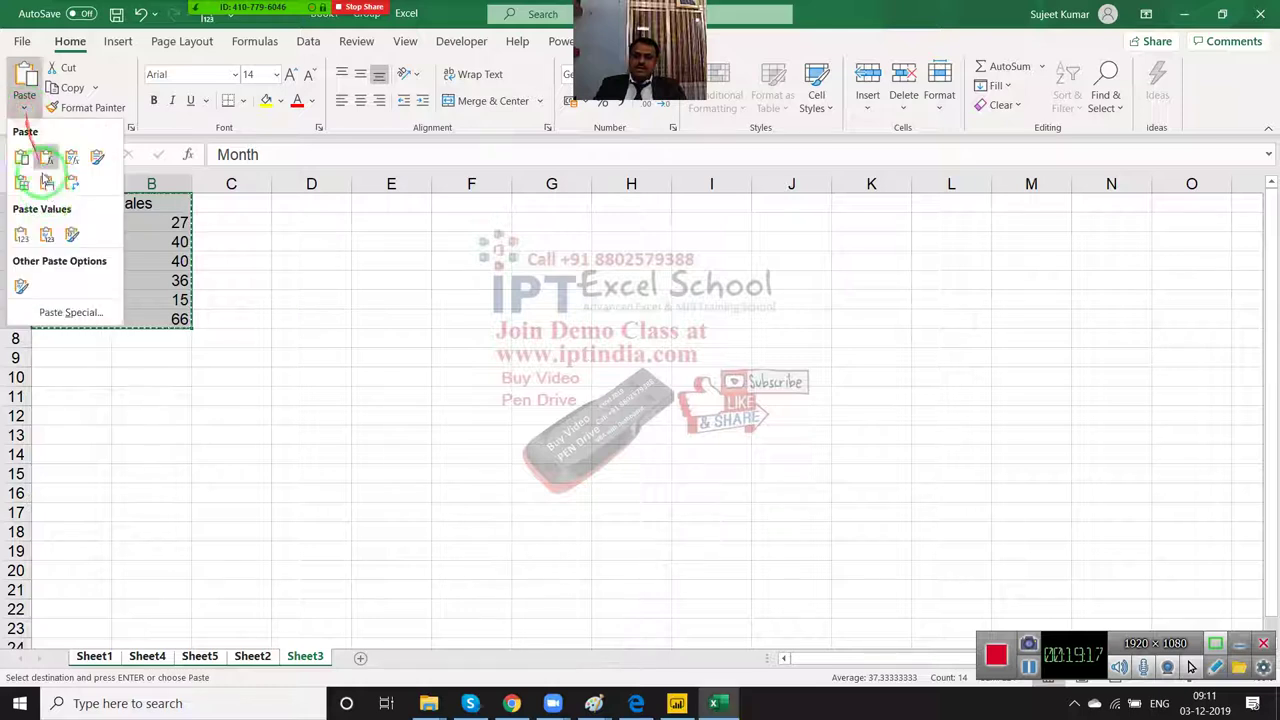
click(20, 240)
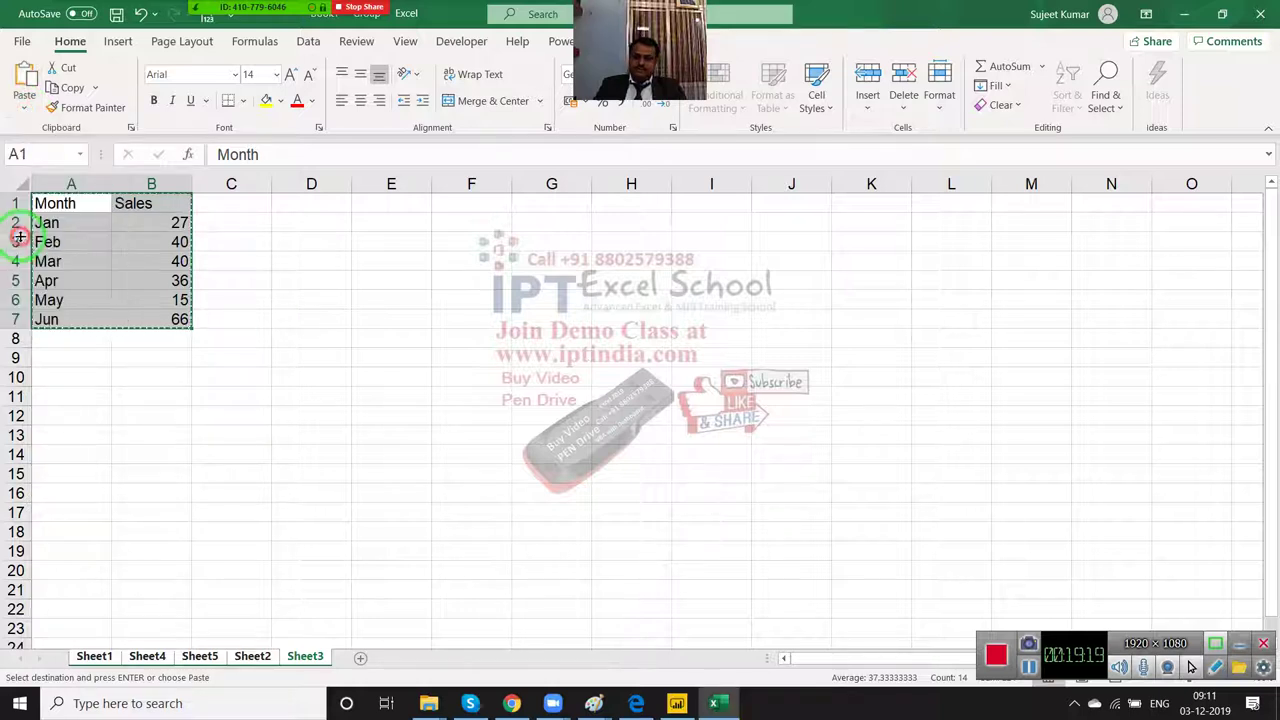
click(250, 492)
Step: Add a new worksheet named Data and review Sheet3, Sheet5, Sheet4 and Sheet1
click(363, 662)
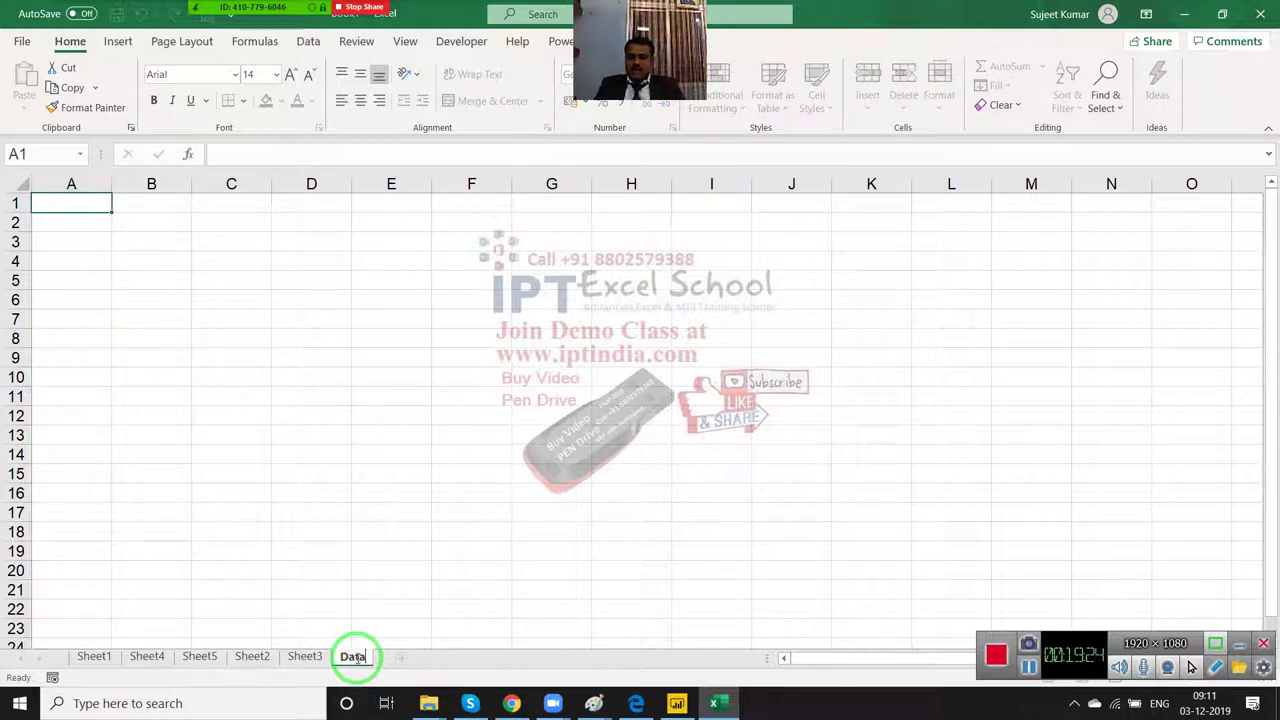
click(210, 453)
click(300, 658)
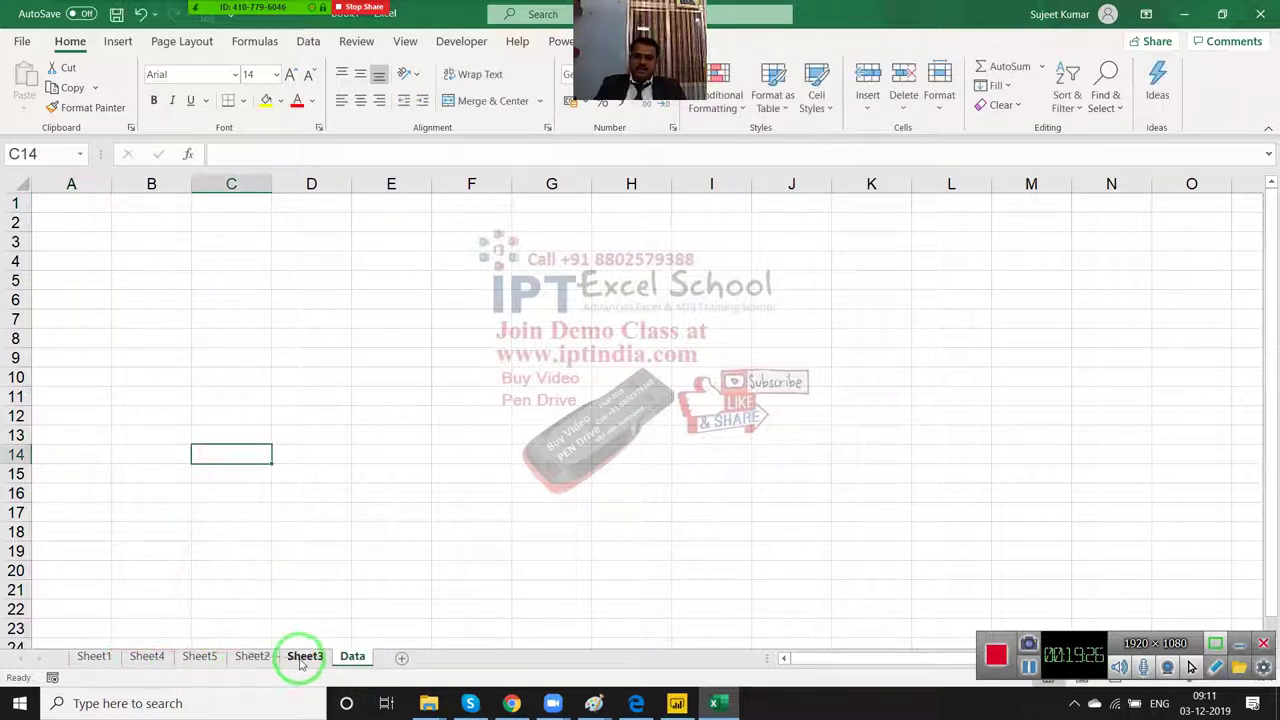
click(199, 656)
click(147, 656)
click(104, 656)
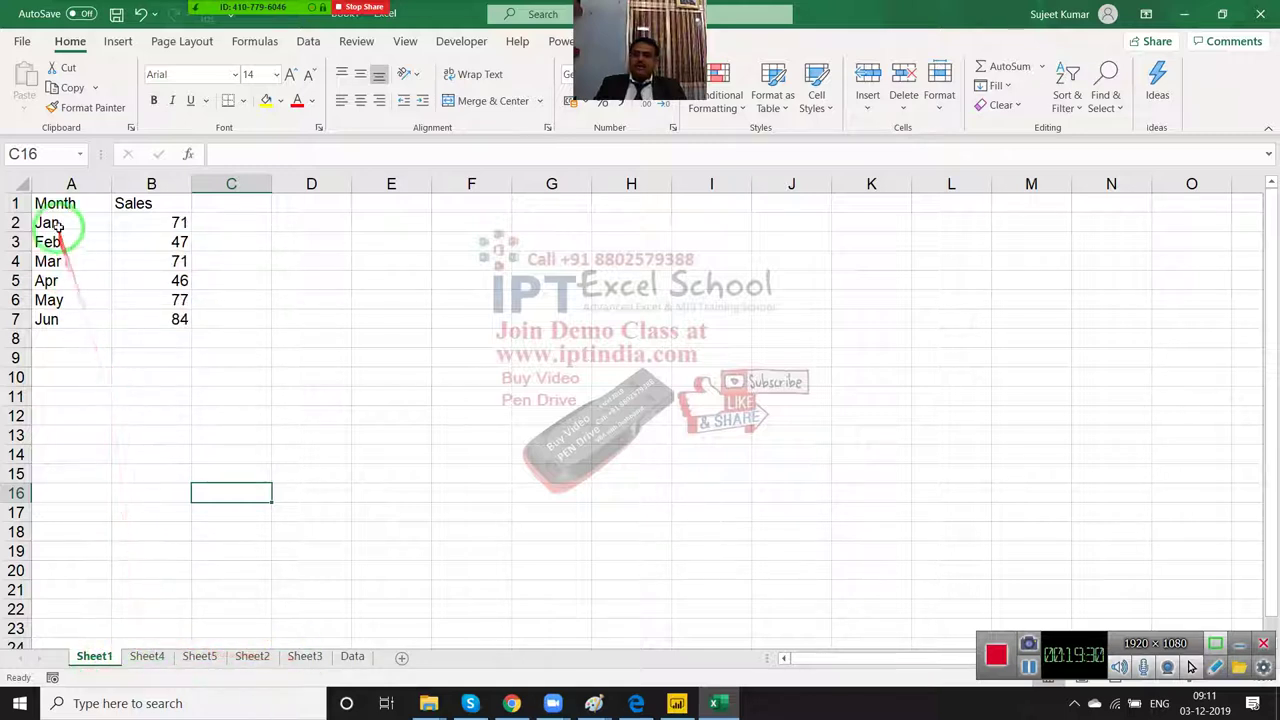
Step: Select Sheet1's month rows, then return to the Data sheet and select cell A8
mouse_move(45, 222)
mouse_down()
mouse_move(169, 331)
mouse_move(170, 318)
mouse_up()
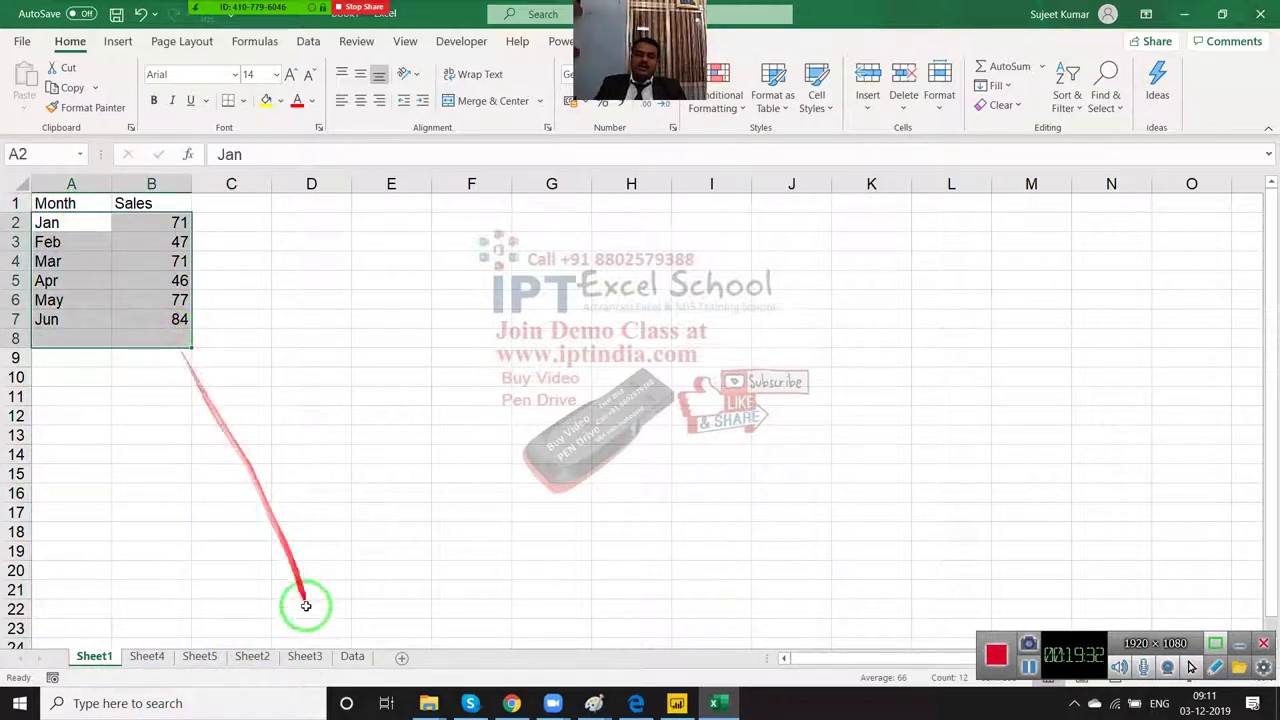
click(350, 656)
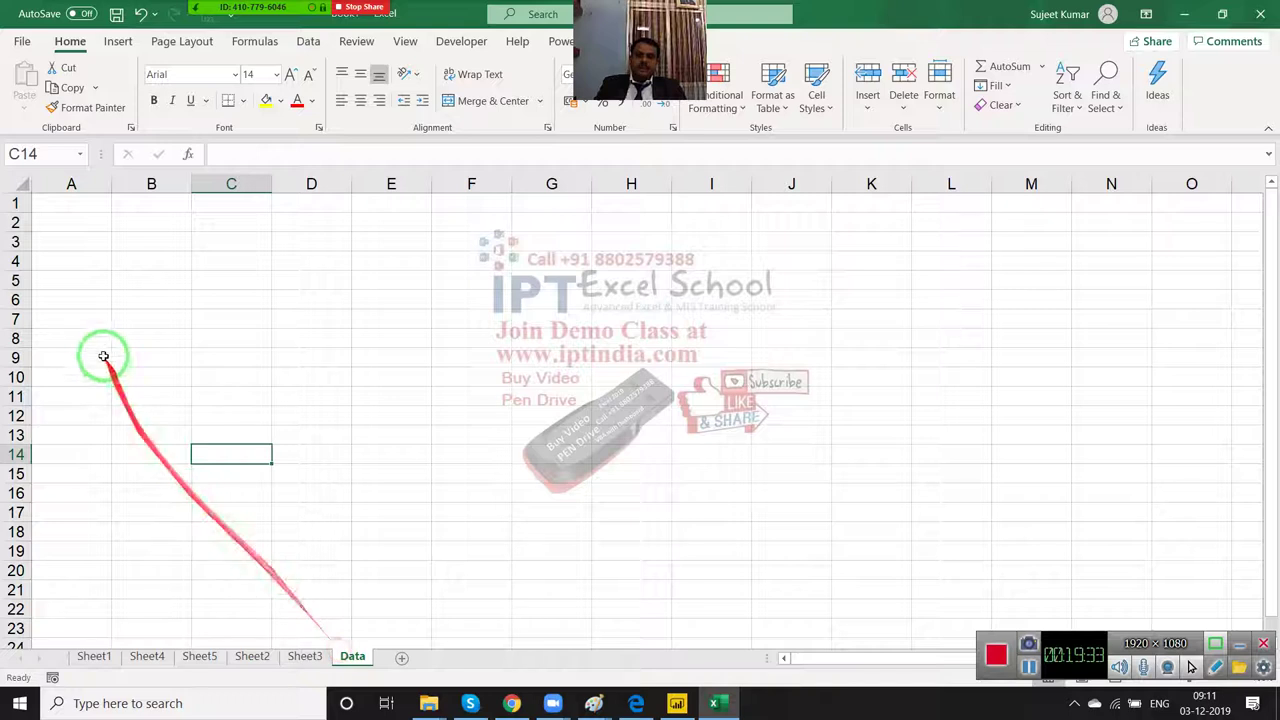
click(147, 656)
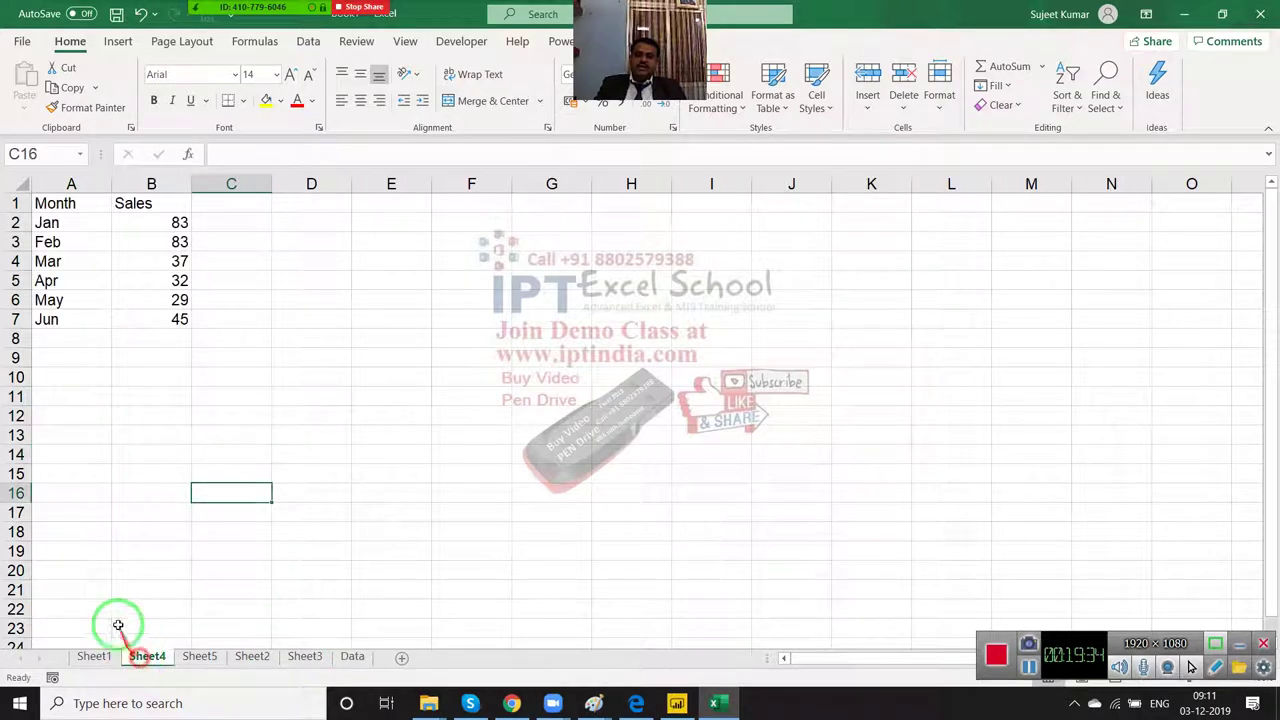
click(352, 656)
click(50, 340)
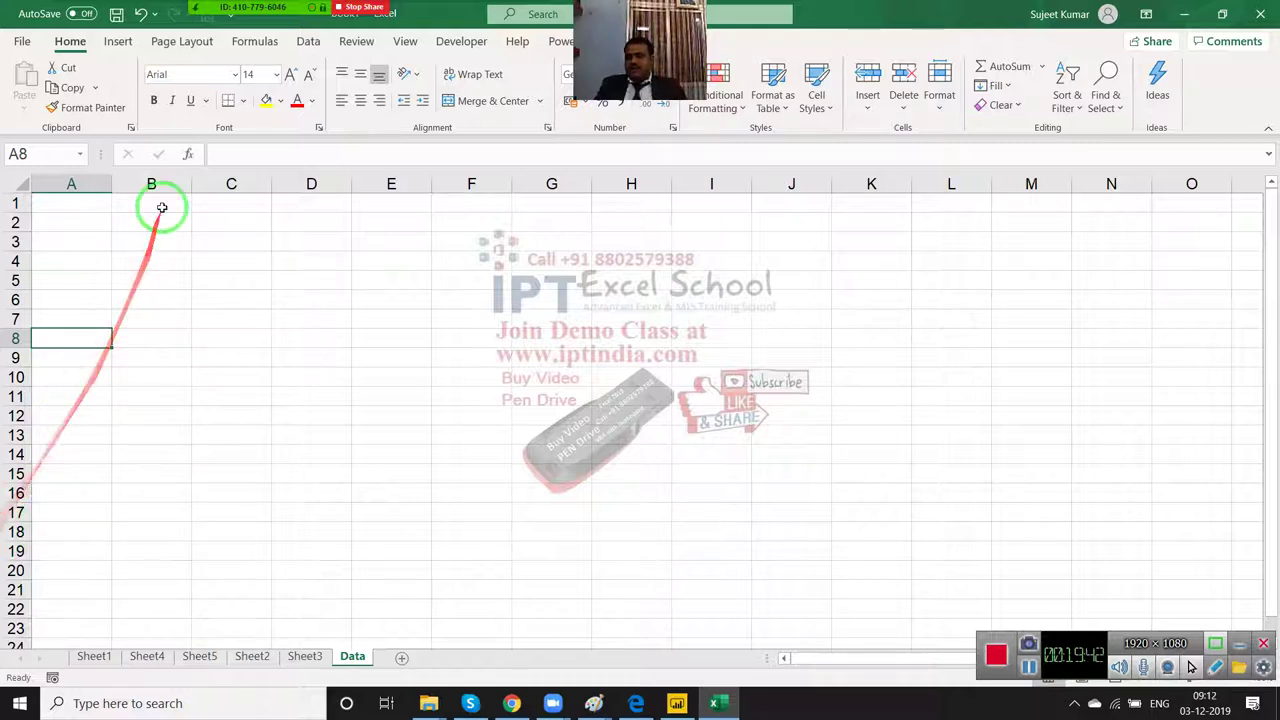
Step: Show the Office Clipboard pane and copy Sheet1's Month/Sales table A1:B7
click(131, 127)
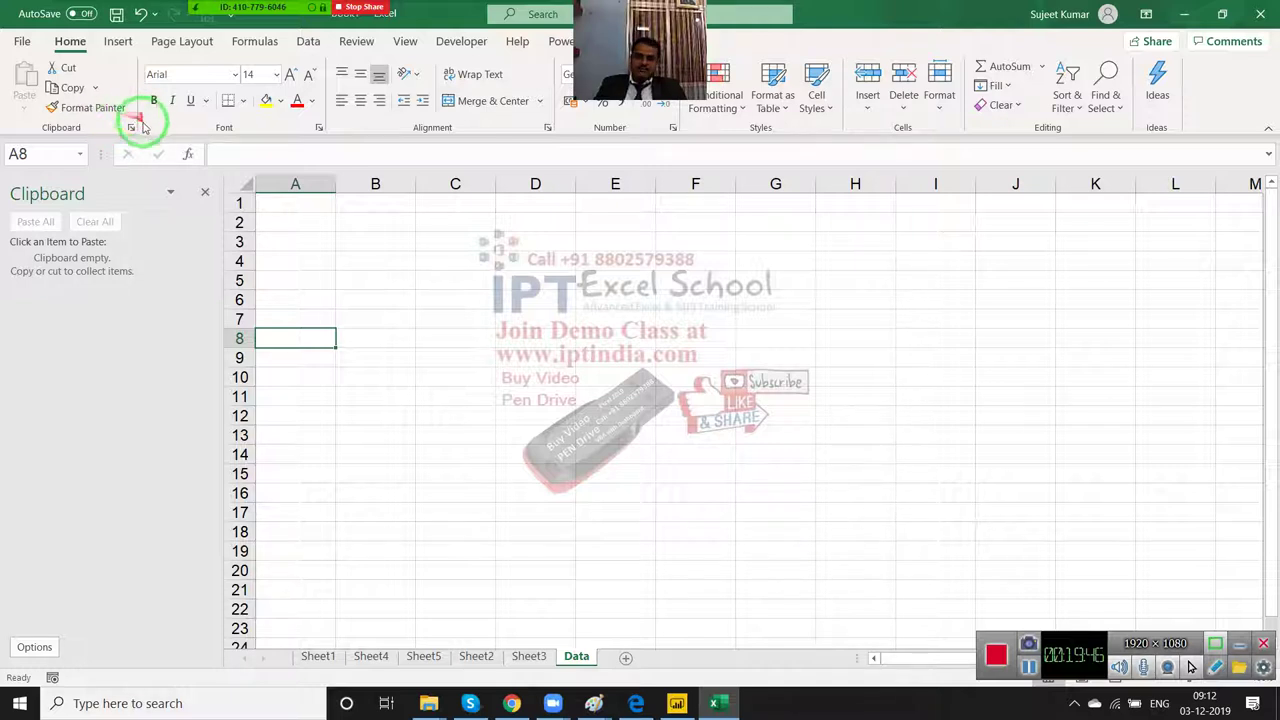
click(316, 656)
click(309, 380)
click(288, 184)
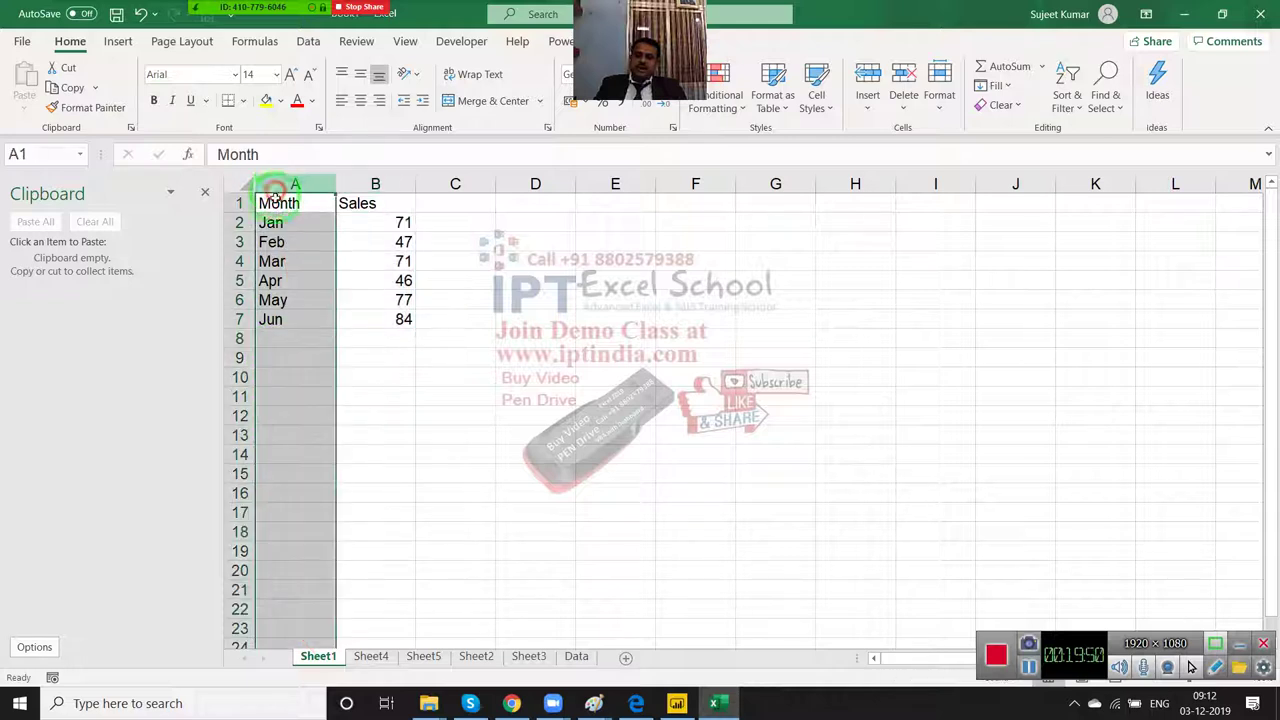
click(275, 203)
key(ctrl+a)
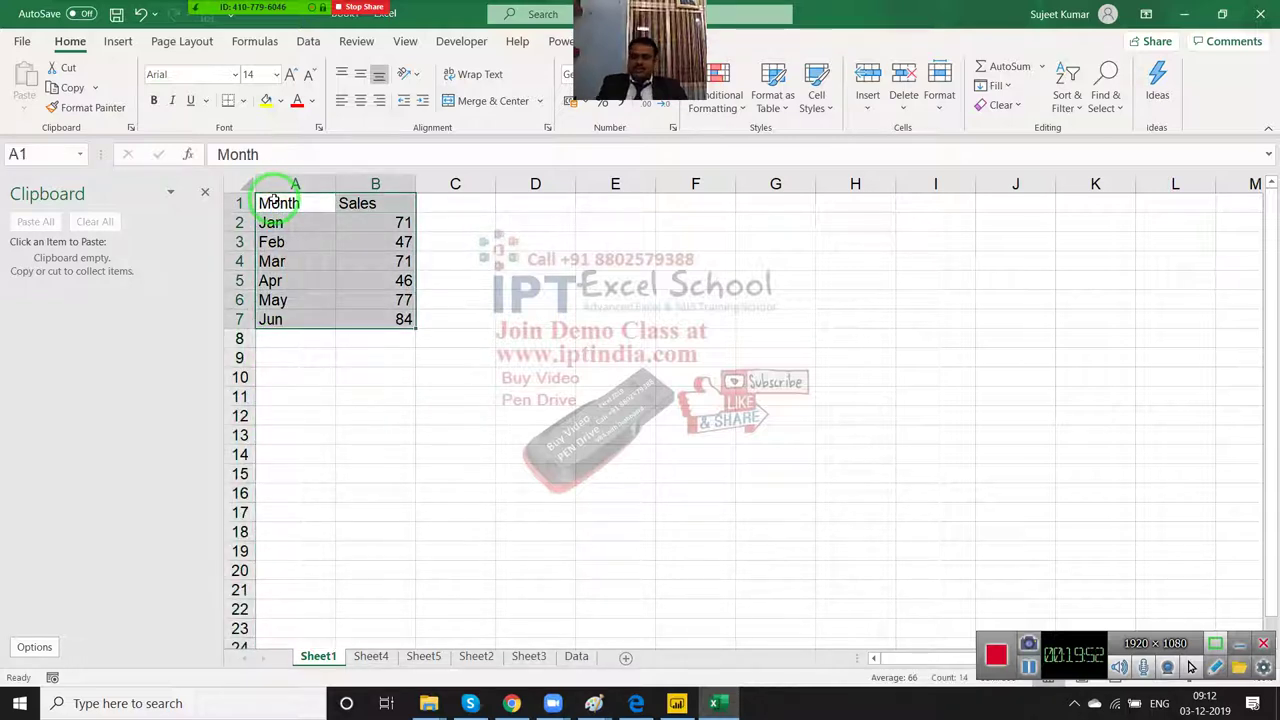
key(ctrl+c)
Step: Copy the Month/Sales tables from Sheet4 and Sheet5 to the clipboard
click(372, 656)
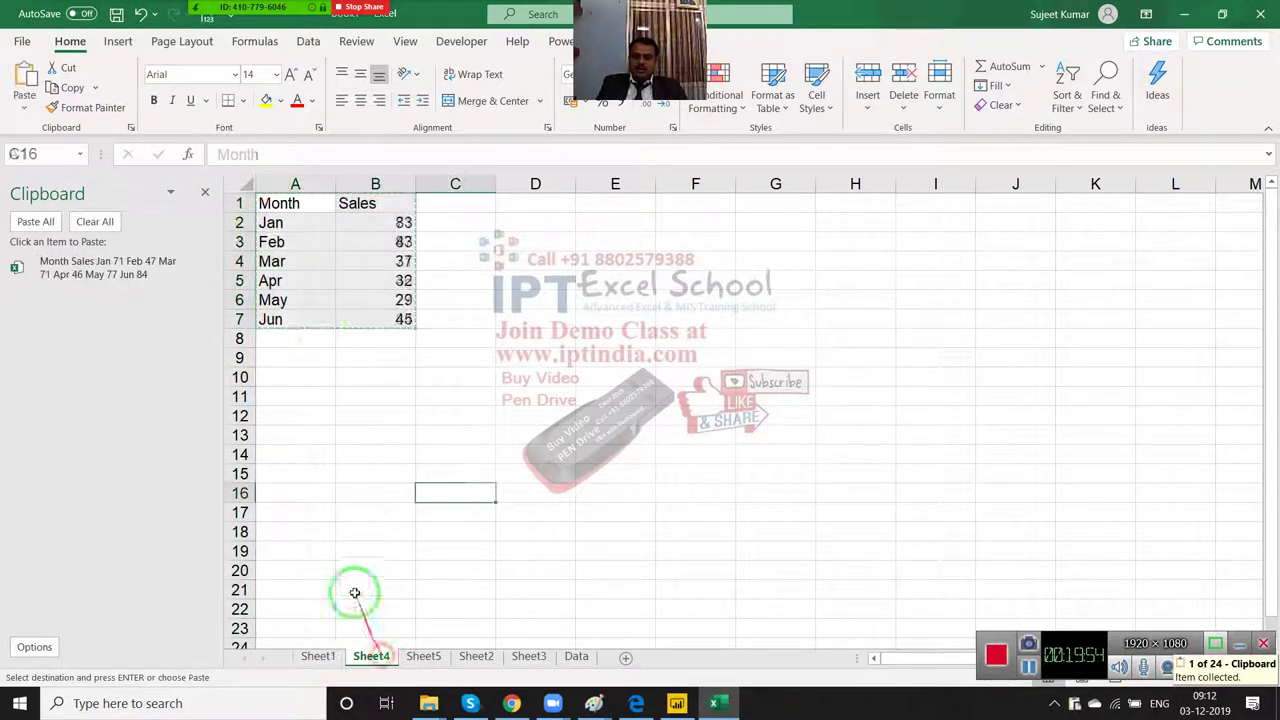
click(293, 203)
key(ctrl+a)
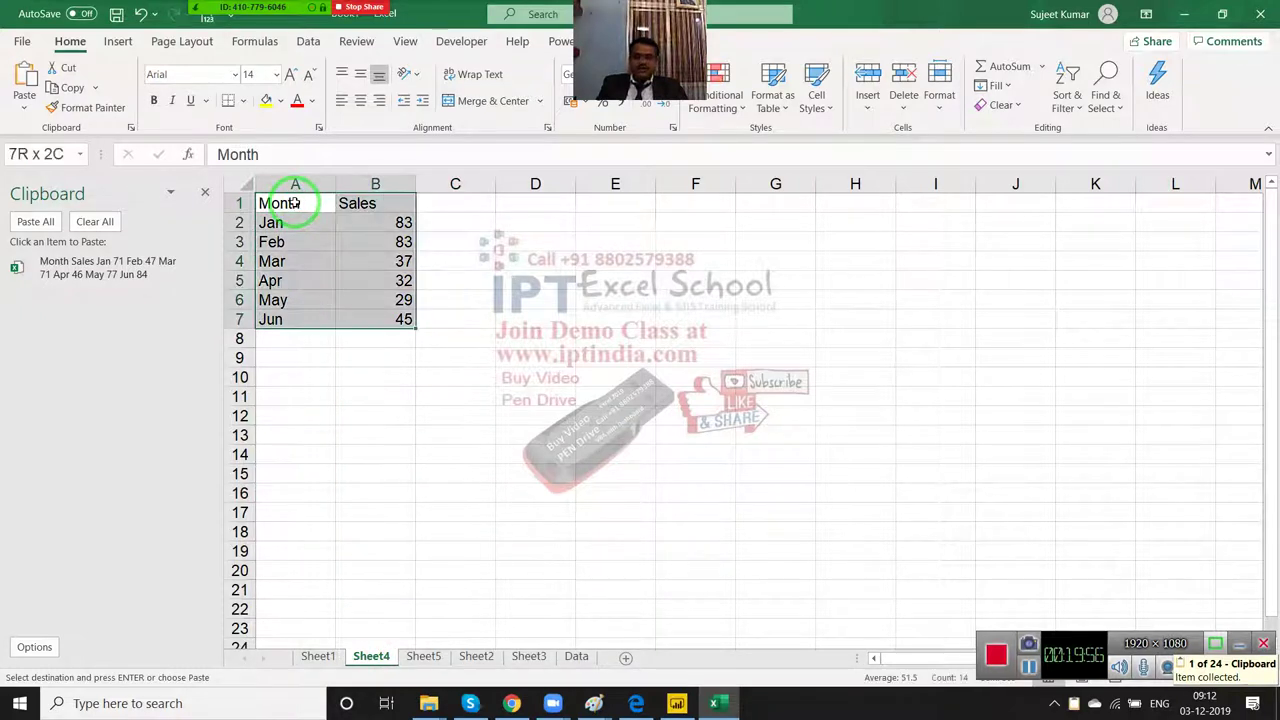
key(ctrl+c)
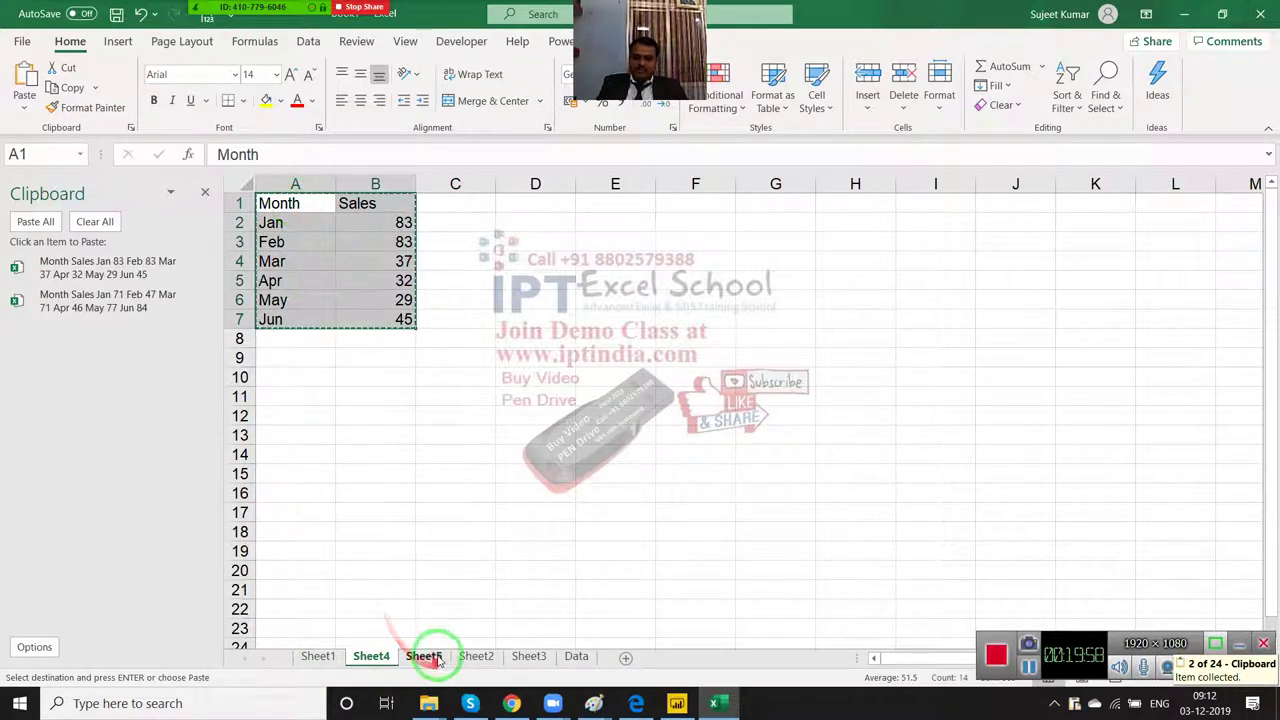
click(423, 656)
key(ctrl+shift+Right)
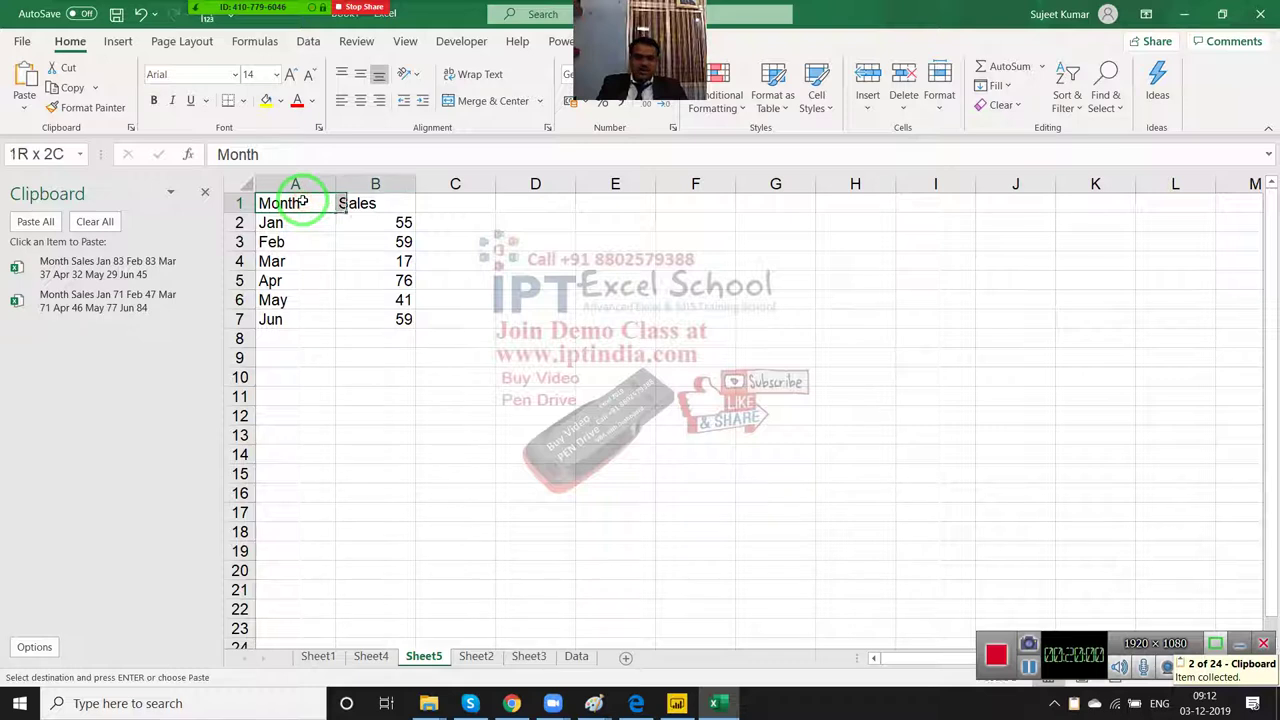
key(ctrl+shift+Down)
key(ctrl+c)
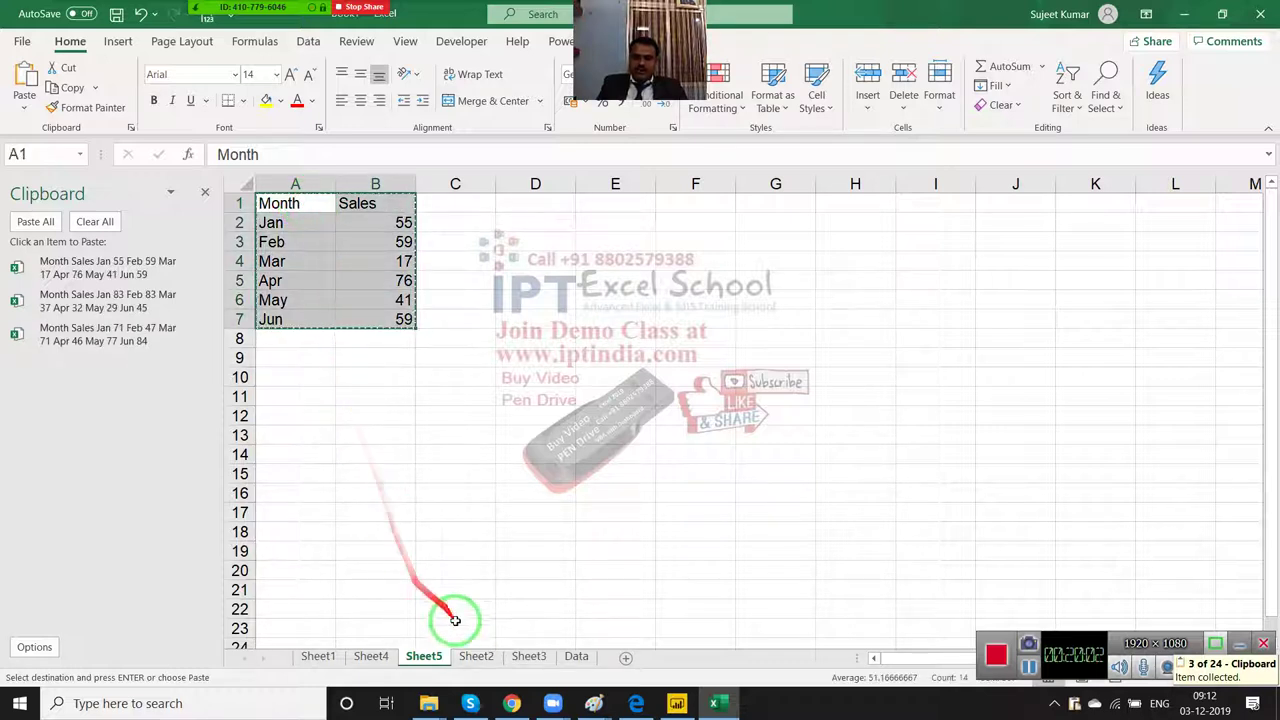
Step: Copy the Sheet2 and Sheet3 Month/Sales tables, then go to the empty Data sheet
click(476, 656)
click(298, 204)
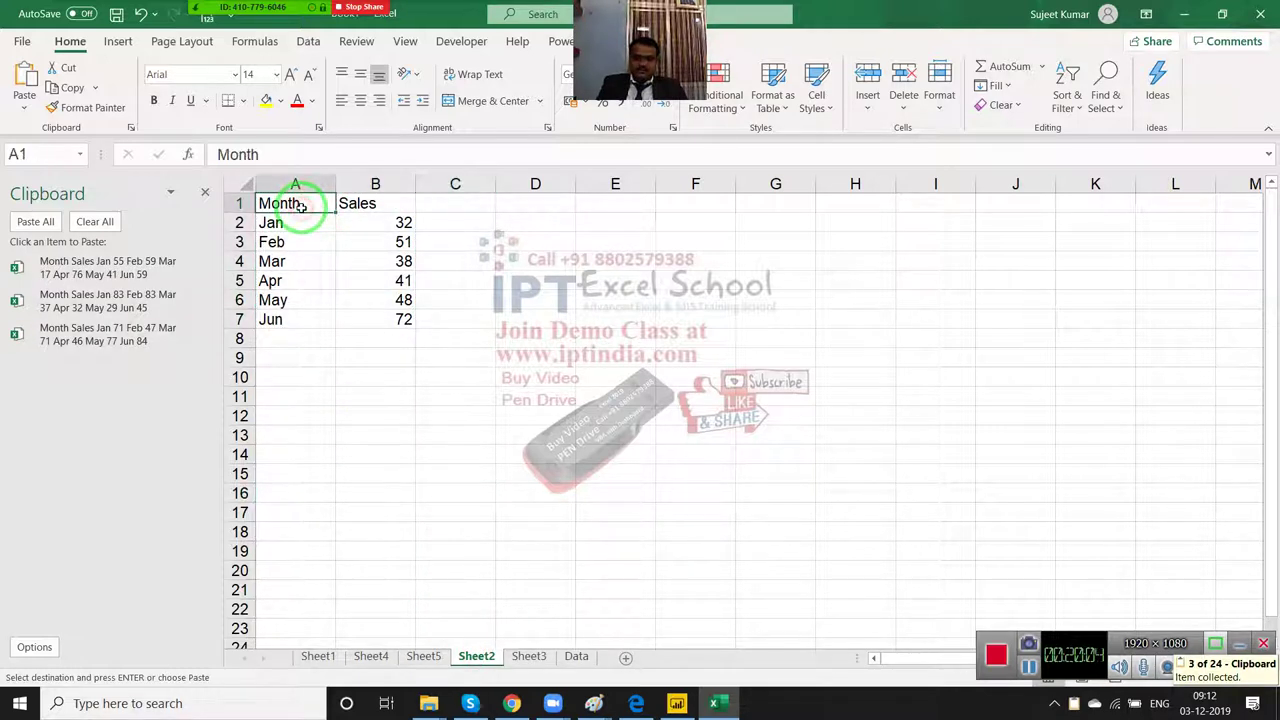
key(ctrl+shift+Down)
key(ctrl+shift+Right)
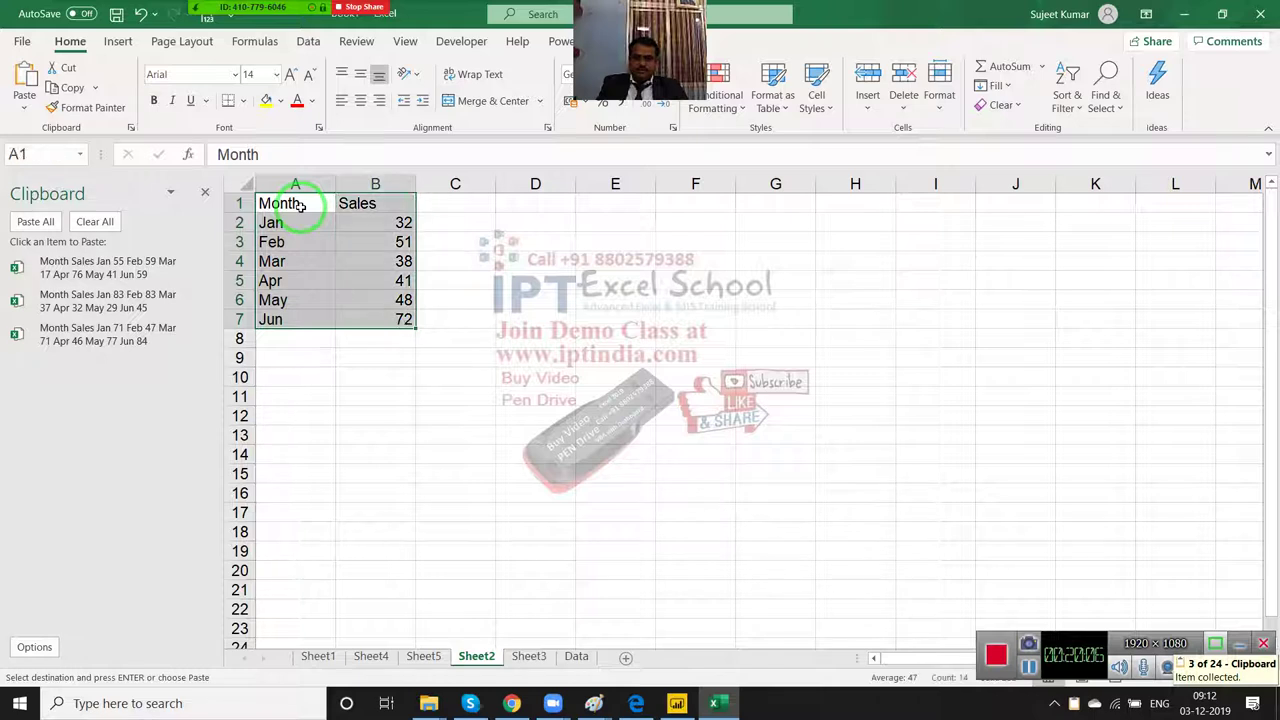
key(ctrl+c)
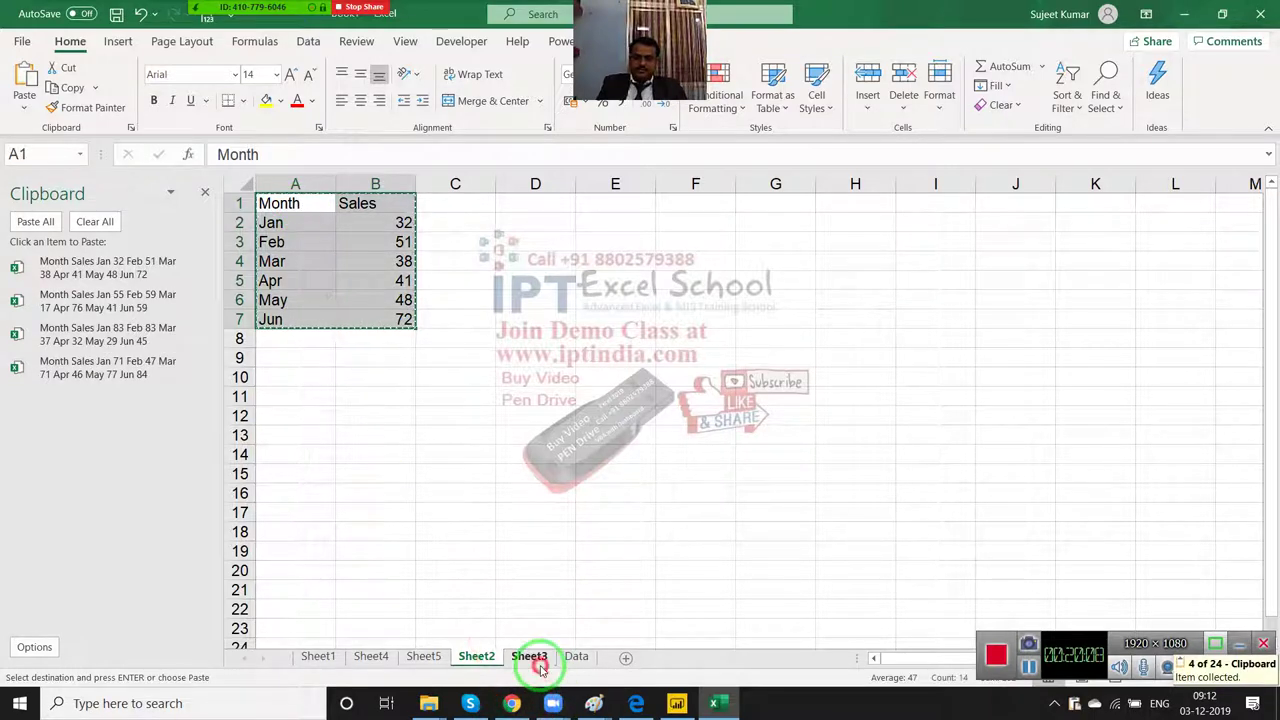
click(529, 656)
click(290, 205)
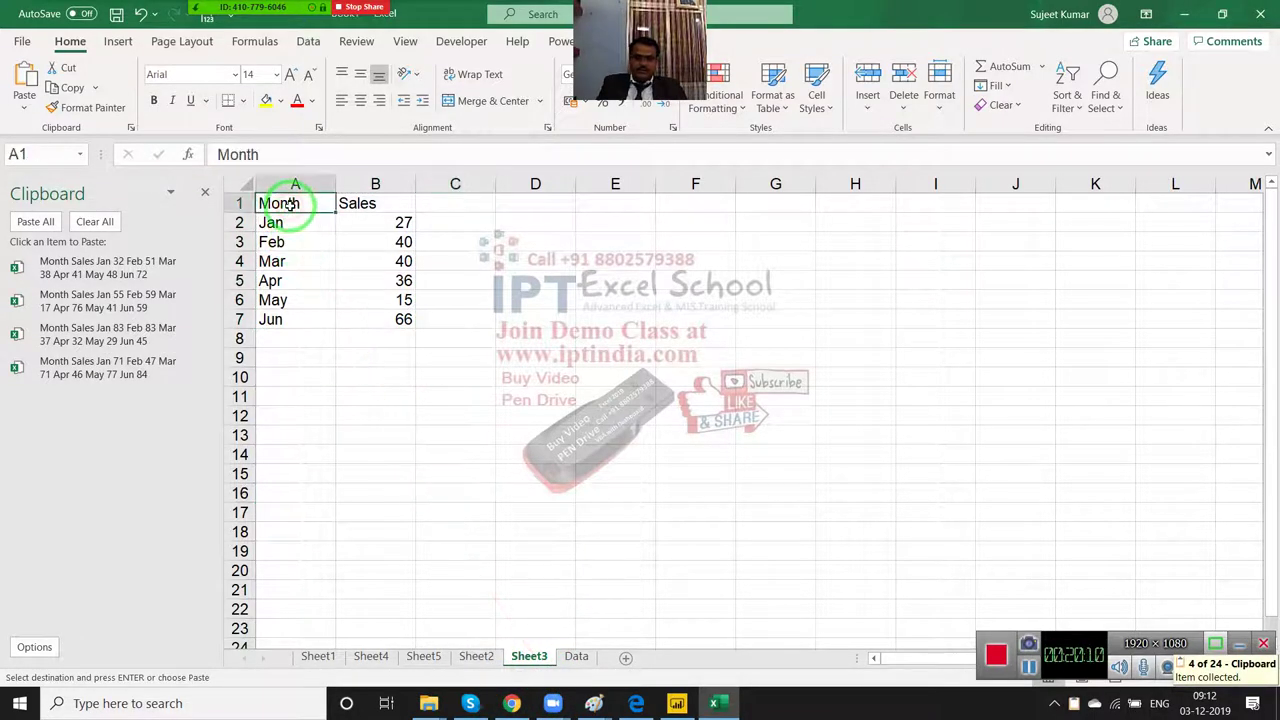
key(ctrl+shift+Right)
key(ctrl+shift+Down)
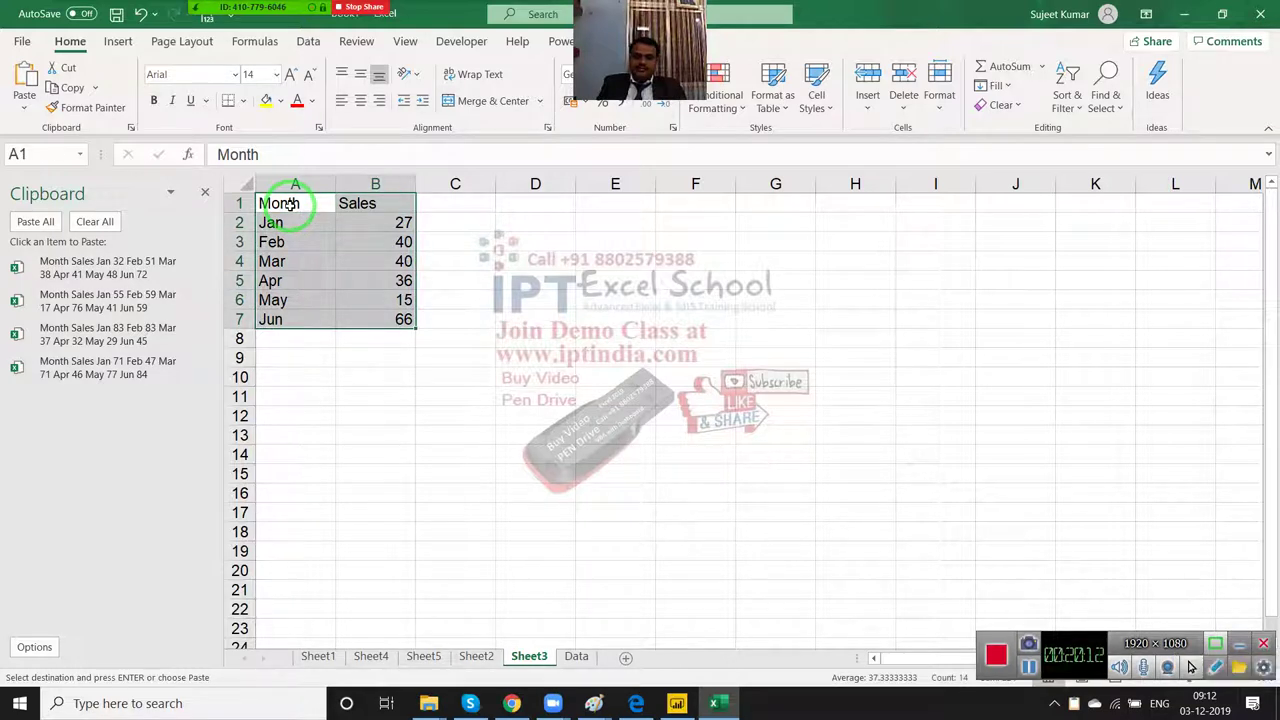
key(ctrl+c)
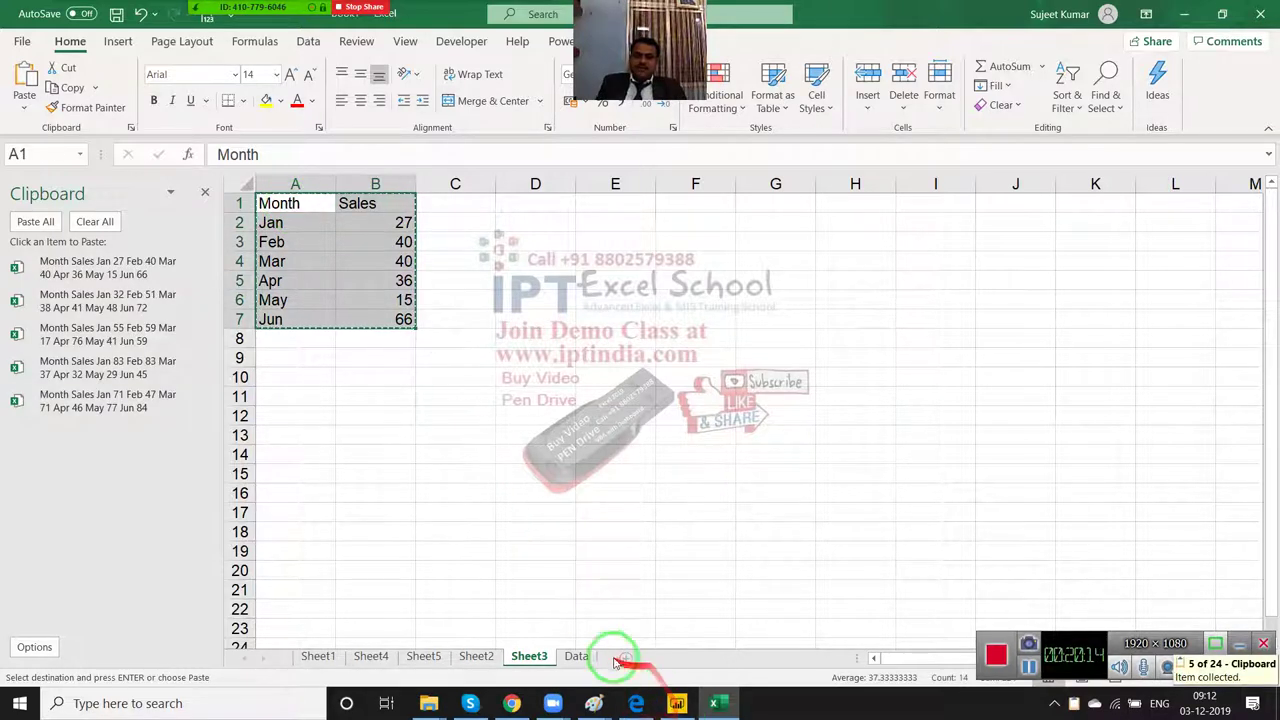
click(576, 656)
click(294, 201)
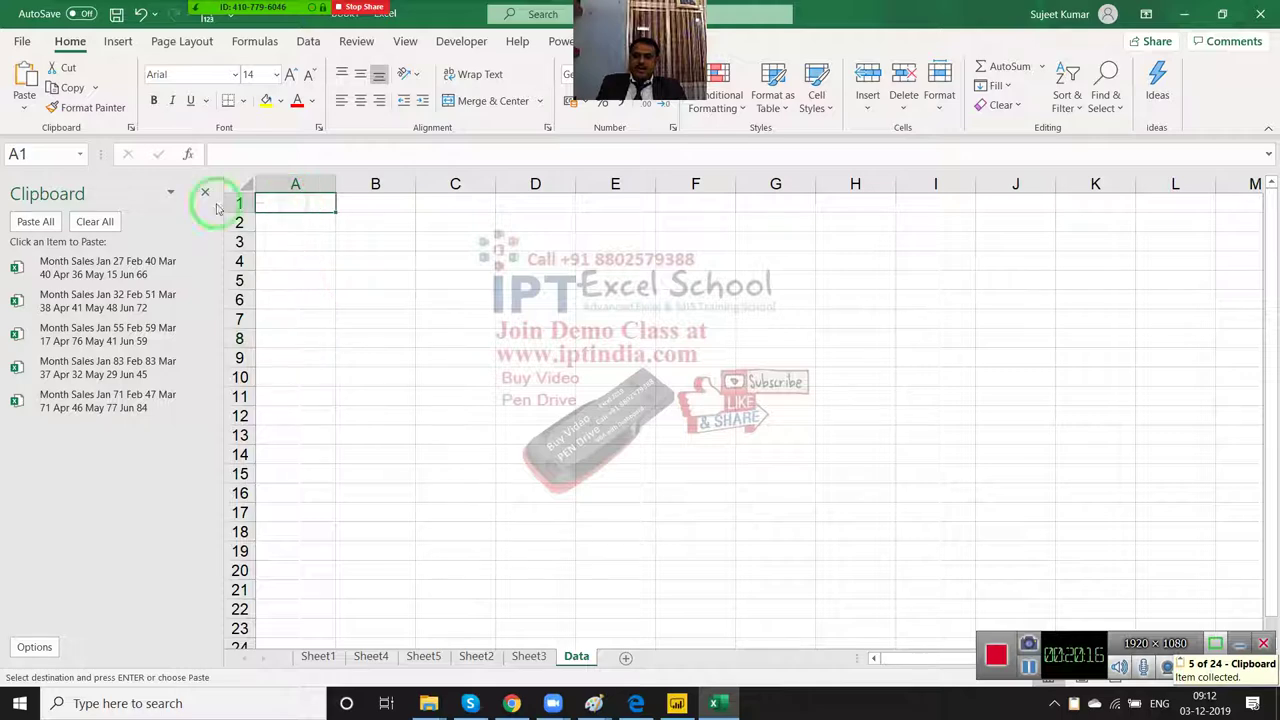
click(35, 221)
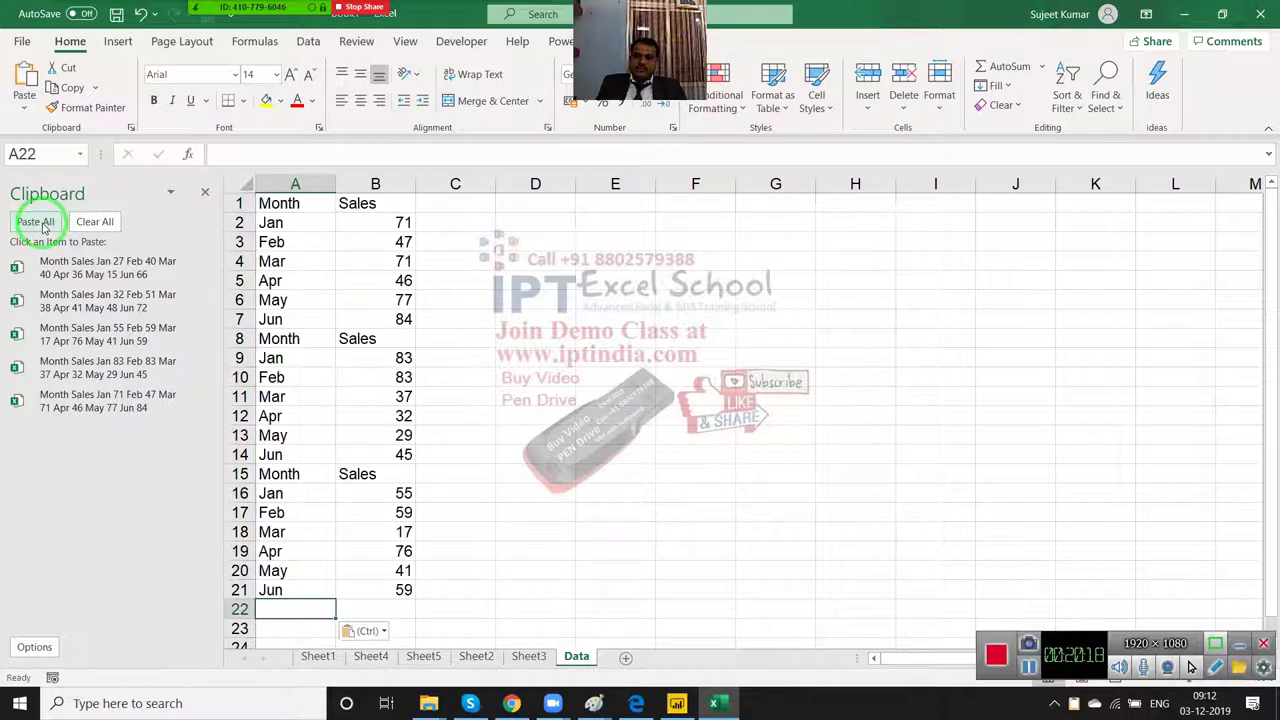
scroll(568, 602, down, 2)
scroll(568, 602, up, 2)
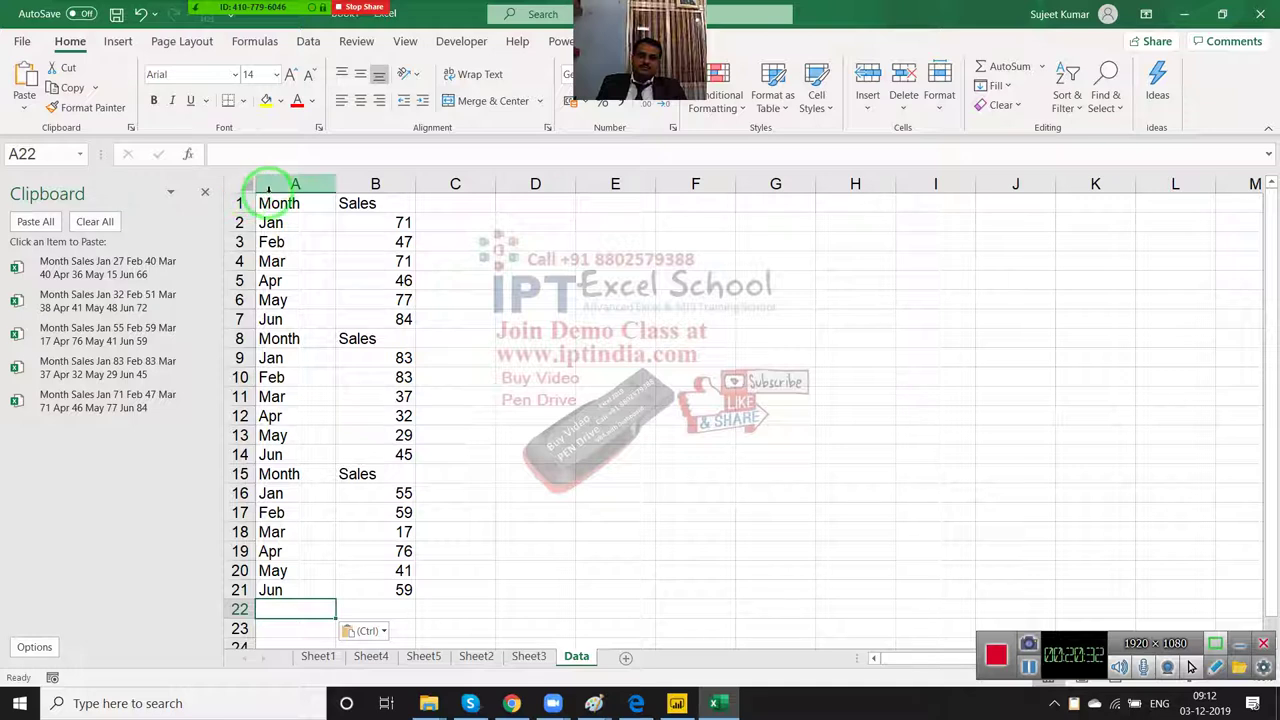
mouse_move(265, 186)
mouse_down()
mouse_move(365, 202)
mouse_move(307, 301)
mouse_up()
key(Delete)
Step: Paste All five clipboard Month/Sales tables into Data, stacked in A1:B35
click(318, 656)
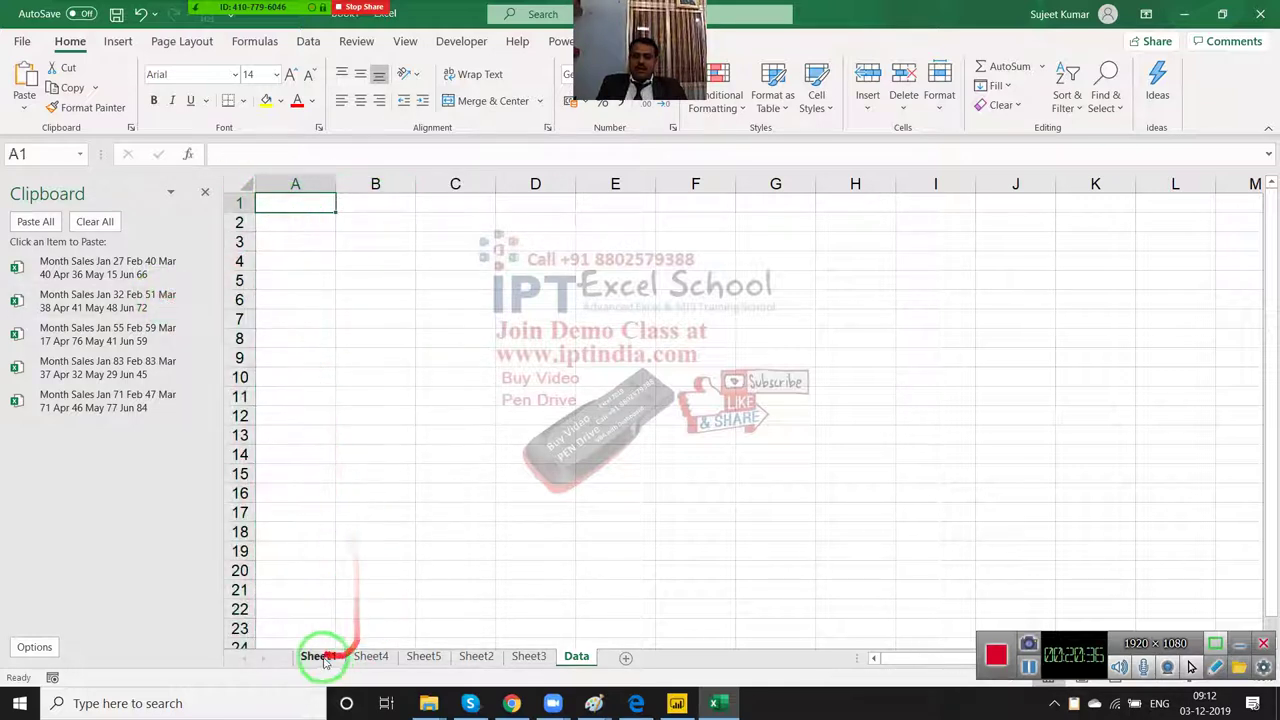
click(369, 657)
click(423, 657)
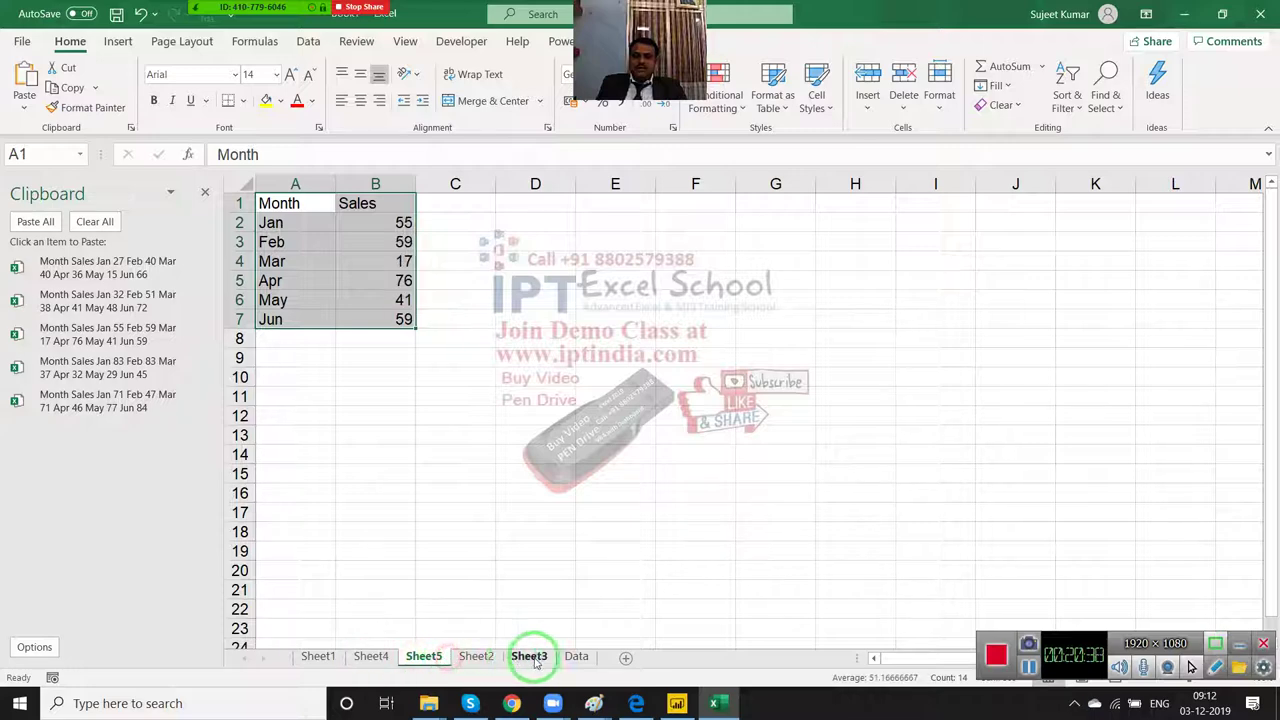
click(585, 662)
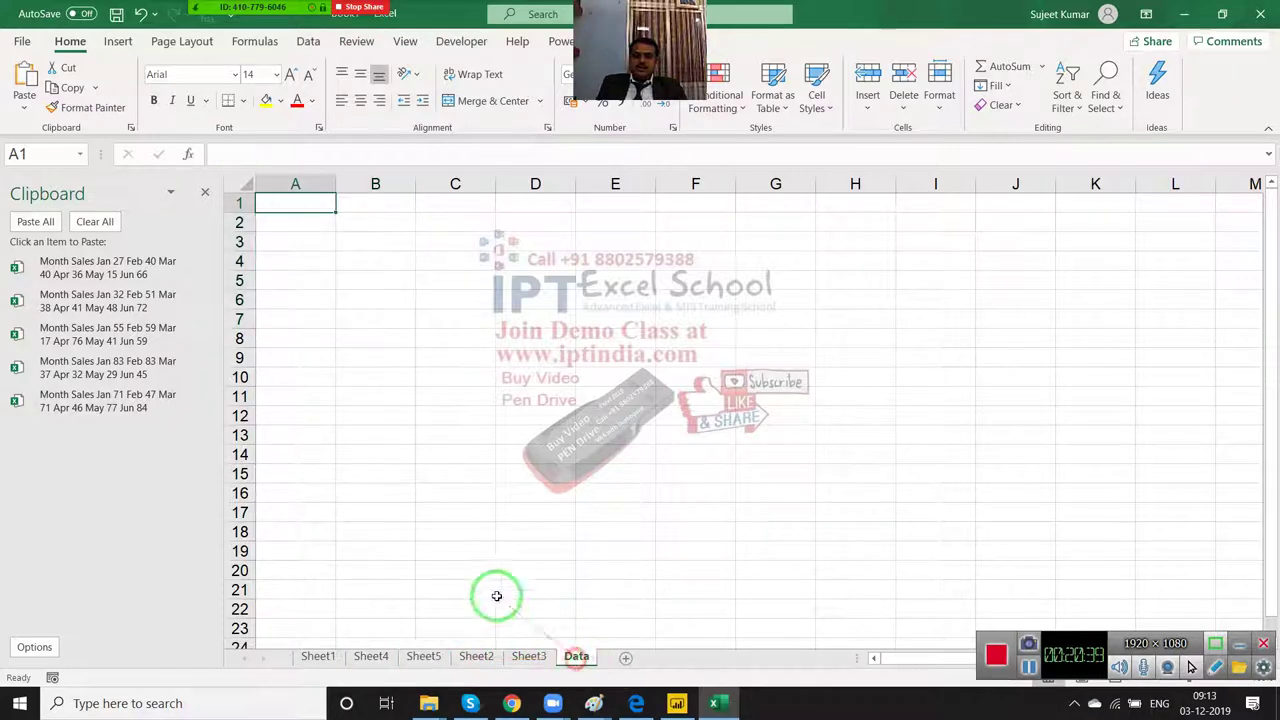
click(20, 225)
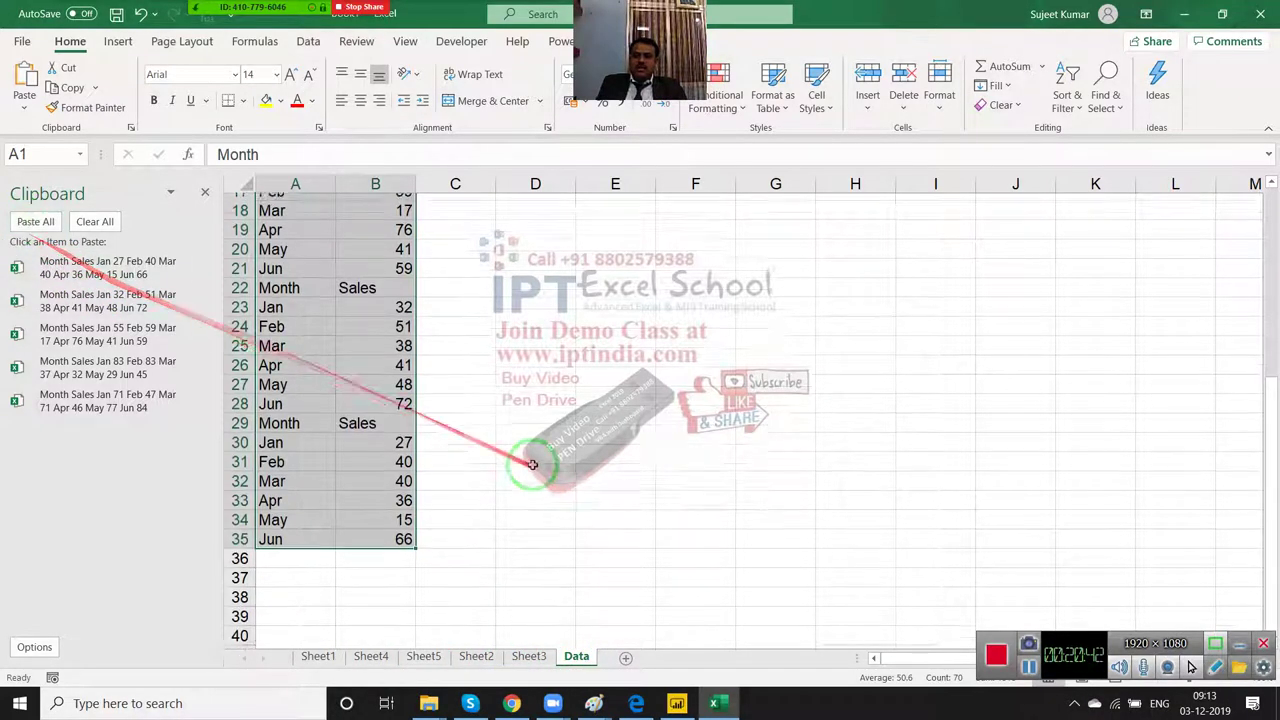
scroll(530, 464, up, 6)
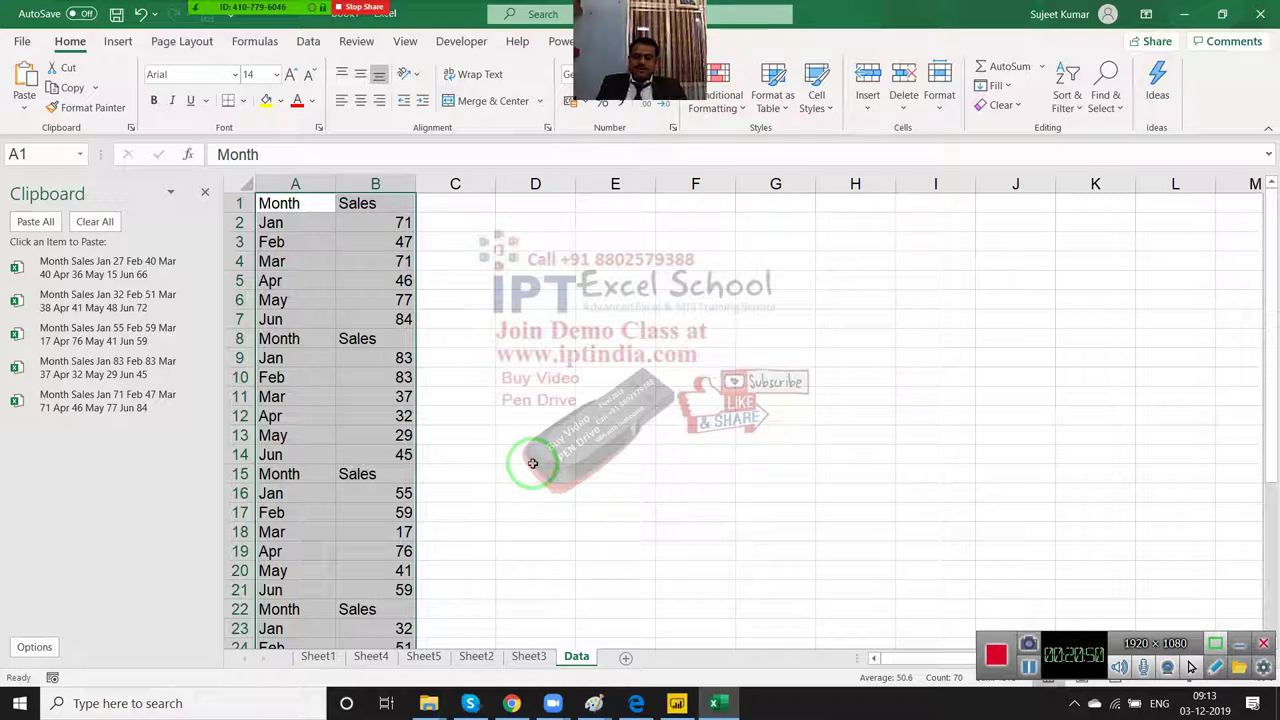
Step: Clear columns A:B and all clipboard items, close the pane, select A1, and minimise Excel
key(Delete)
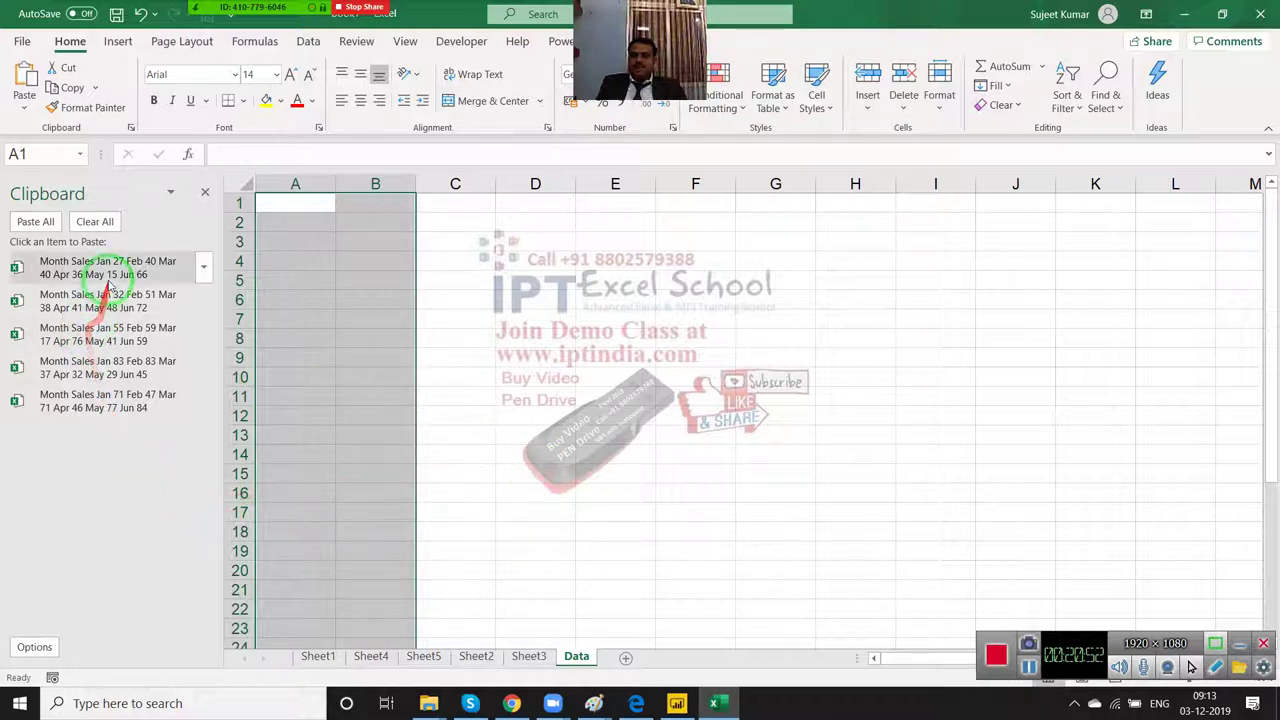
click(97, 224)
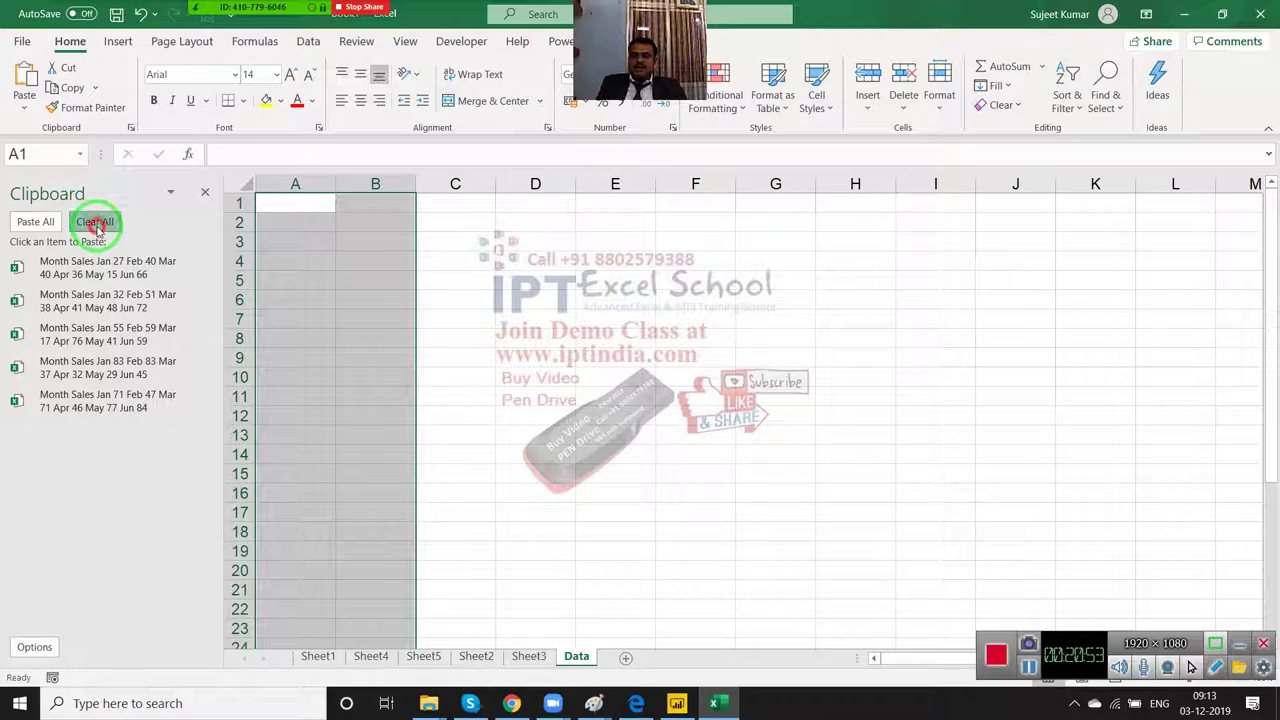
click(205, 192)
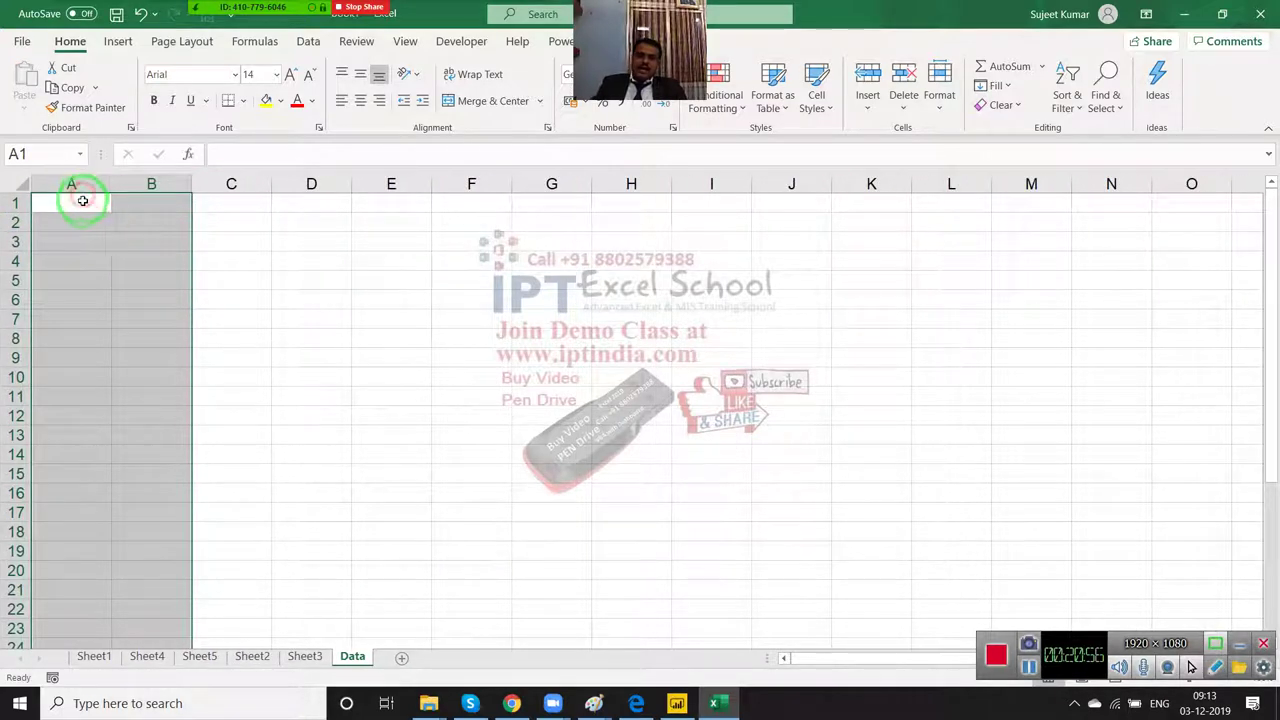
click(90, 205)
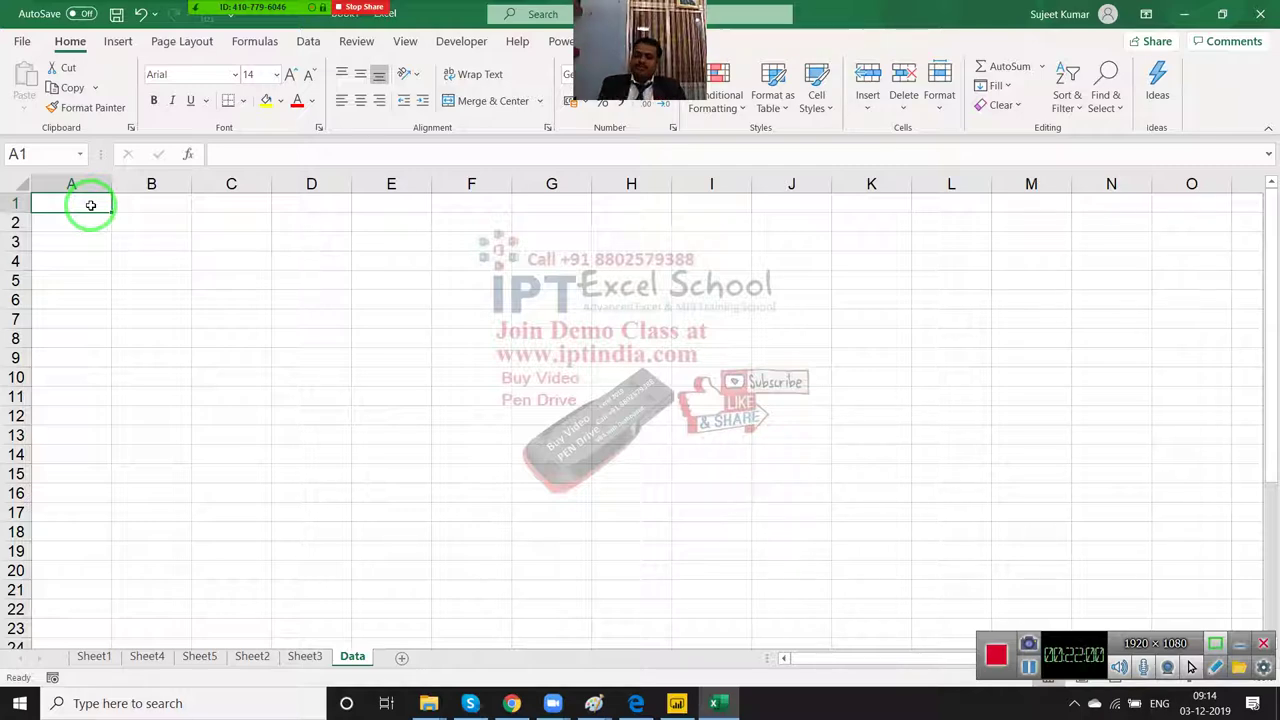
key(super+d)
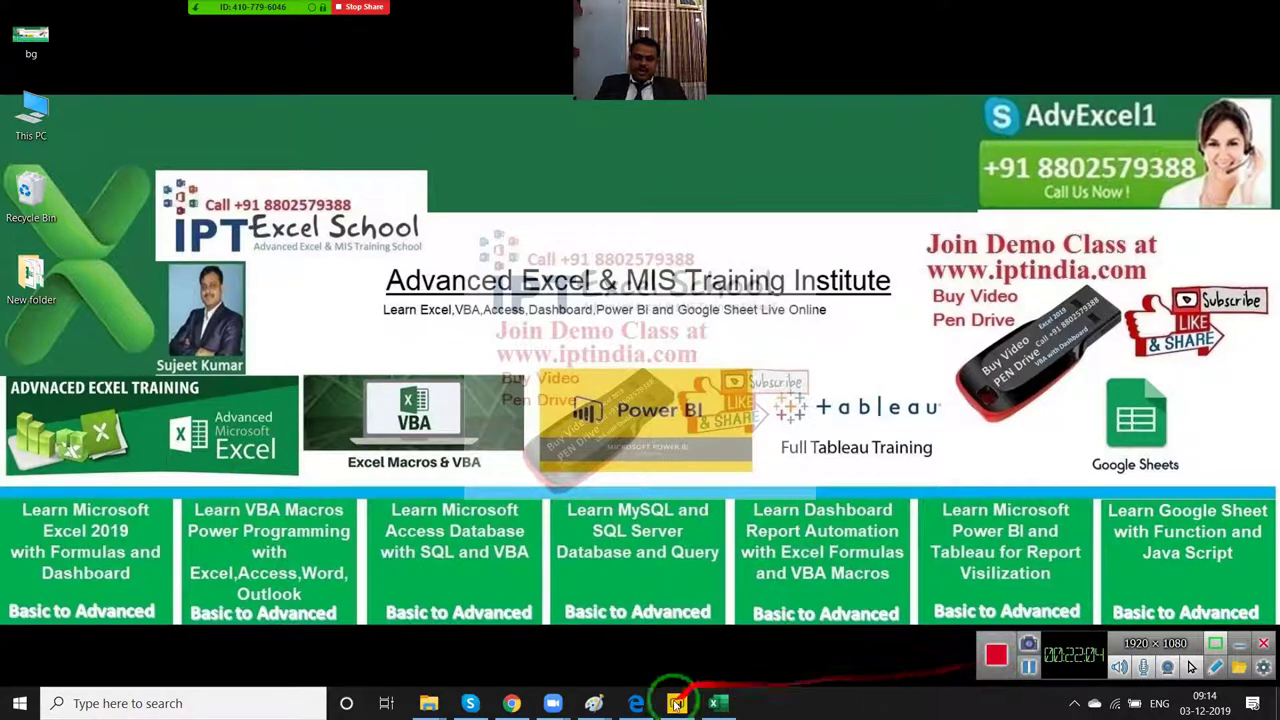
Step: Restore Chrome and load youtube.com in a new tab from the address suggestion
click(511, 702)
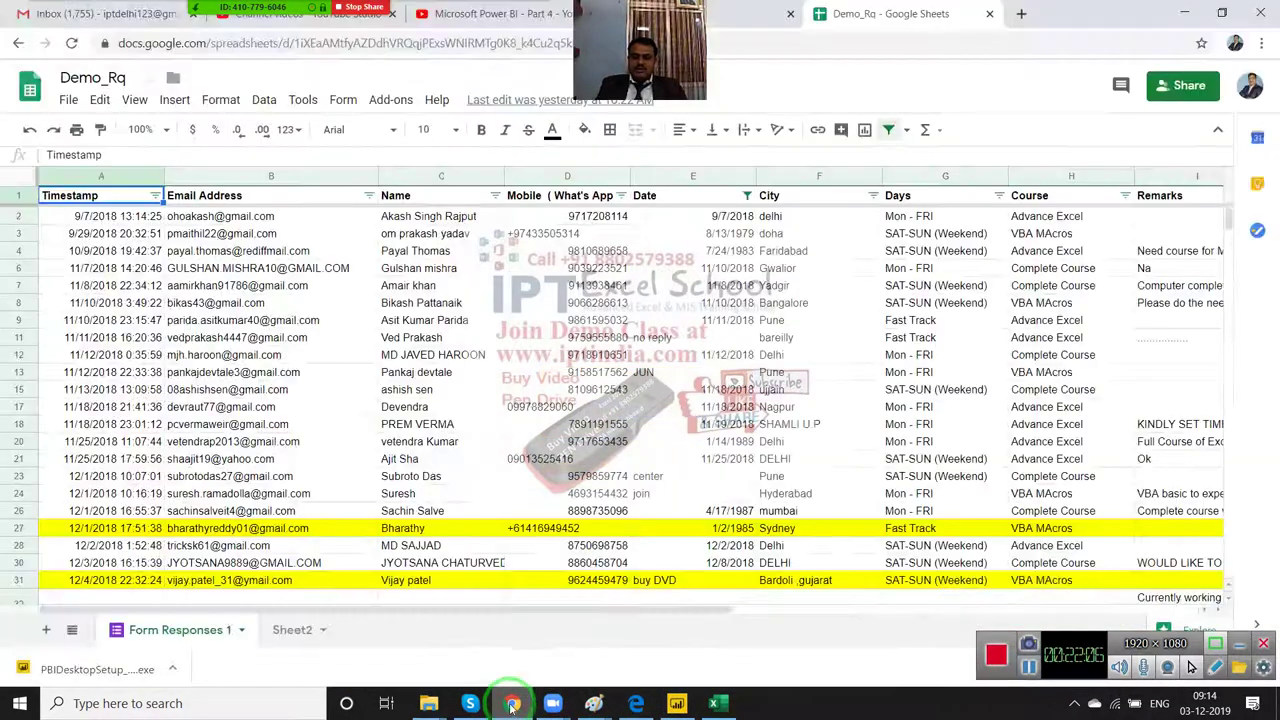
click(1022, 15)
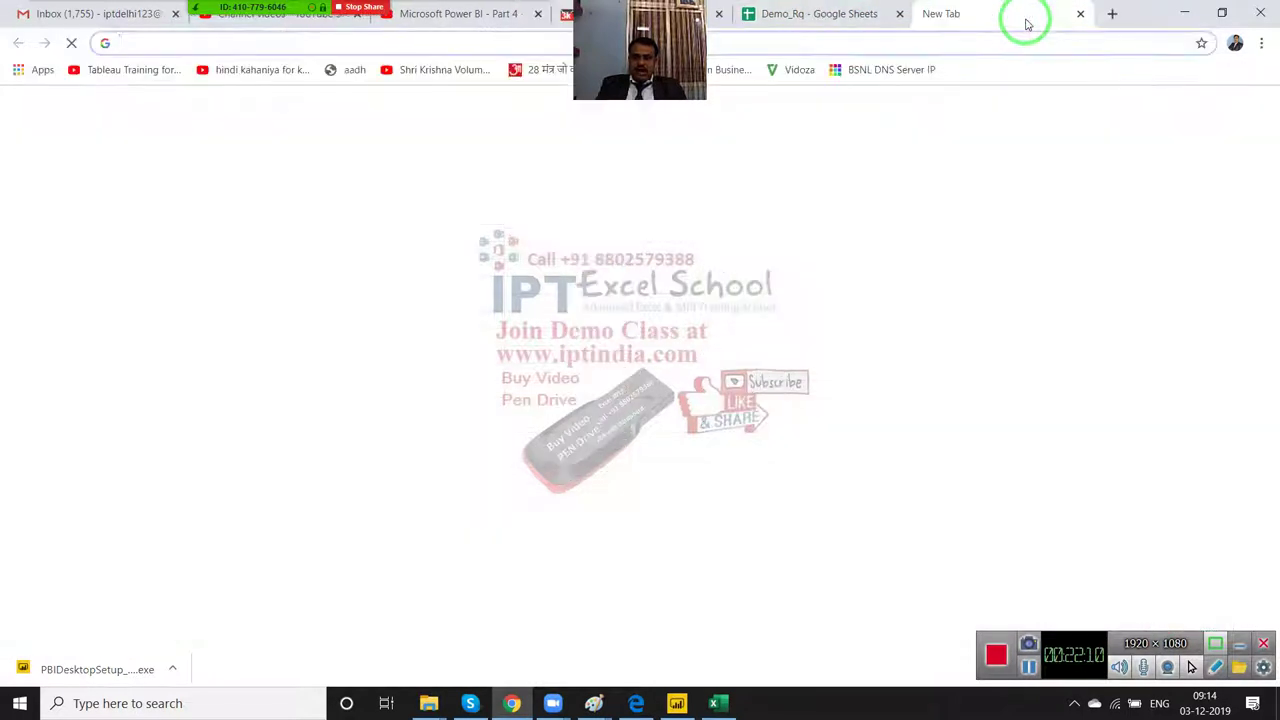
text(y+)
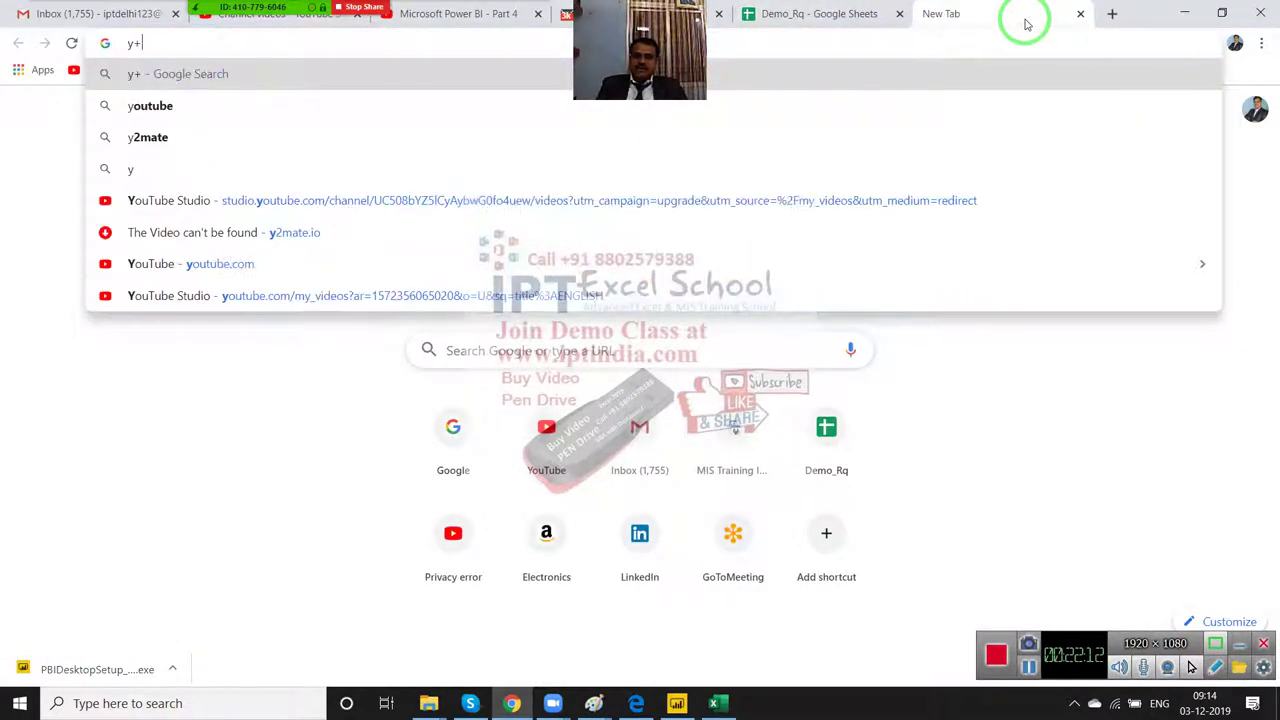
key(BackSpace)
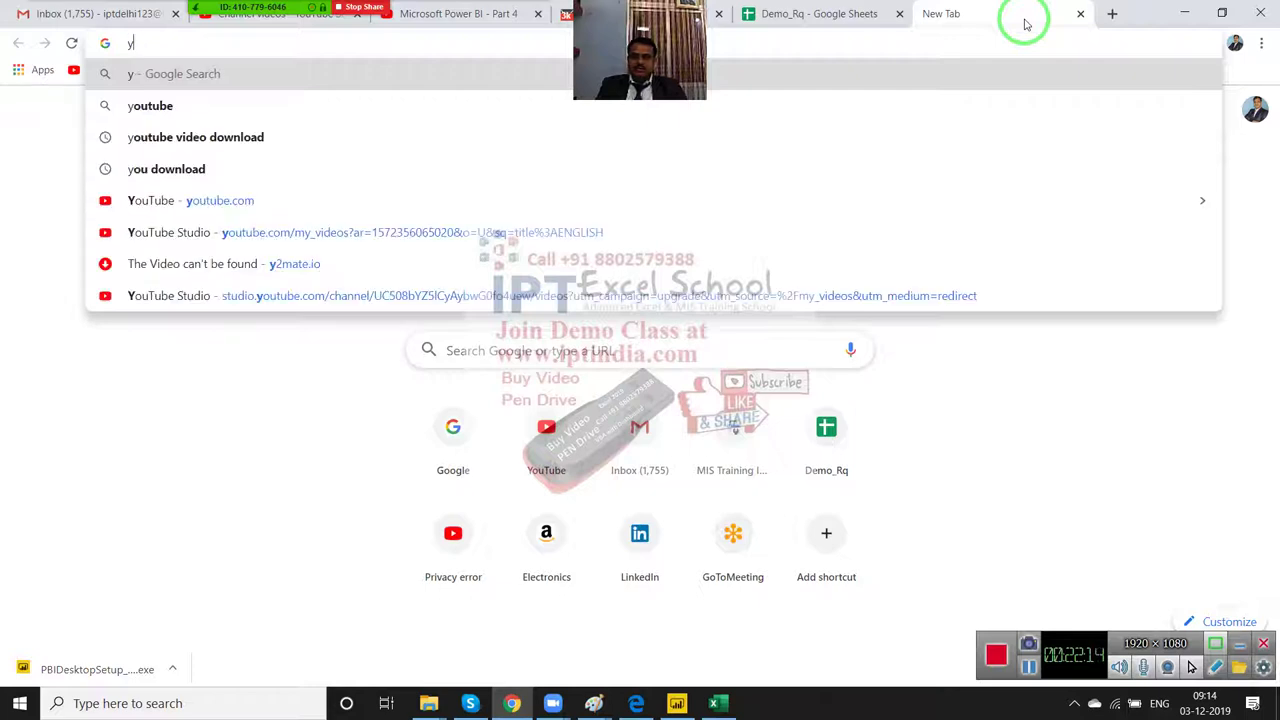
key(Down)
key(Down)
key(Down)
key(Down)
key(Return)
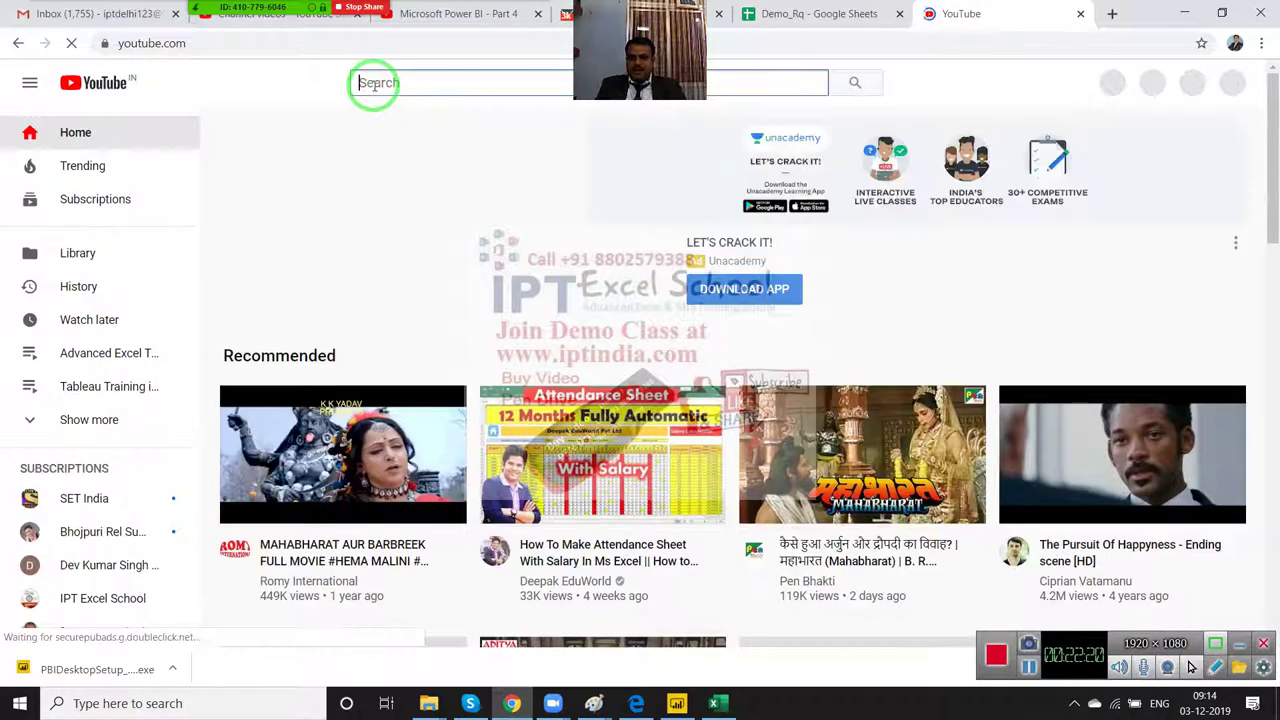
Step: Search YouTube for 'iptindia', open the Excel training channel page, then minimise the browser
text(ip)
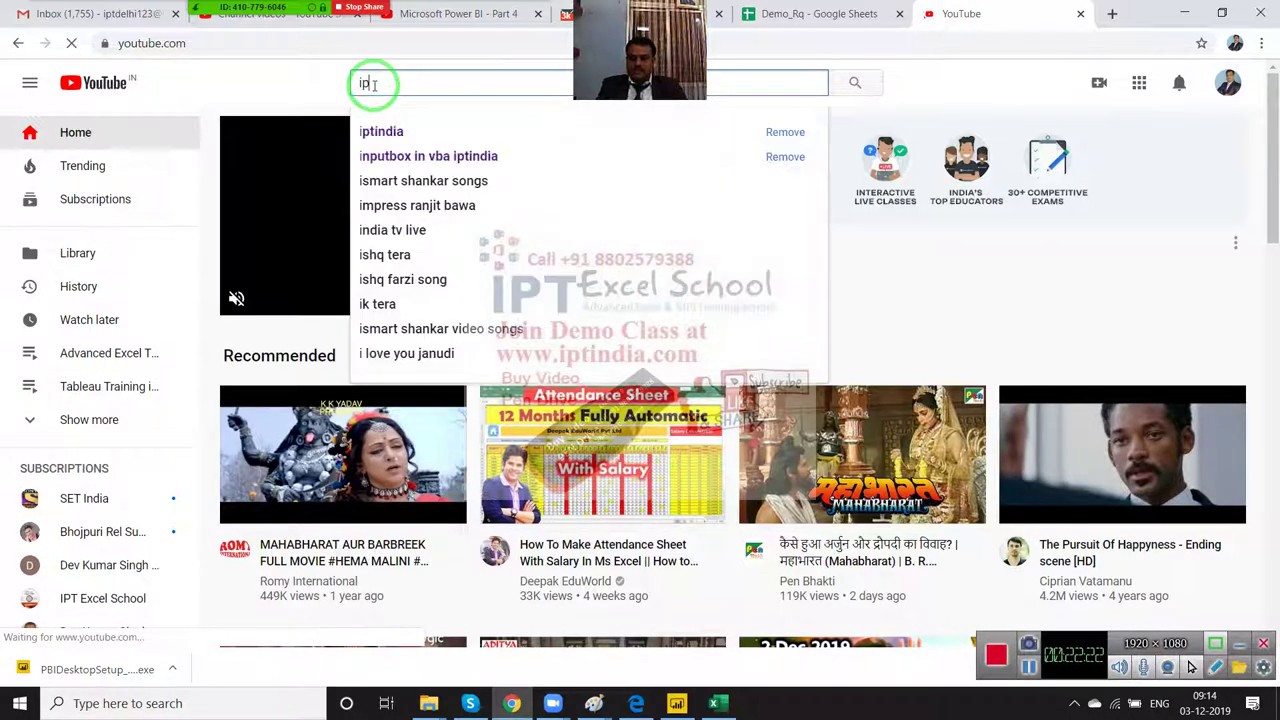
text(tindia)
key(Return)
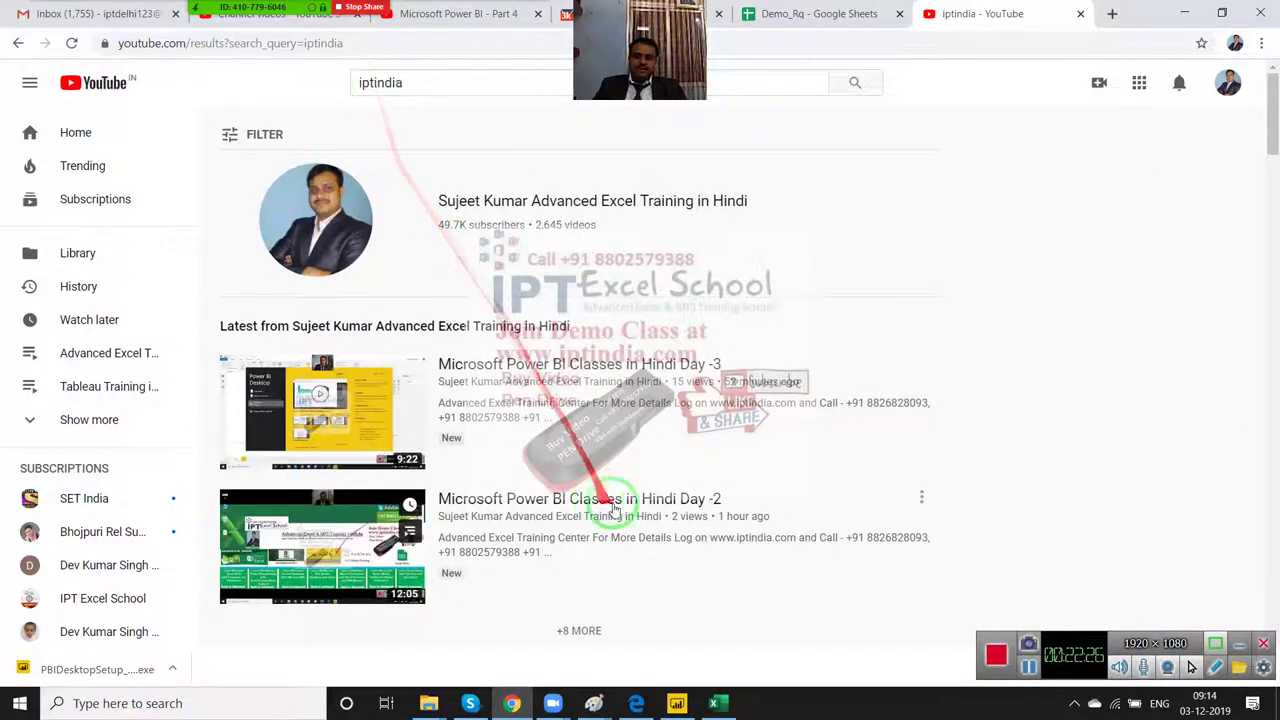
scroll(613, 510, down, 3)
scroll(451, 306, up, 3)
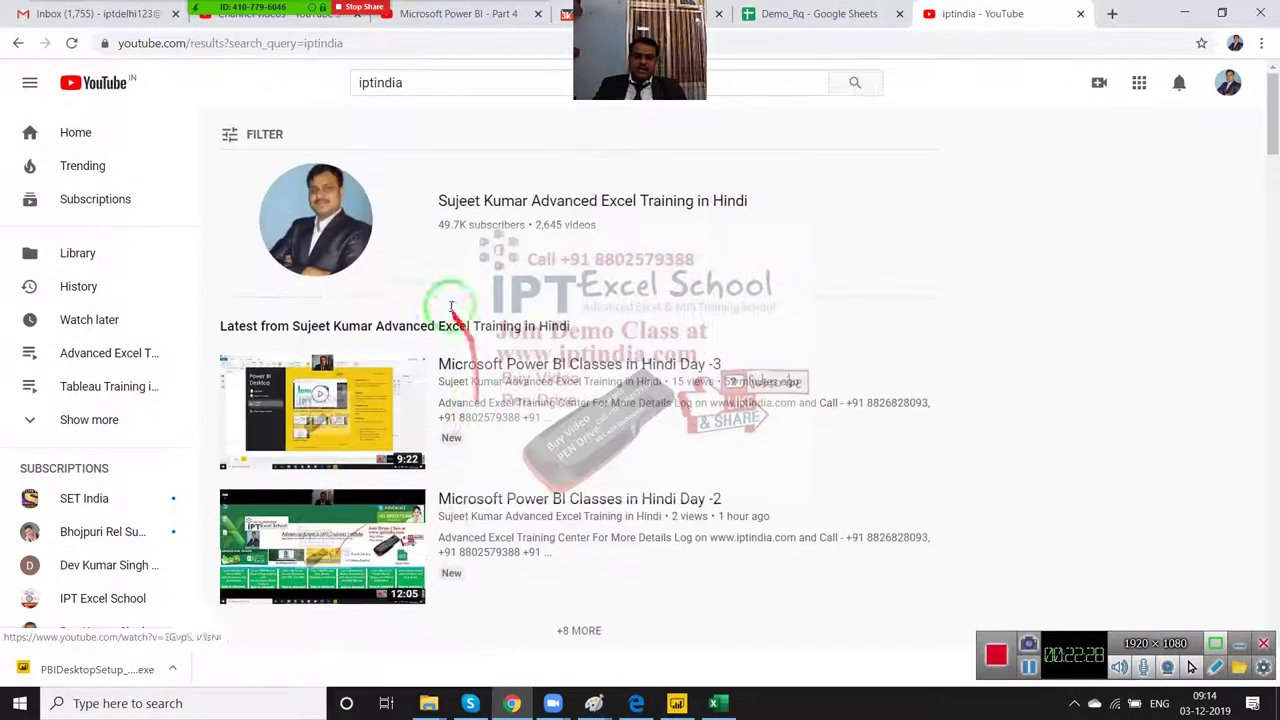
click(362, 224)
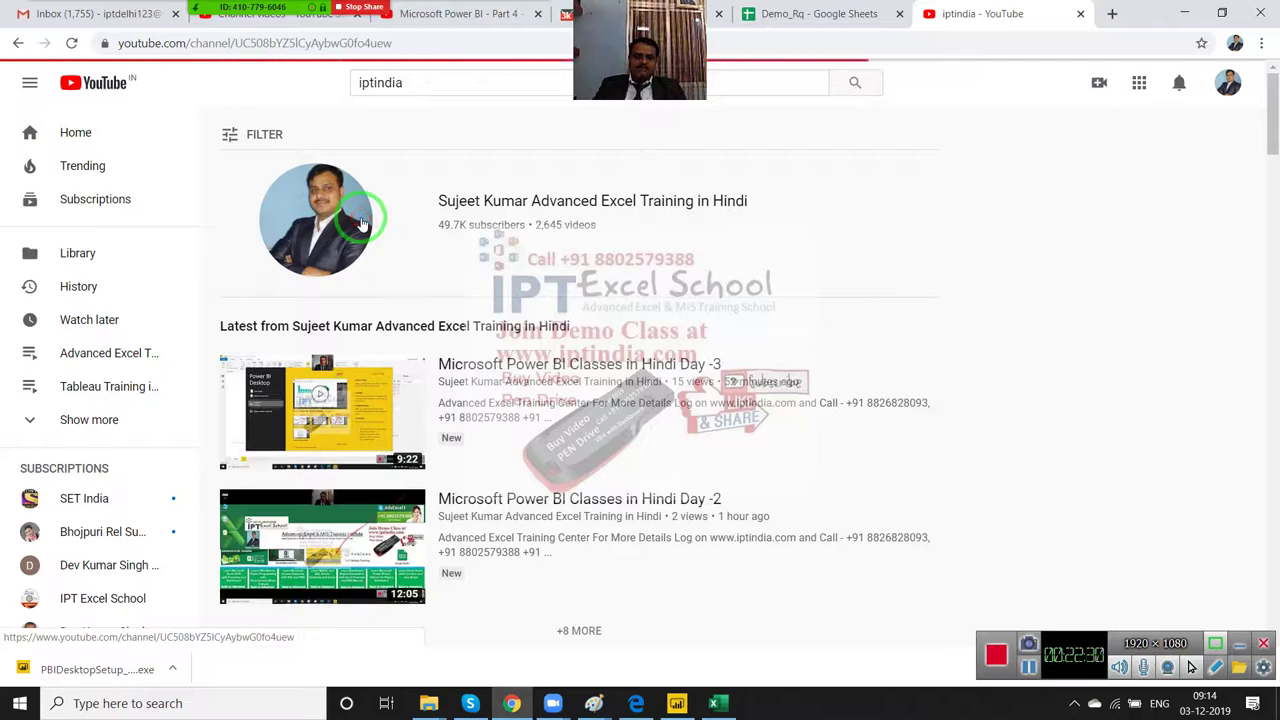
scroll(850, 400, down, 2)
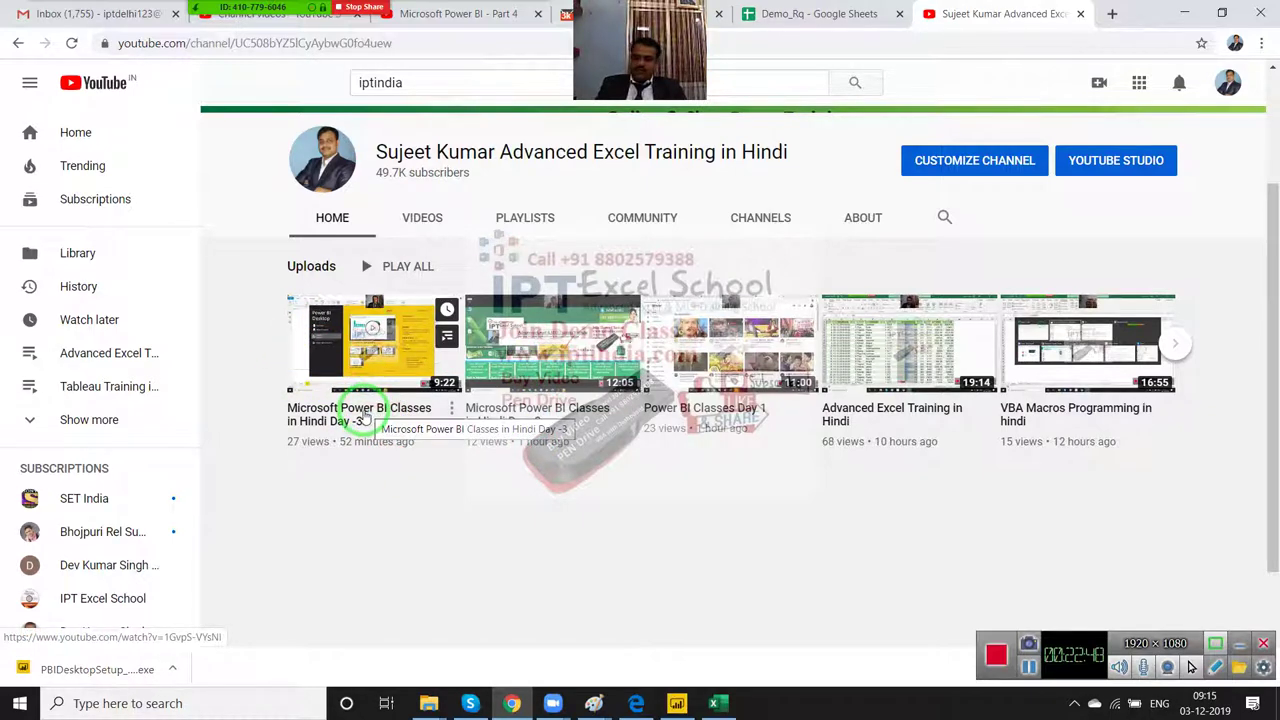
key(super+d)
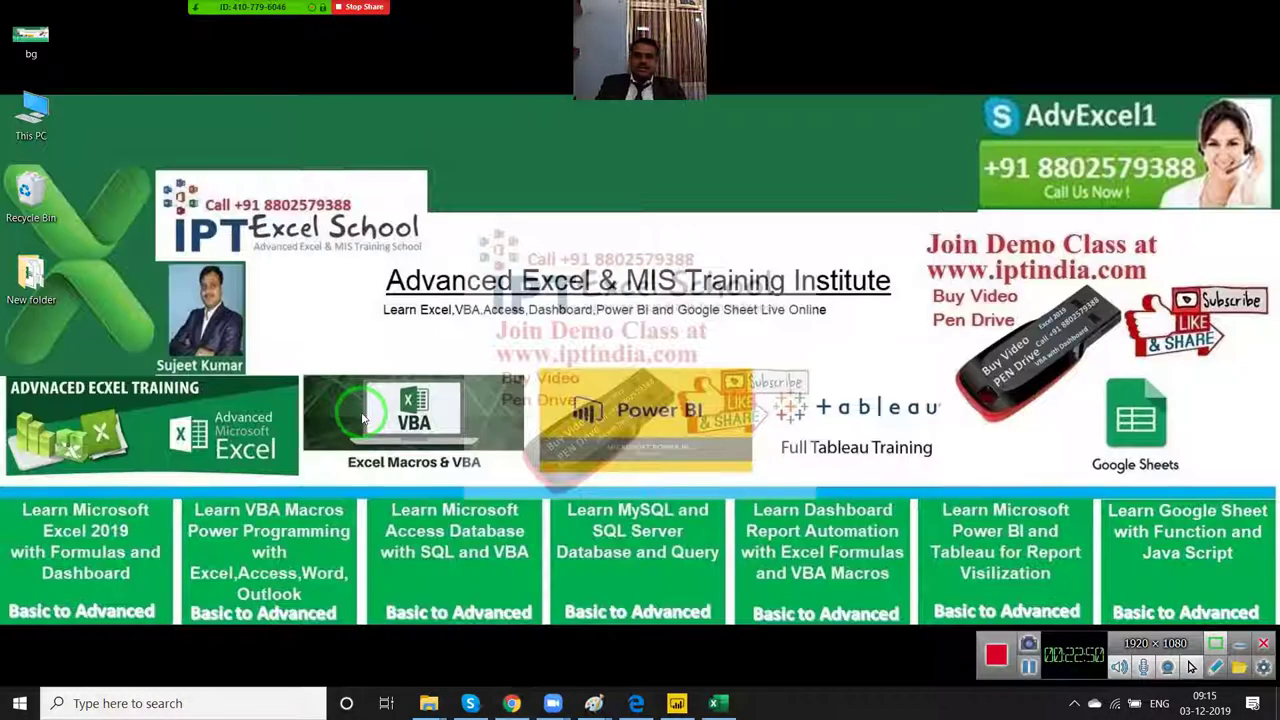
Step: Use Stop Share on the Zoom meeting toolbar to end screen sharing
mouse_move(311, 8)
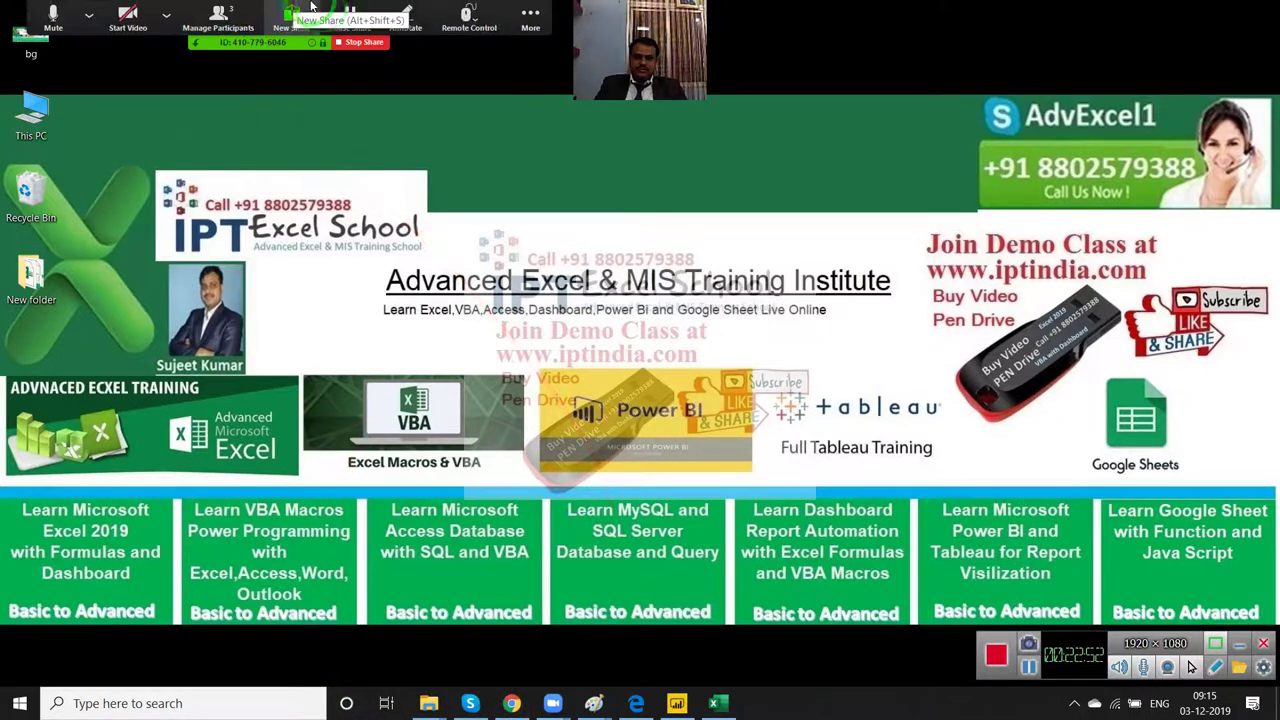
click(361, 44)
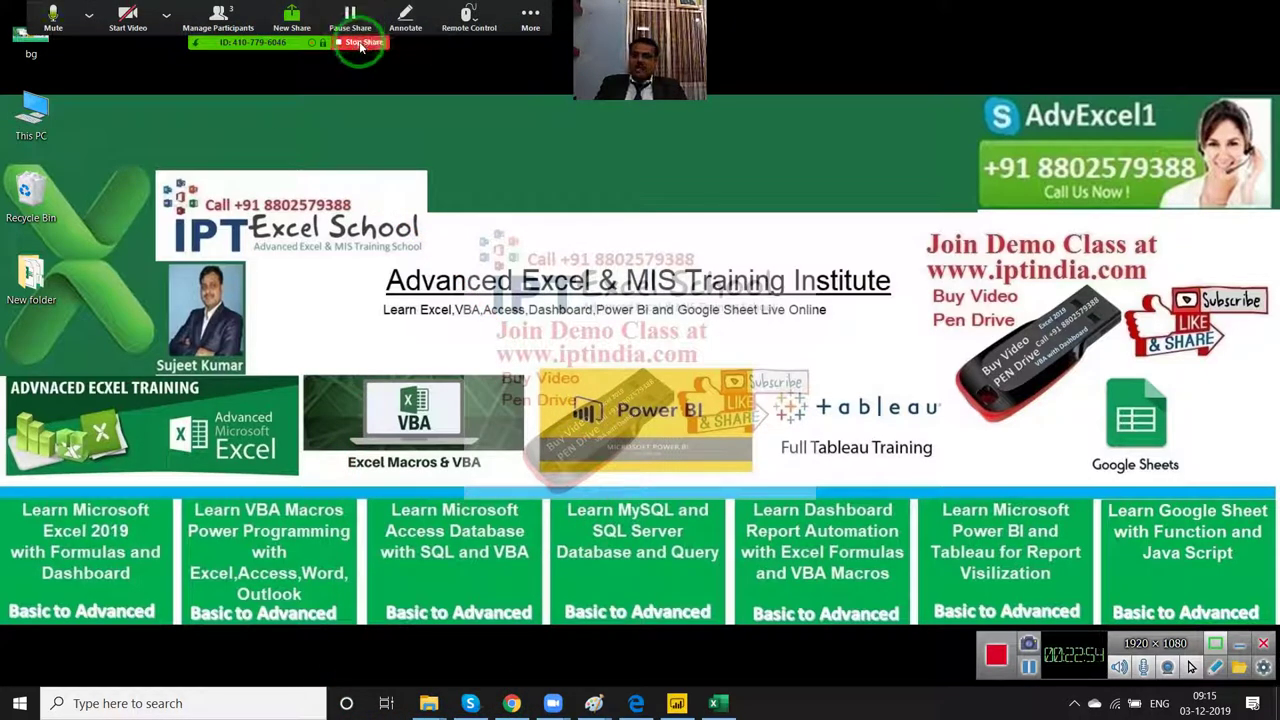